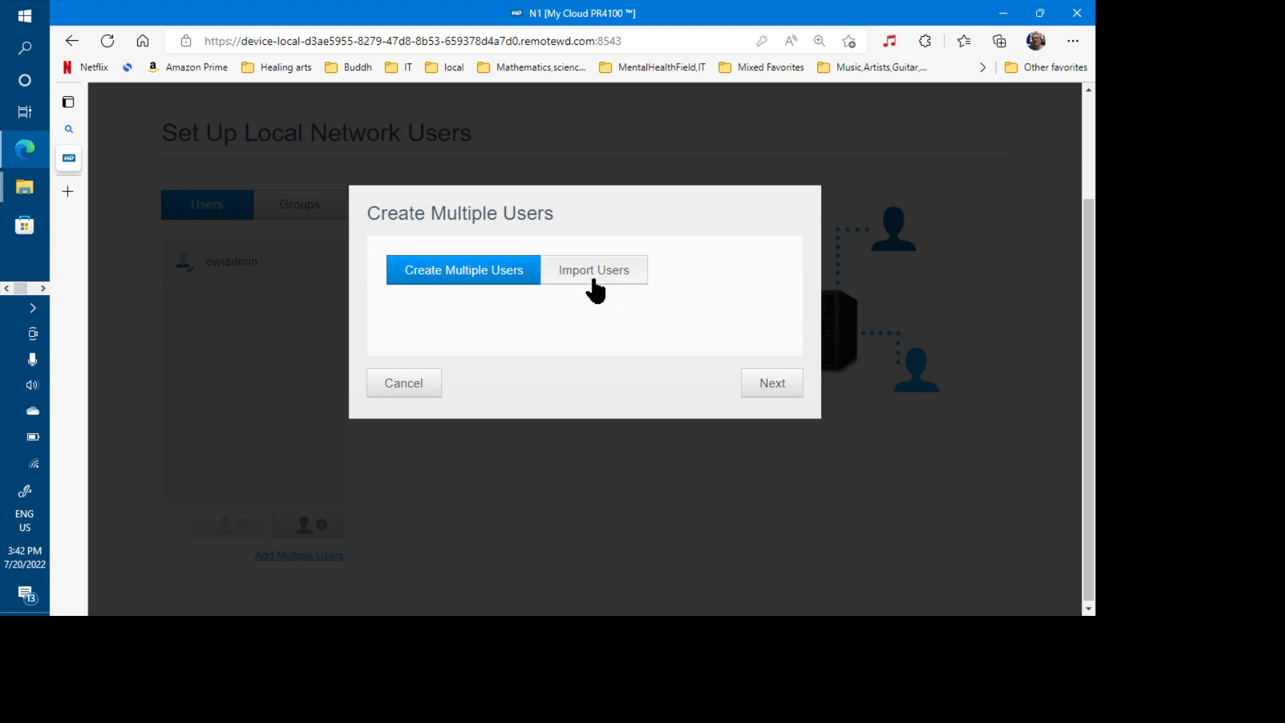
- Load the user list file Stage-11-add_user_only.txt with the Import Users option and proceed to the list of accounts it contains
left_click(594, 271)
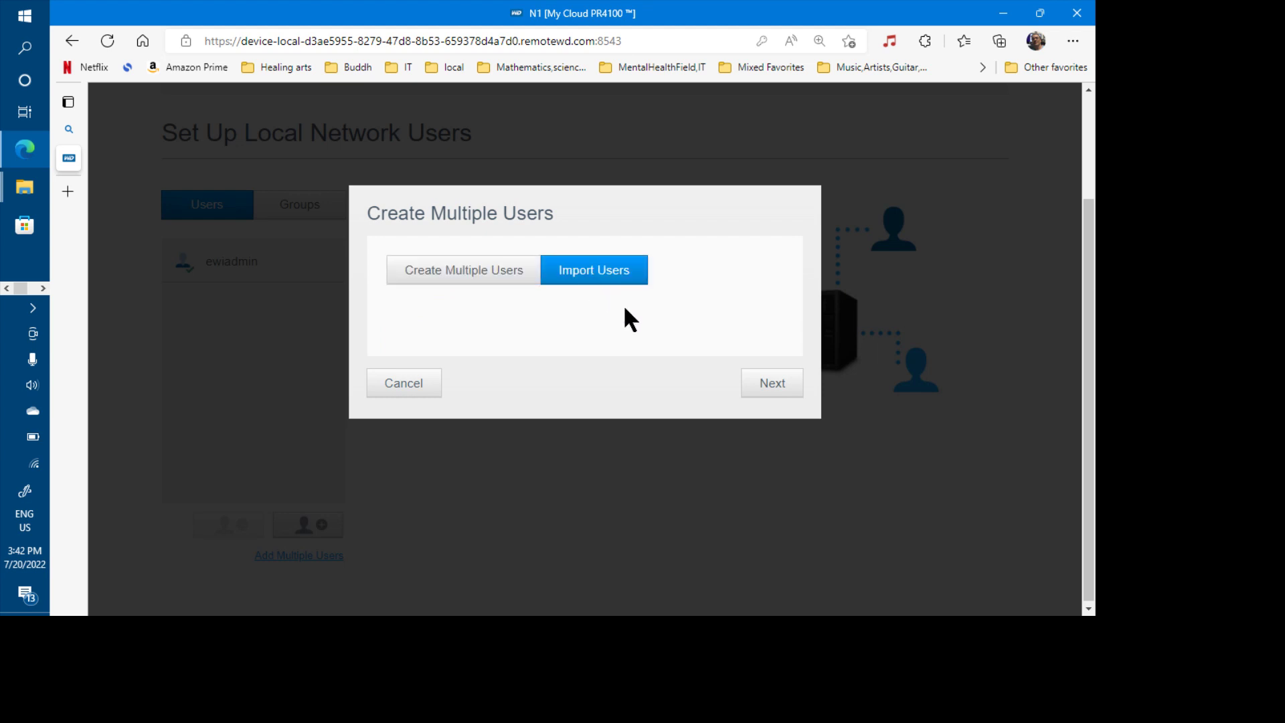
left_click(766, 384)
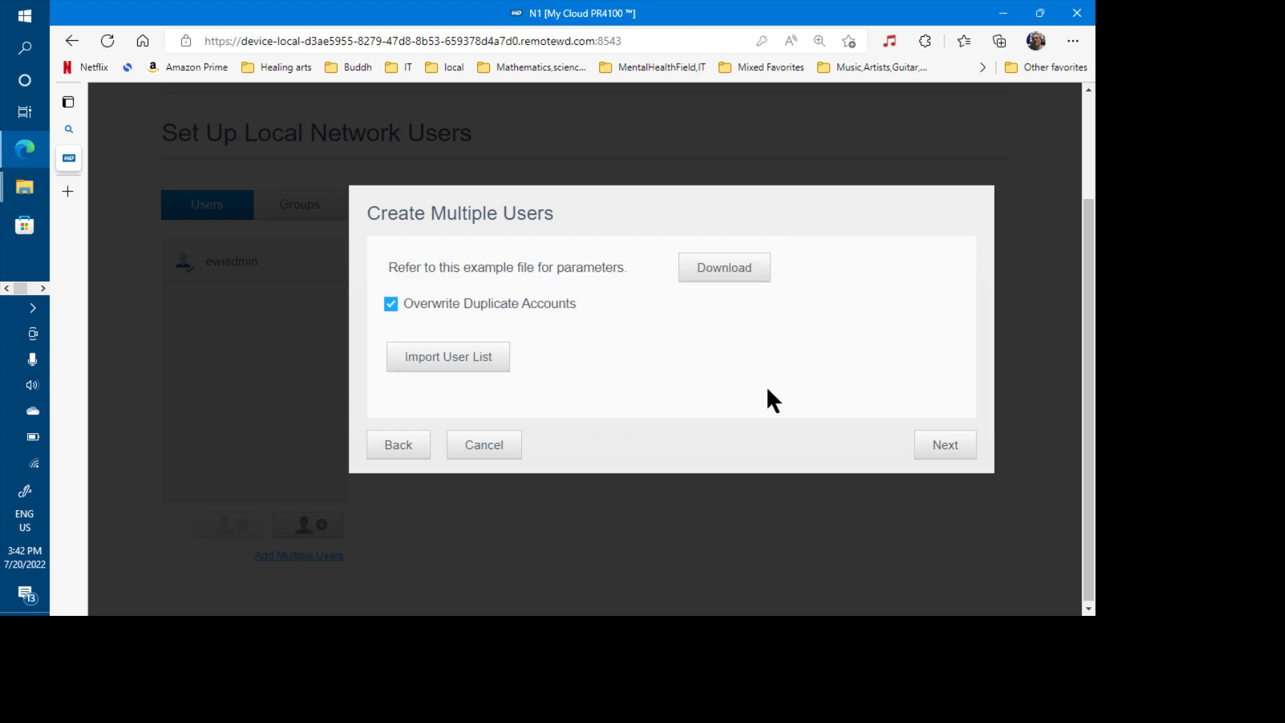
left_click(483, 358)
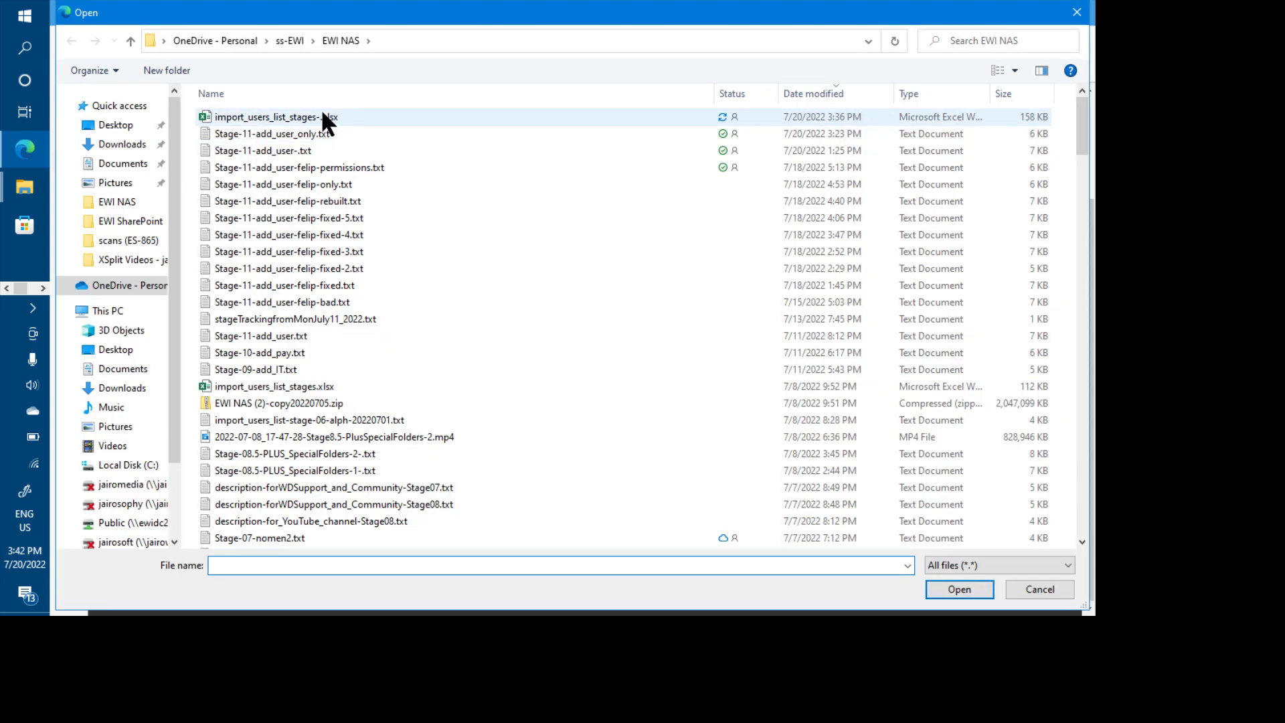
left_click(321, 117)
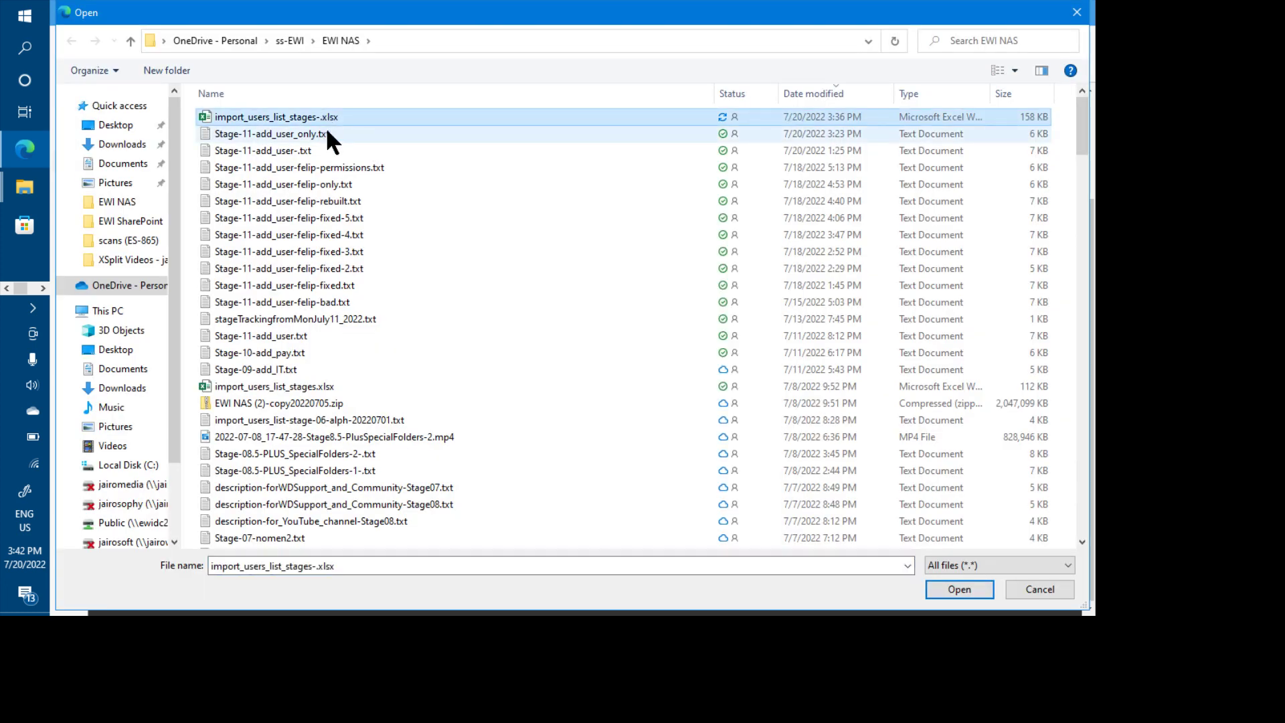
left_click(325, 128)
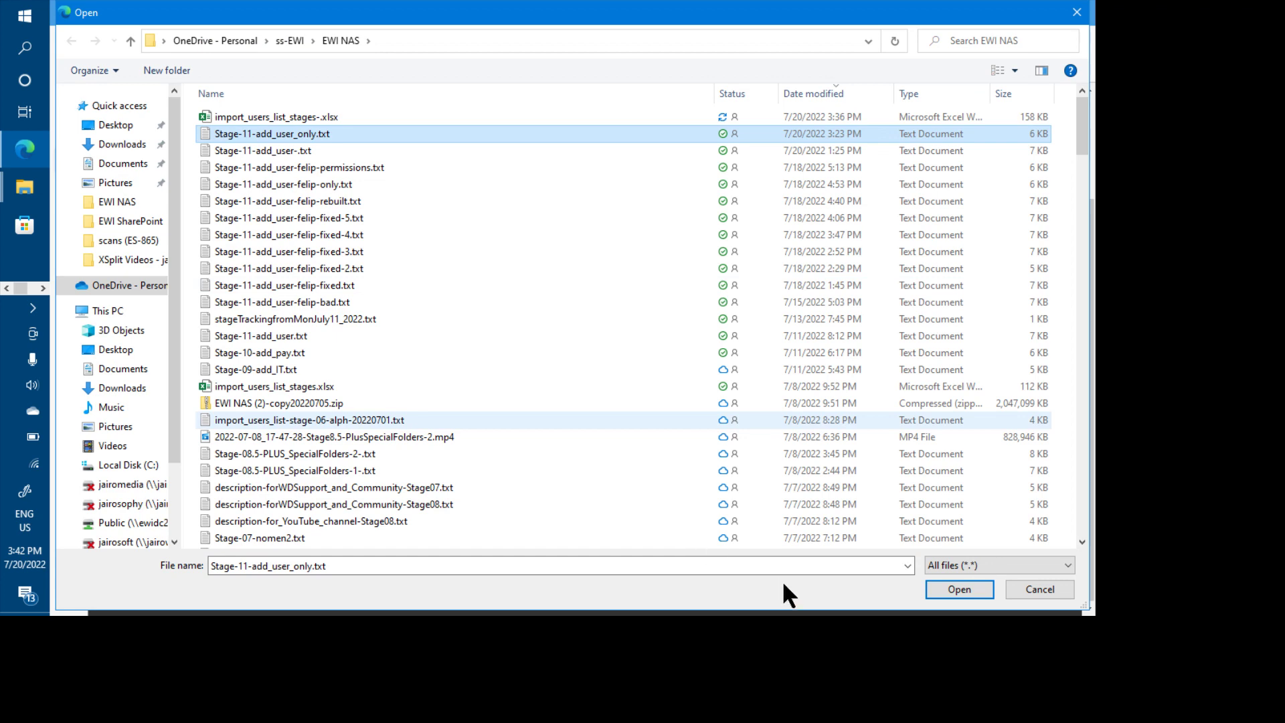
left_click(950, 589)
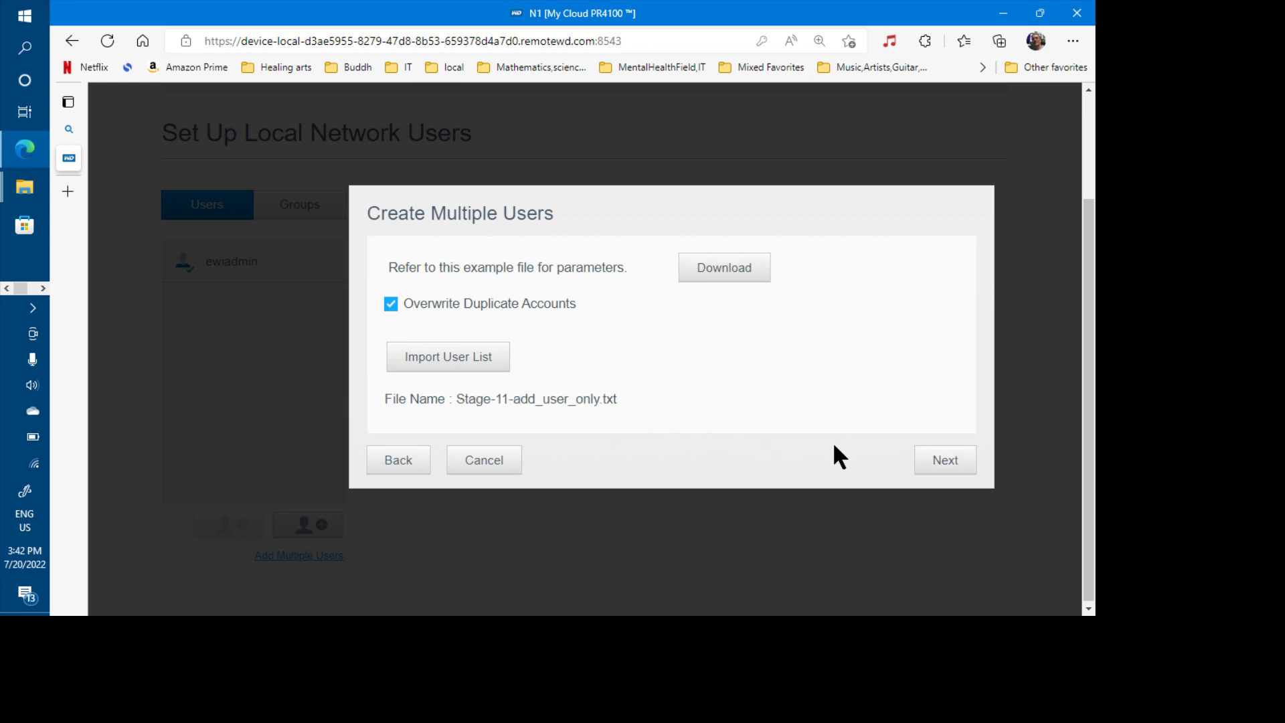
left_click(941, 462)
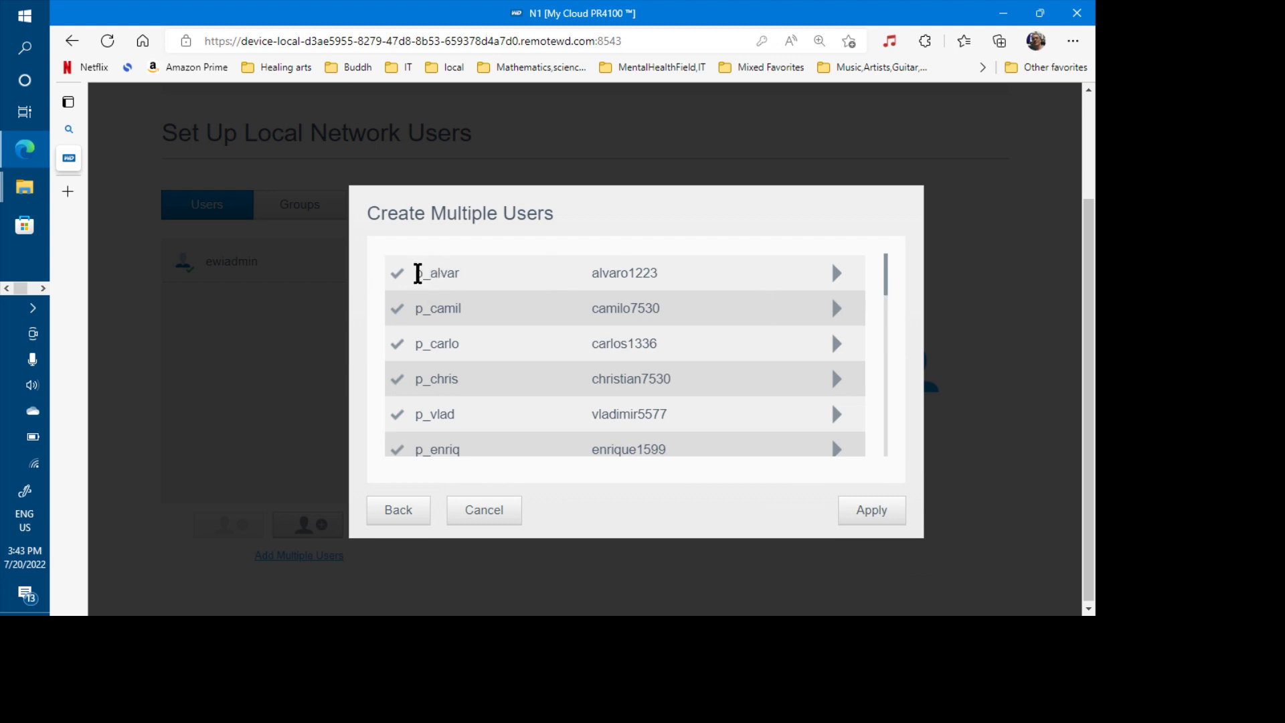
- Review the user names of the imported accounts with the p_ prefix, one after another
double_click(438, 273)
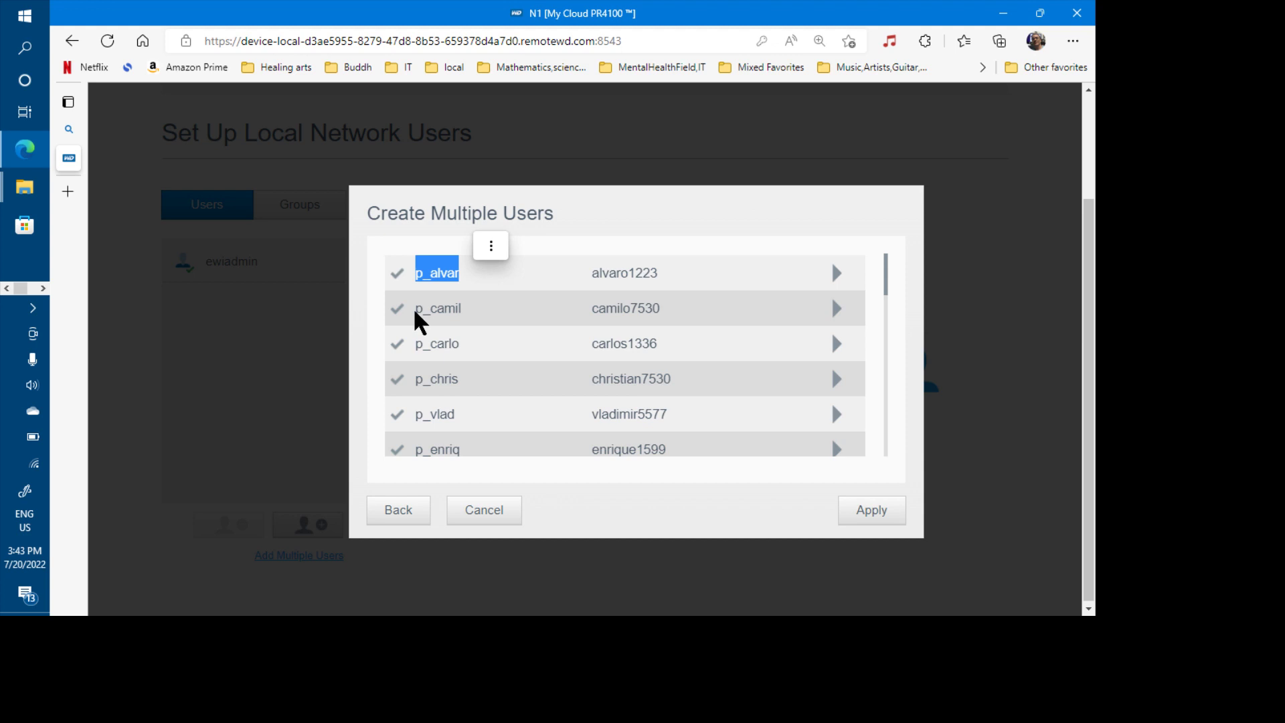
double_click(417, 309)
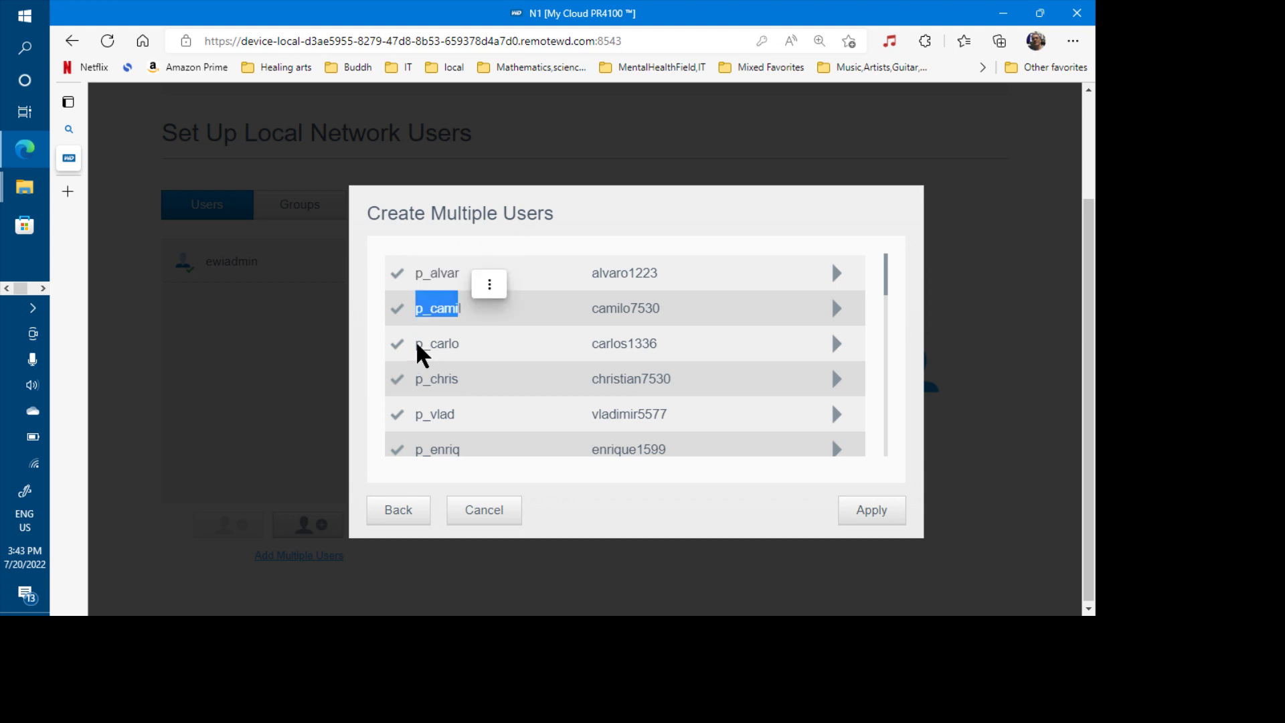
left_click_drag(418, 344, 472, 391)
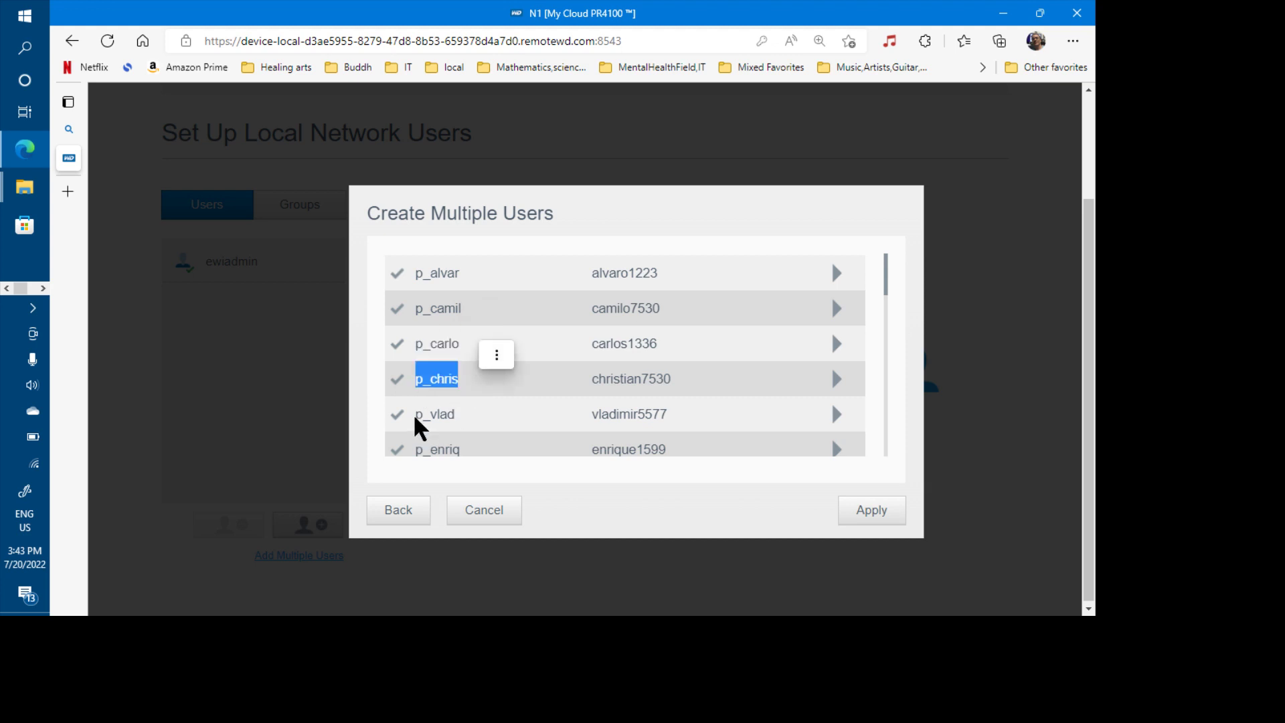
double_click(458, 413)
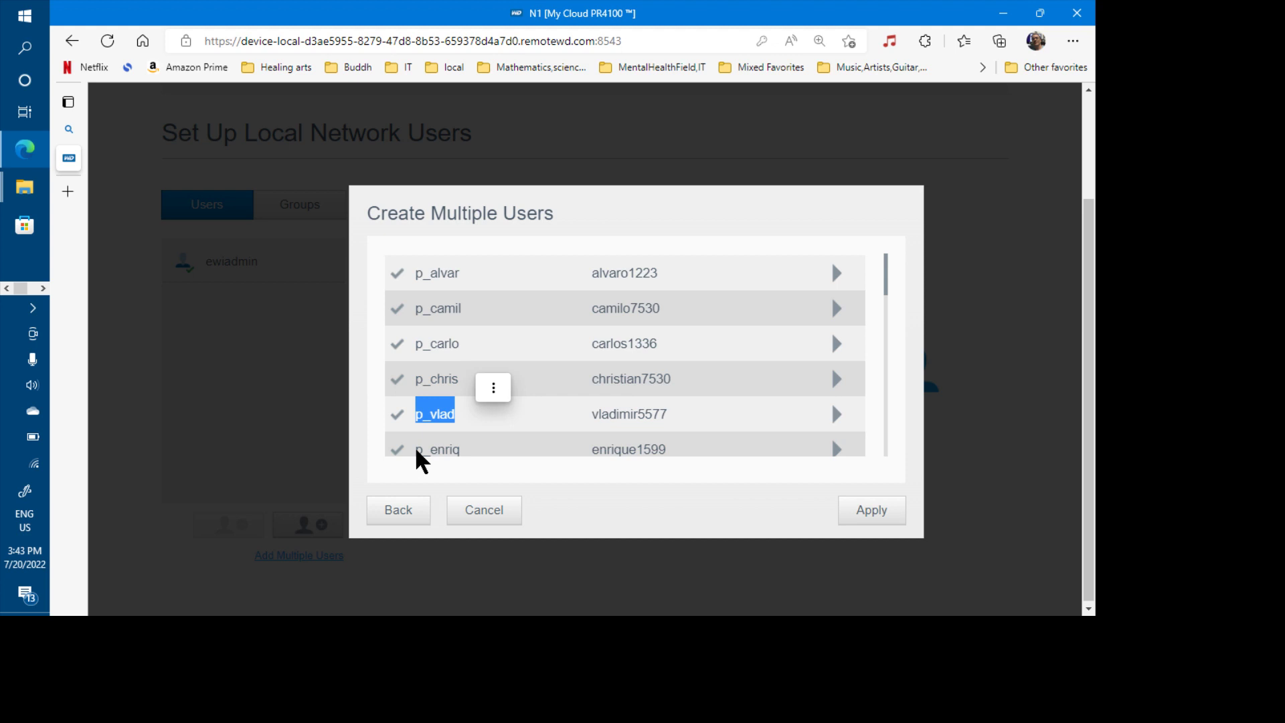
left_click_drag(416, 450, 536, 464)
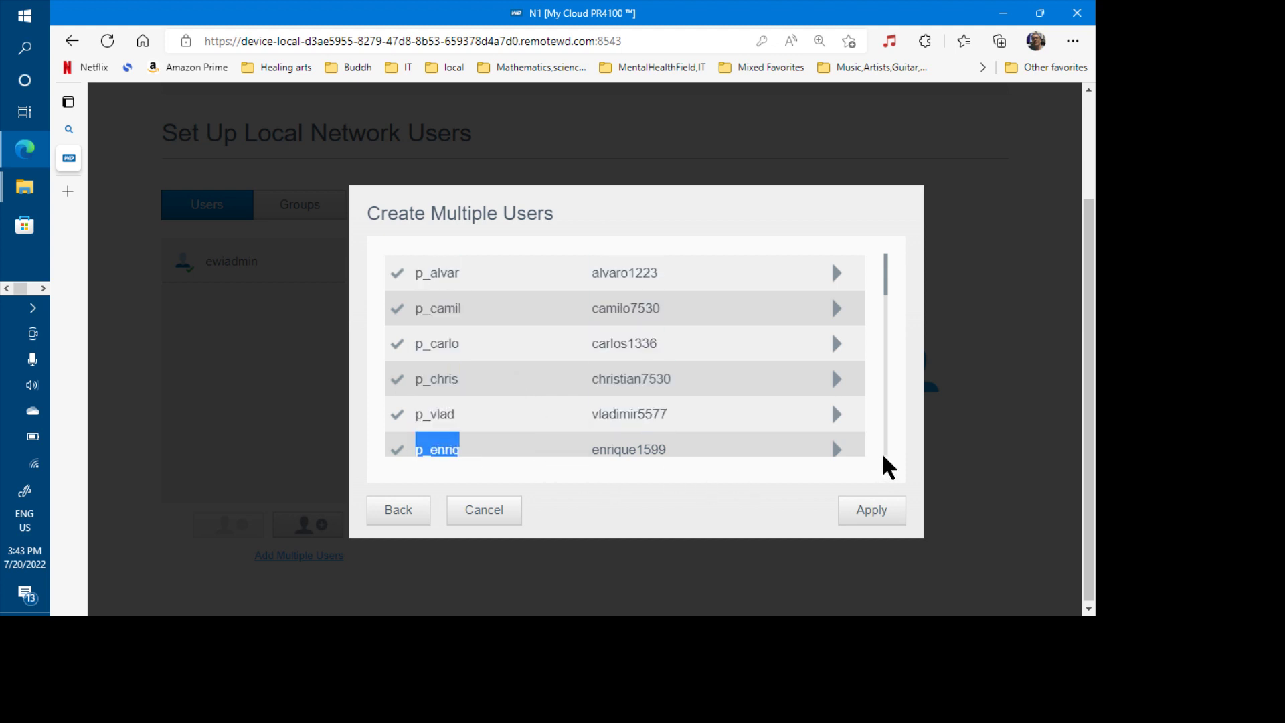
scroll(884, 457, "down", 3)
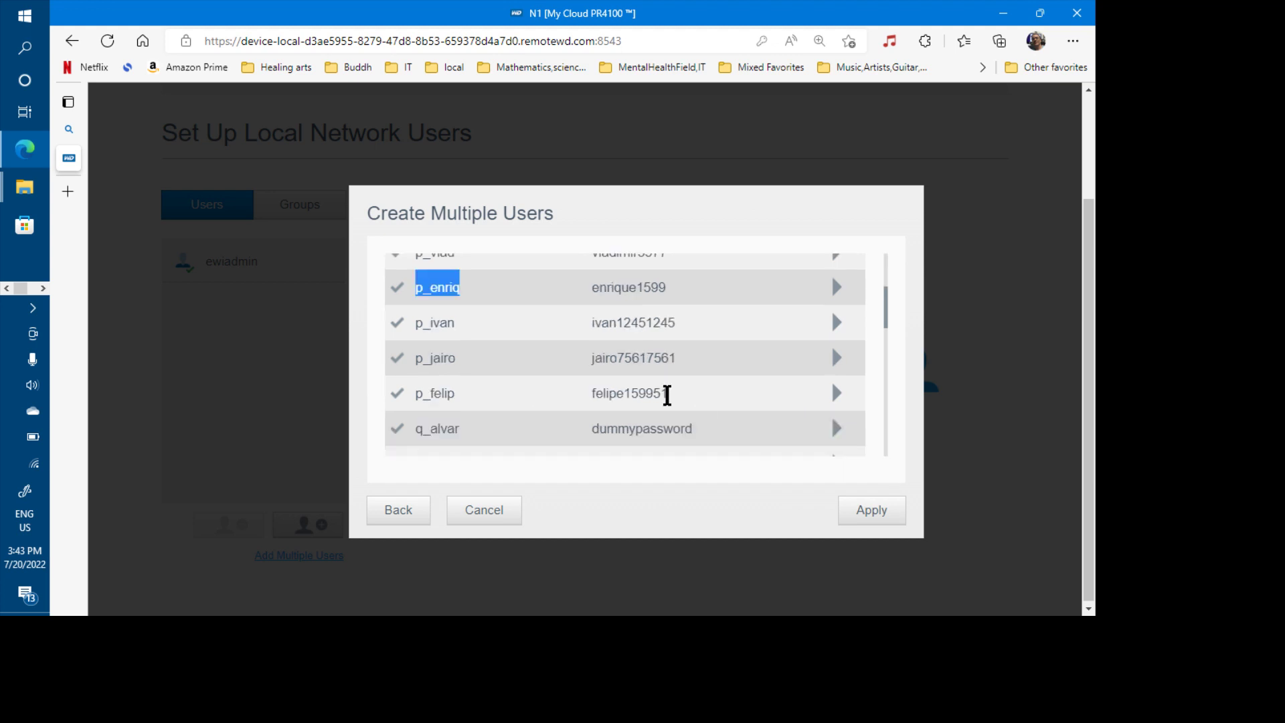
left_click_drag(418, 320, 473, 327)
double_click(418, 359)
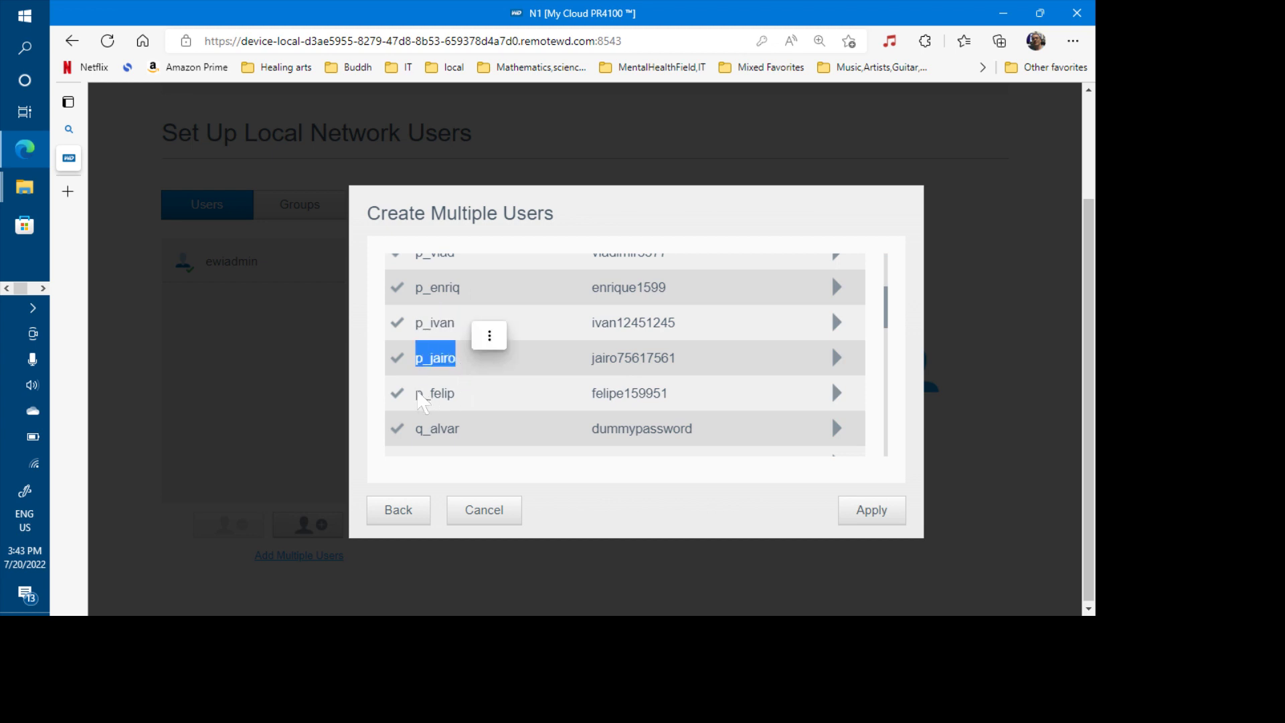
left_click_drag(417, 394, 462, 405)
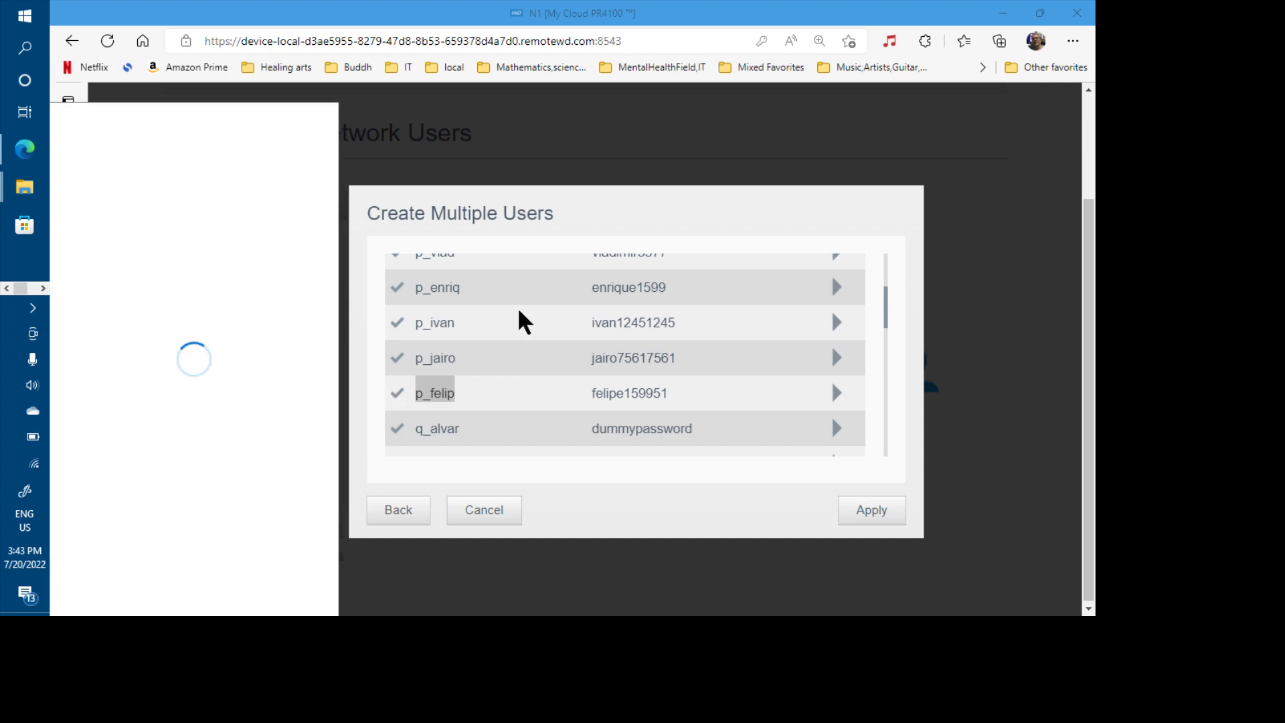
left_click(365, 266)
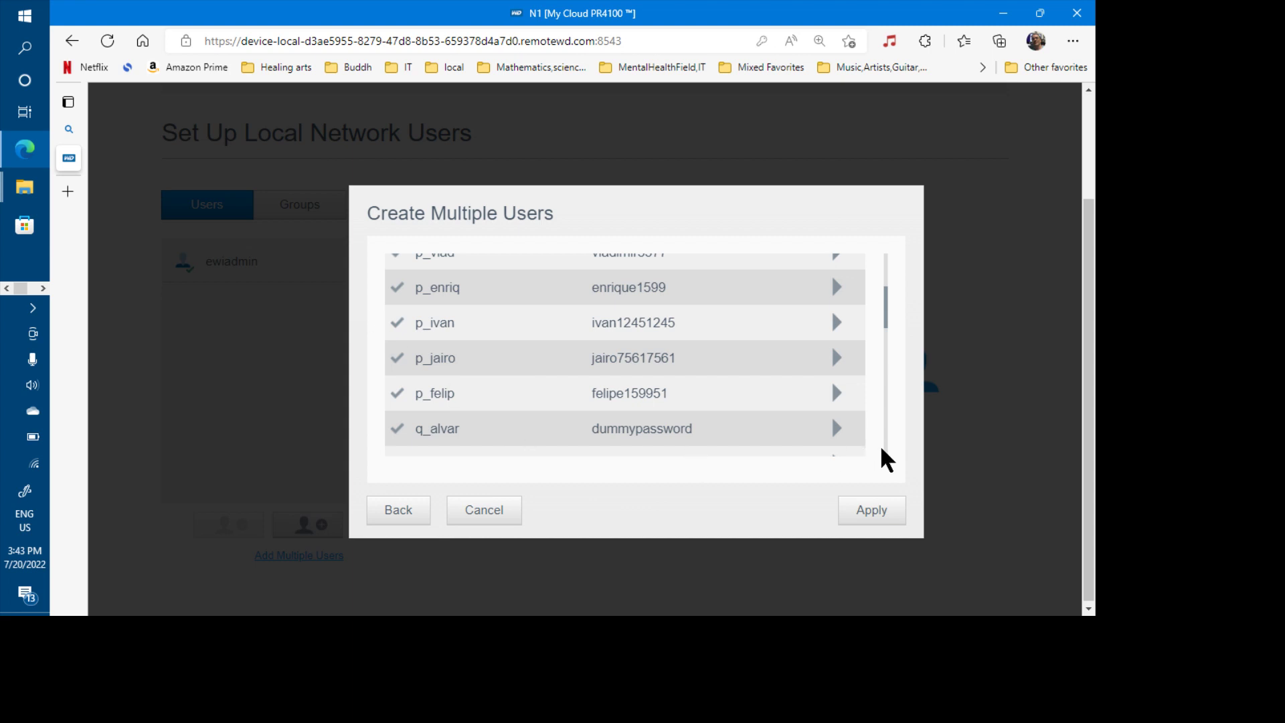
- Review the user names of the imported accounts with the q_ prefix, one after another
scroll(887, 460, "down", 2)
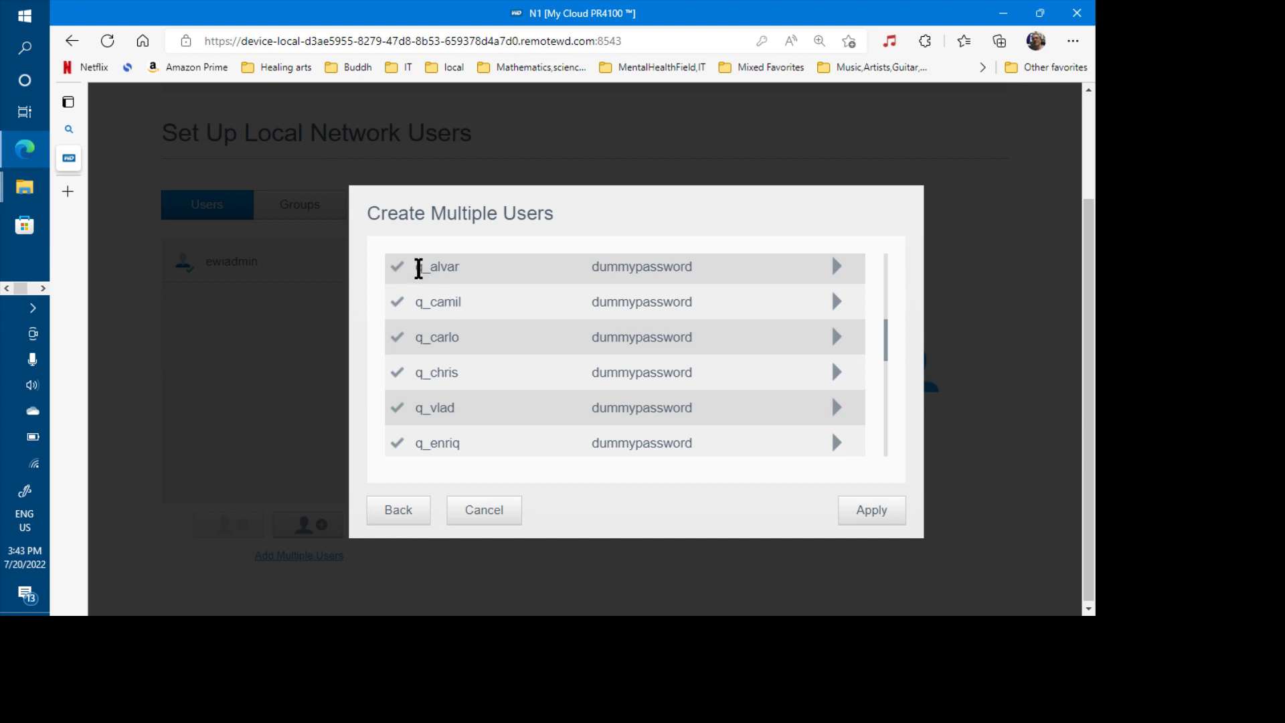
left_click_drag(418, 268, 452, 296)
left_click_drag(416, 337, 467, 444)
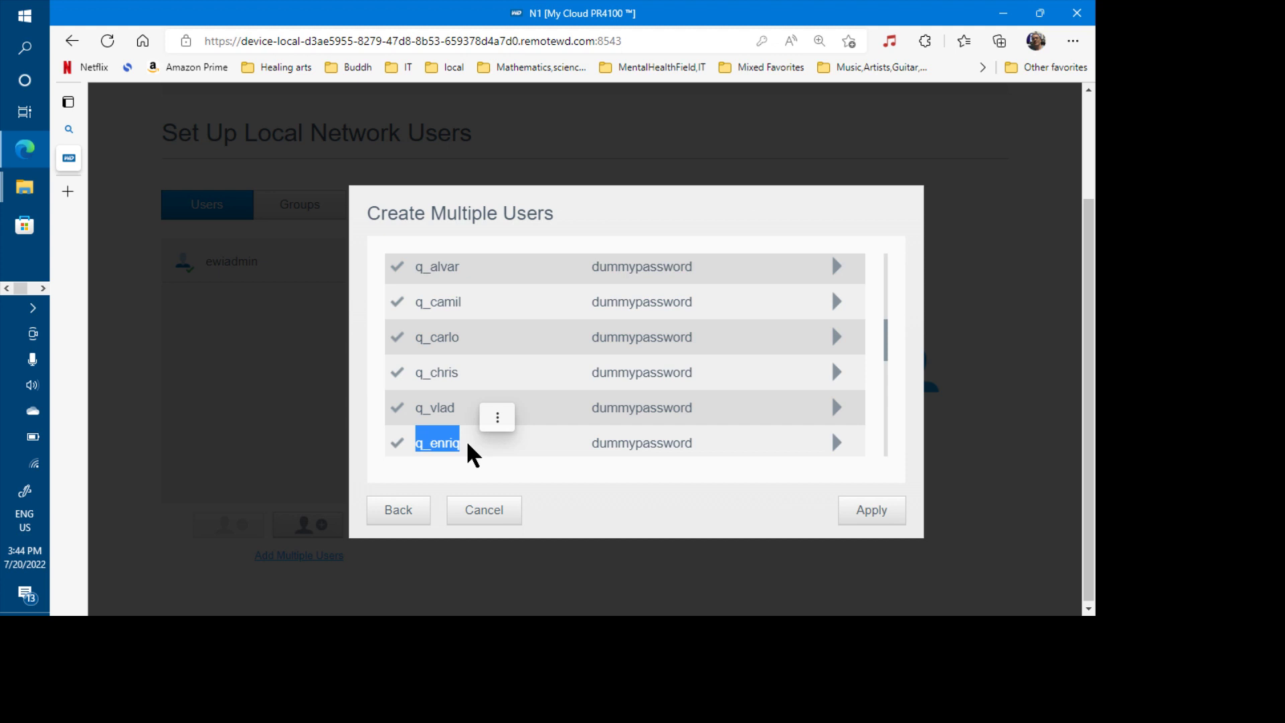
scroll(468, 445, "down", 2)
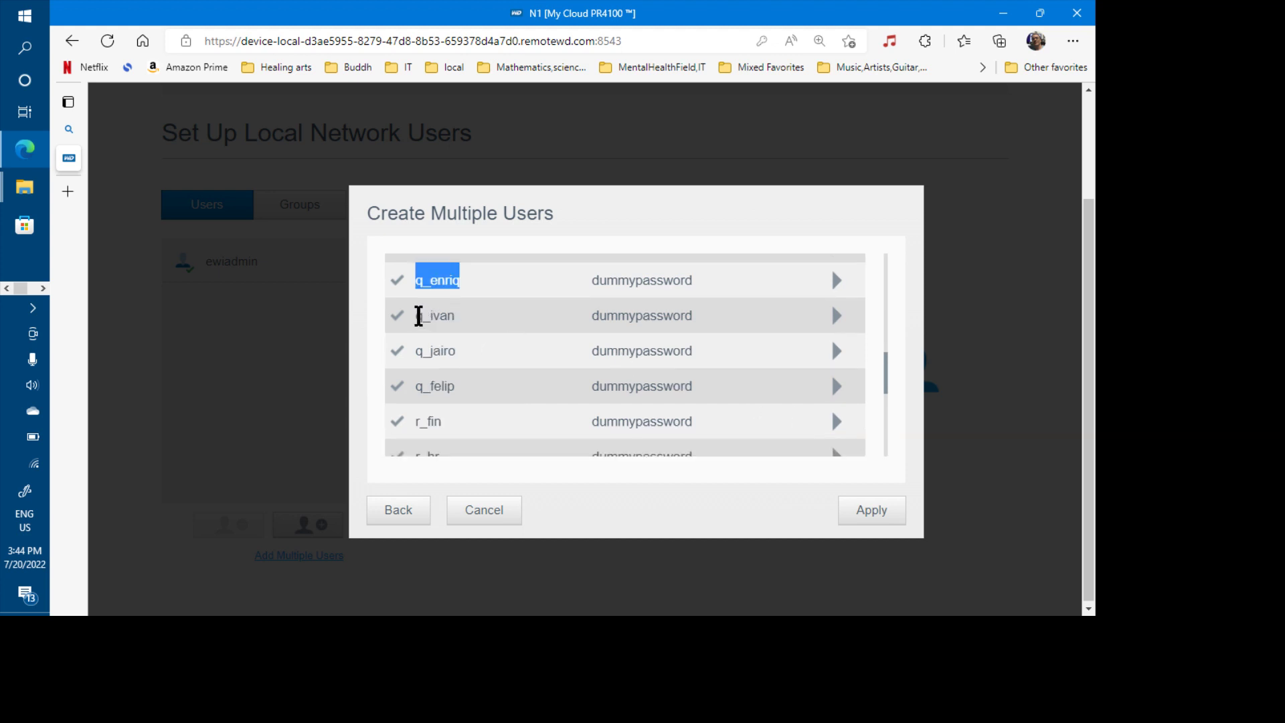
left_click_drag(417, 316, 461, 351)
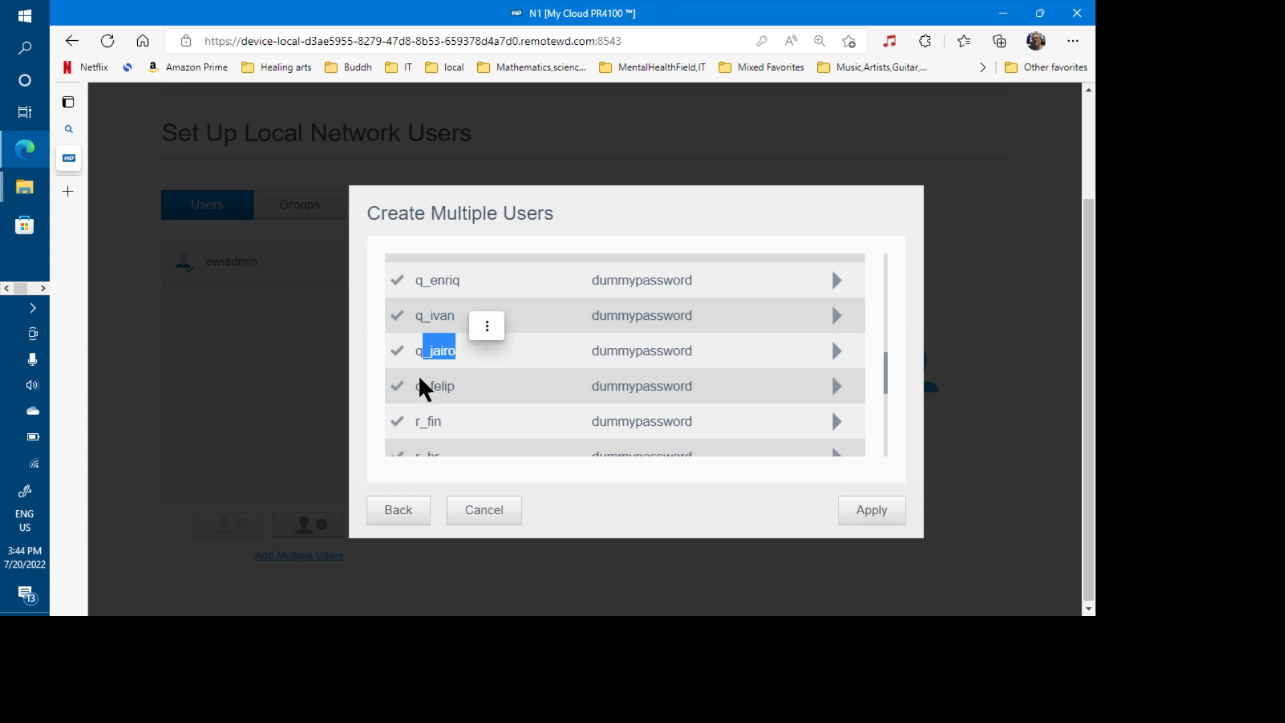
left_click_drag(416, 386, 468, 402)
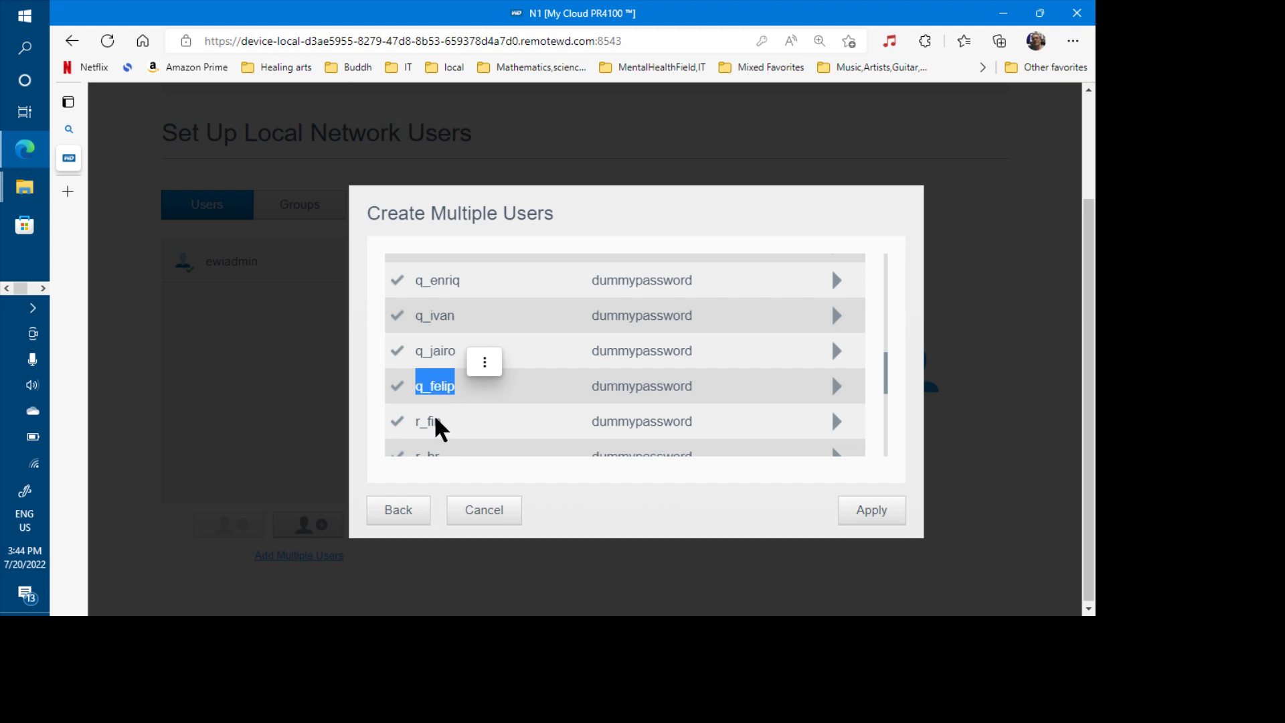
left_click(485, 362)
left_click(568, 322)
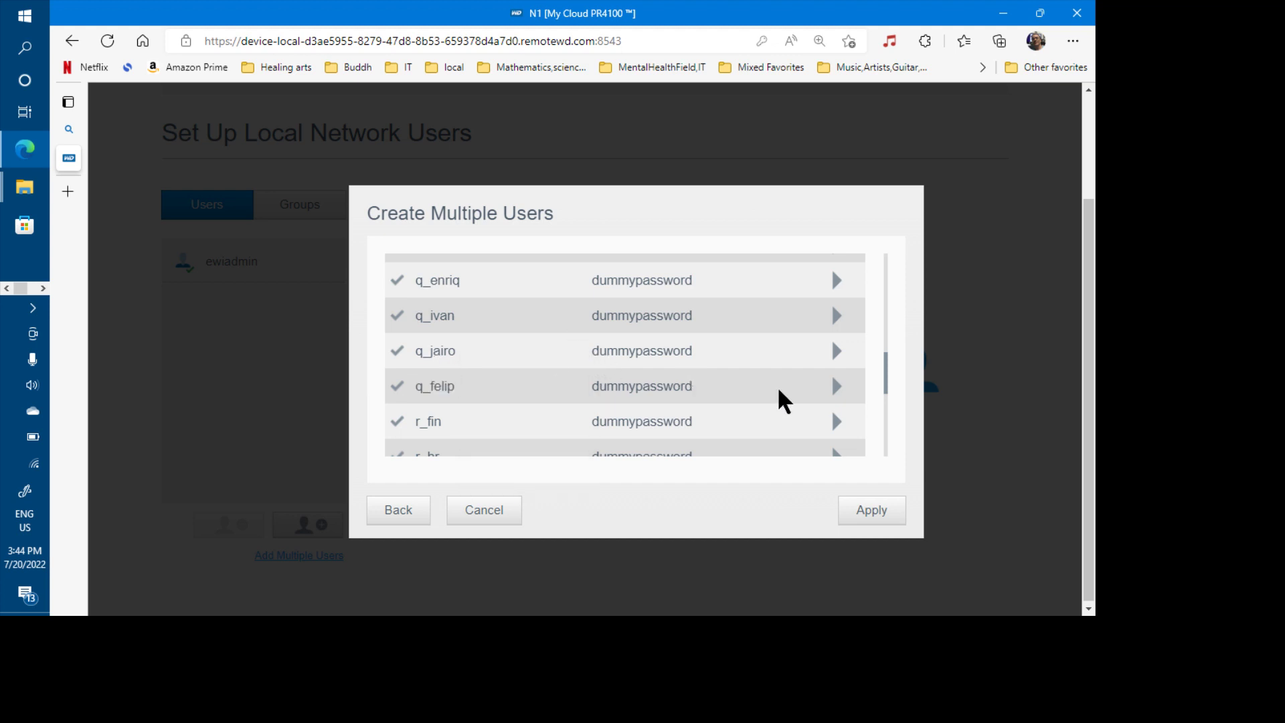
- Inspect the access details of the last account with the q_ prefix, close them and check its password entry in the list
left_click(836, 392)
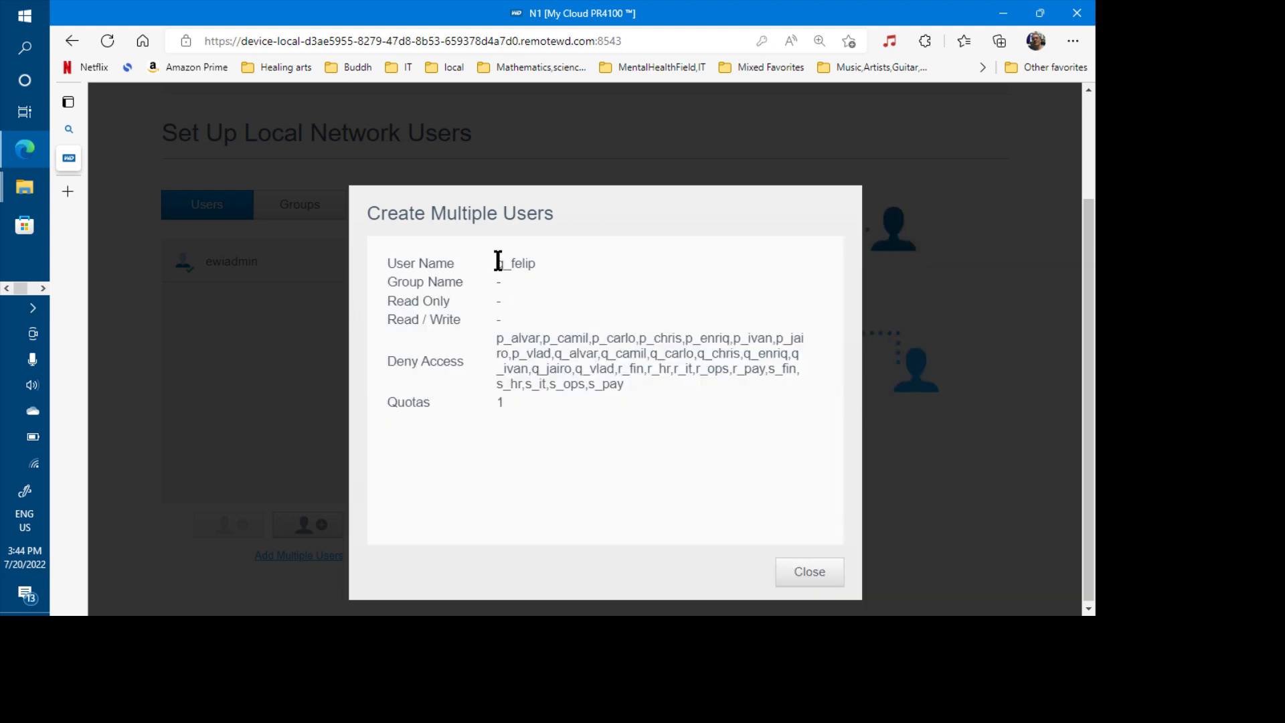
left_click_drag(496, 263, 539, 263)
left_click(810, 572)
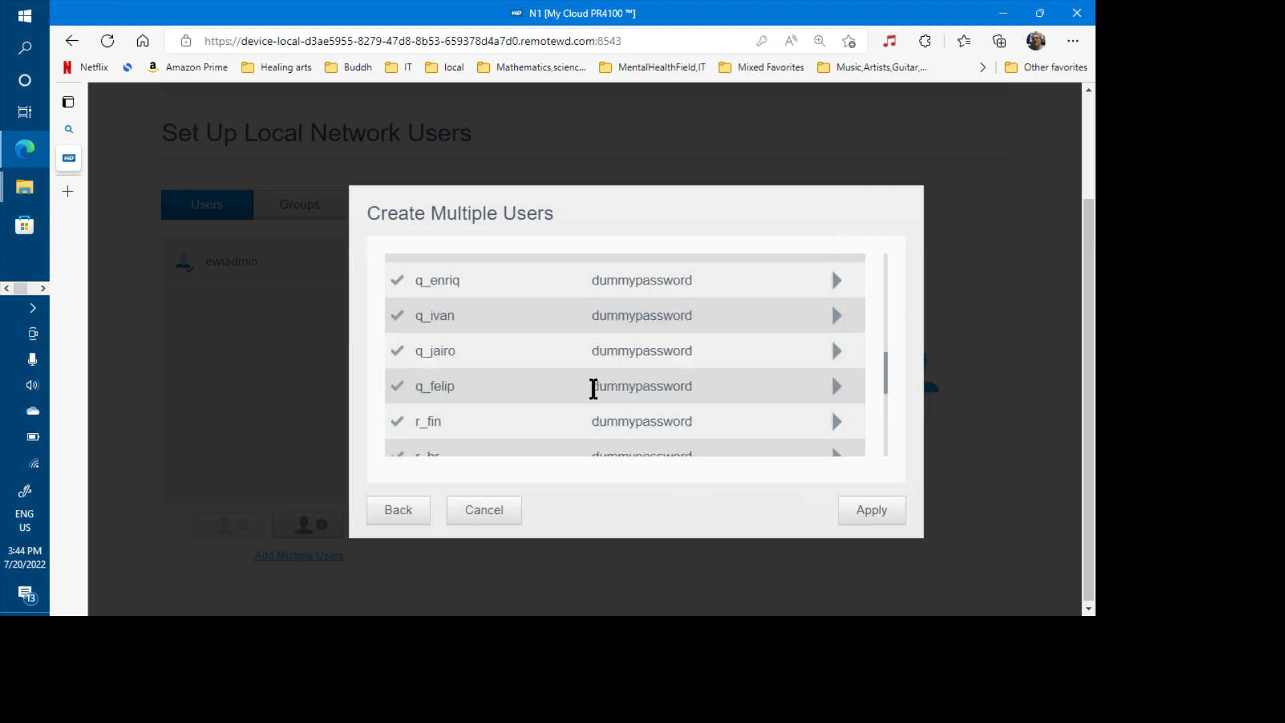
left_click_drag(592, 388, 699, 389)
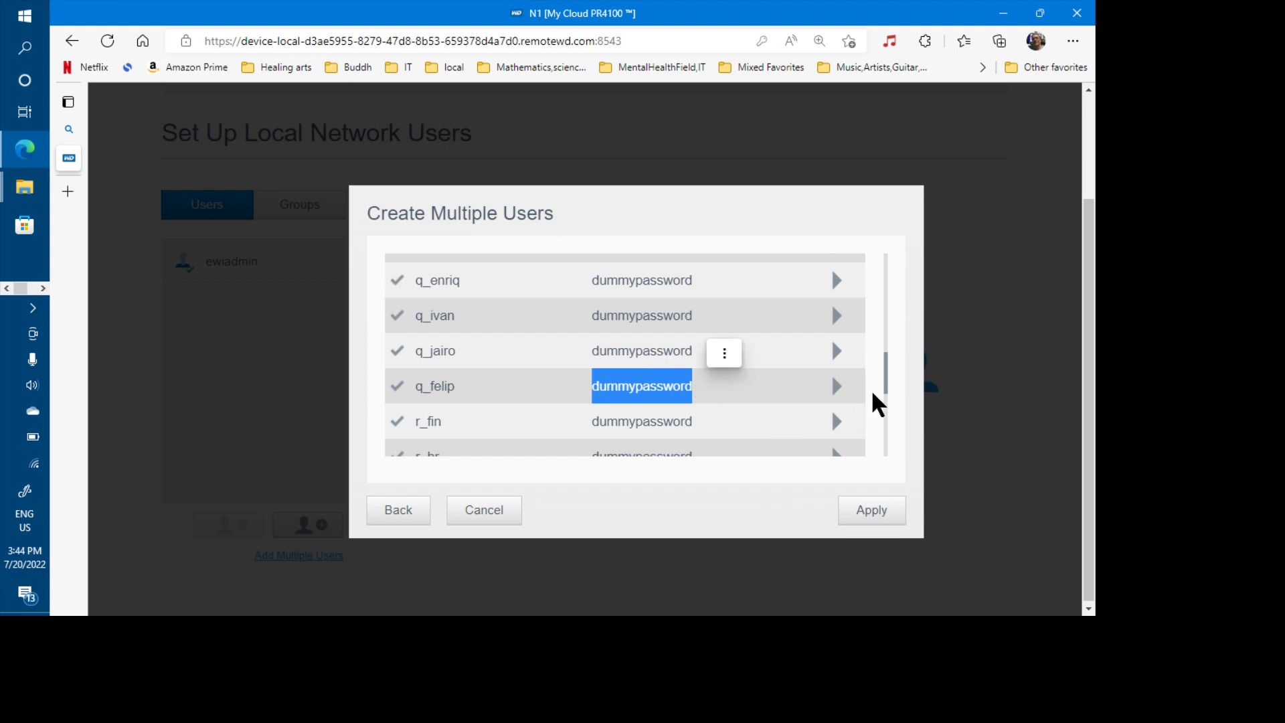
- Return to the last account with the p_ prefix and examine its access details, especially the read/write shares
left_click_drag(884, 379, 887, 293)
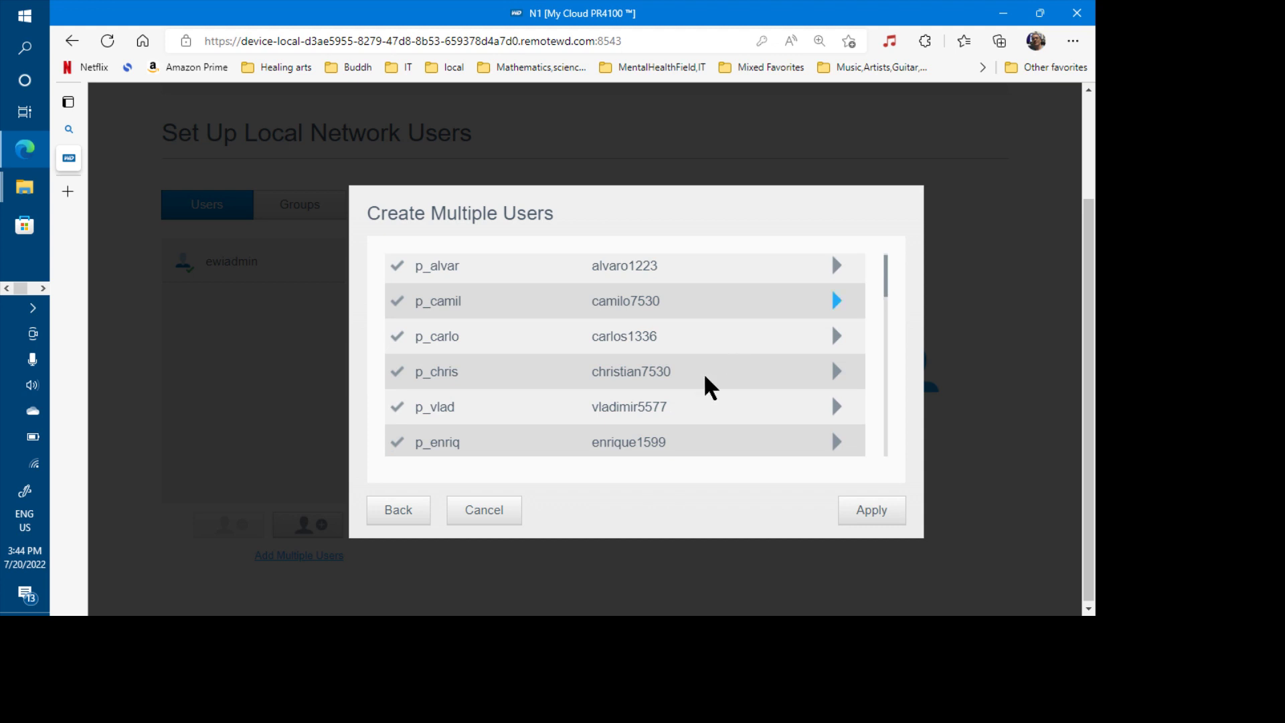
left_click(886, 455)
left_click(887, 455)
left_click(887, 455)
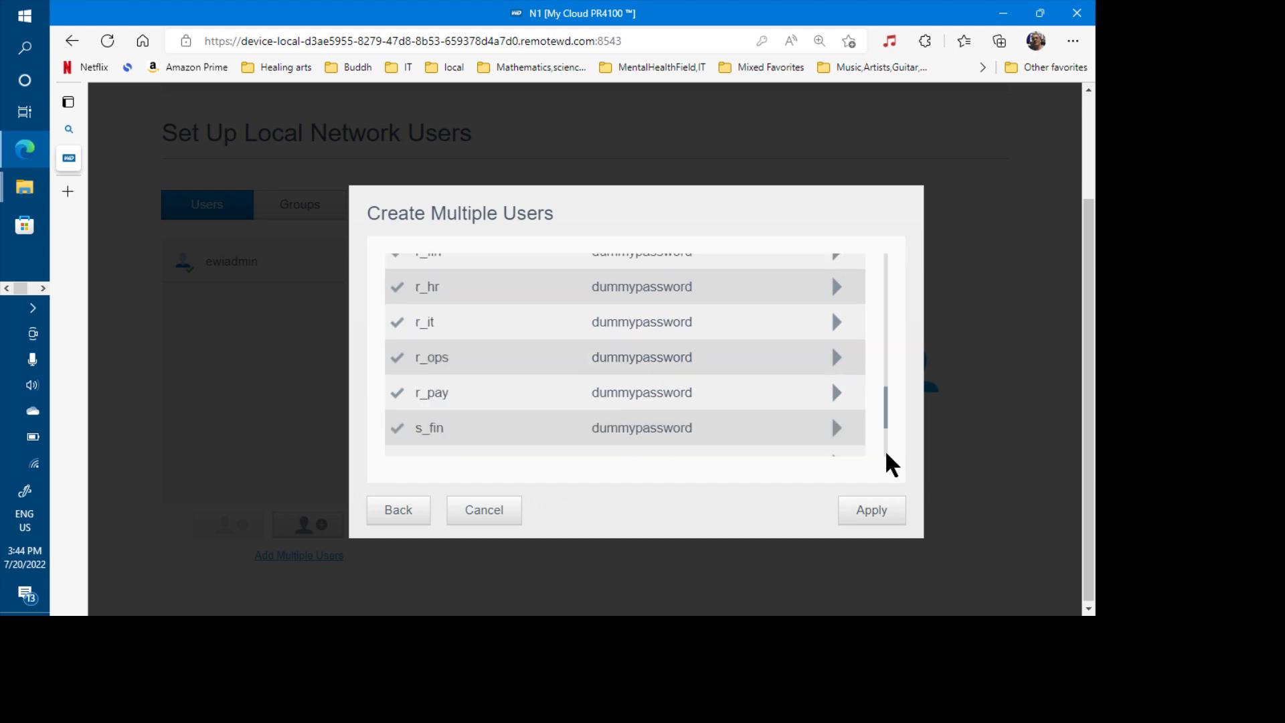
left_click(886, 267)
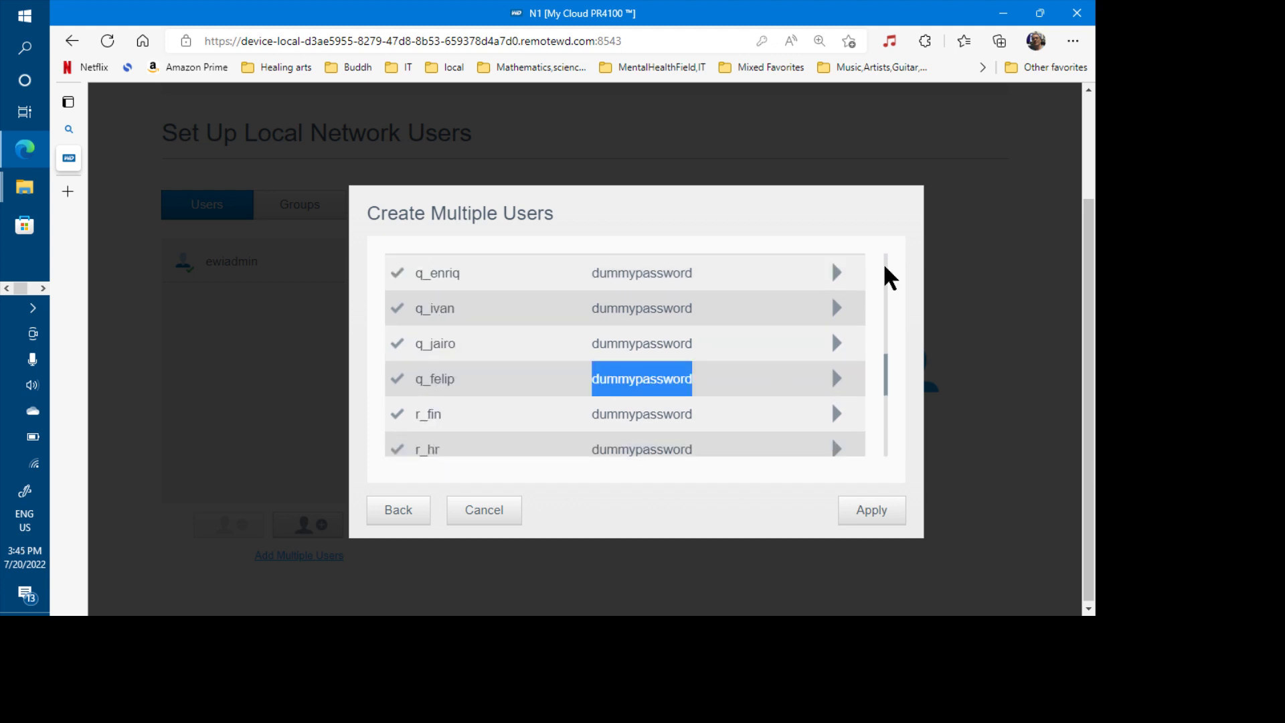
left_click(884, 267)
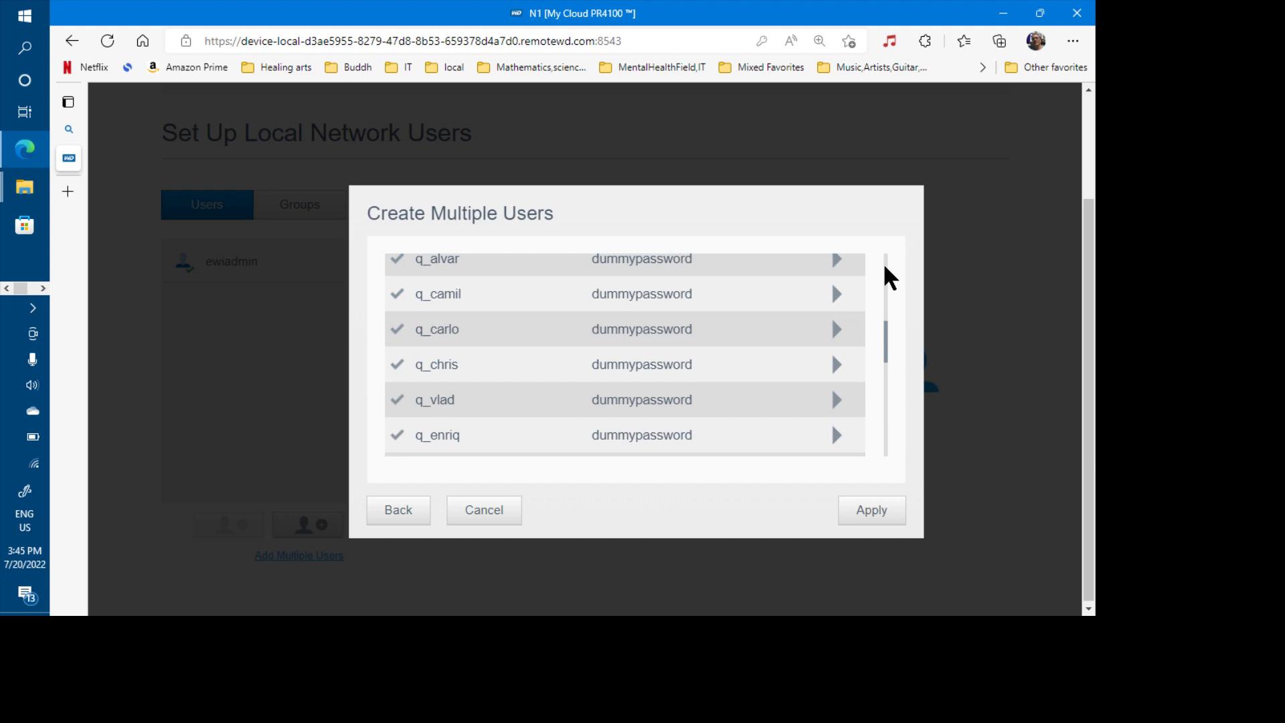
left_click(885, 268)
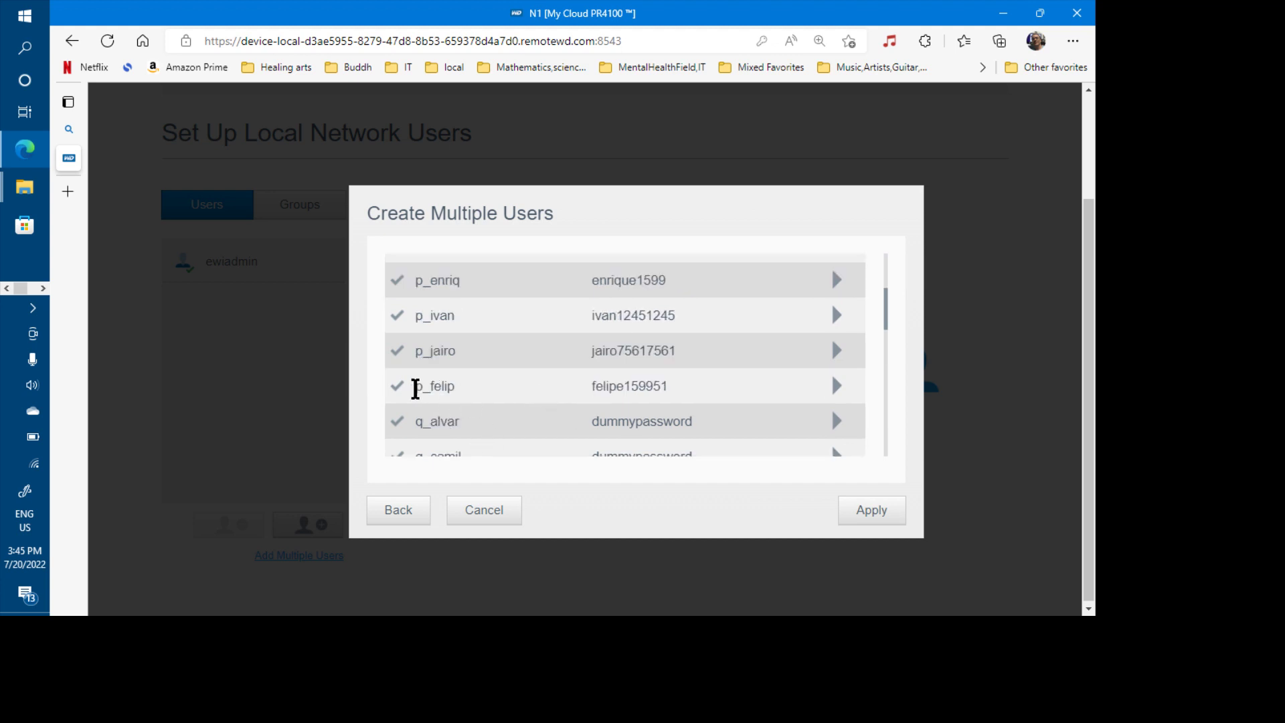
double_click(458, 395)
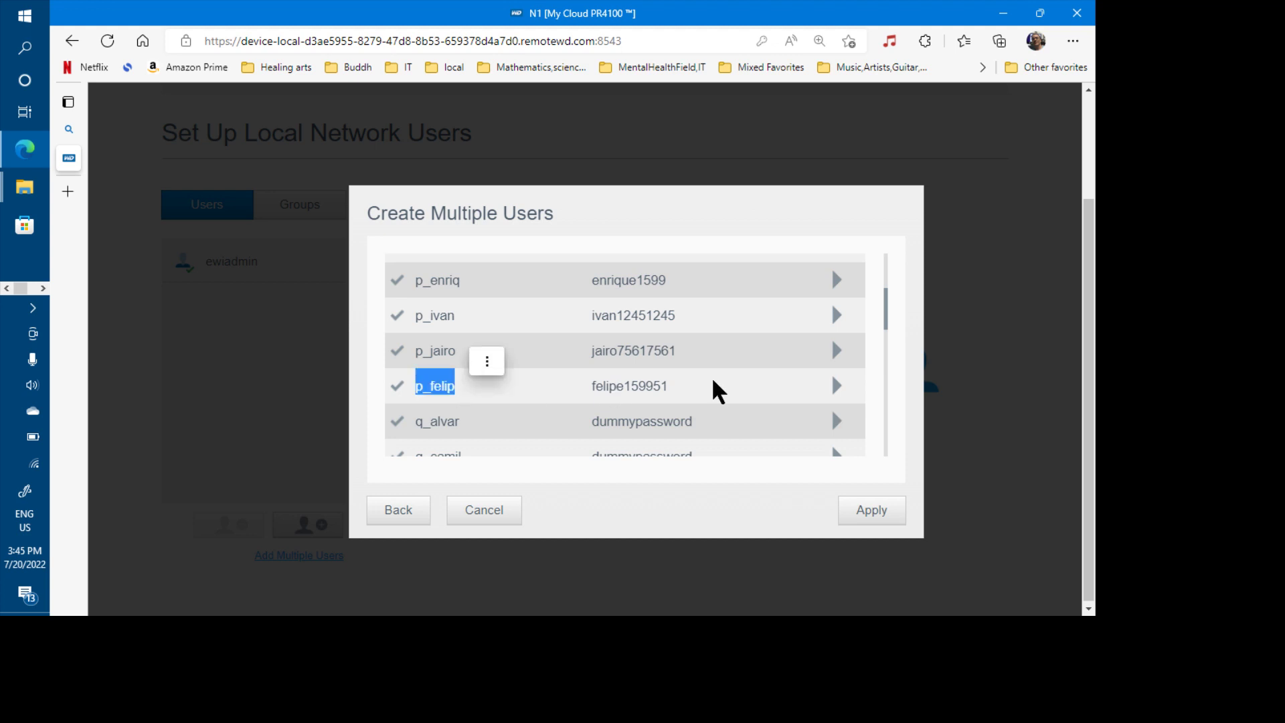
left_click(837, 385)
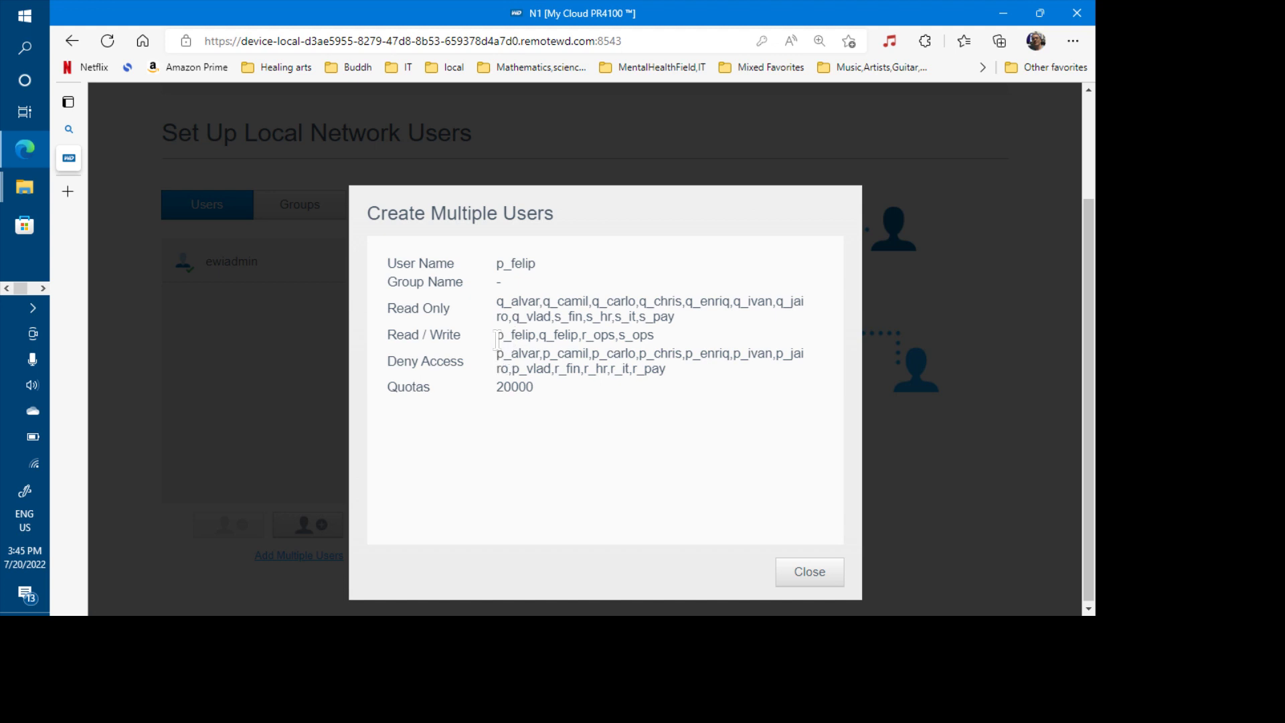
left_click_drag(497, 338, 657, 334)
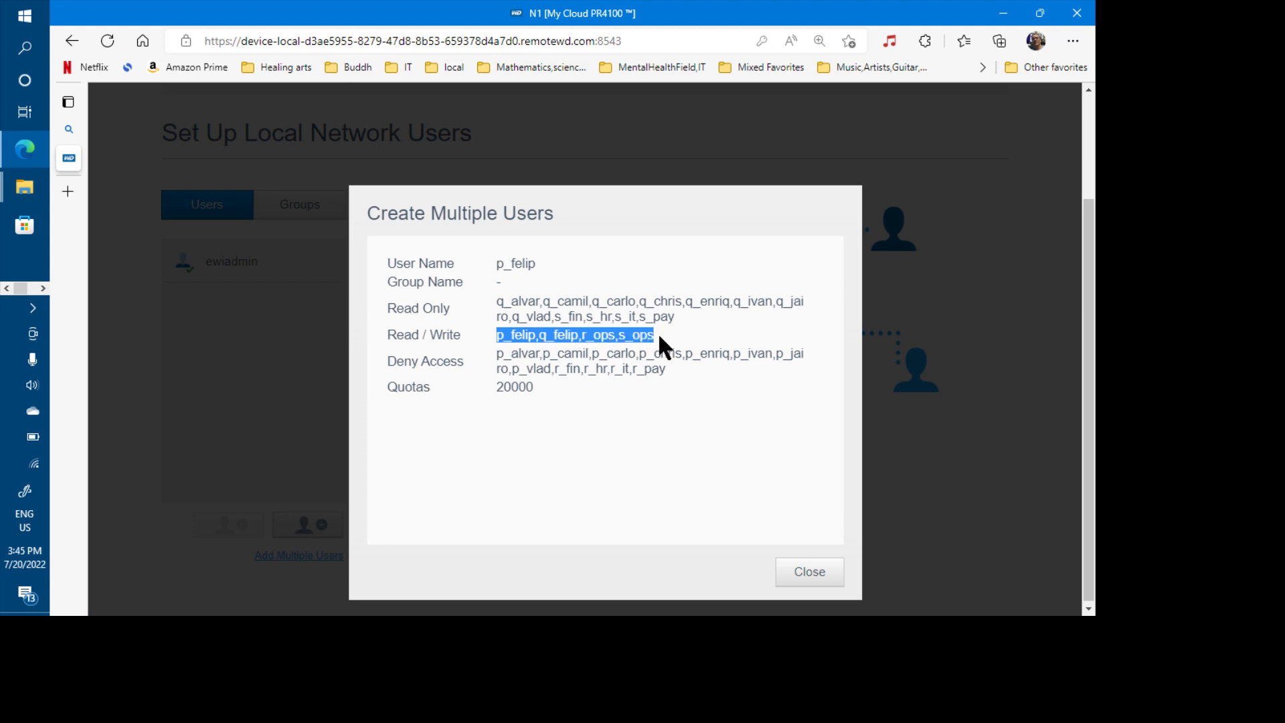
left_click(622, 334)
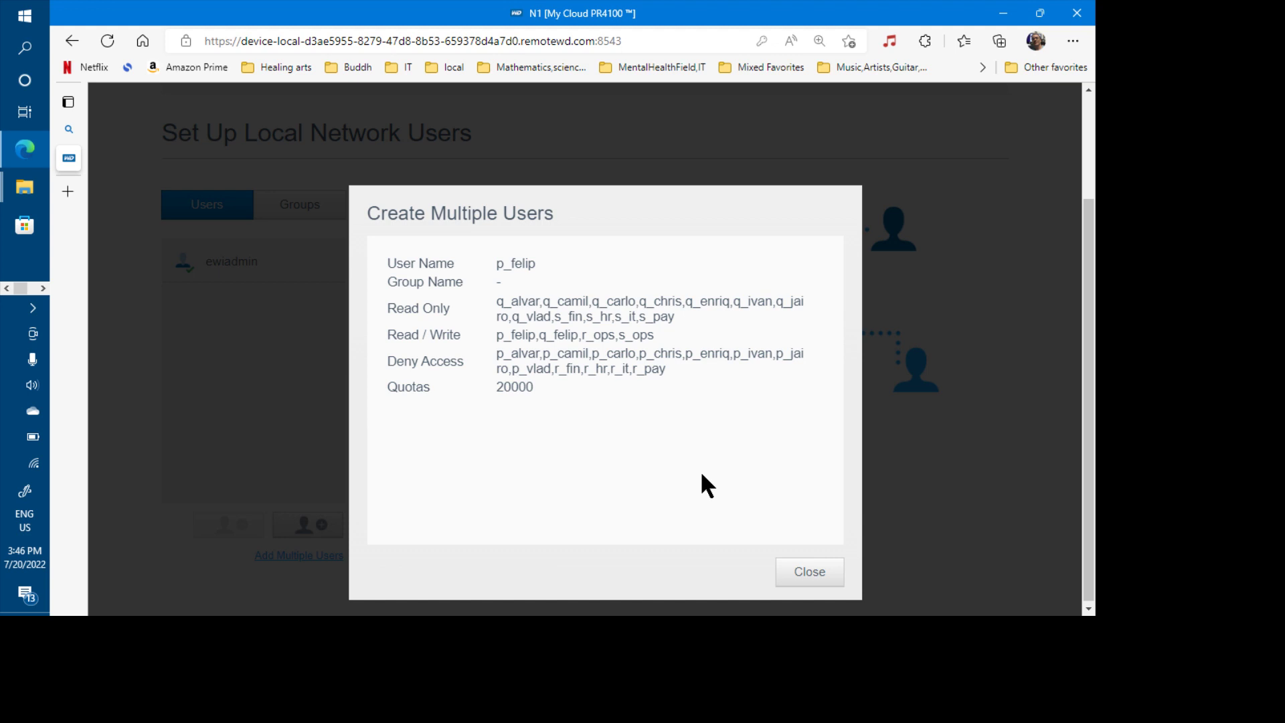
left_click(798, 573)
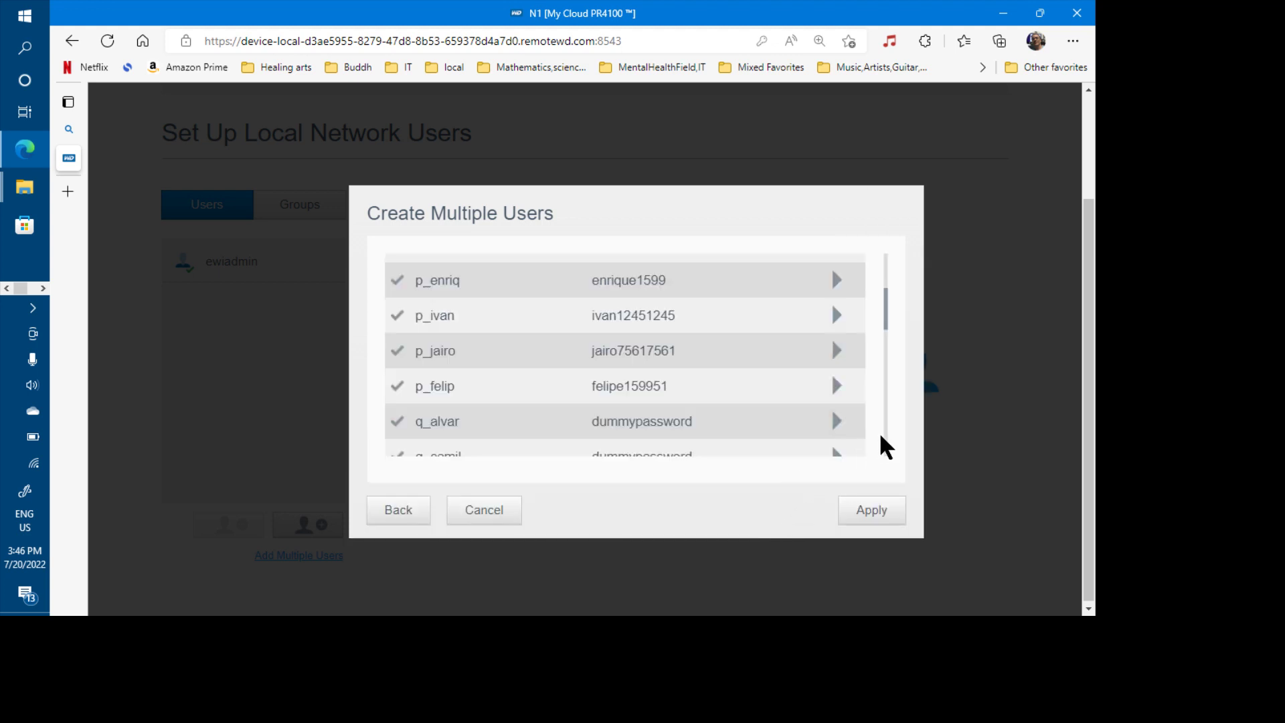
- Look through the imported accounts list, from the q_ prefix to the r_ and s_ department accounts and back to the p_ accounts
scroll(887, 445, "down", 8)
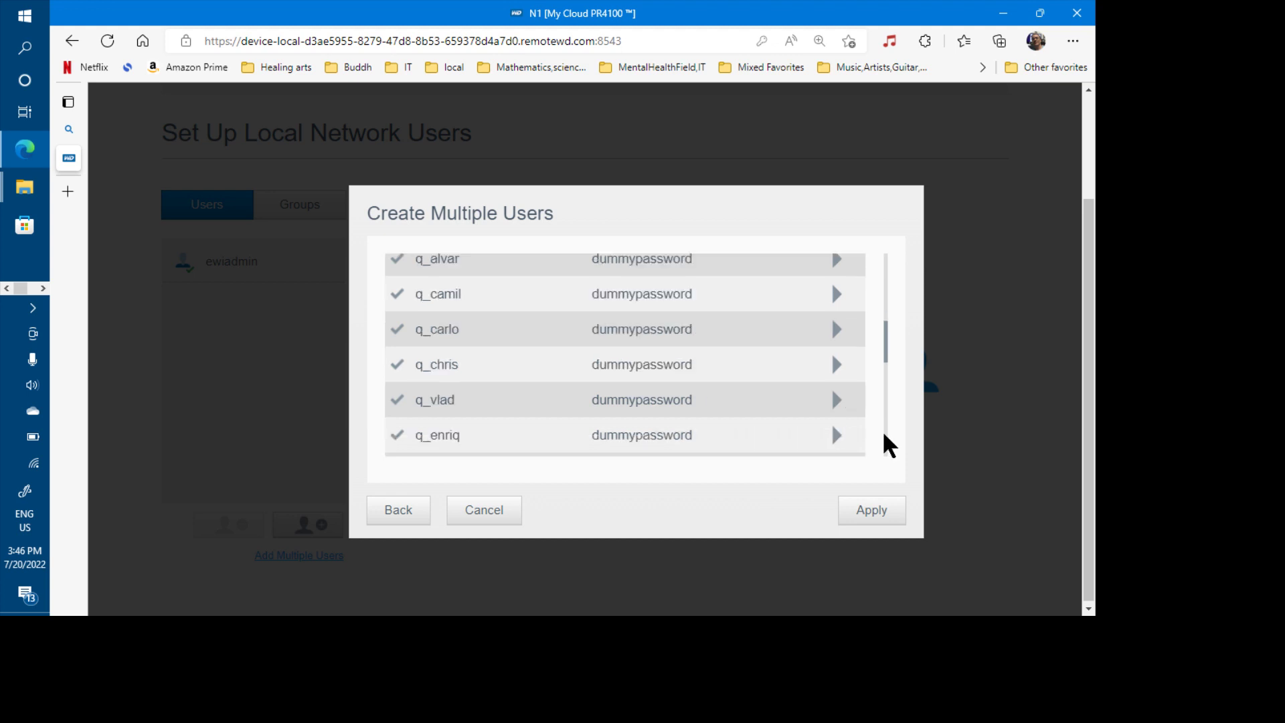
scroll(886, 446, "down", 3)
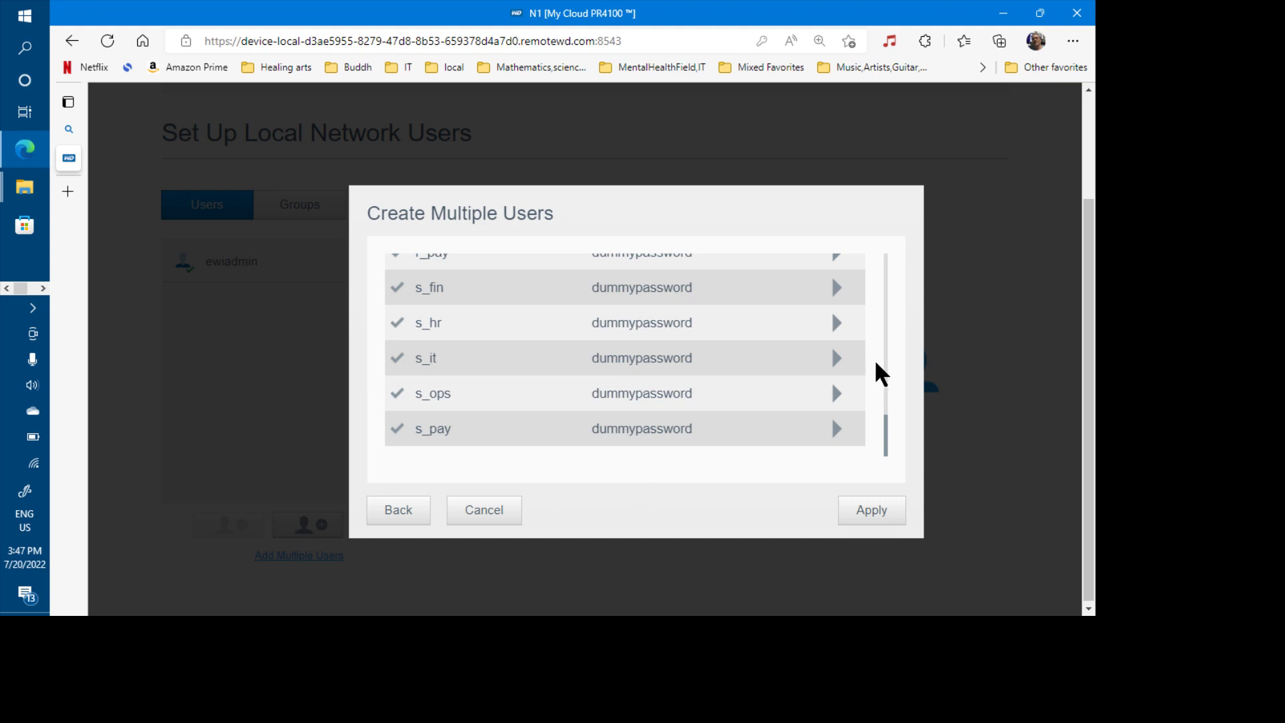
scroll(890, 359, "up", 5)
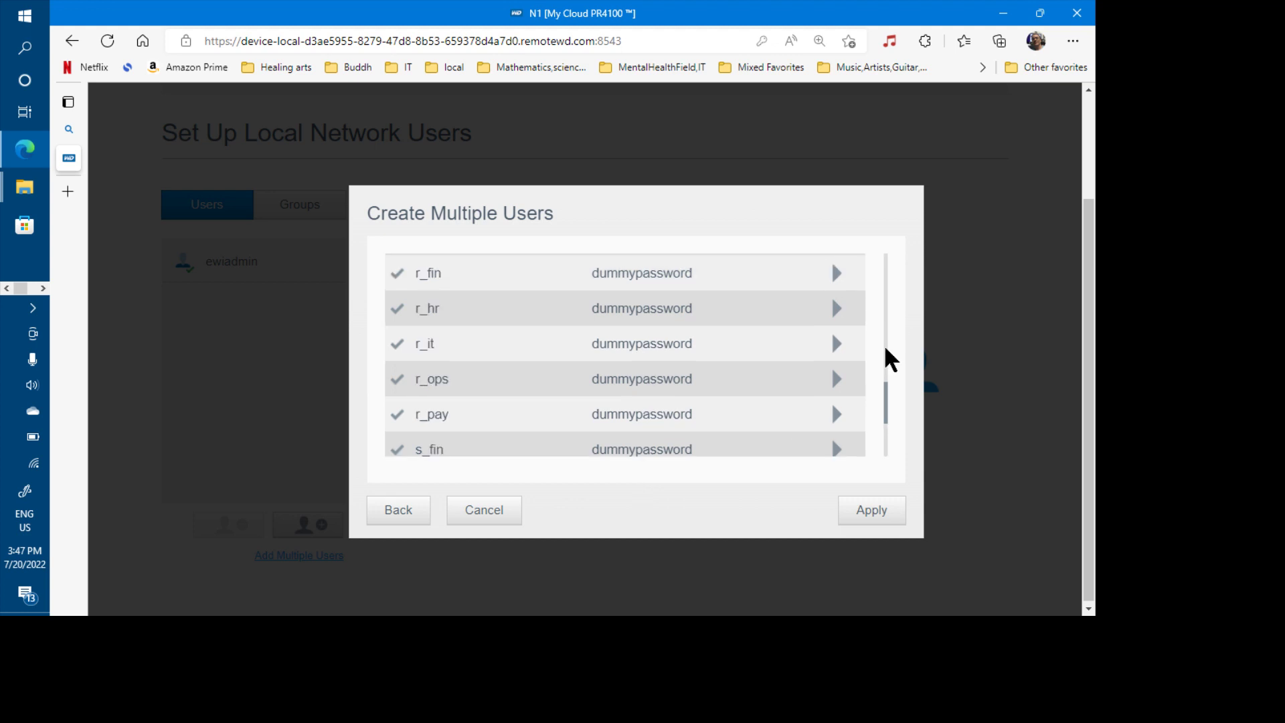
scroll(885, 348, "up", 2)
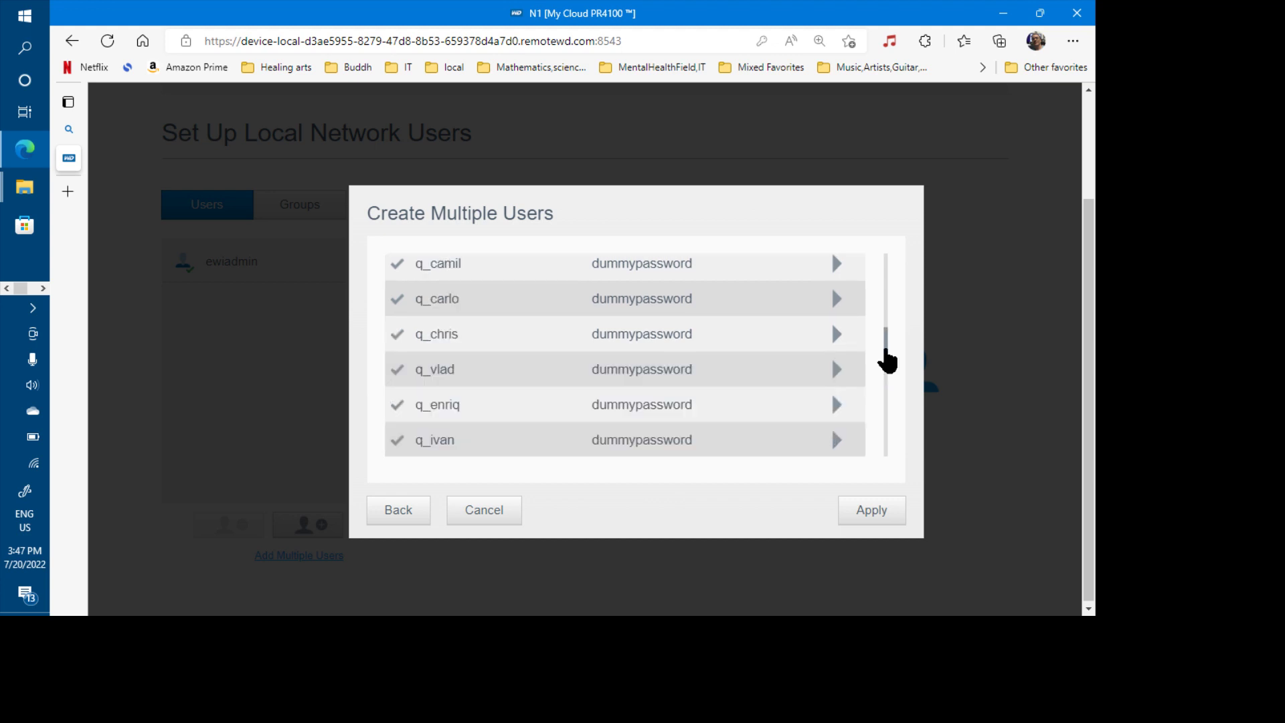
left_click_drag(887, 362, 896, 278)
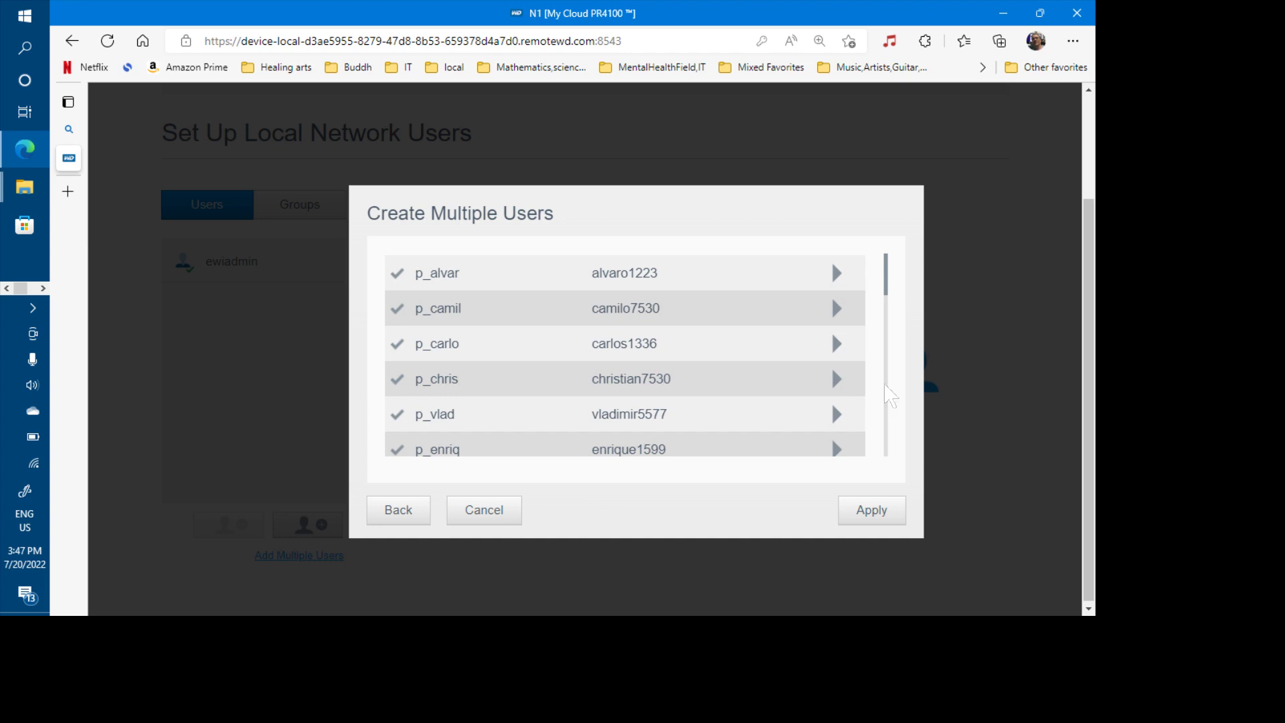
scroll(762, 449, "down", 8)
- Switch to the import_users_list_stages-.xlsx workbook in Excel and open the Stage-11-add_user_only sheet
key("alt+Tab")
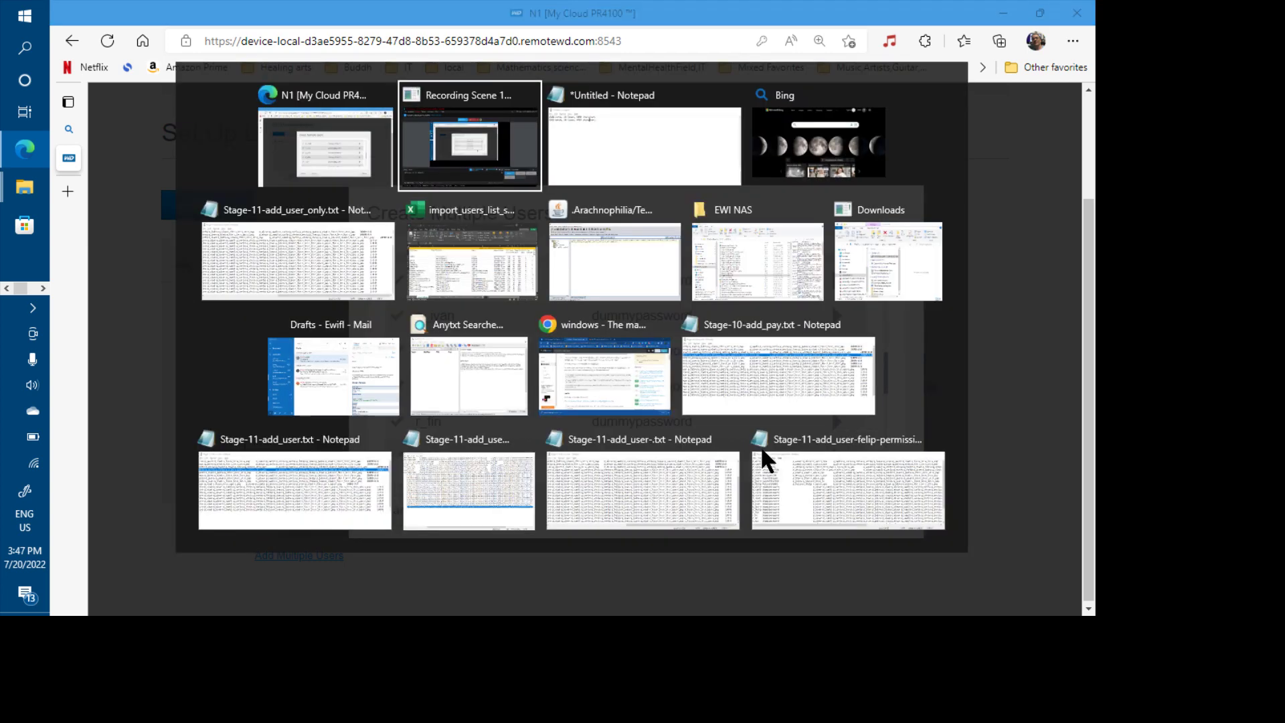
key("alt+Tab")
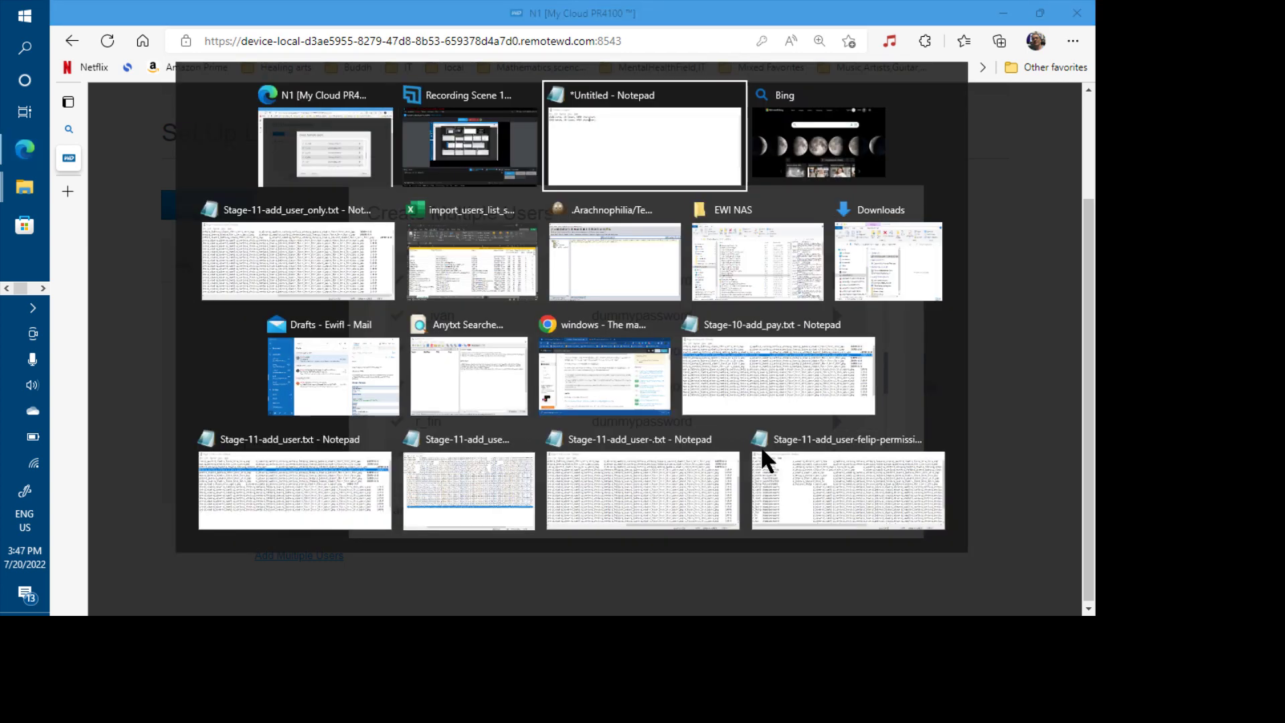
key("alt+Tab")
key("alt+Tab")
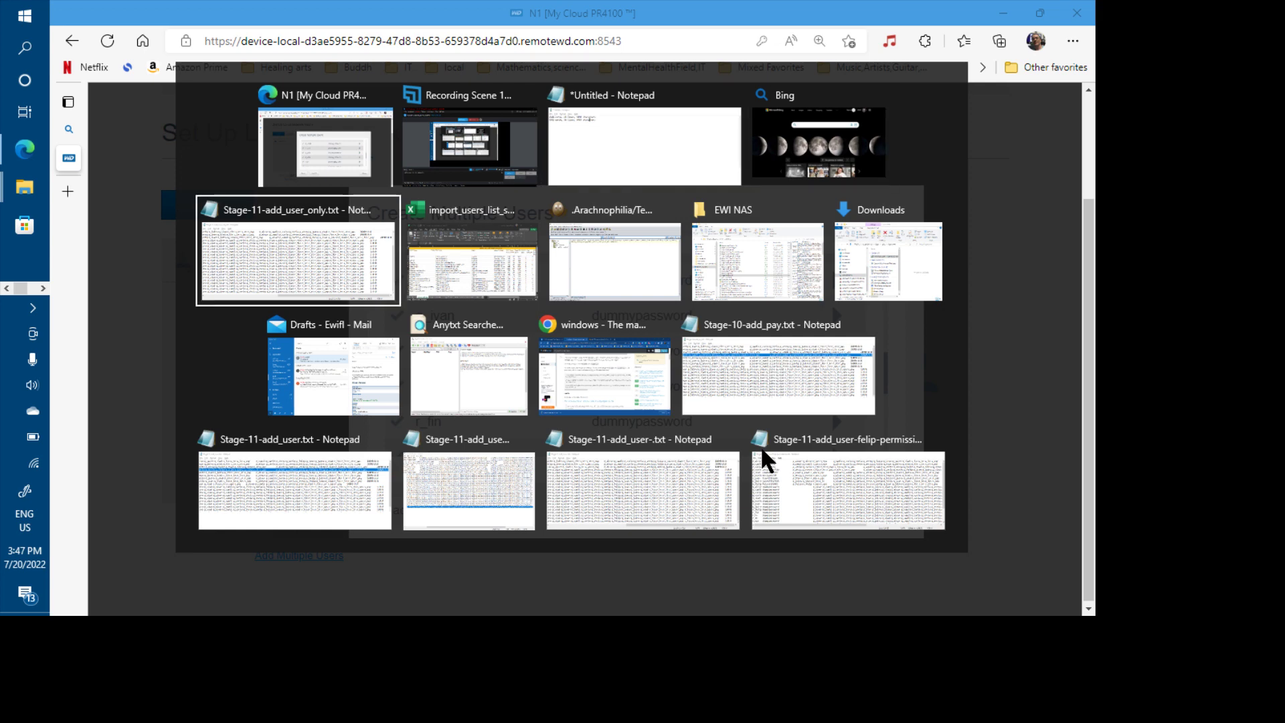
key("alt+Tab")
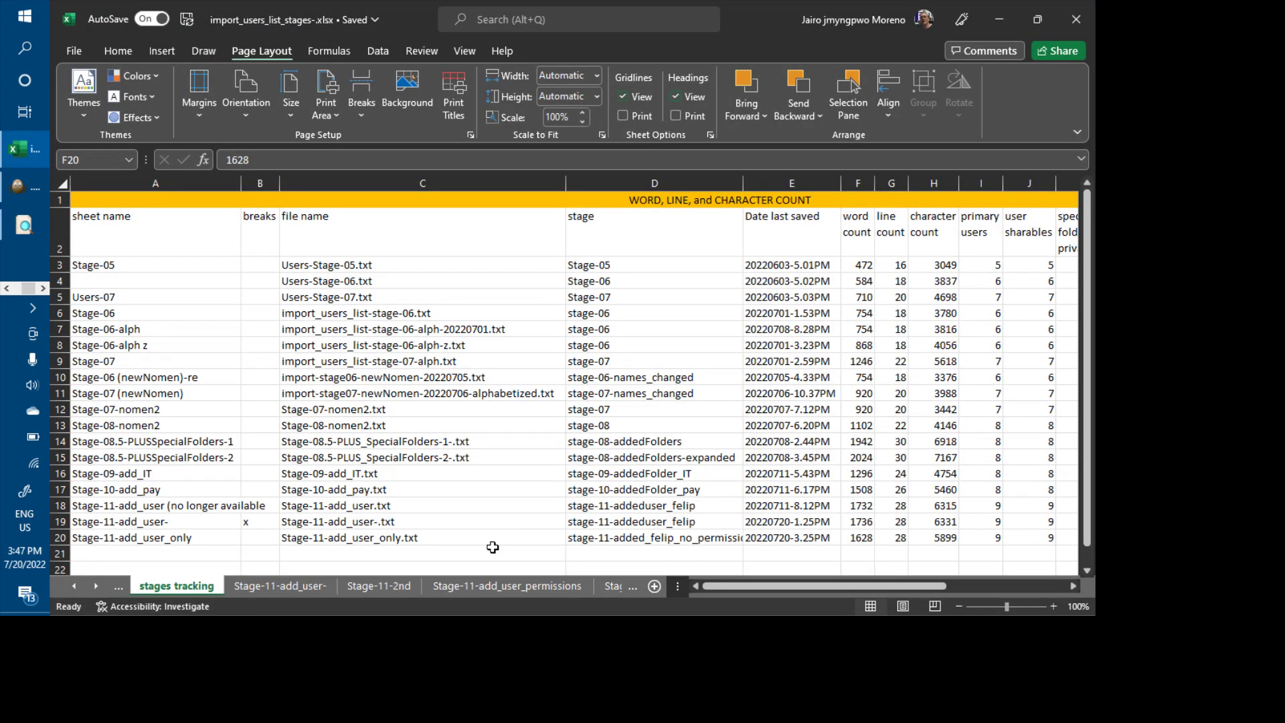
left_click(604, 588)
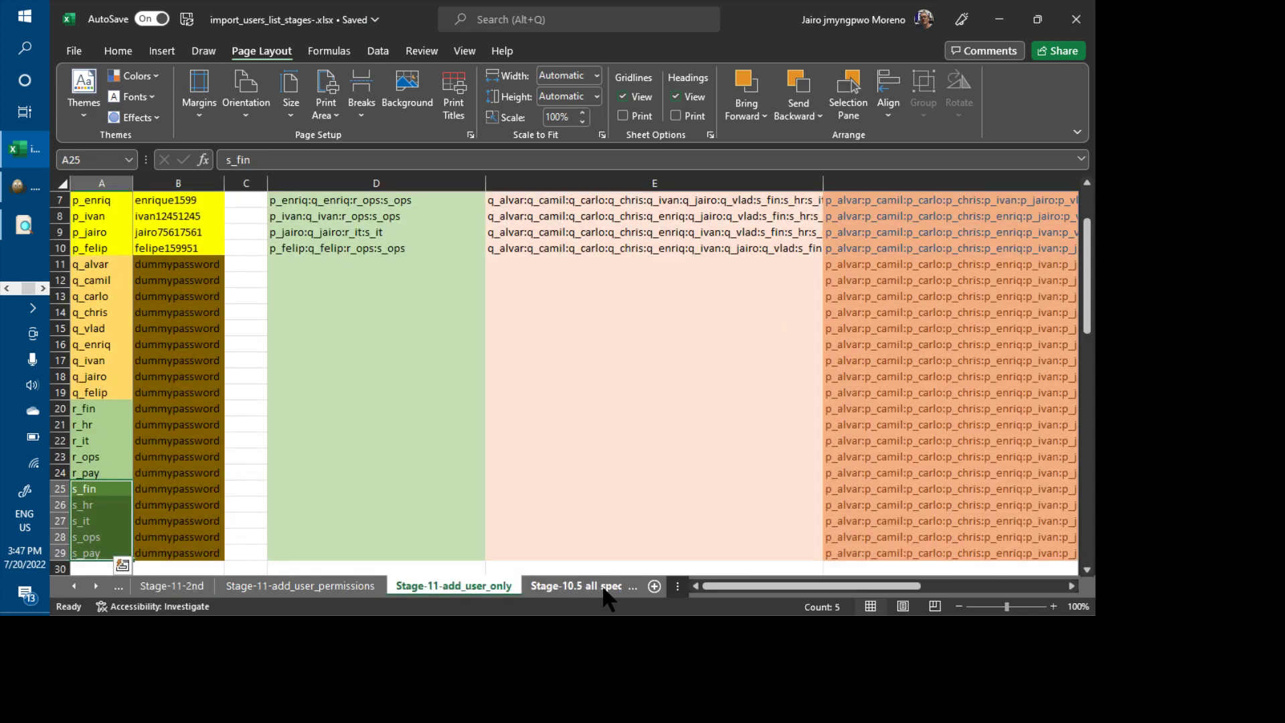
left_click(495, 589)
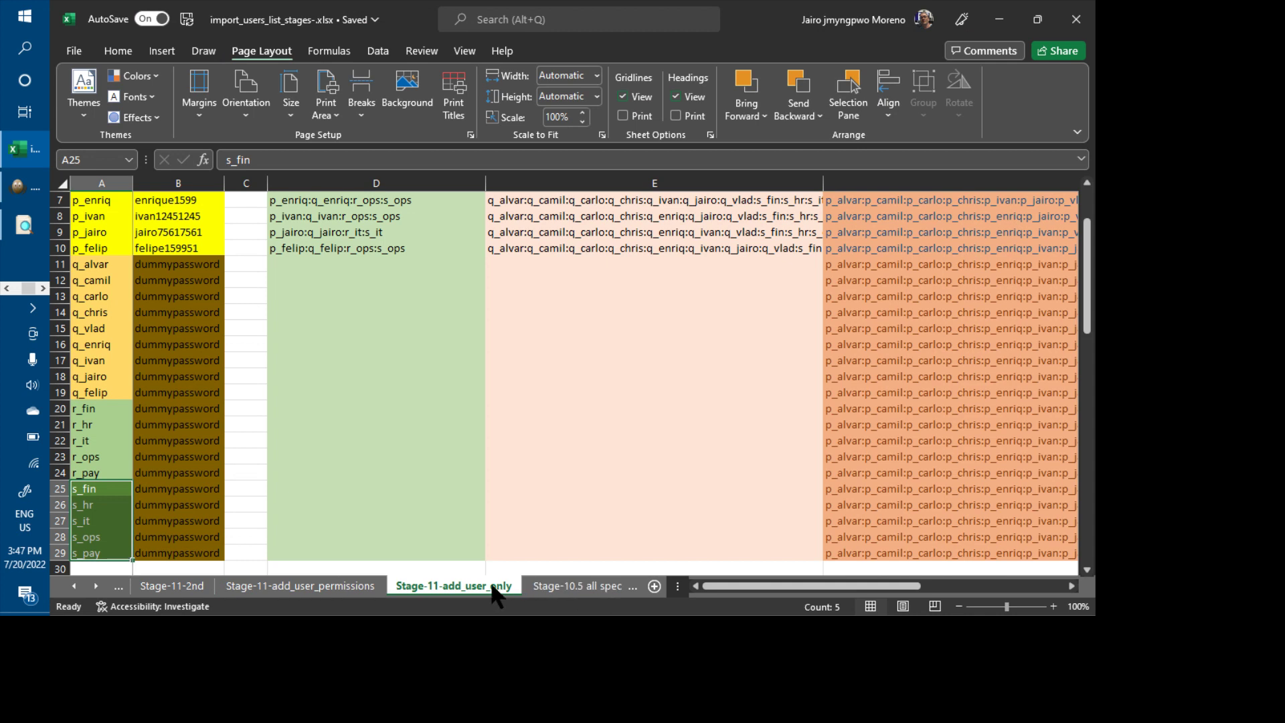
- Go through the readwrite column up to its header, and the user column down to its last entry
left_click(377, 337)
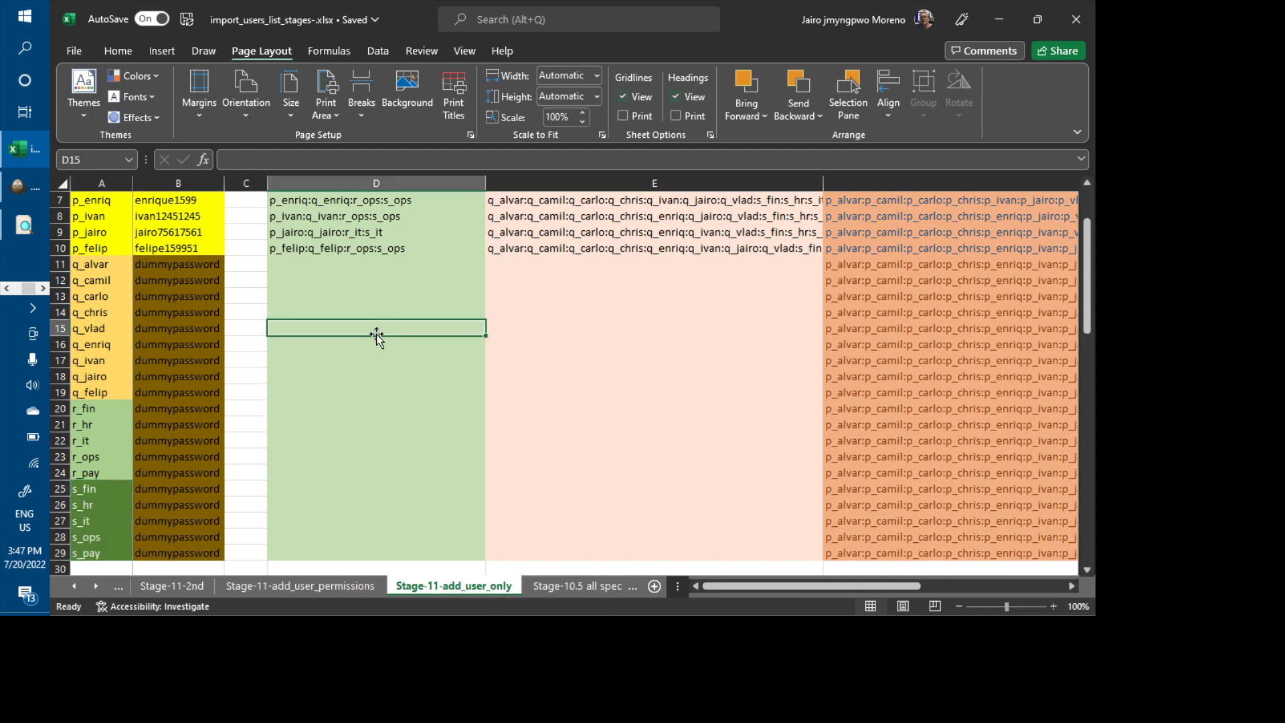
key("Up")
key("Up")
key("Up")
key("Up")
key("Up")
key("Up")
key("Up")
key("Up")
key("Up")
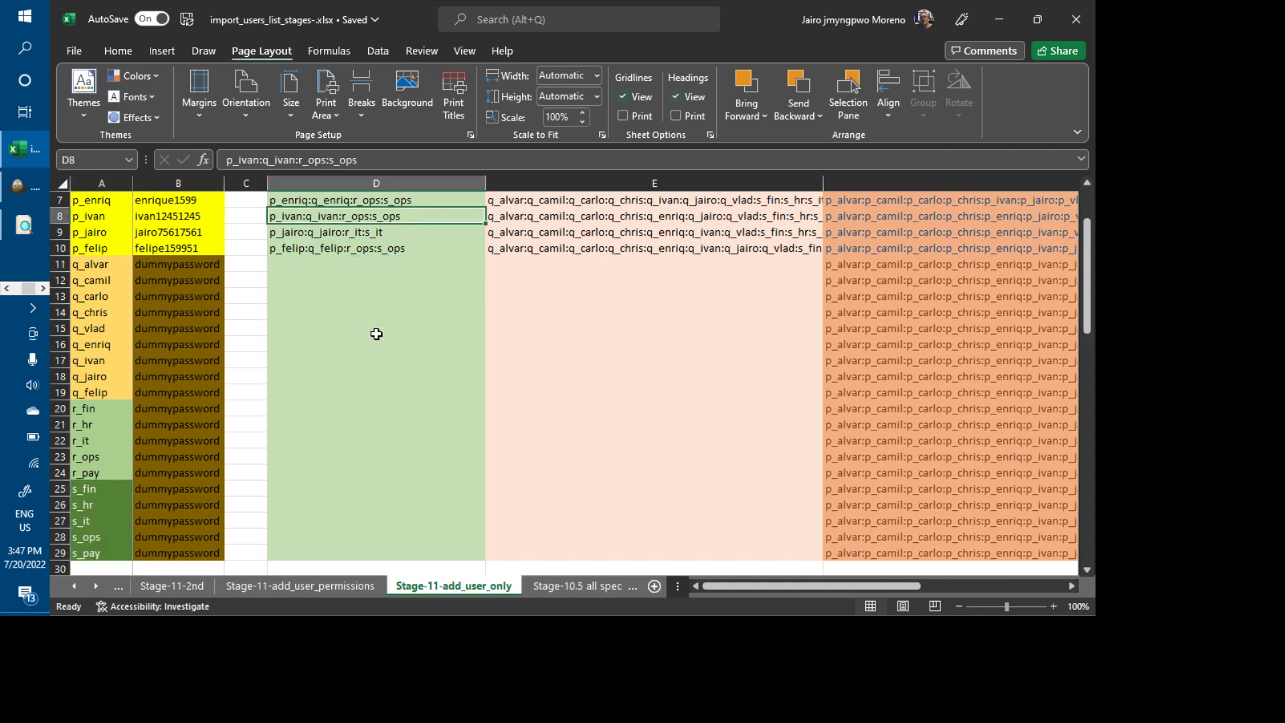
key("Up")
key("Up")
key("Up")
key("Up")
key("Up")
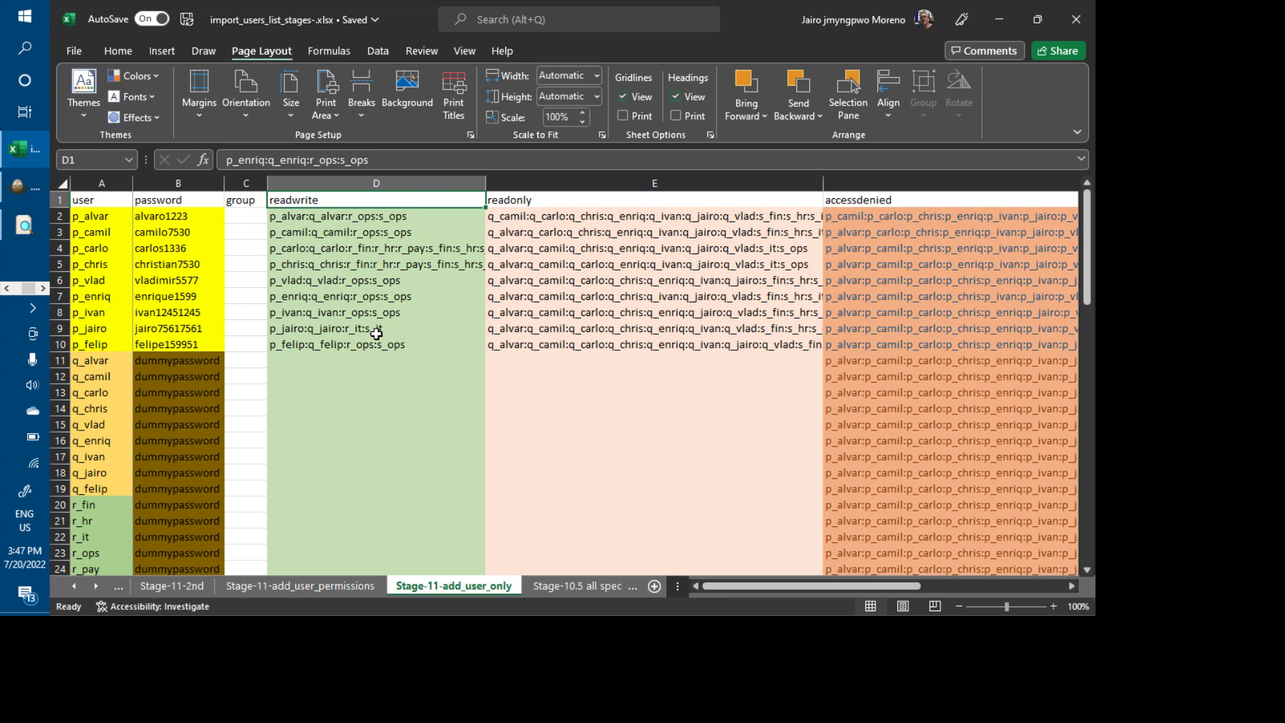
key("ctrl+z")
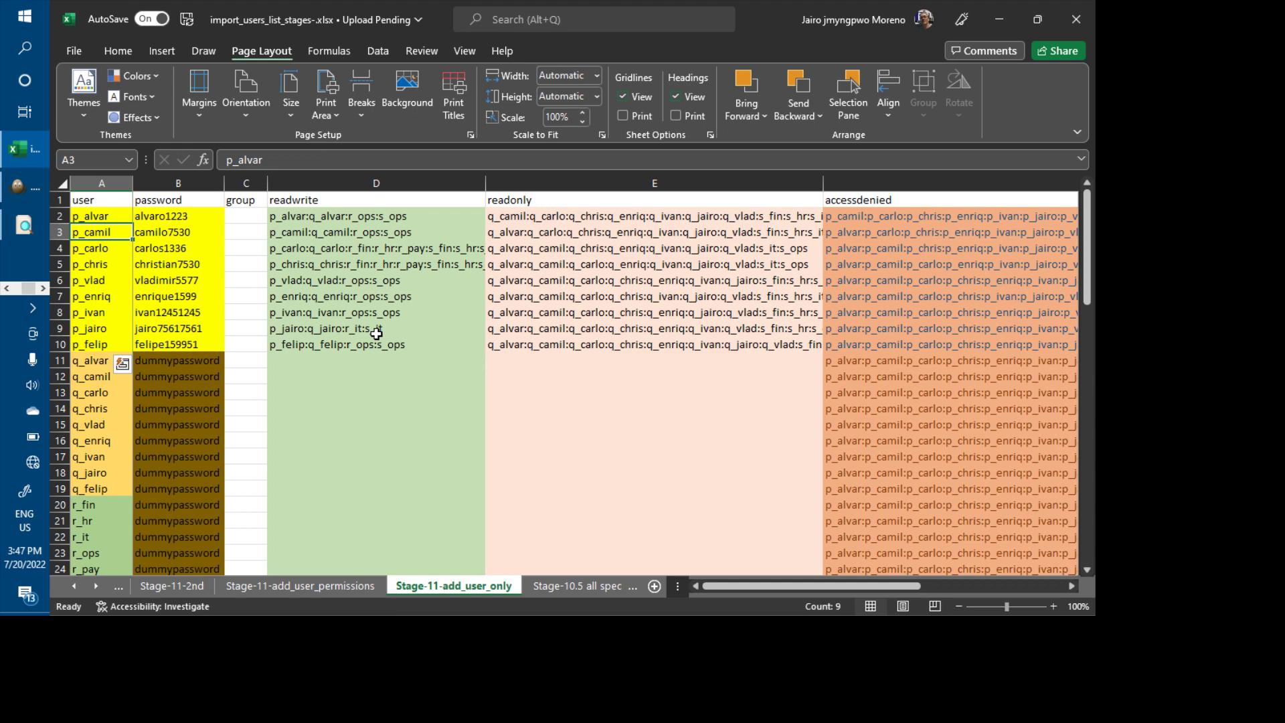
key("ctrl+Down")
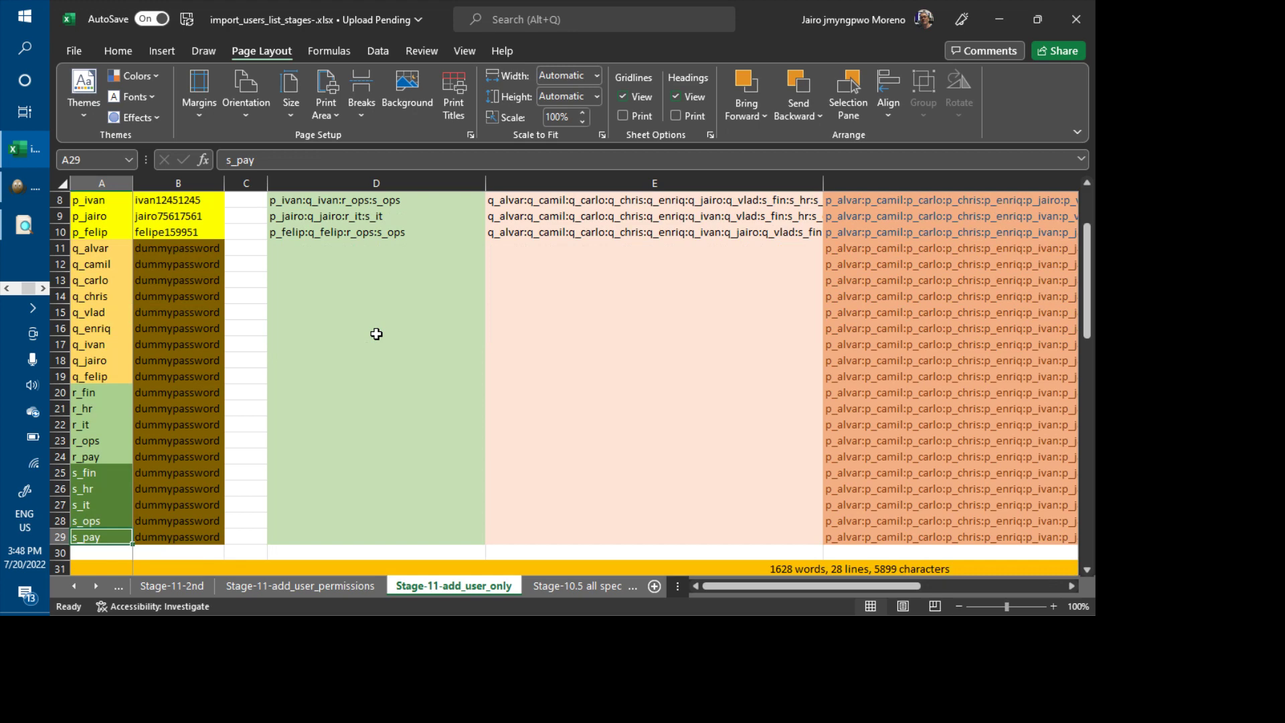
- Open the Stage-10-add_pay sheet and select the users with the p_ prefix in A2:A9
key("ctrl+Page_Down")
key("ctrl+Page_Down")
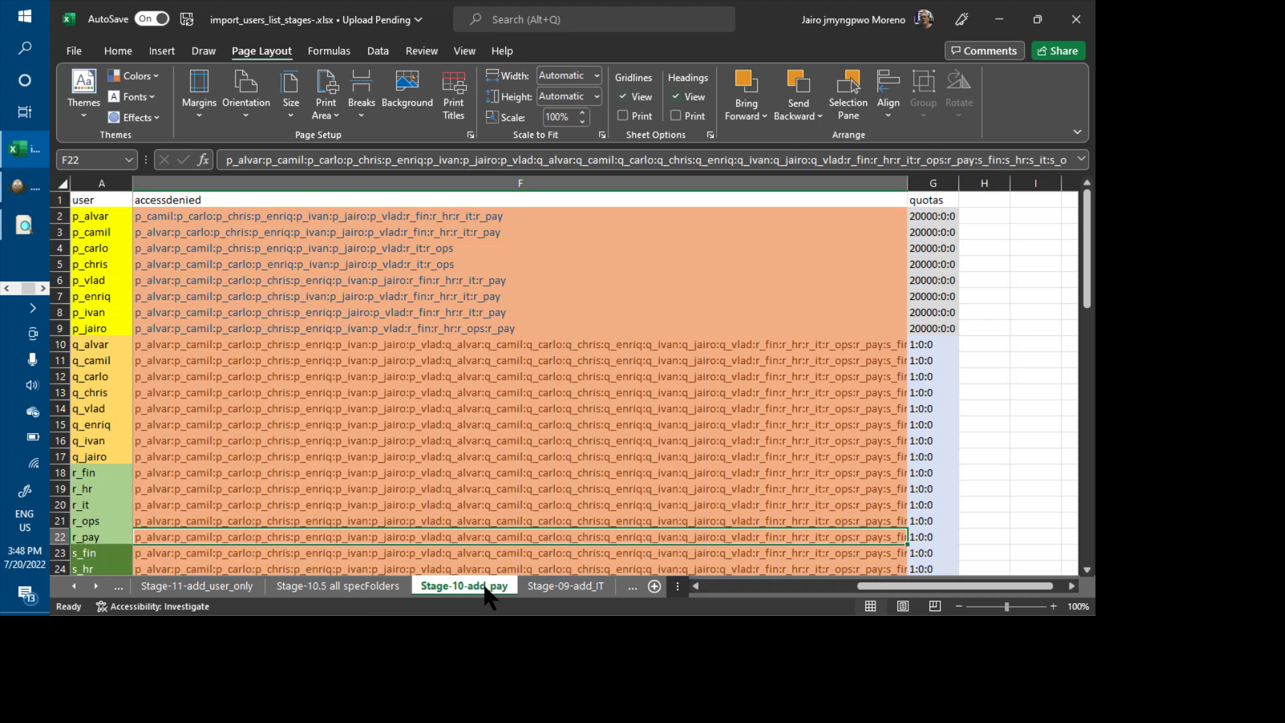
key("Home")
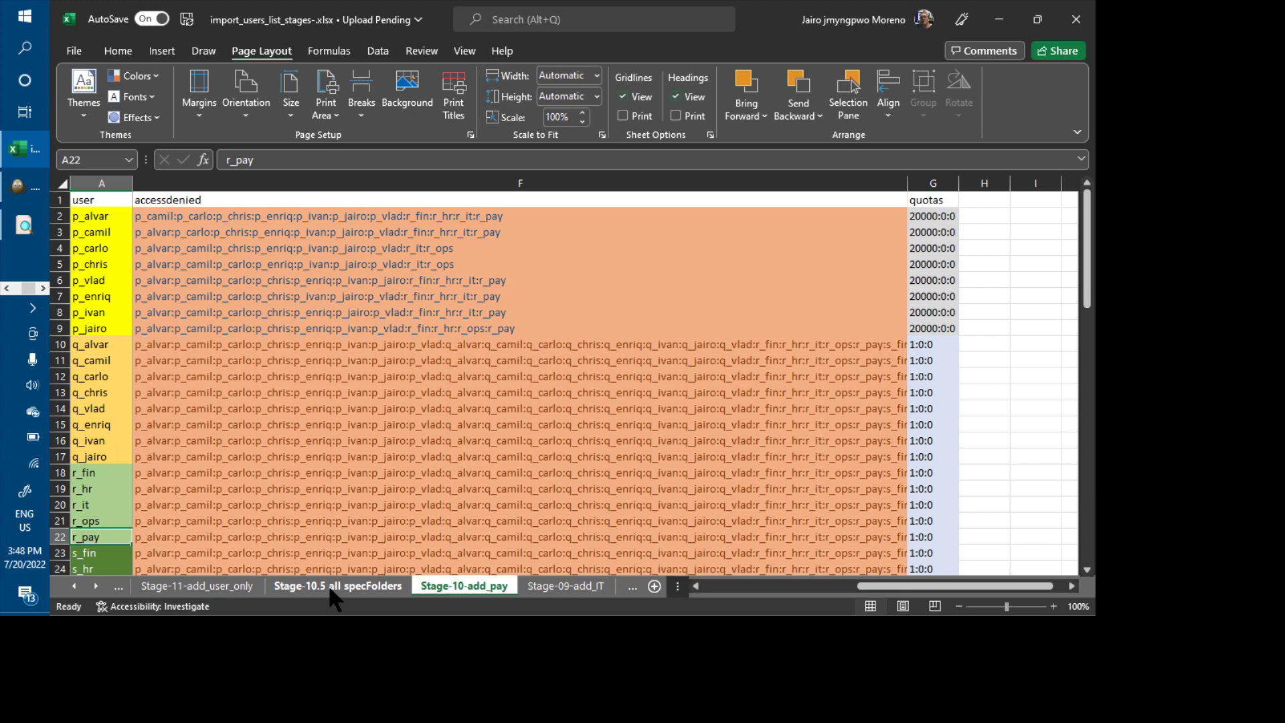
left_click(102, 219)
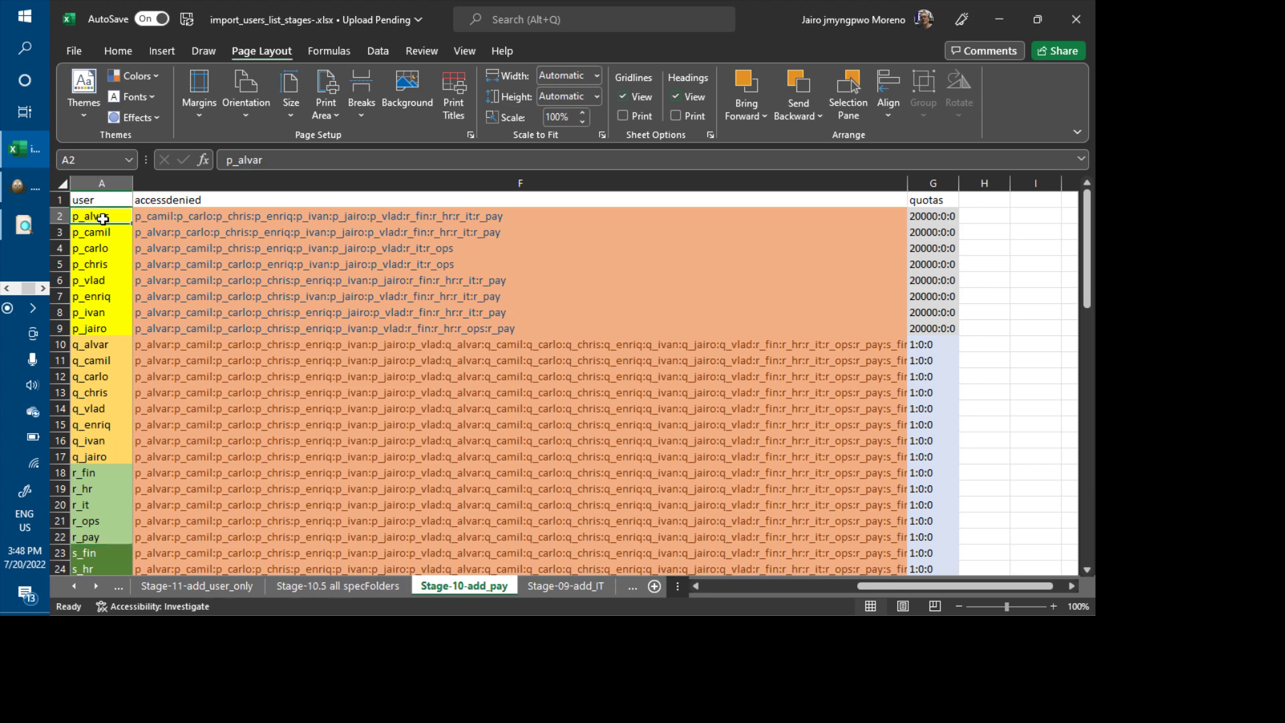
left_click_drag(103, 219, 102, 329)
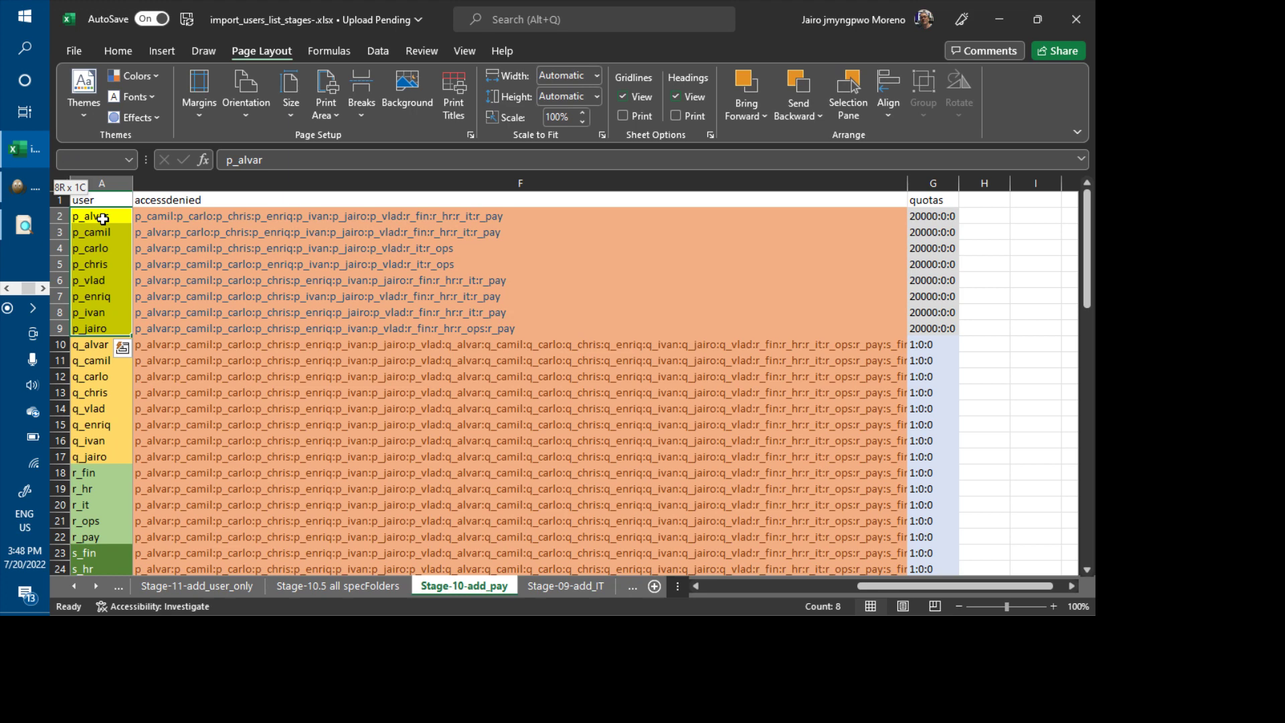
- Go down the user column and select the users with the q_ prefix in A10:A17
left_click(103, 219)
key("Down")
key("Down")
key("Down")
key("Down")
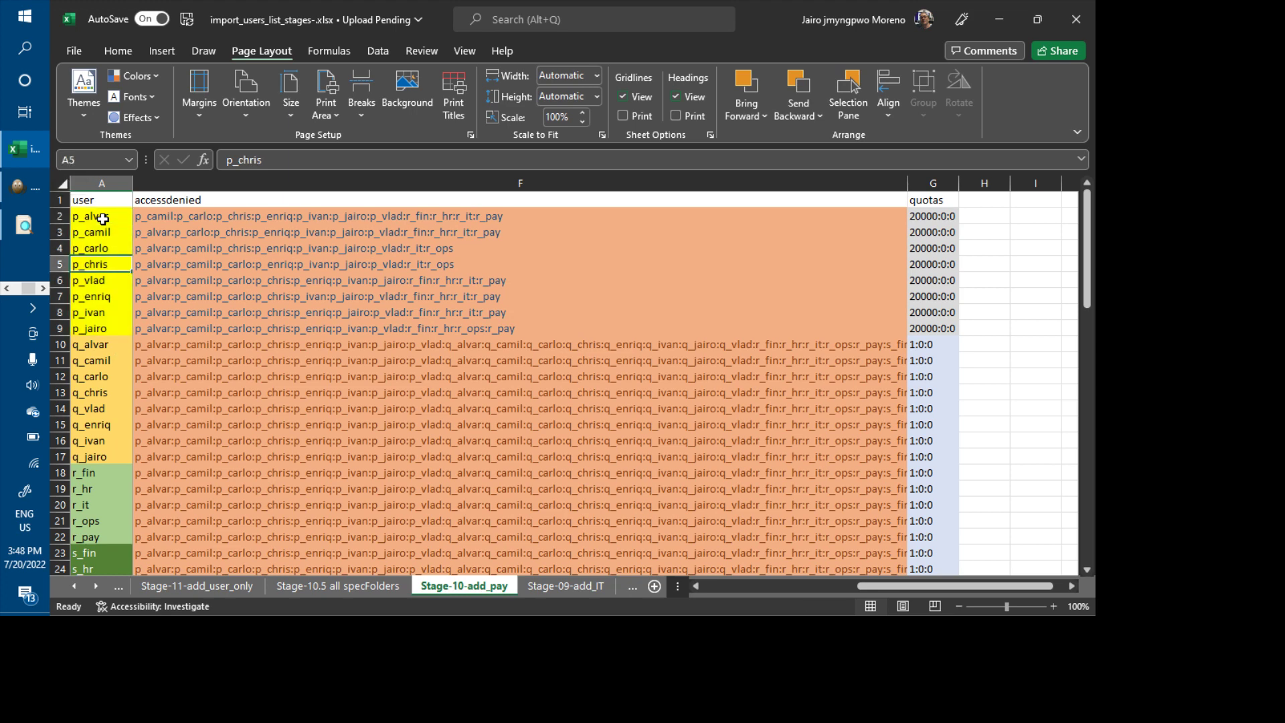
key("Down")
key("Down")
key("Down")
key("Down")
key("Down")
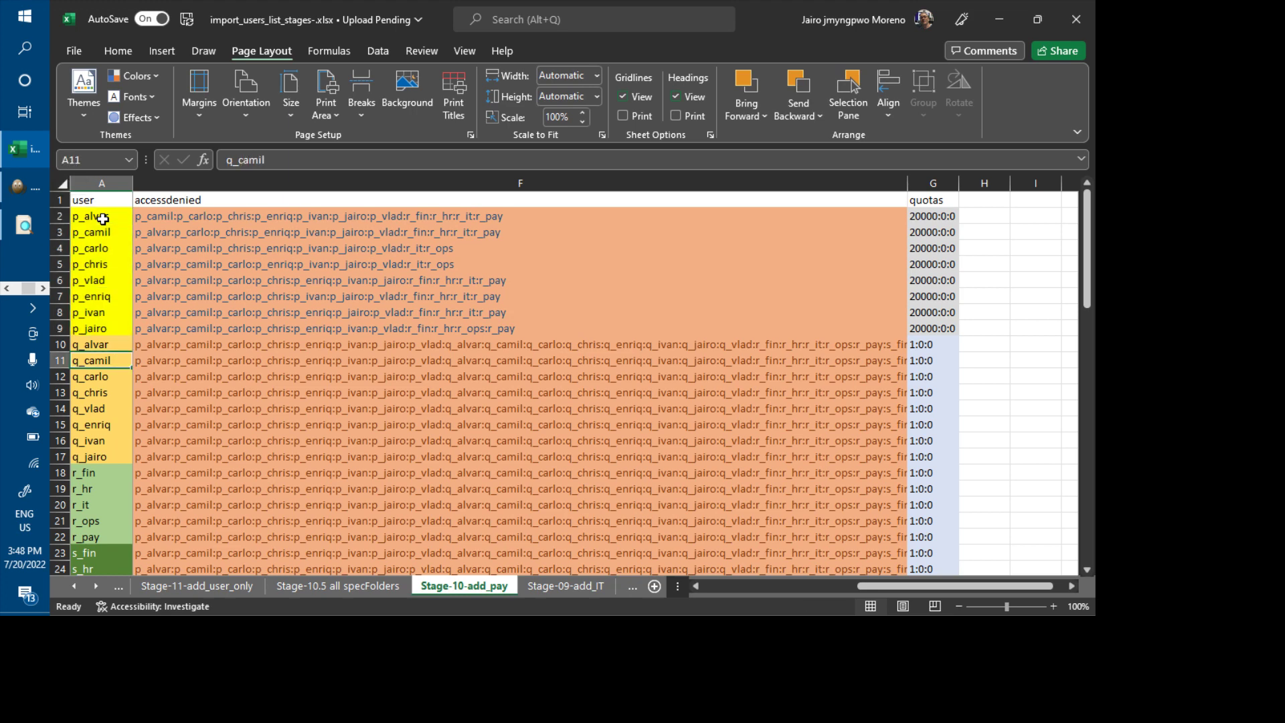
key("Up")
key("shift+Down")
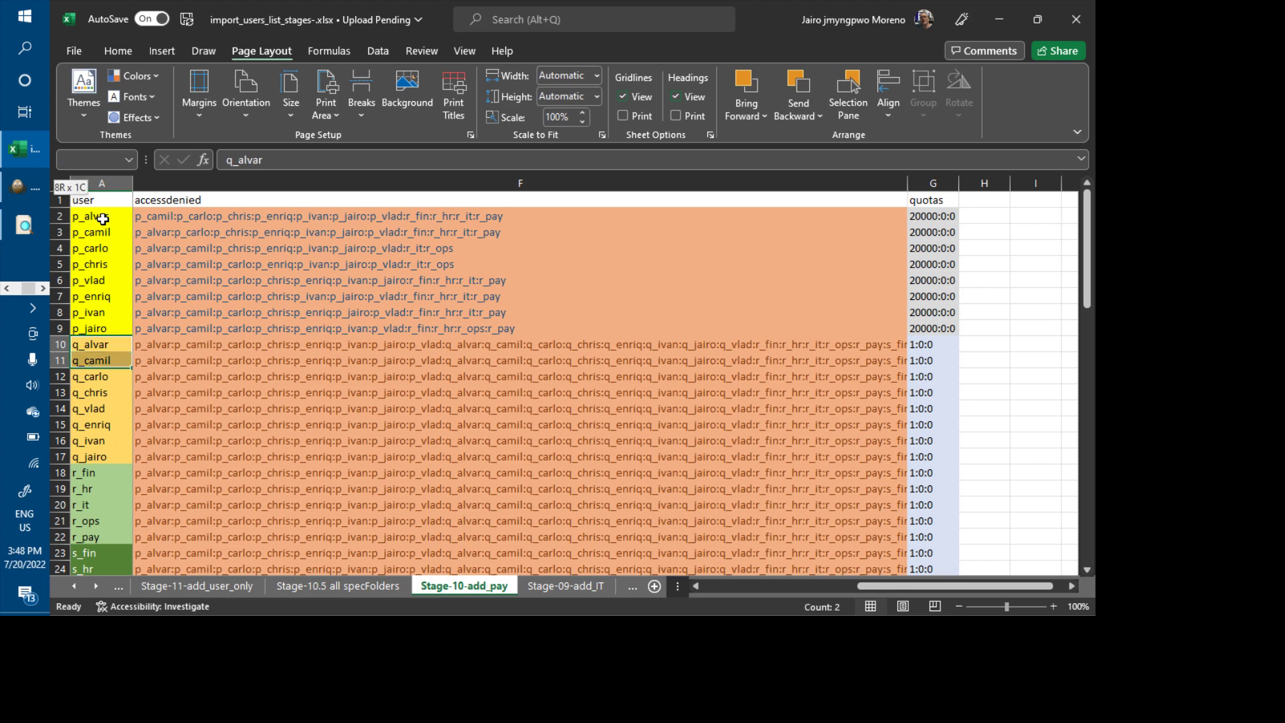
key("shift+Down")
key("shift+Down")
key("shift+Down")
key("shift+Down")
key("shift+Down")
key("shift+Down")
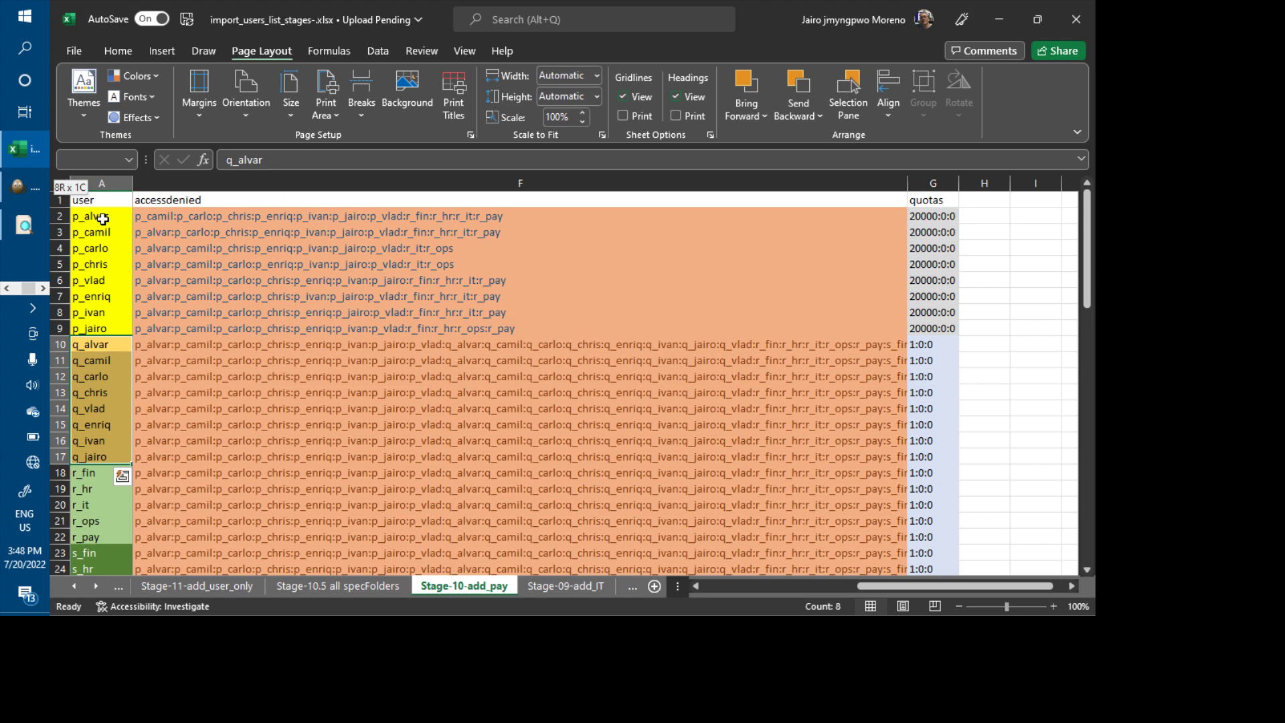
- Select the department entries with the r_ prefix, r_fin to r_pay, in A18:A22
key("Down")
key("Down")
key("Down")
key("Down")
key("Down")
key("Down")
key("Down")
key("Down")
key("shift+Down")
key("shift+Down")
key("shift+Down")
key("shift+Down")
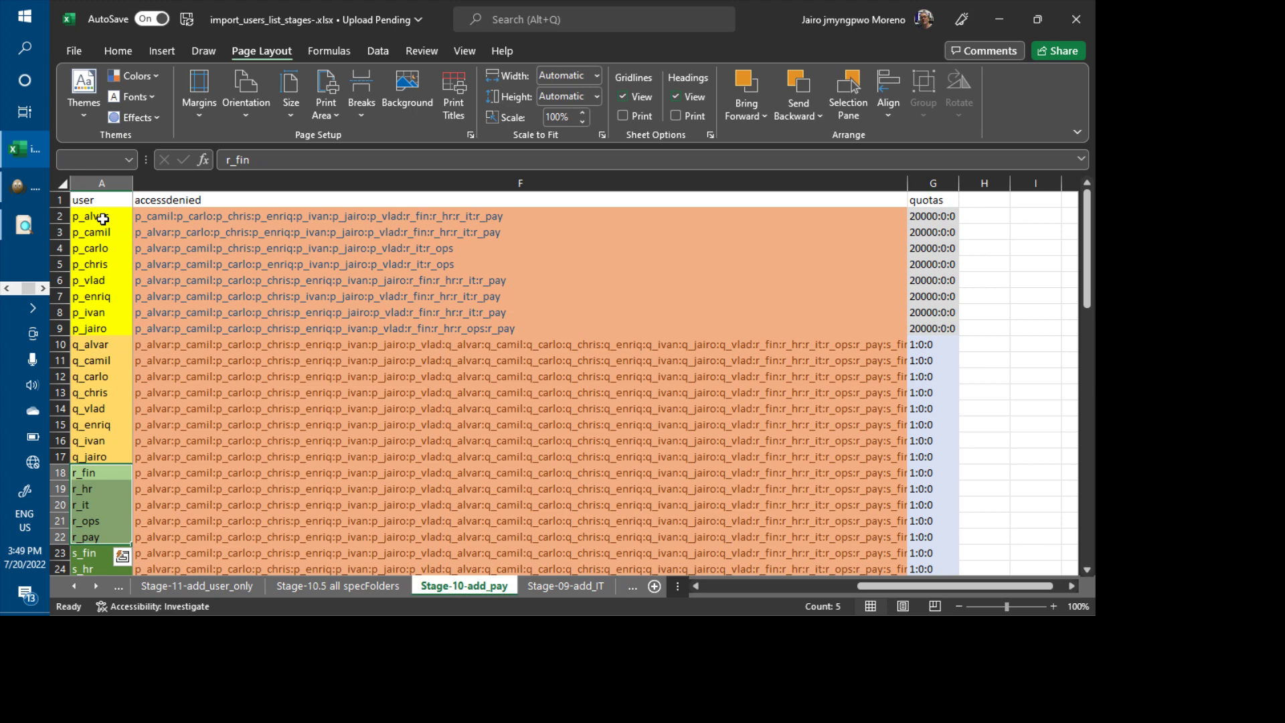
- Return to the Stage-11-add_user_only sheet and select the p_ users in A2:A10 and the q_ users in A11:A19
left_click(439, 574)
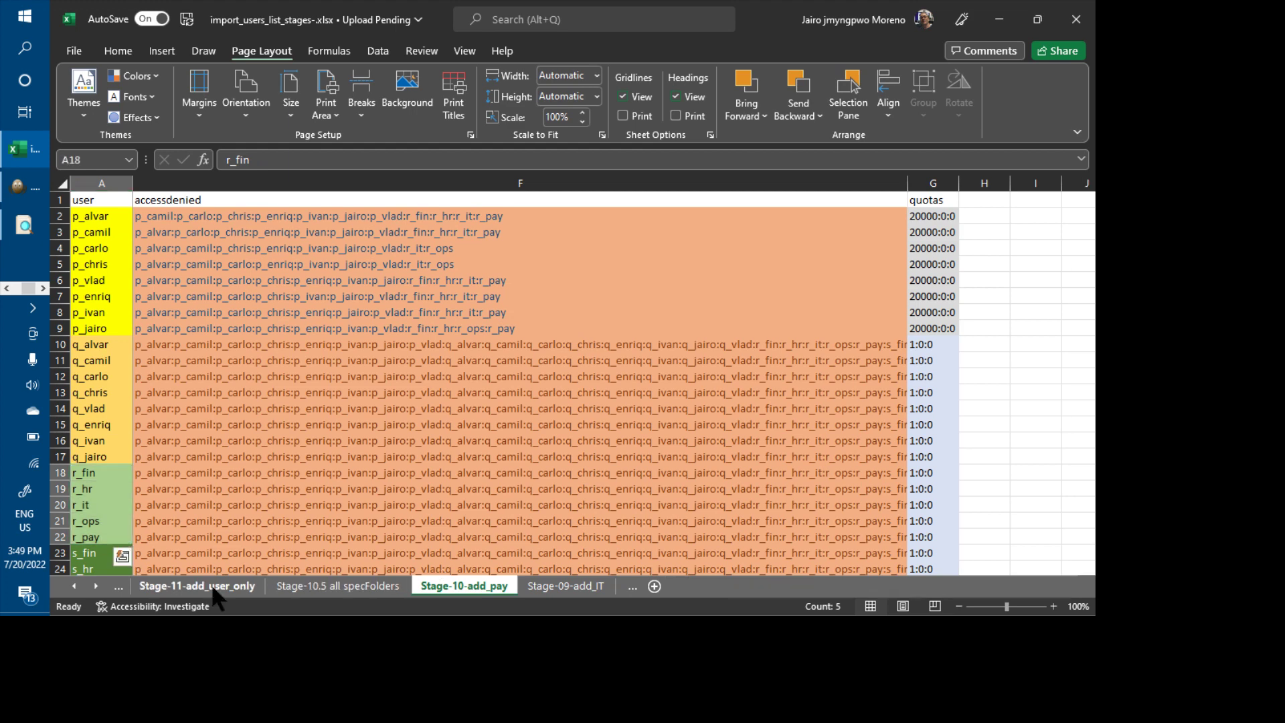
left_click(213, 586)
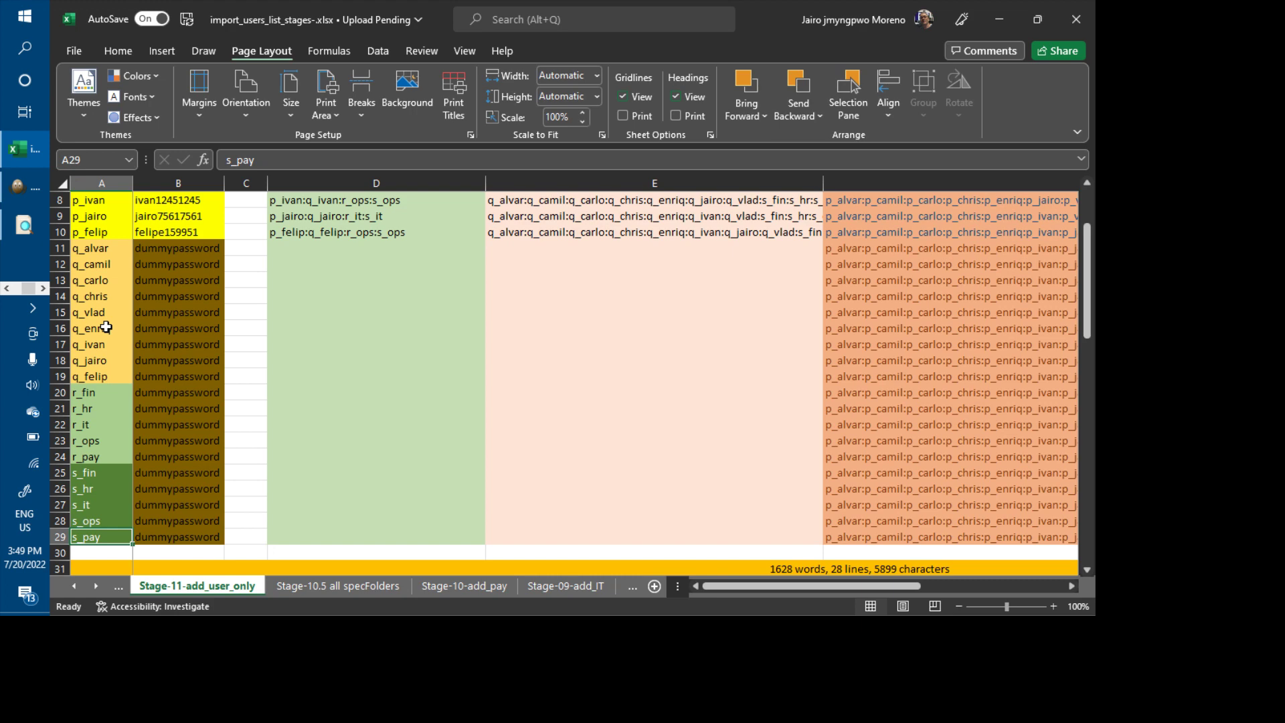
left_click(93, 234)
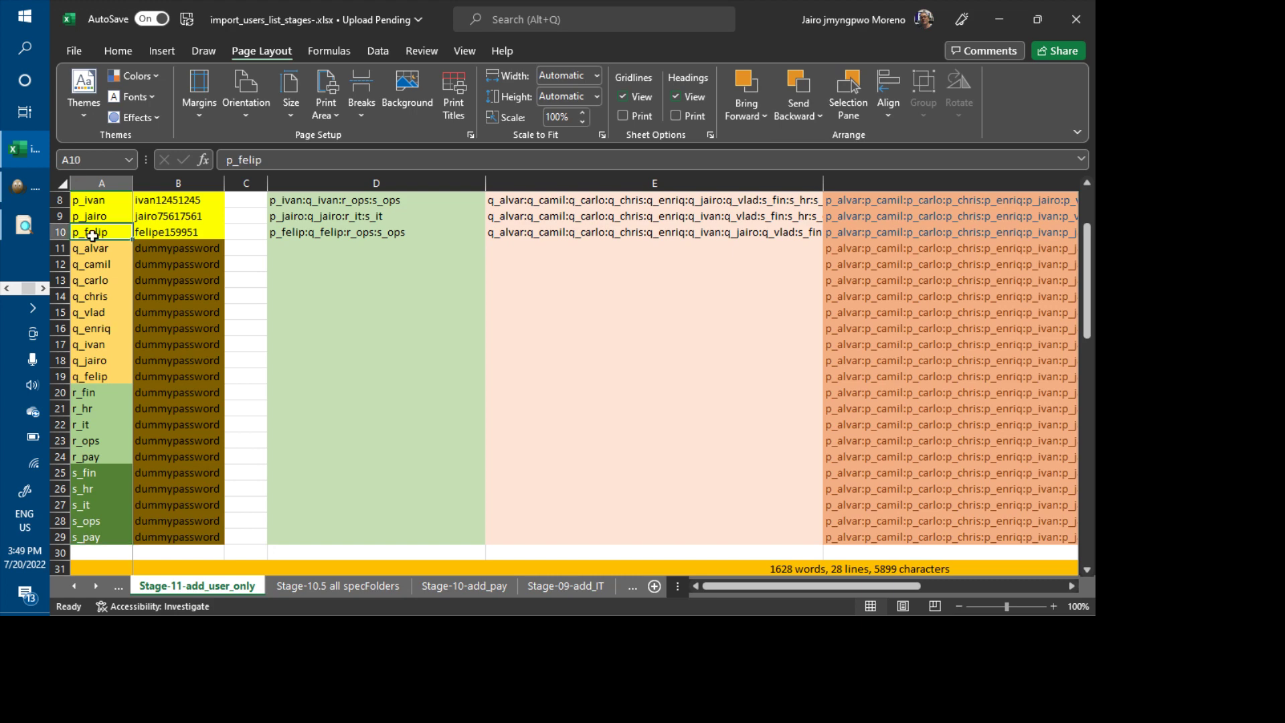
key("ctrl+Home")
key("Down")
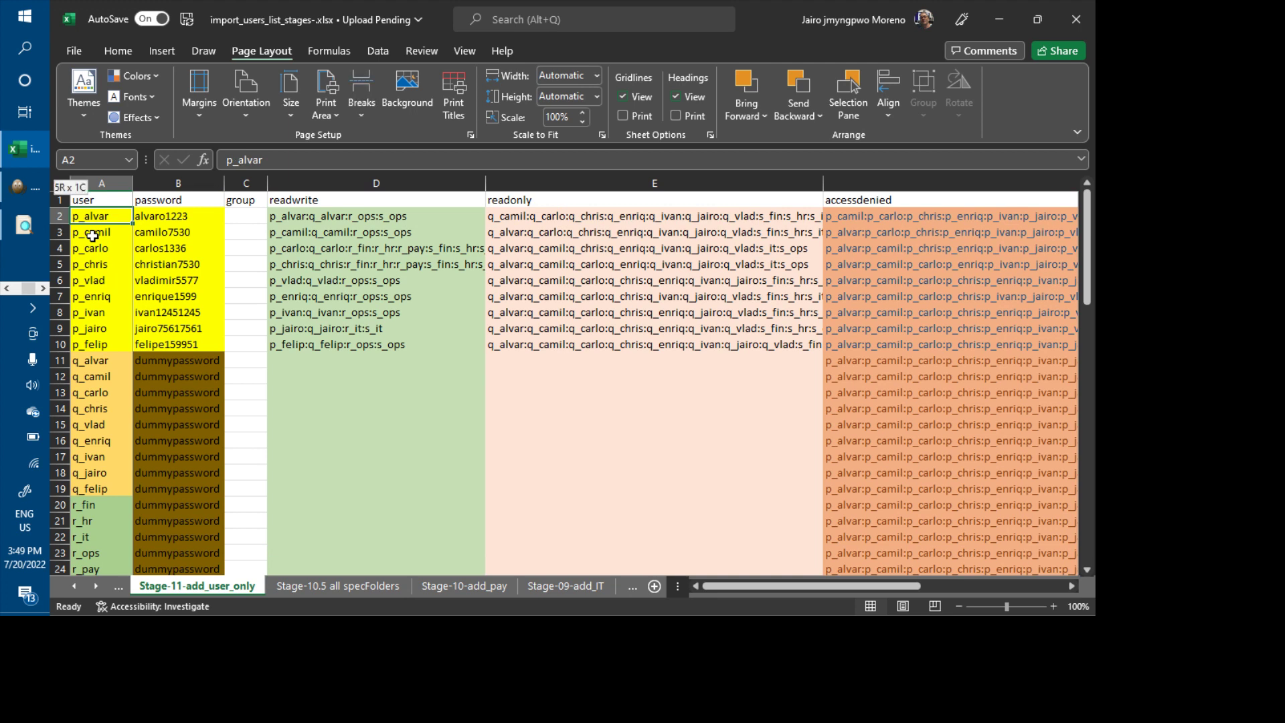
key("shift+Down")
key("shift+Down")
key("shift+Down")
key("shift+Down")
key("shift+Down")
key("shift+Down")
key("shift+Down")
key("shift+Down")
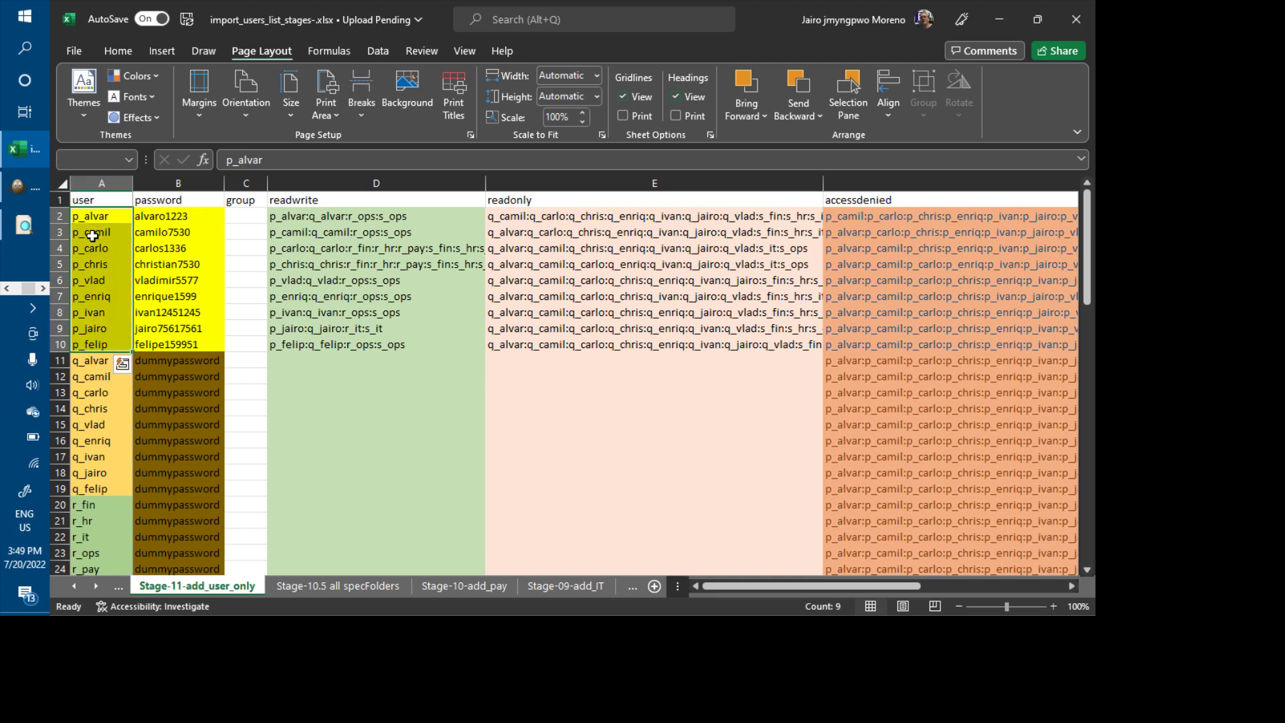
left_click(93, 235)
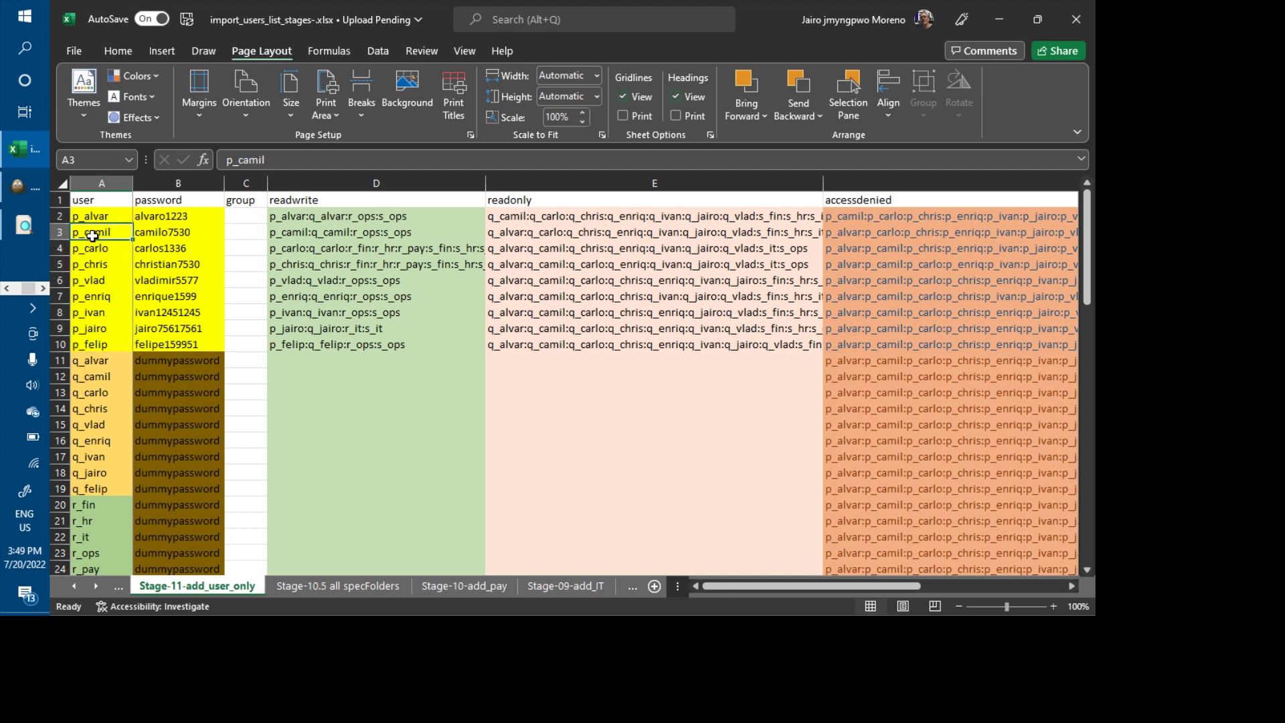
left_click_drag(94, 360, 94, 488)
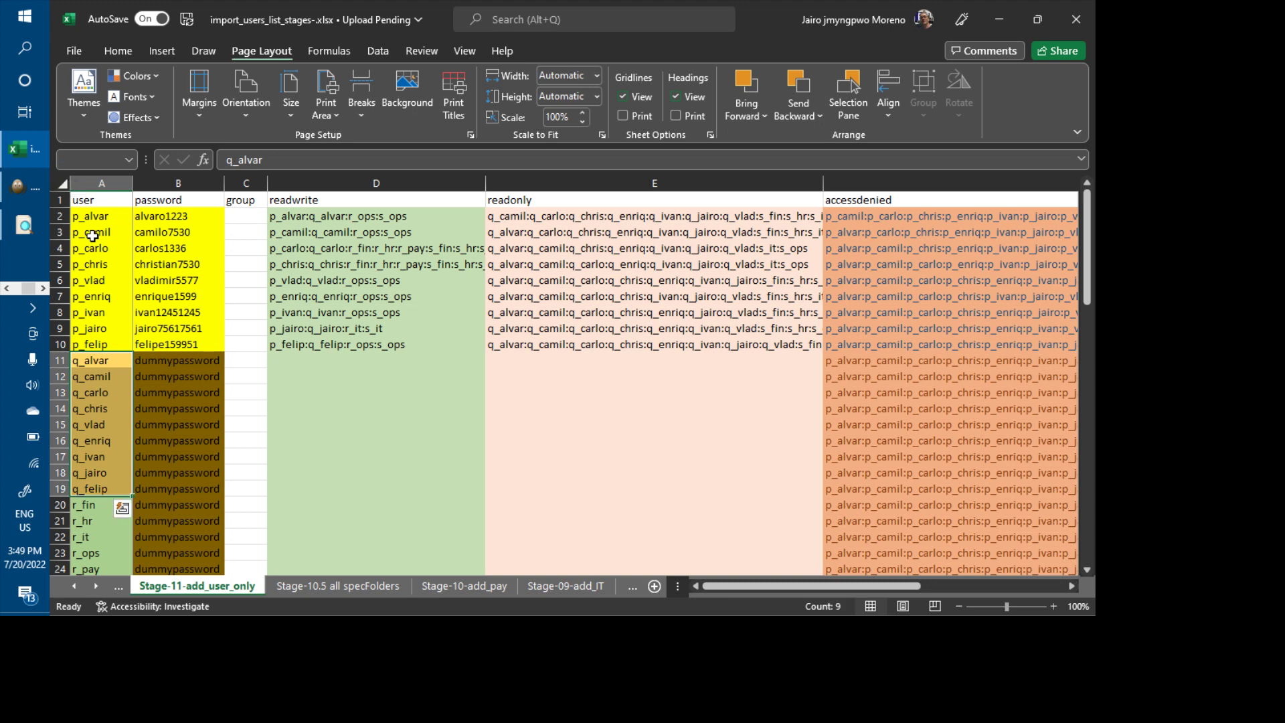
- Select row 10 and row 19 in turn to point out the added user's p_ and q_ entries
key("Up")
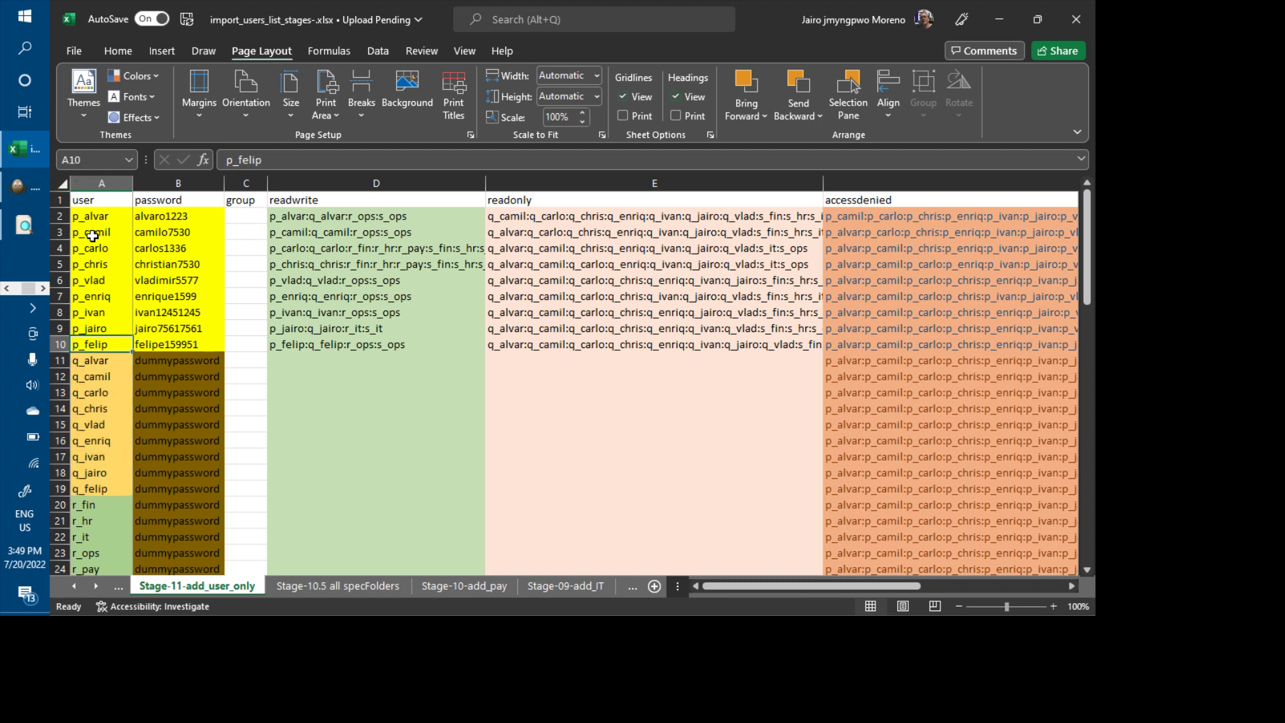
left_click(55, 343)
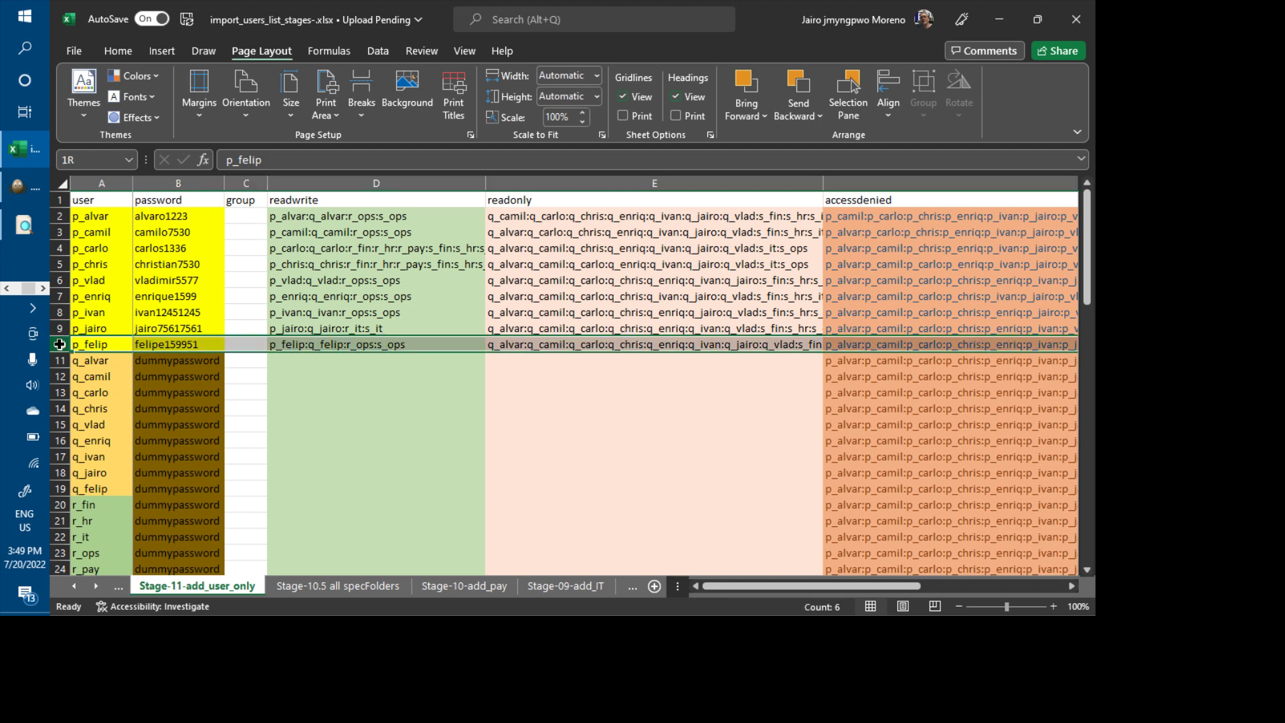
left_click(57, 487)
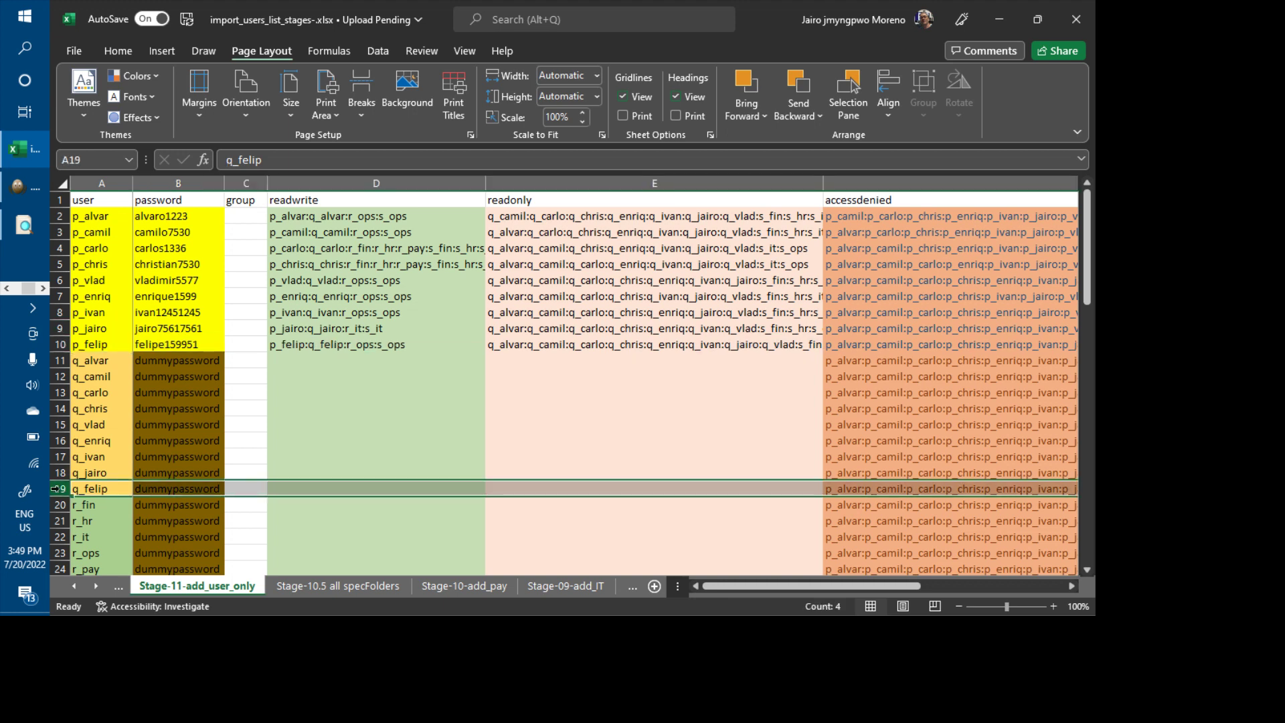
- Select the added user's readwrite cell D10, followed by the p_ users' readonly entries in E2:E10
left_click(316, 347)
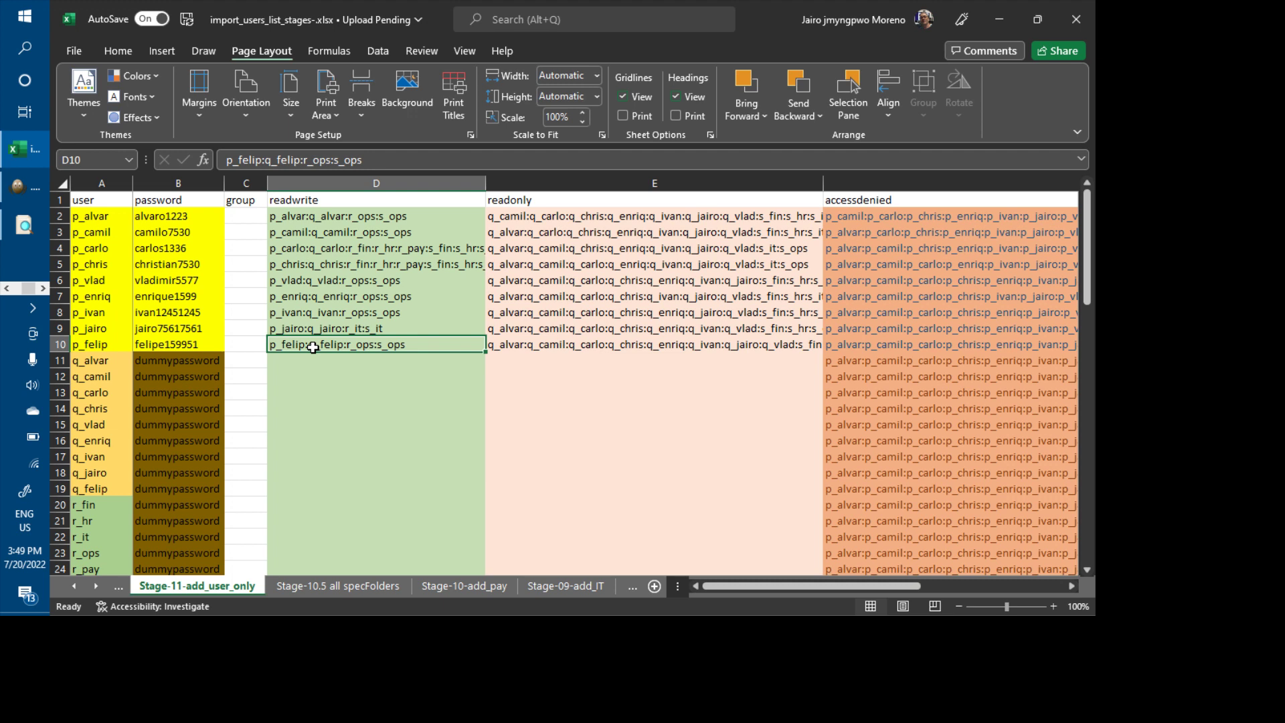
left_click(561, 218)
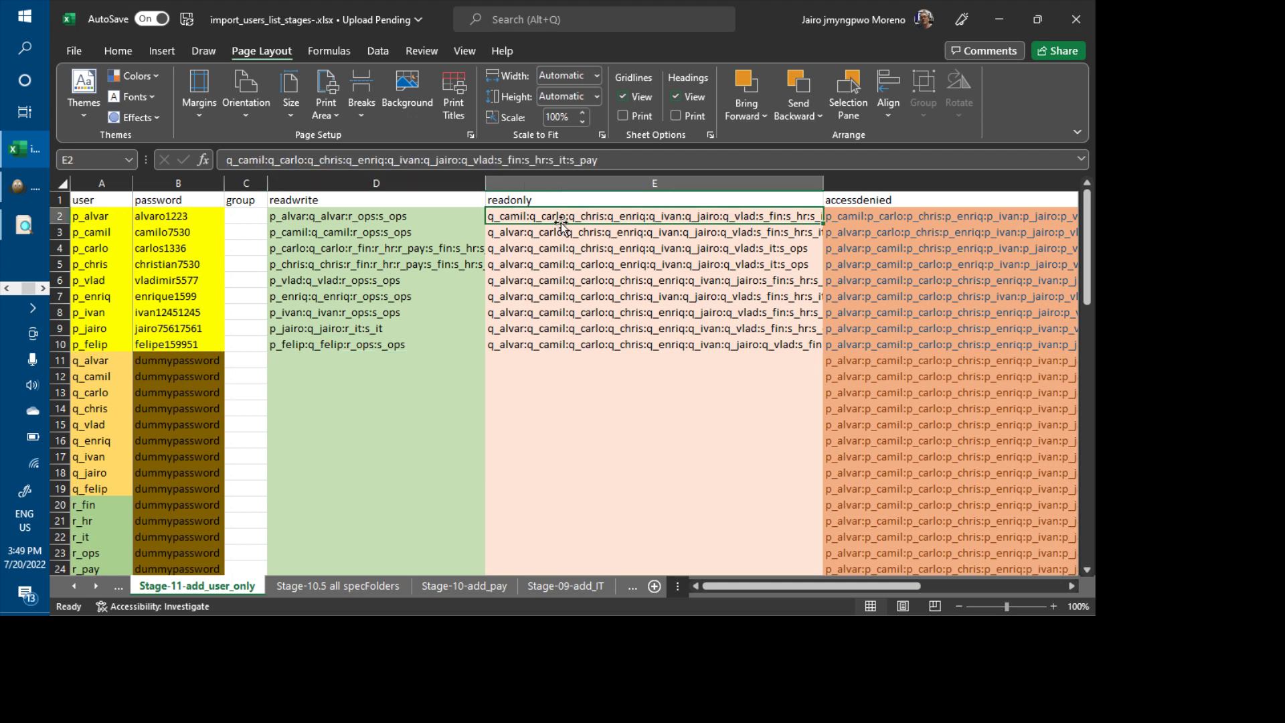
key("ctrl+shift+Down")
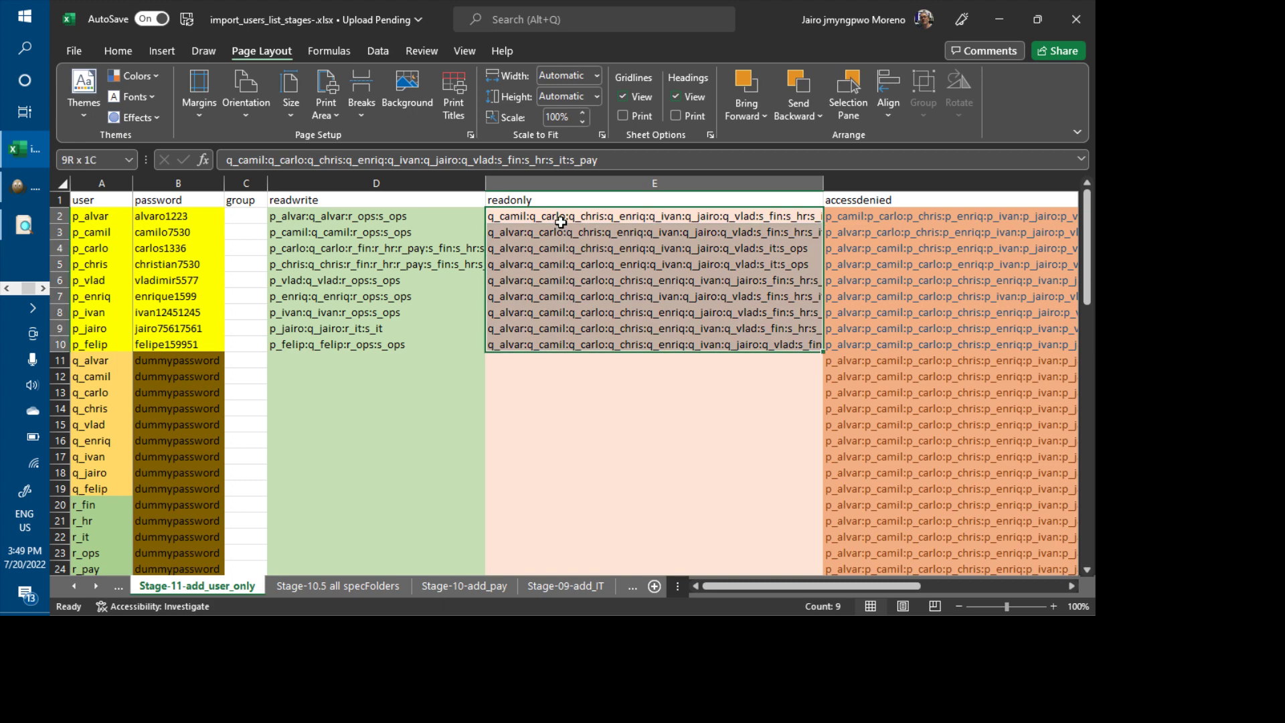
- Go to the accessdenied column and extend a selection from F2 down to F23
key("Up")
key("Right")
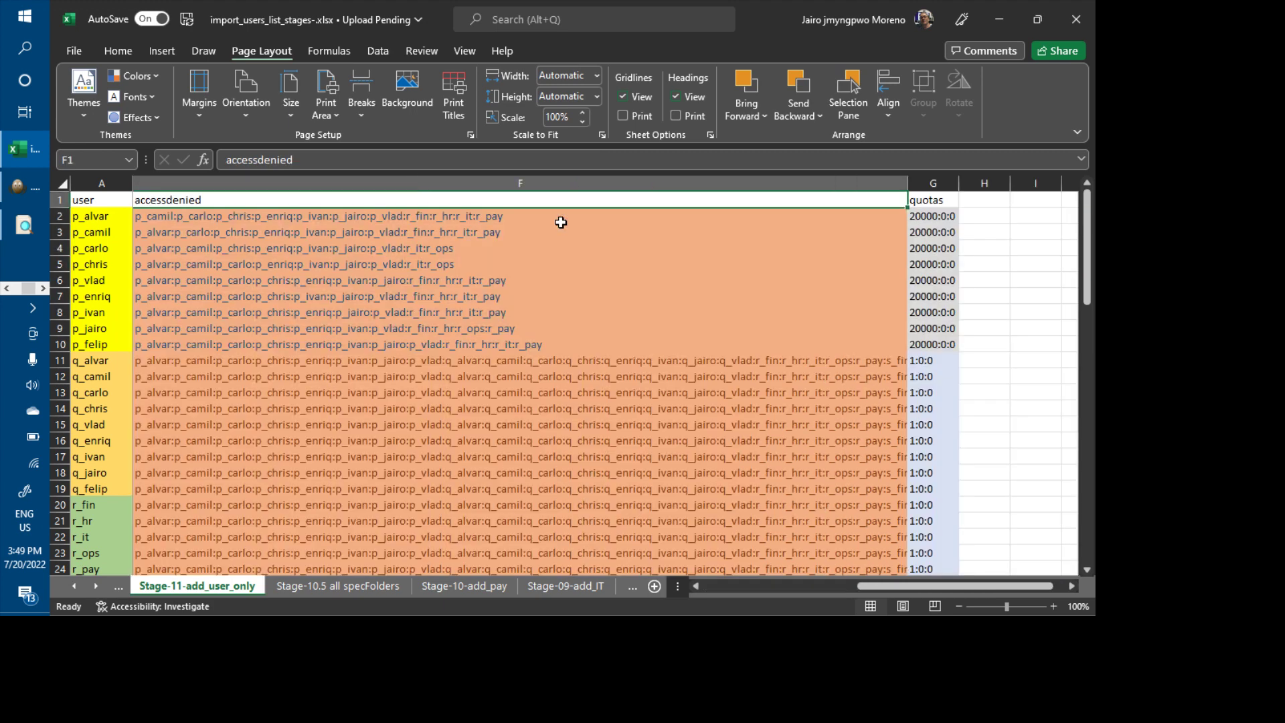
key("Down")
key("shift+Down")
key("shift+Down")
key("shift+Down")
key("shift+Down")
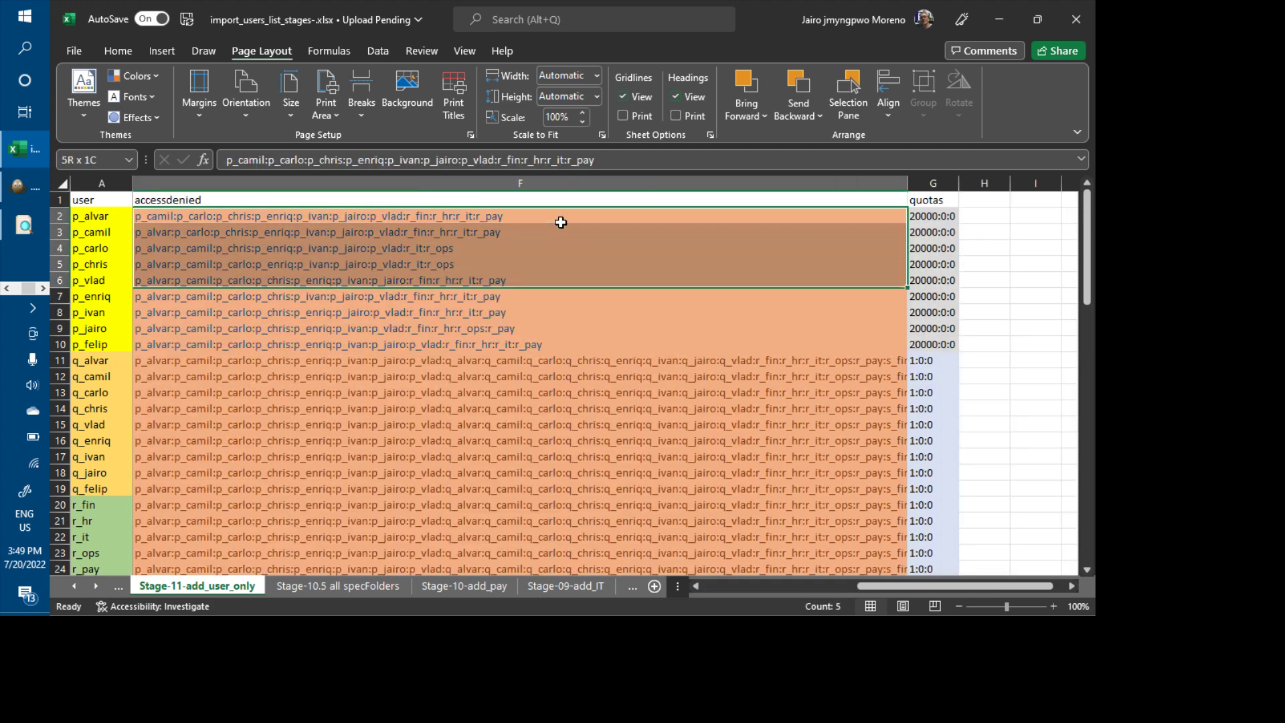
key("shift+Down")
key("shift+Down")
key("shift+Down")
key("shift+Down")
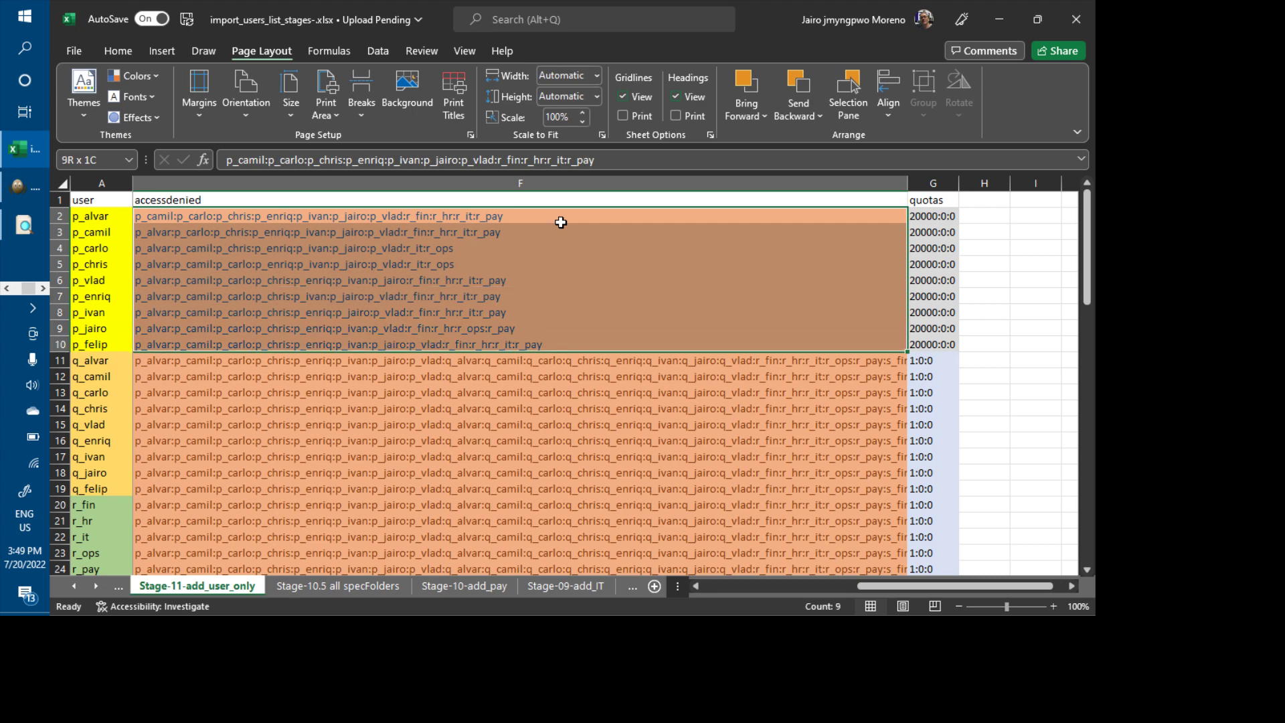
key("shift+Down")
key("shift+Down")
key("shift+Down")
key("shift+Down")
key("shift+Down")
key("shift+Down")
key("shift+Down")
key("shift+Down")
key("shift+Down")
key("shift+Down")
key("shift+Down")
key("shift+Down")
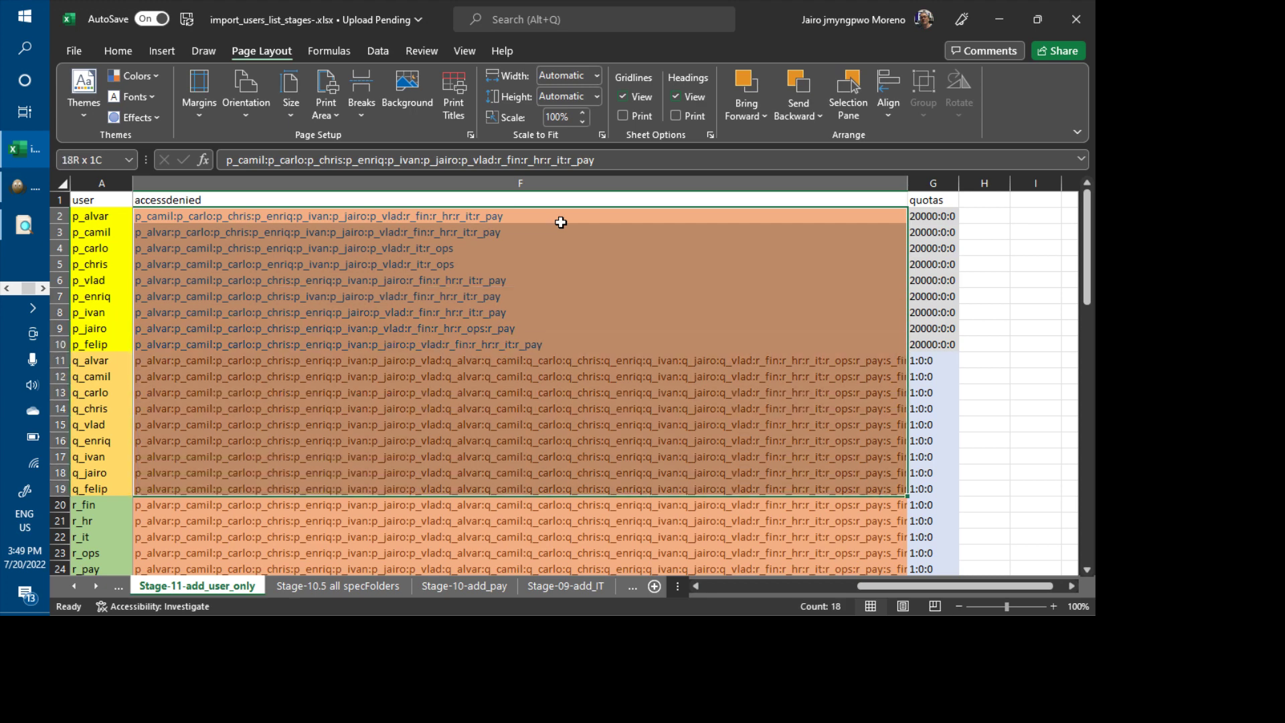
key("shift+Down")
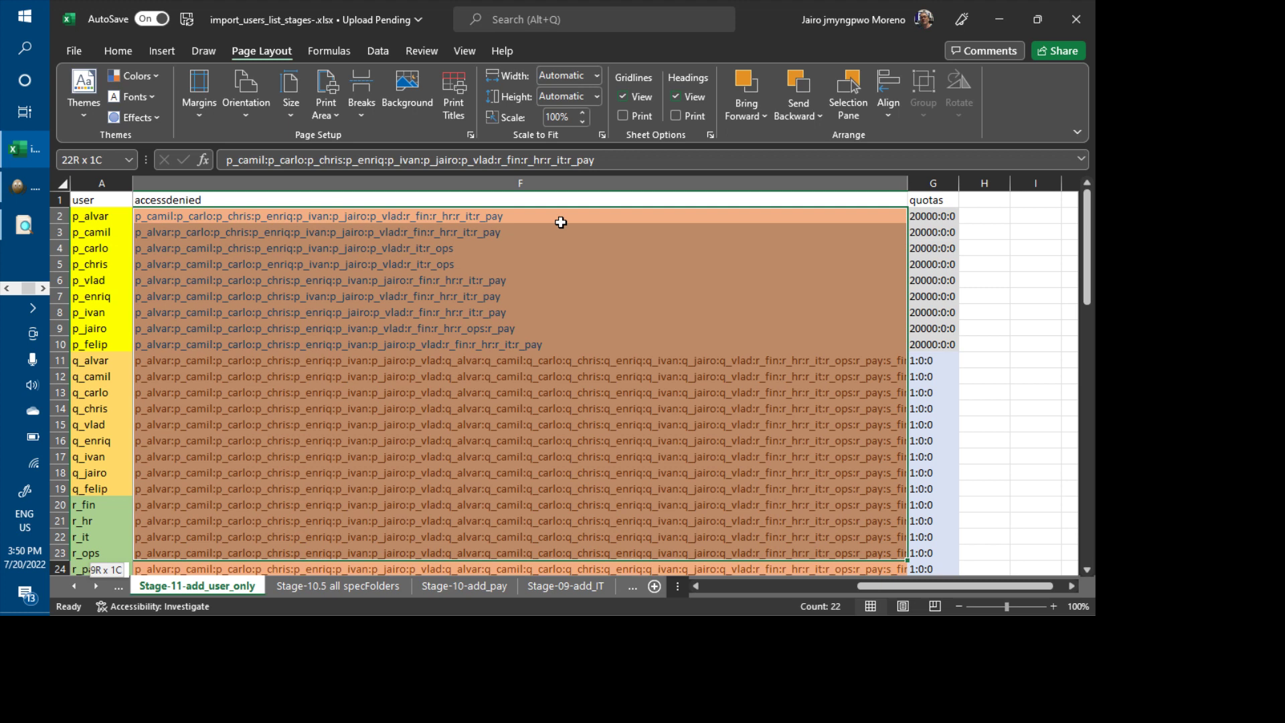
key("ctrl+a")
key("shift+Up")
key("shift+Up")
key("shift+Up")
key("shift+Up")
key("shift+Up")
key("shift+Up")
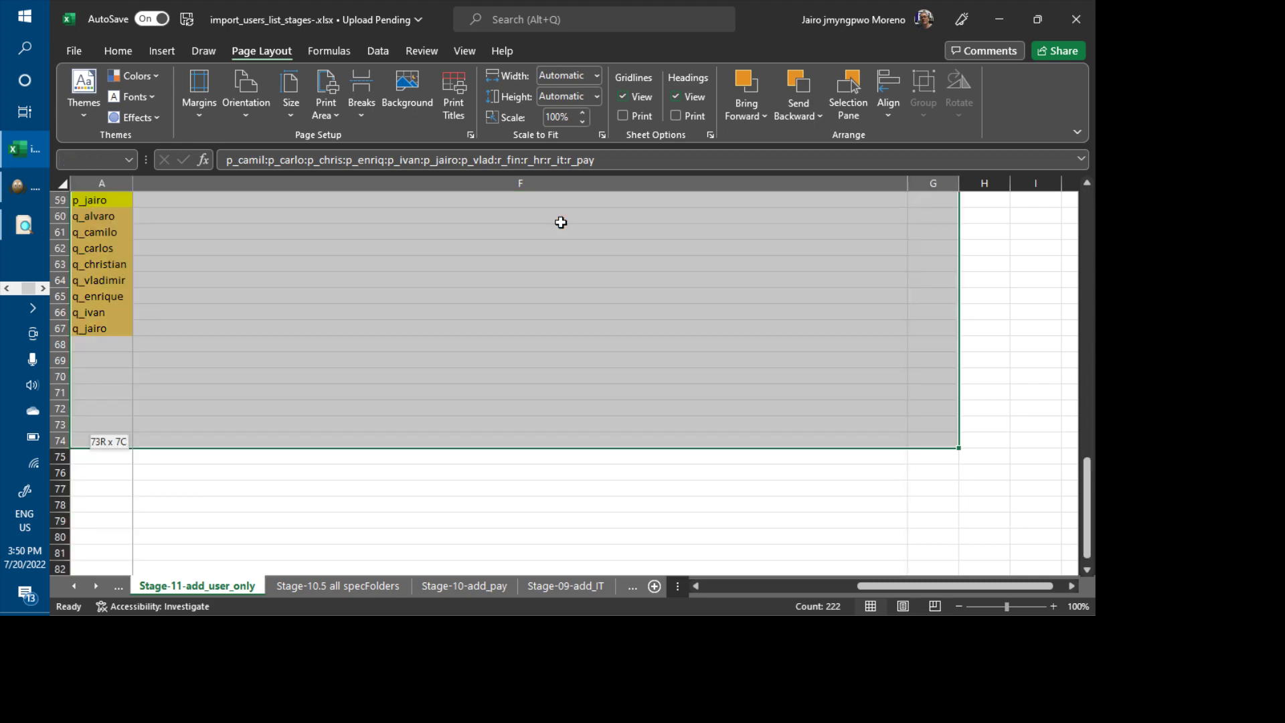
key("shift+Up")
key("shift+Up")
key("shift+Up")
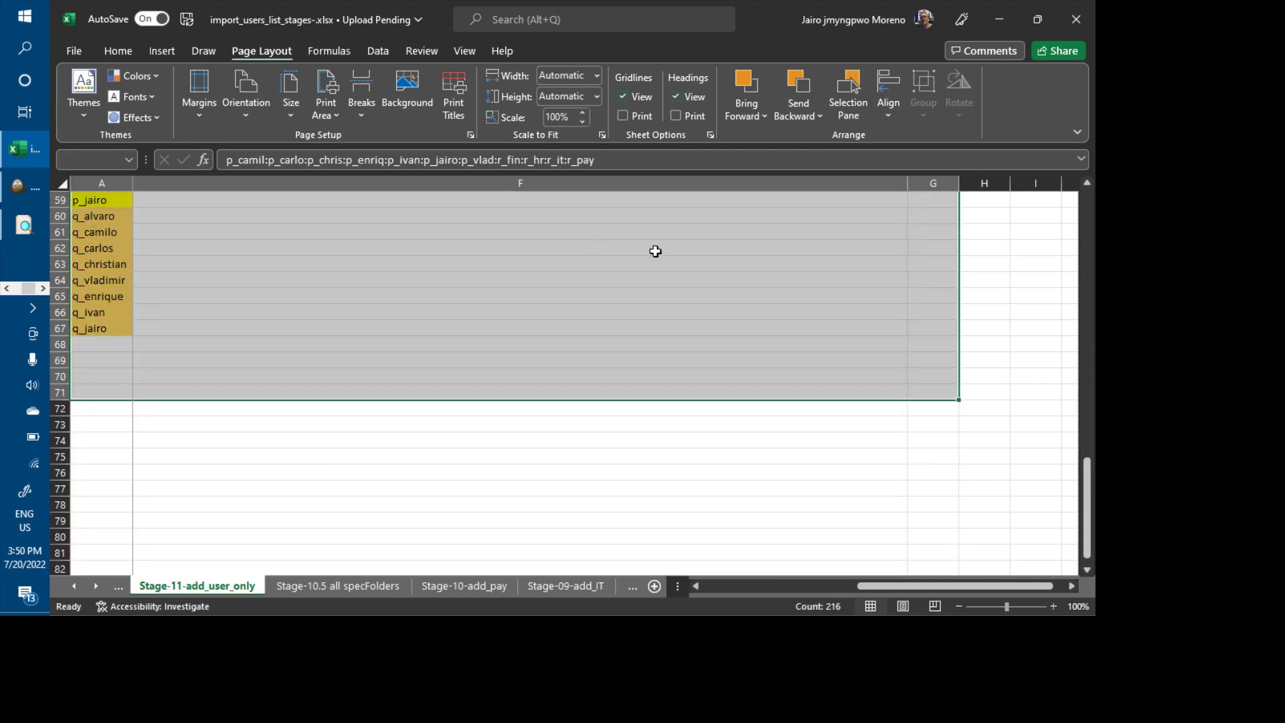
key("shift+Up")
key("shift+Up")
key("shift+Up")
key("shift+Up")
key("shift+Up")
key("shift+Up")
key("shift+Up")
key("shift+Up")
key("shift+Up")
key("shift+Up")
key("shift+Up")
key("shift+Up")
key("shift+Up")
key("shift+Up")
key("shift+Up")
key("shift+Up")
key("shift+Up")
key("shift+Up")
key("shift+Up")
key("shift+Up")
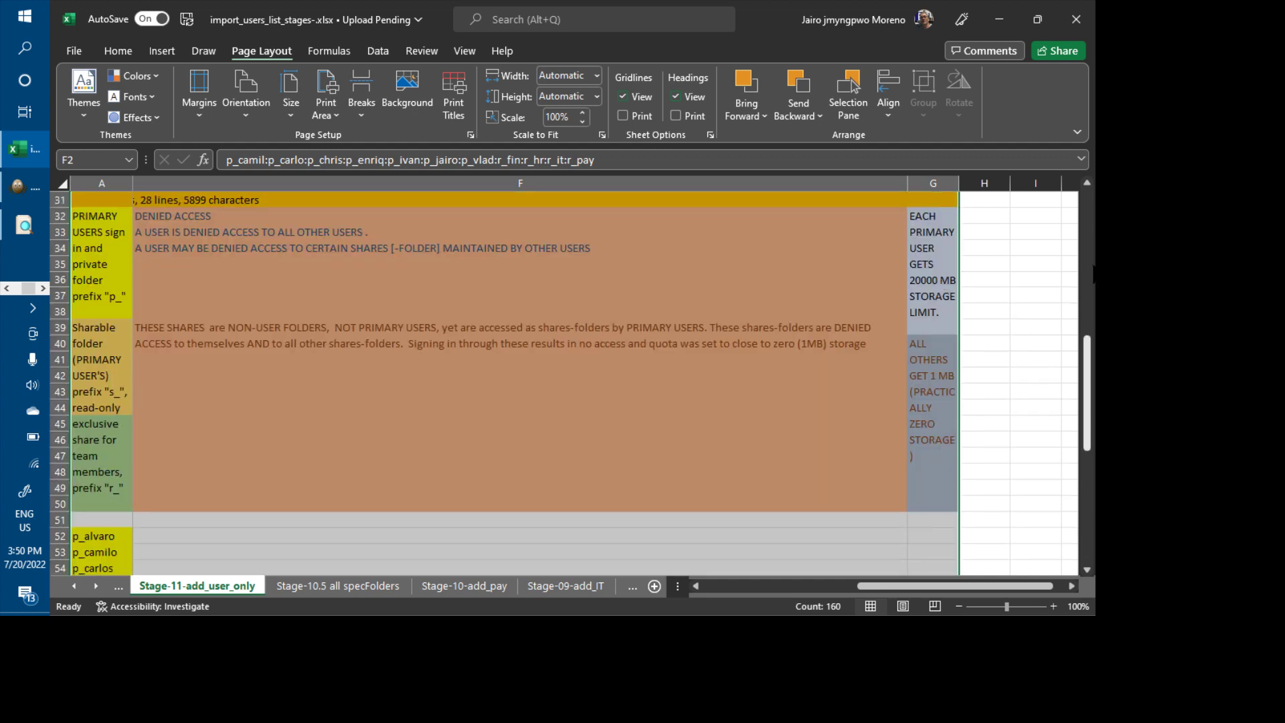
- Select the accessdenied entries in F2:F29 and search them by columns for the added user's name
scroll(1086, 258, "up", 8)
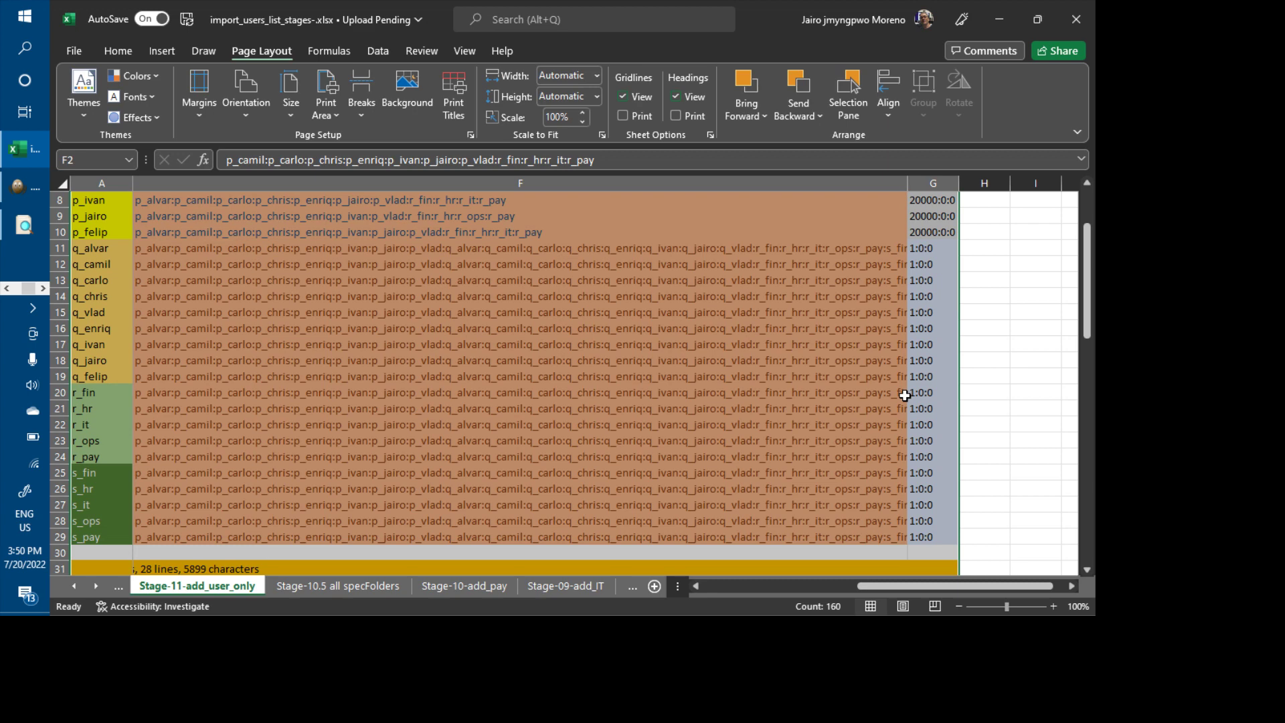
left_click_drag(818, 520, 810, 534)
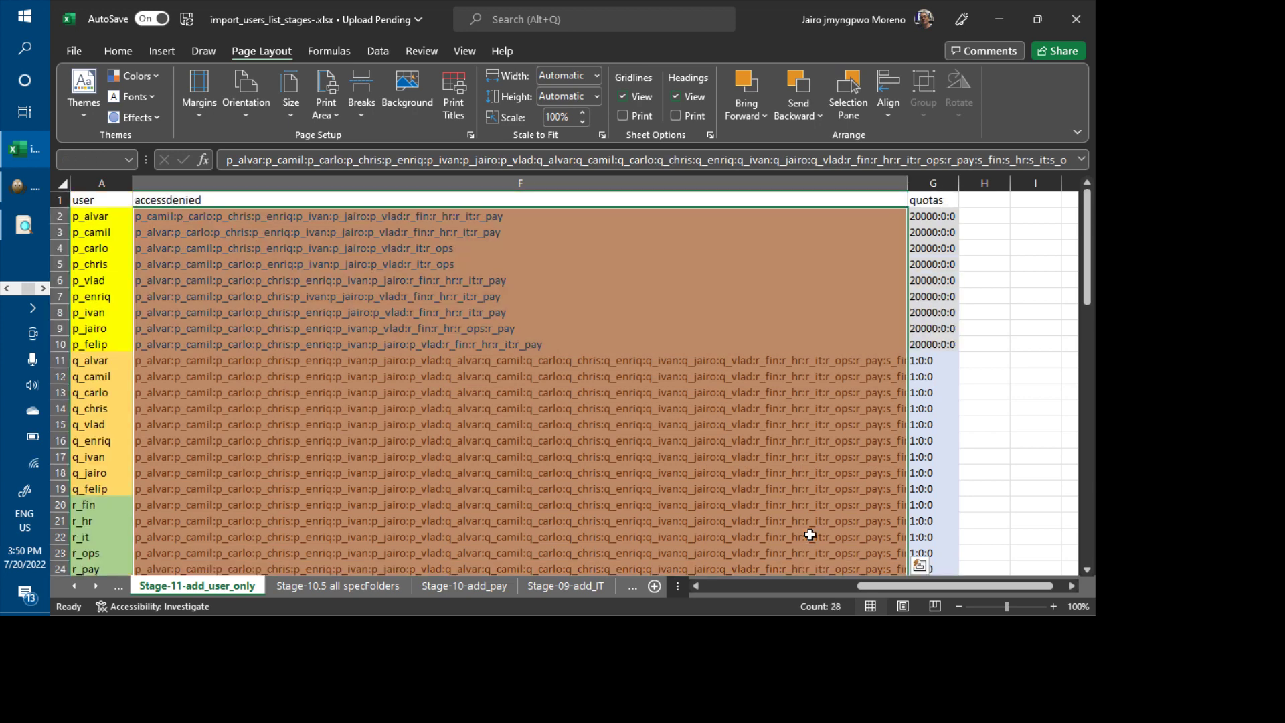
key("ctrl+f")
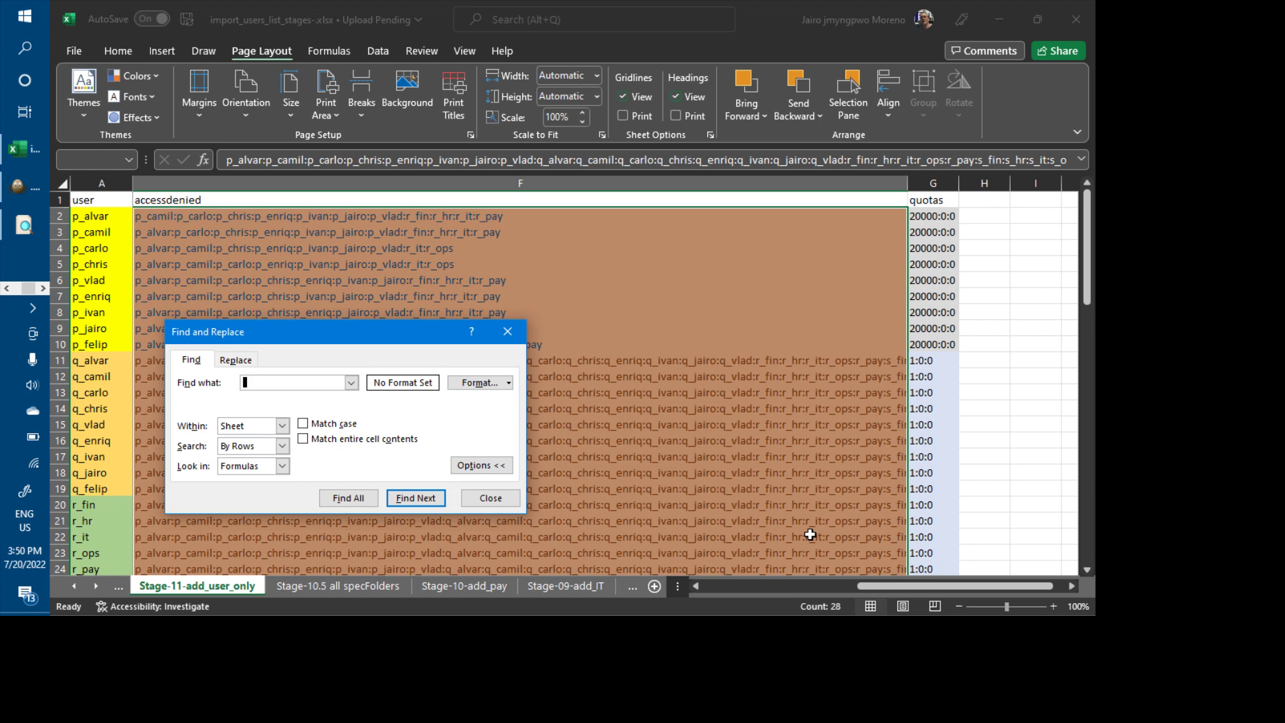
type("felip")
left_click(281, 445)
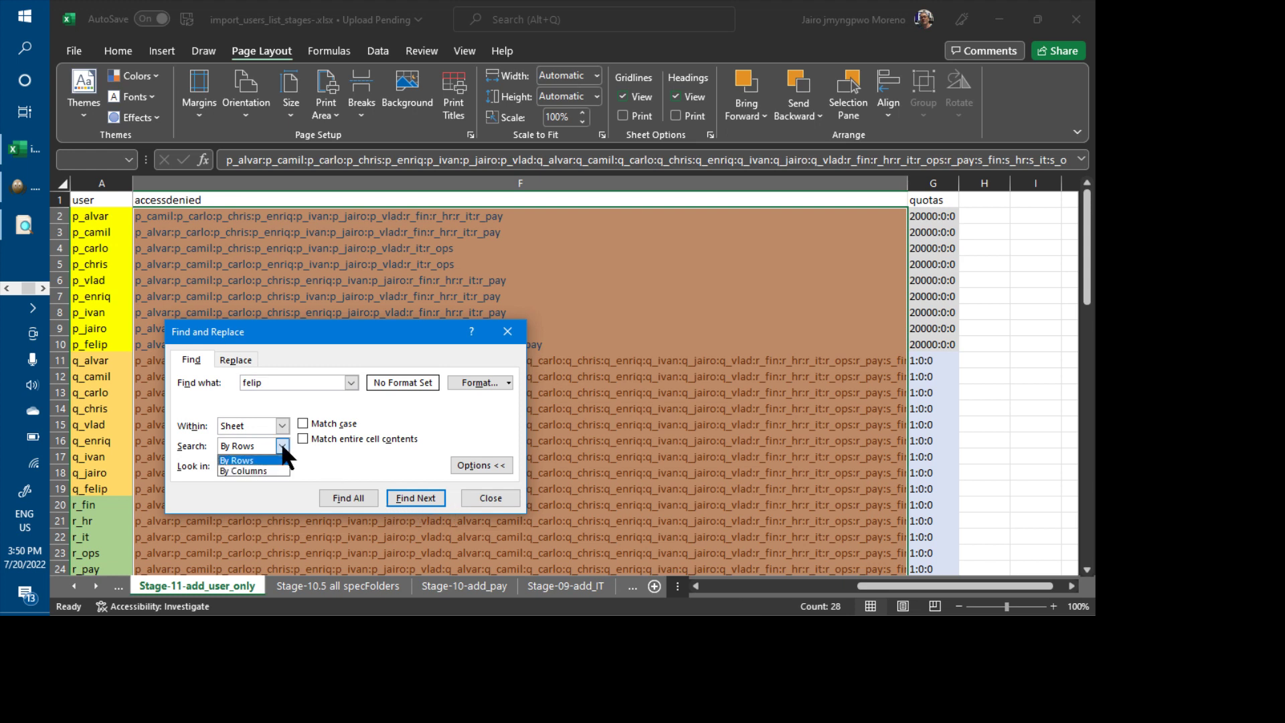
left_click(271, 470)
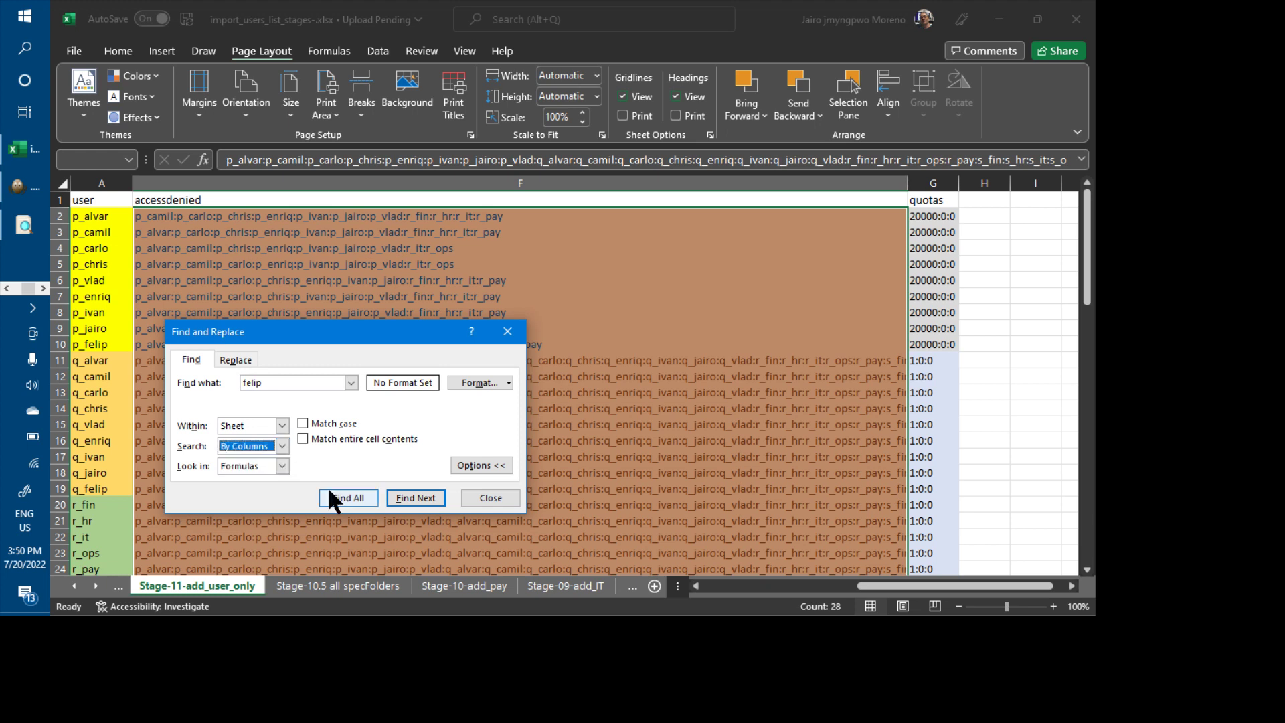
left_click(283, 423)
left_click(283, 423)
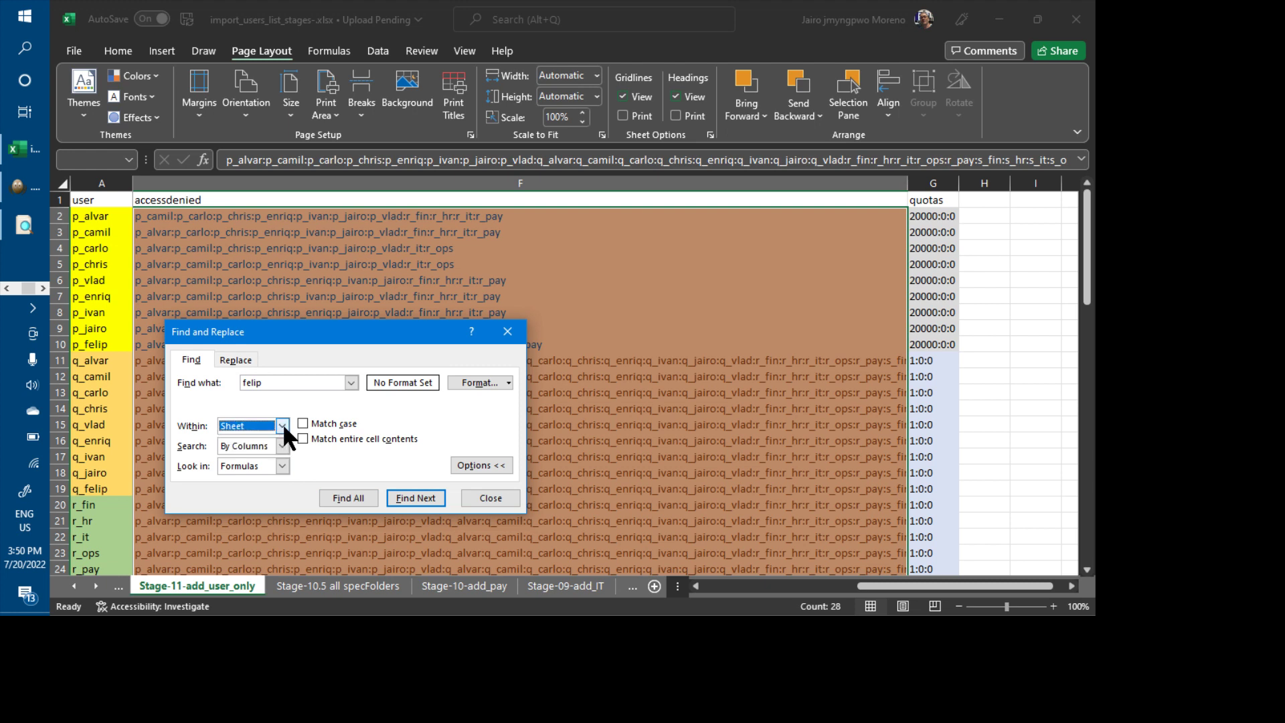
left_click(412, 499)
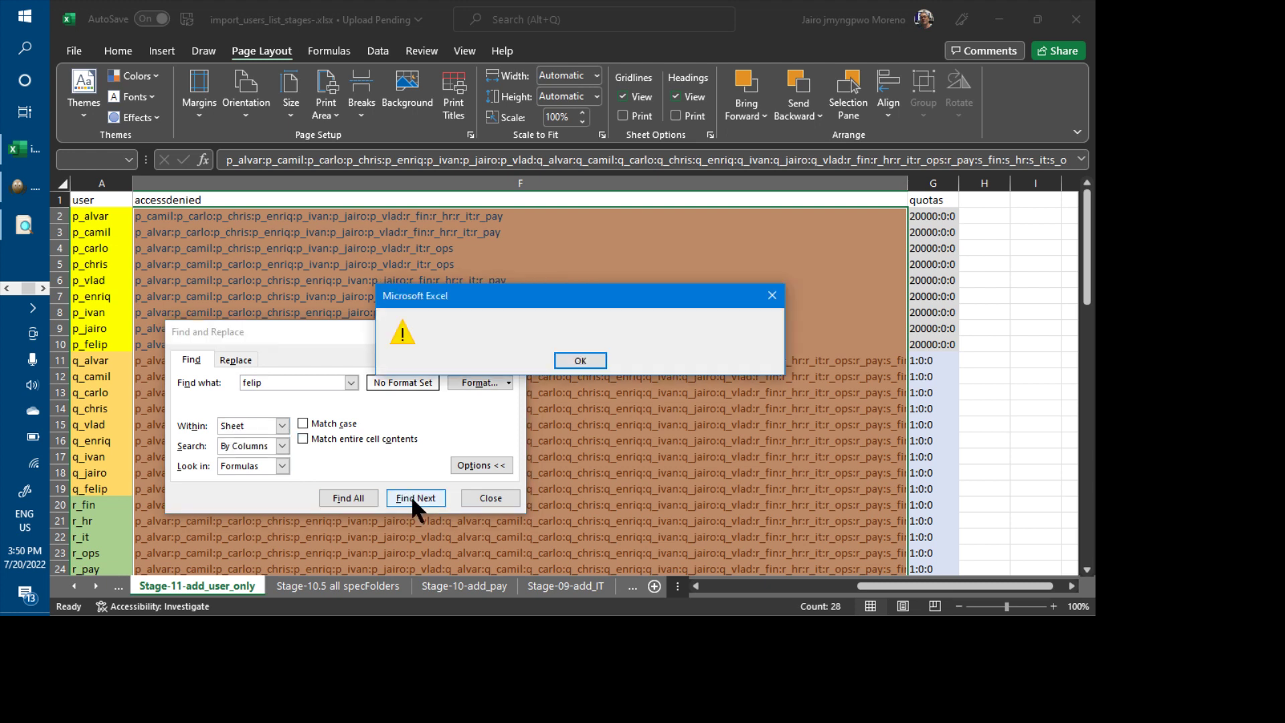
left_click(585, 356)
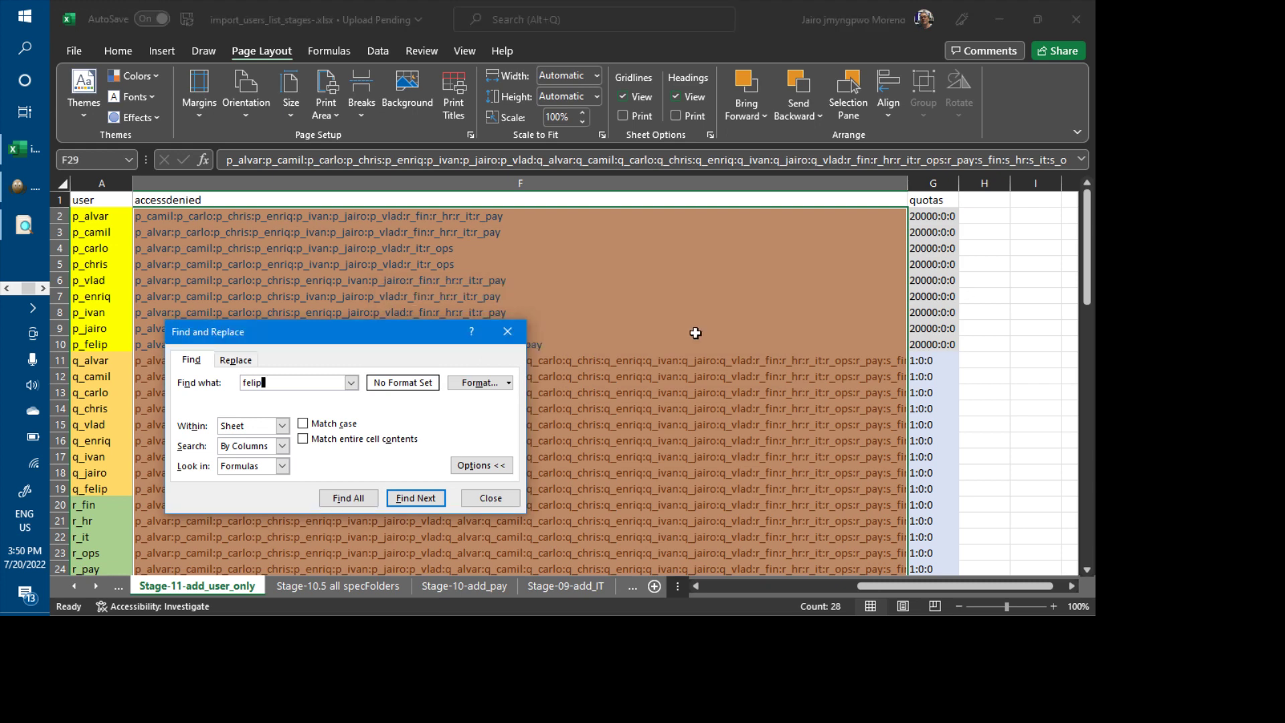
left_click(507, 331)
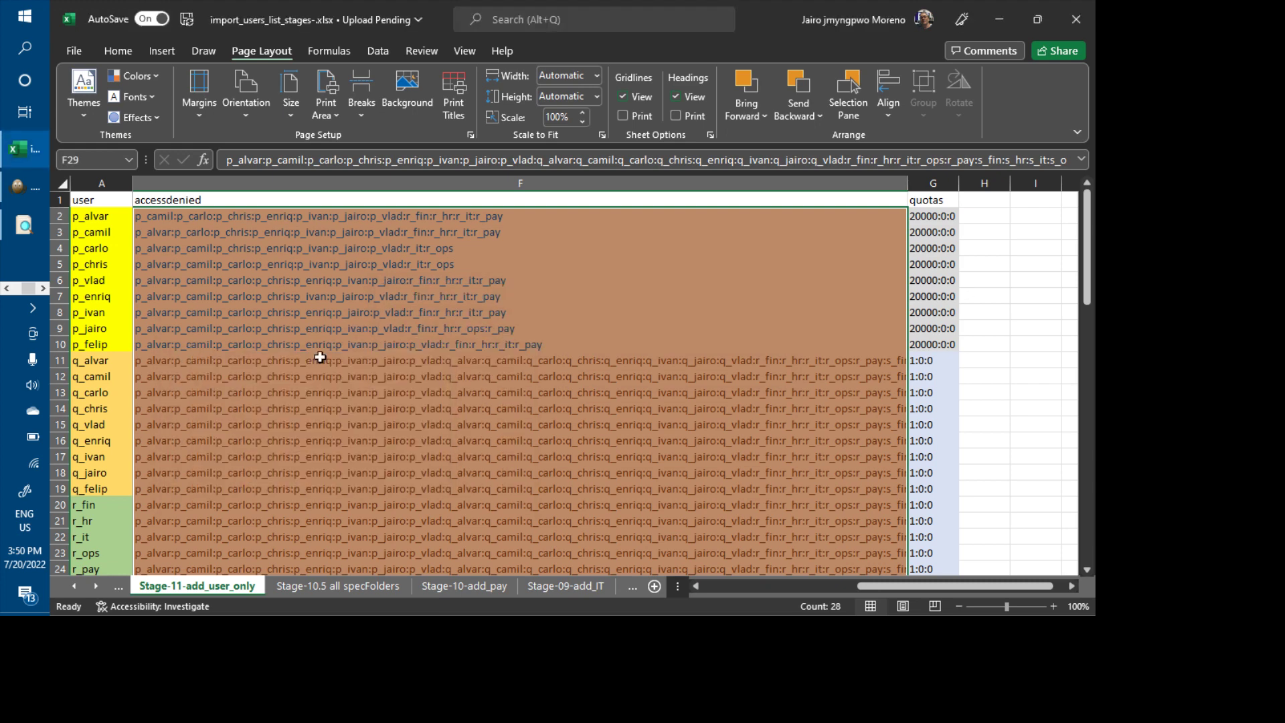
- Check the added user's readwrite, accessdenied and readonly cells in row 10
key("ctrl+z")
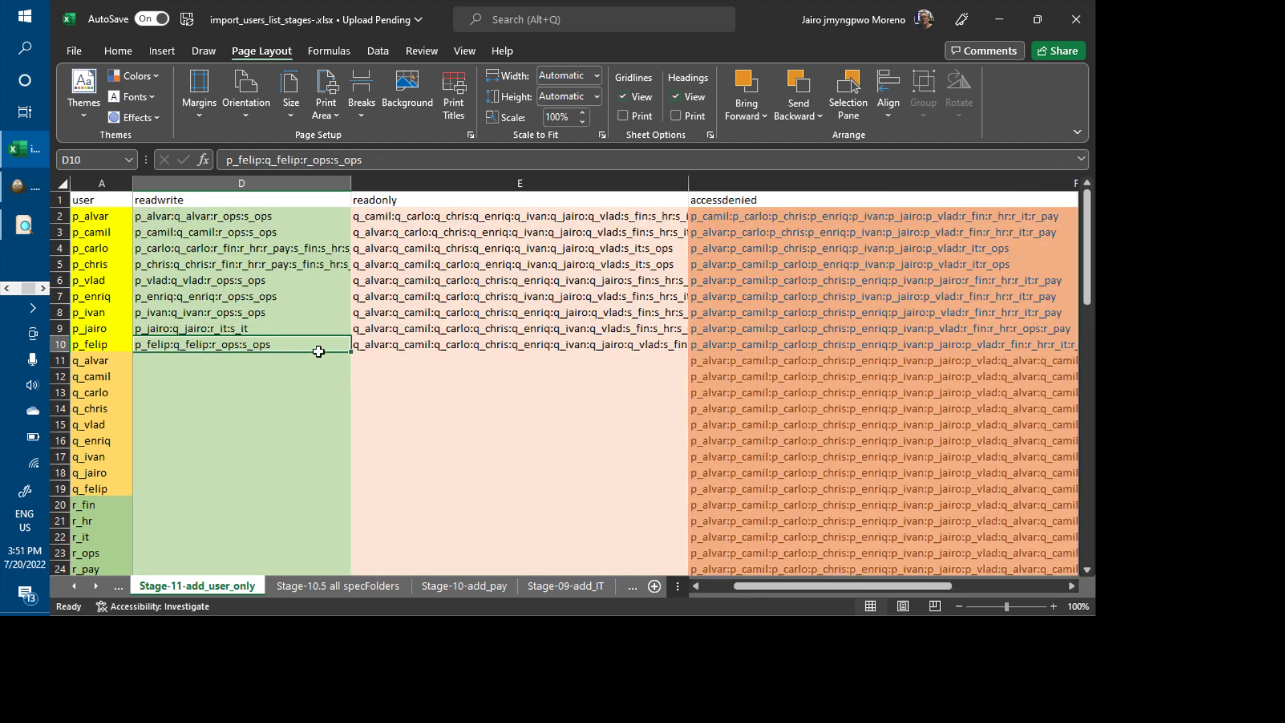
key("ctrl+z")
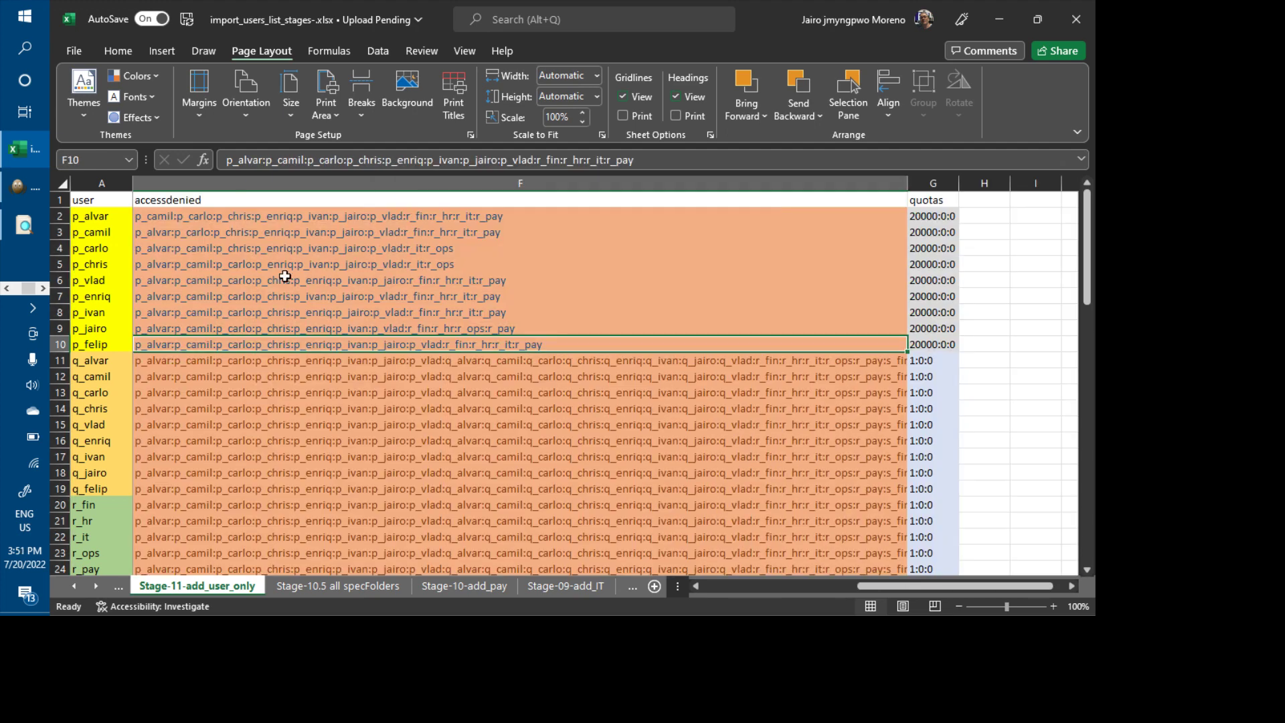
key("ctrl+z")
key("Right")
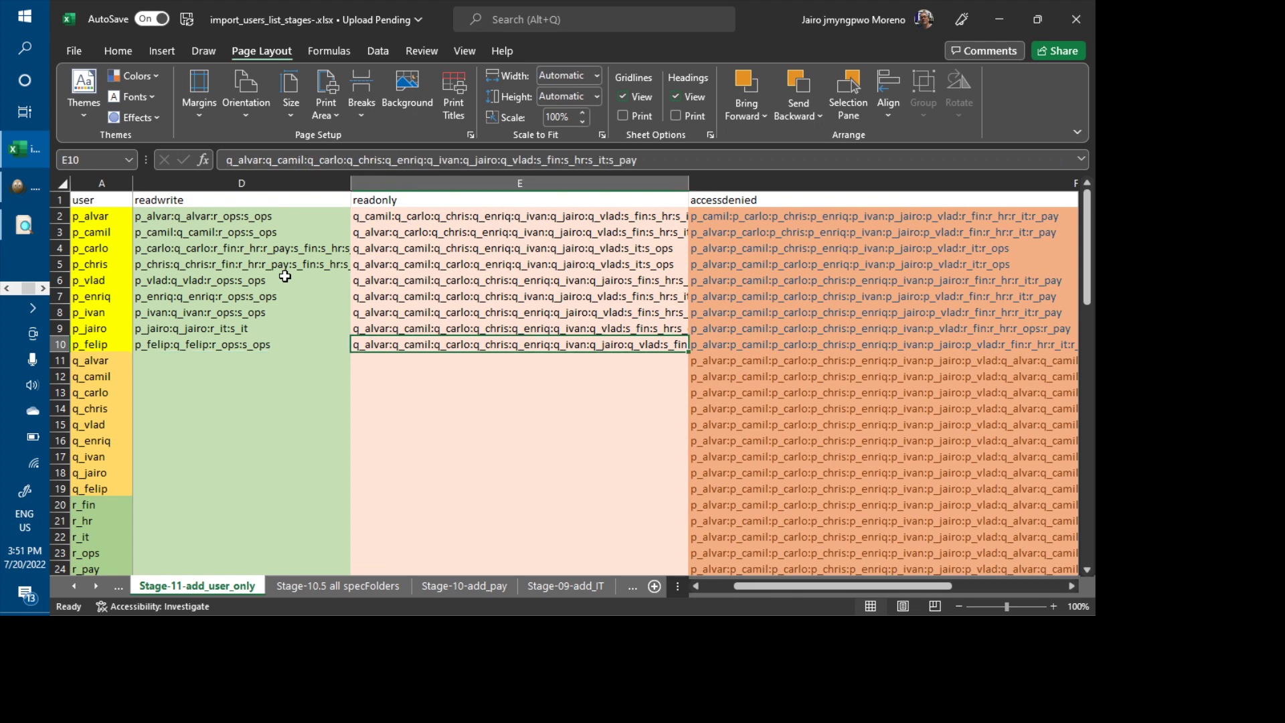
- Select the readonly entries in E2:E10 and search them for the added user's name
key("Up")
key("Up")
key("Up")
key("Up")
key("Up")
key("Up")
key("Up")
key("Up")
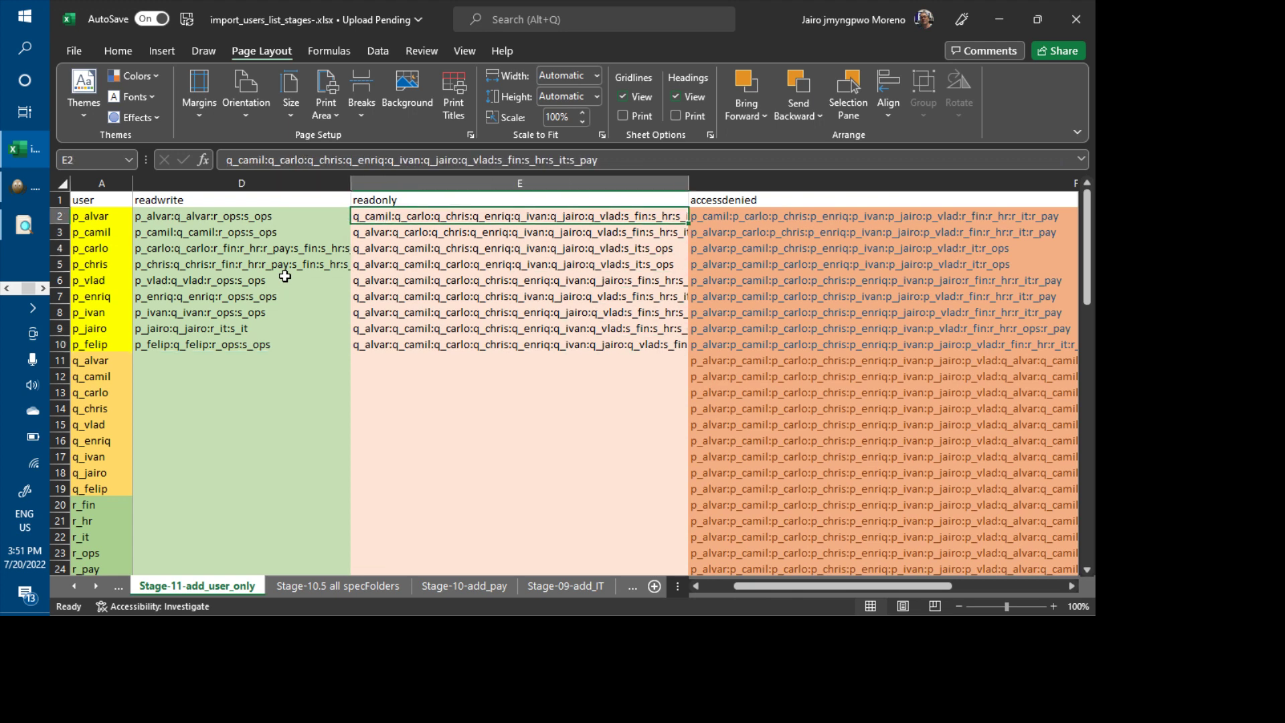
key("ctrl+shift+Down")
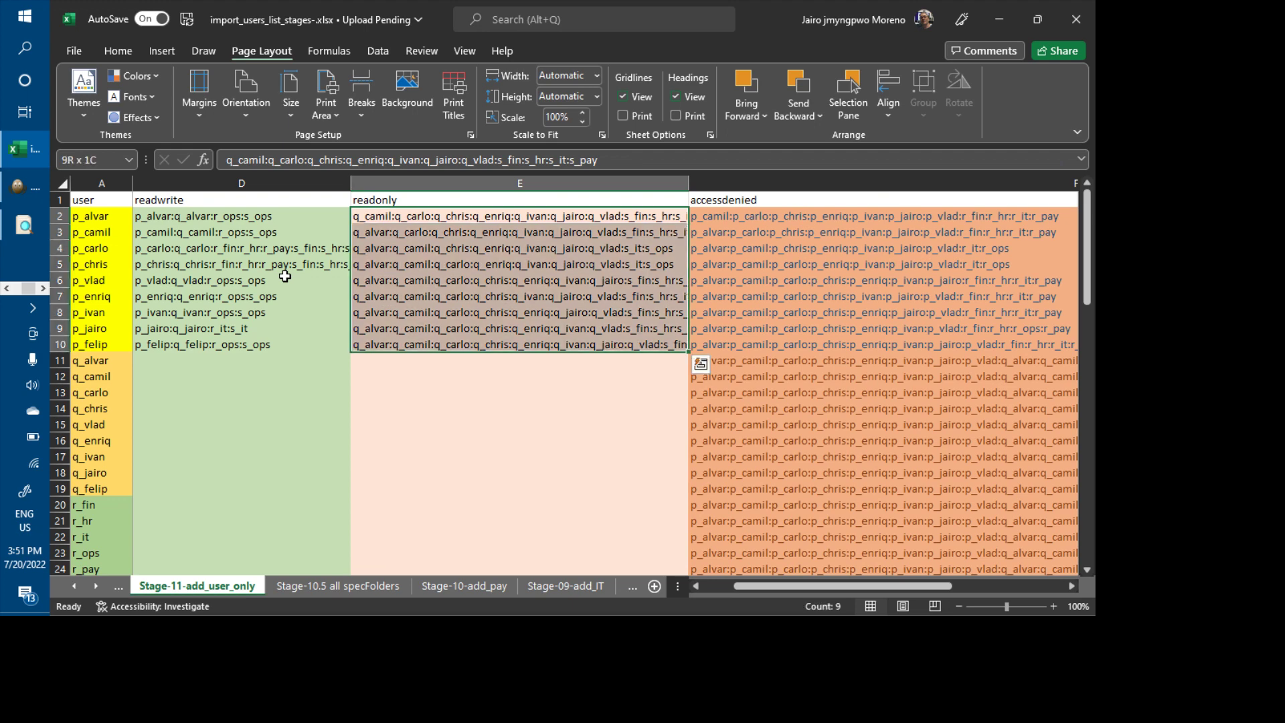
key("ctrl+f")
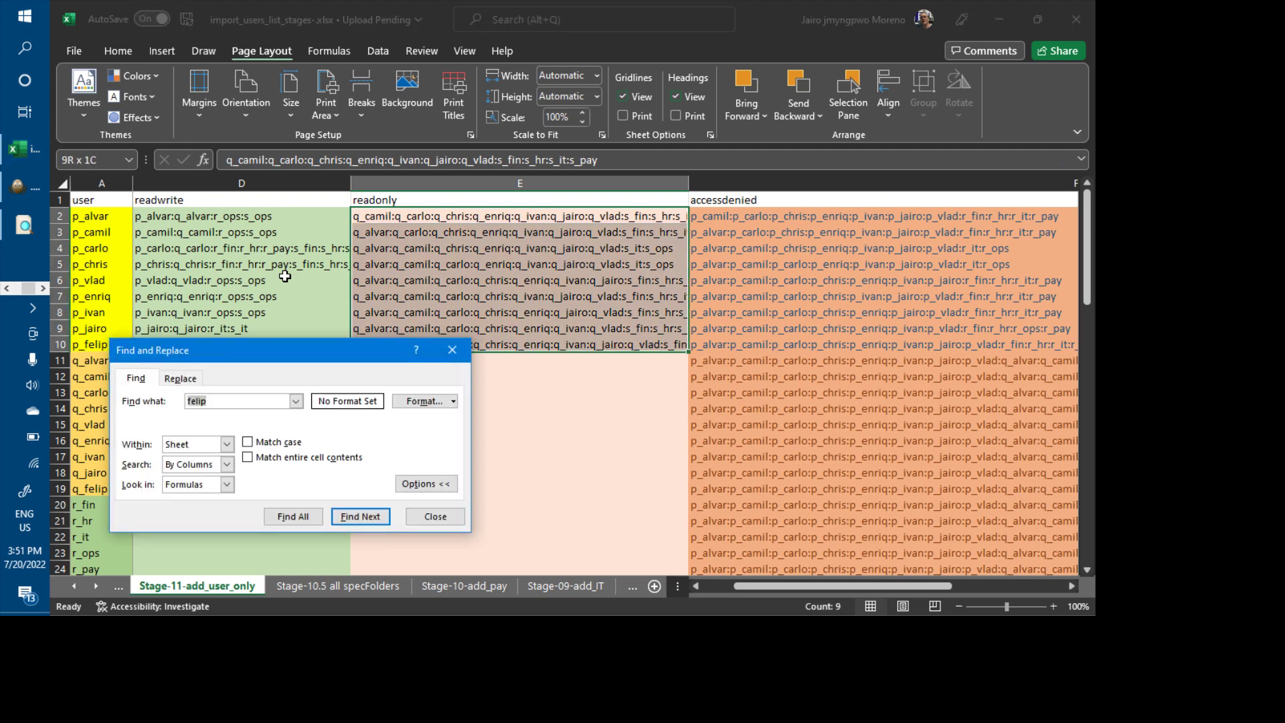
left_click(351, 509)
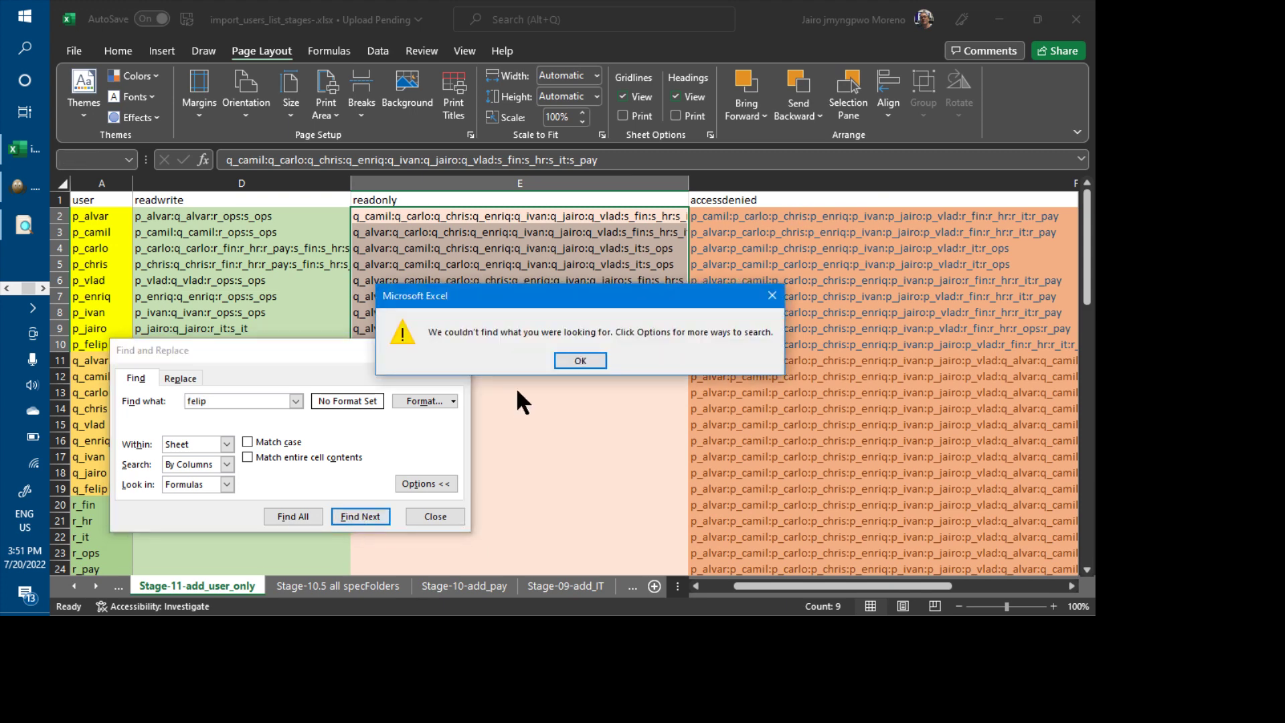
left_click(580, 360)
key("Escape")
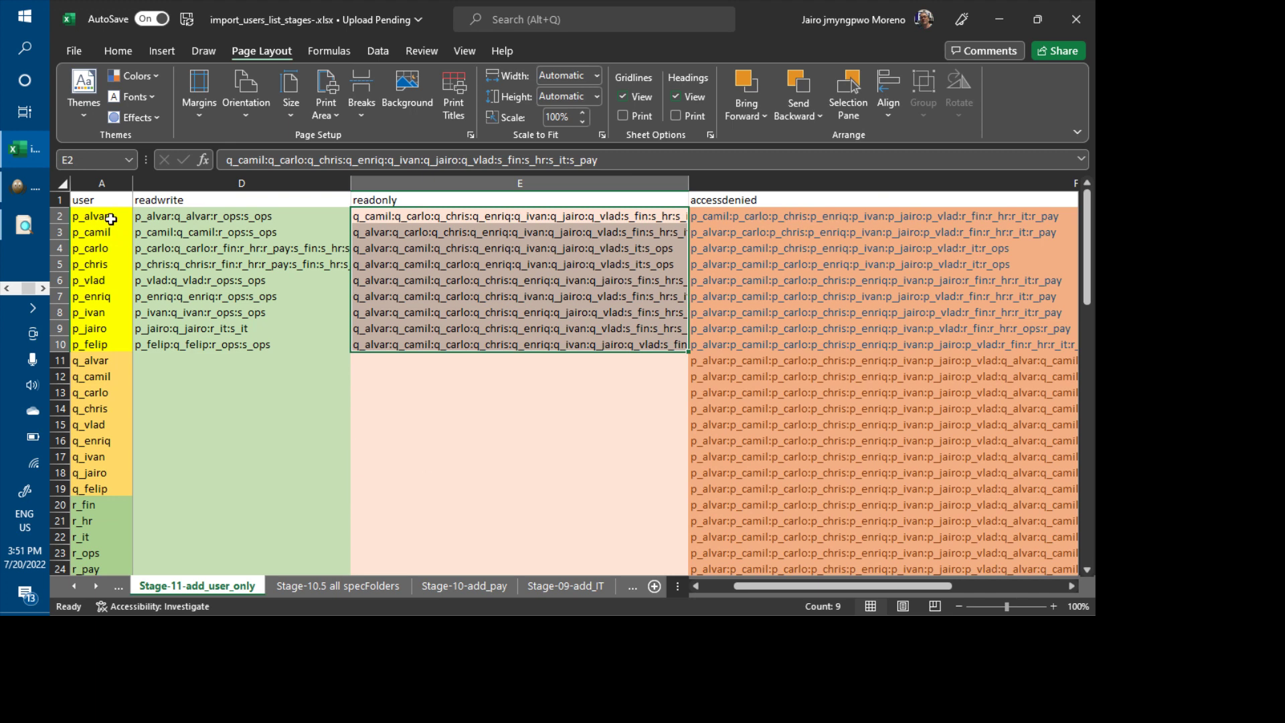
- Copy the complete user table without its header, A2:G29
mouse_move(111, 219)
left_mouse_down()
mouse_move(100, 579)
mouse_move(101, 552)
left_mouse_up()
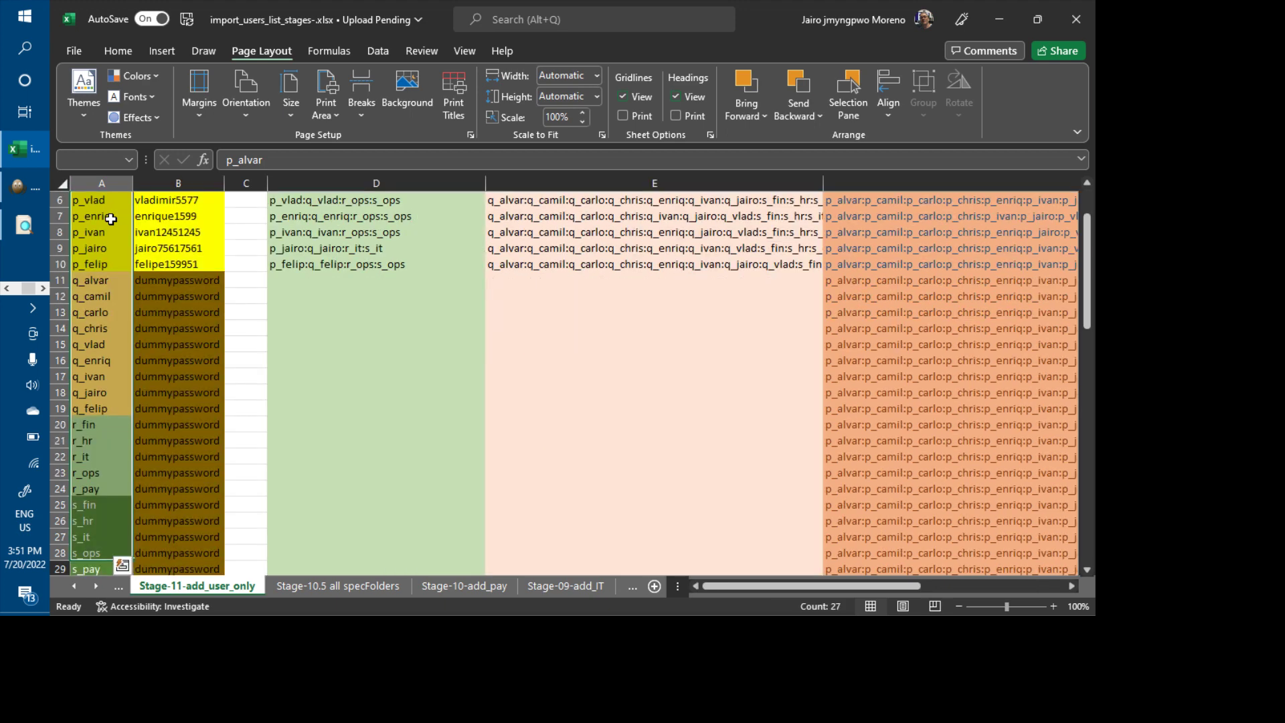
left_click_drag(101, 552, 803, 541)
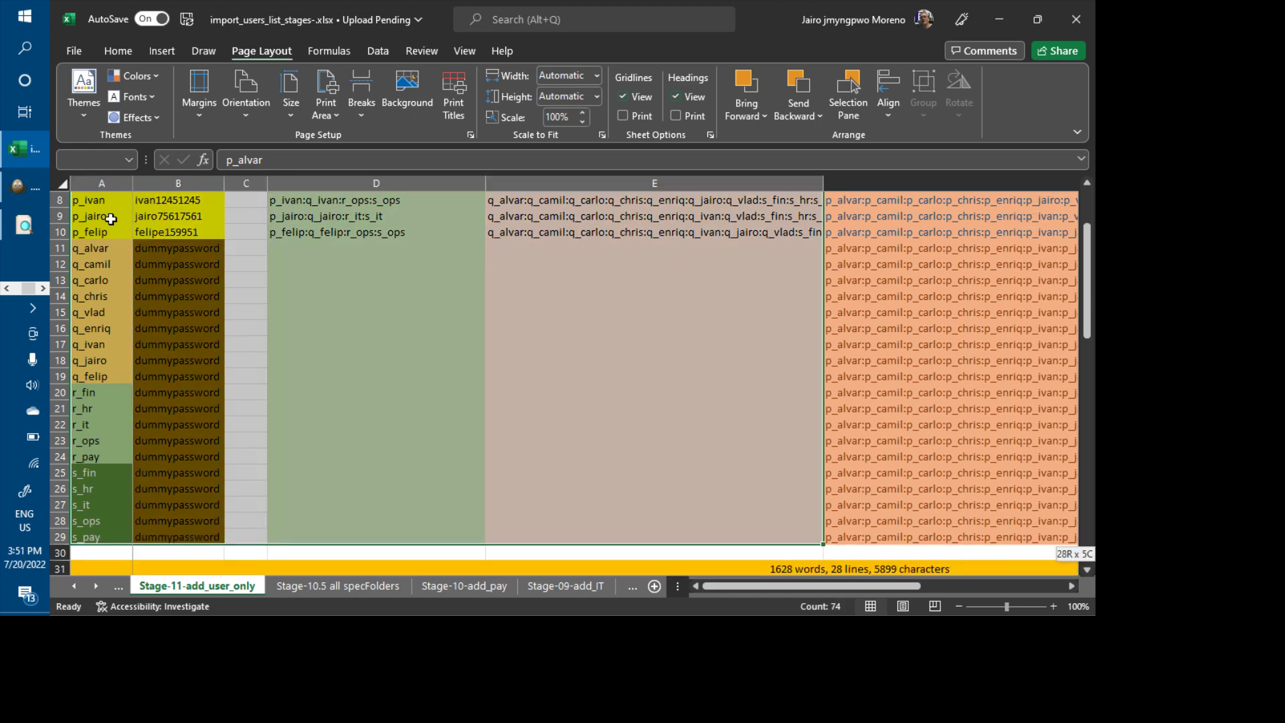
left_click_drag(111, 218, 111, 219)
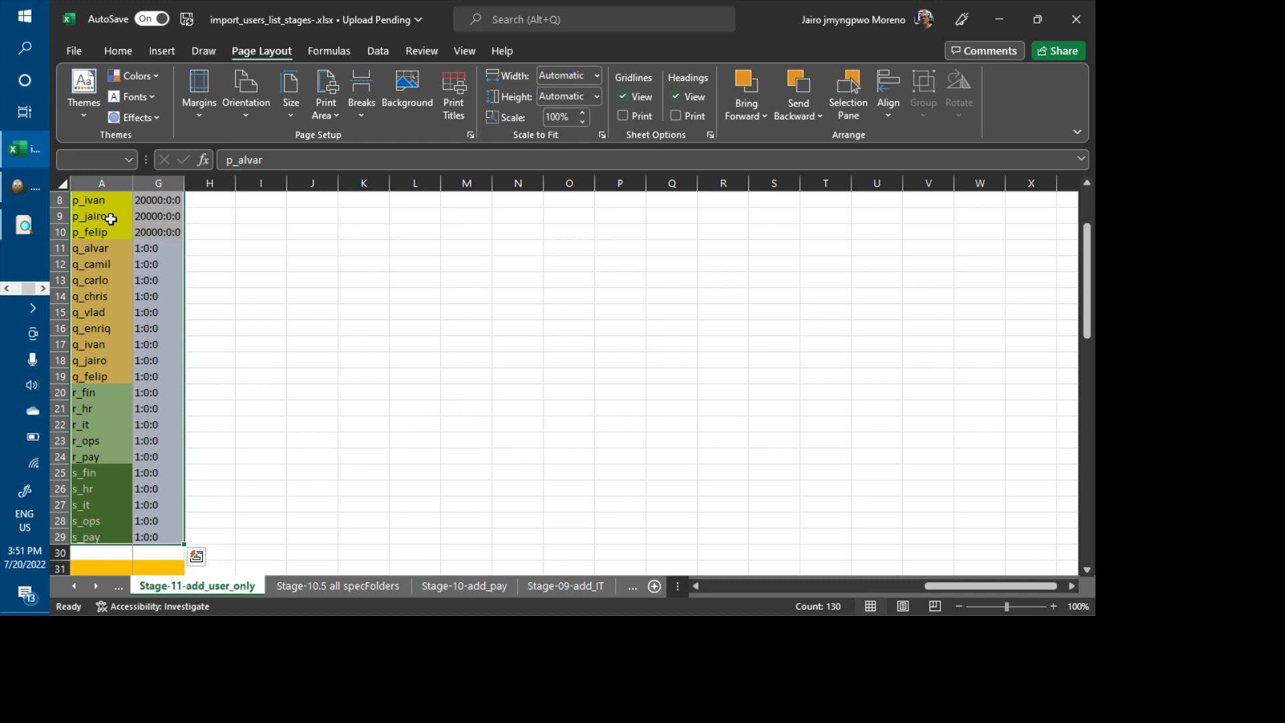
key("ctrl+c")
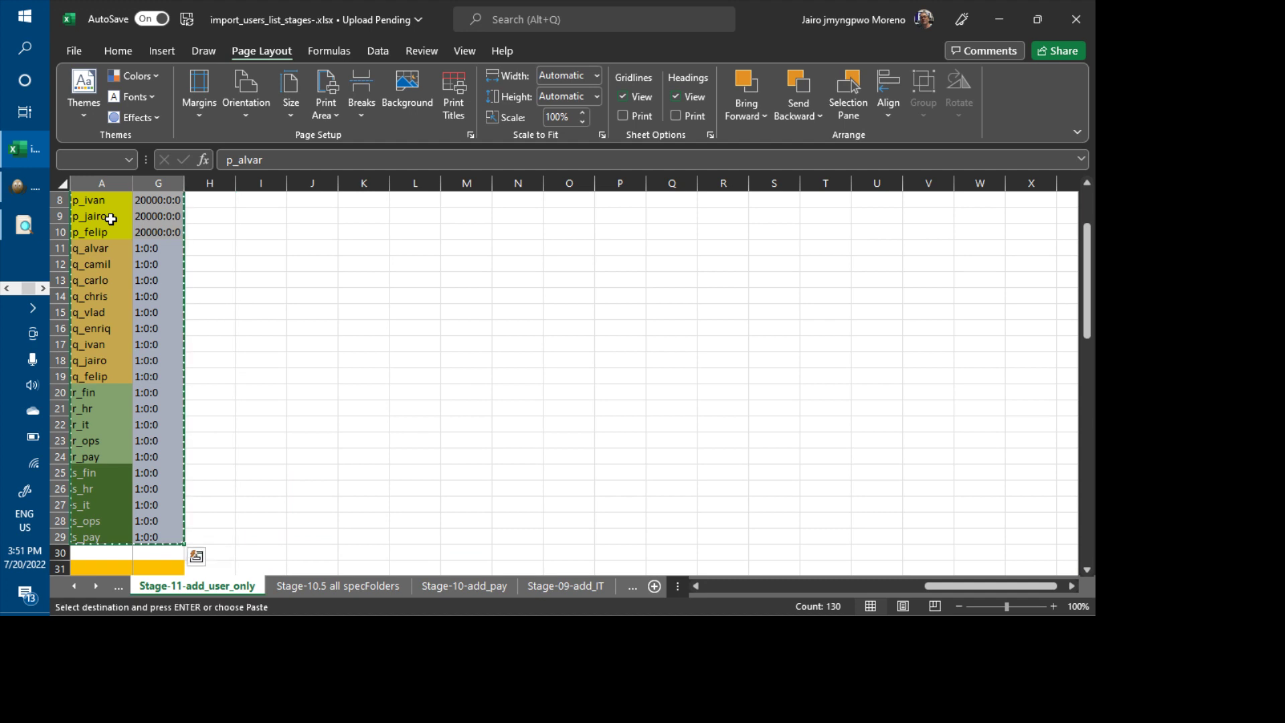
- Switch to Stage-11-add_user_only.txt in Notepad and replace its entire contents with the copied user table
key("alt+Tab")
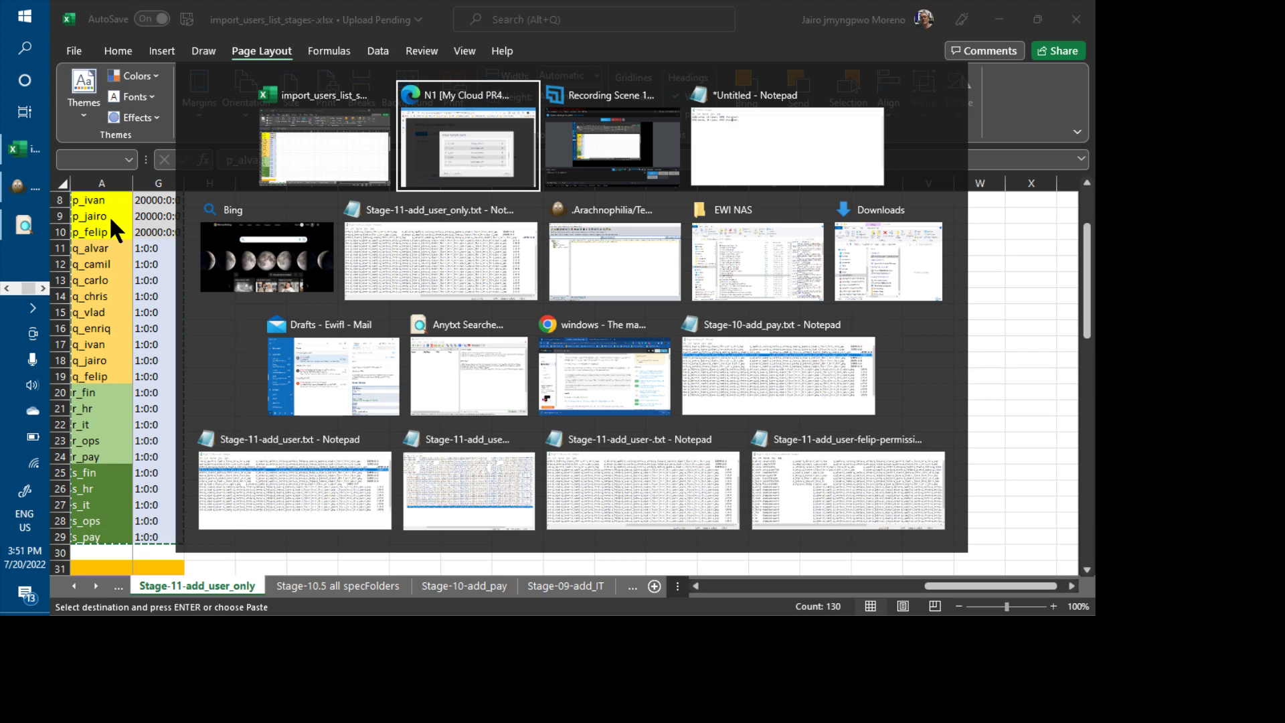
key("Tab")
key("Tab")
key("Tab")
key("Tab")
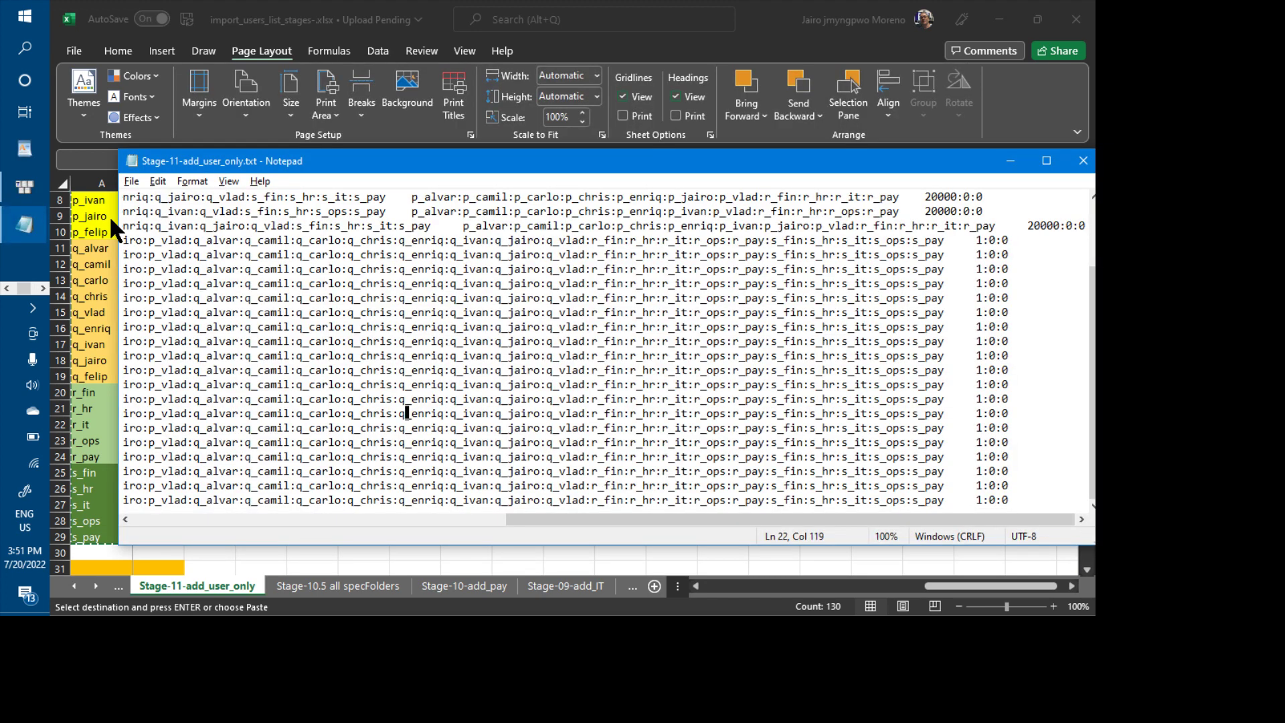
key("ctrl+a")
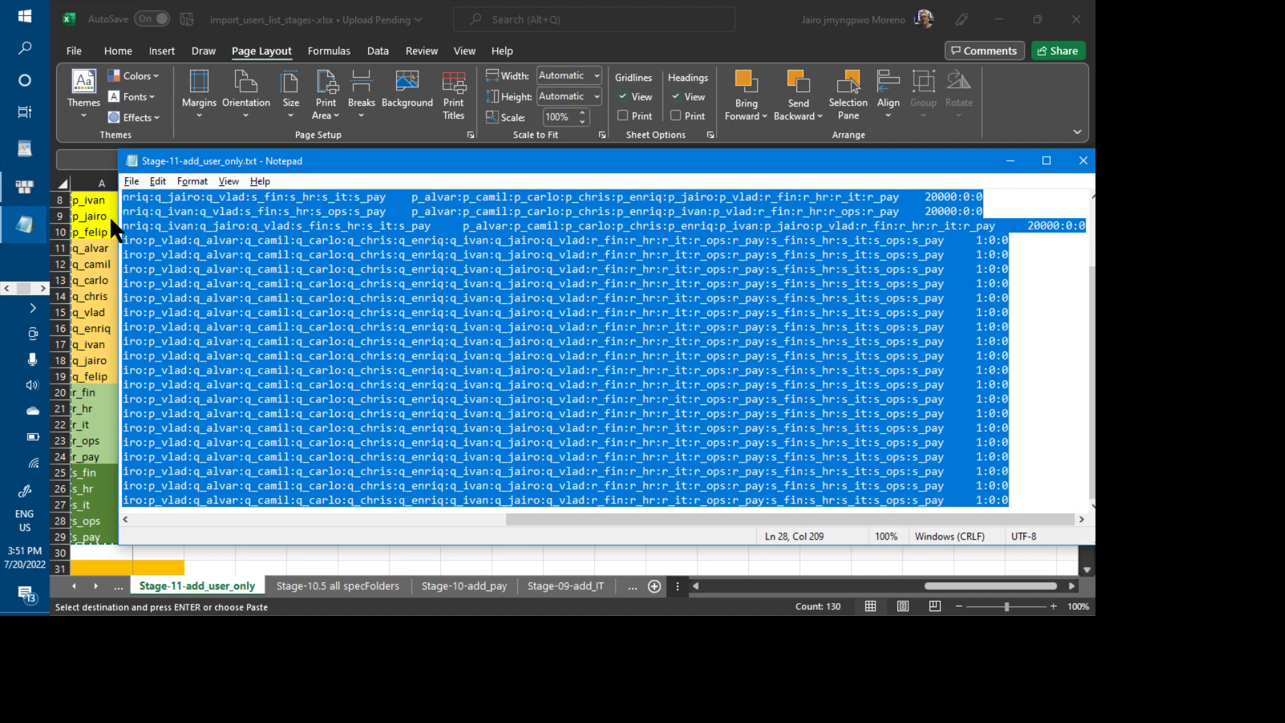
key("ctrl+v")
- Remove the trailing blank line after the last record in Stage-11-add_user_only.txt and save the file
key("BackSpace")
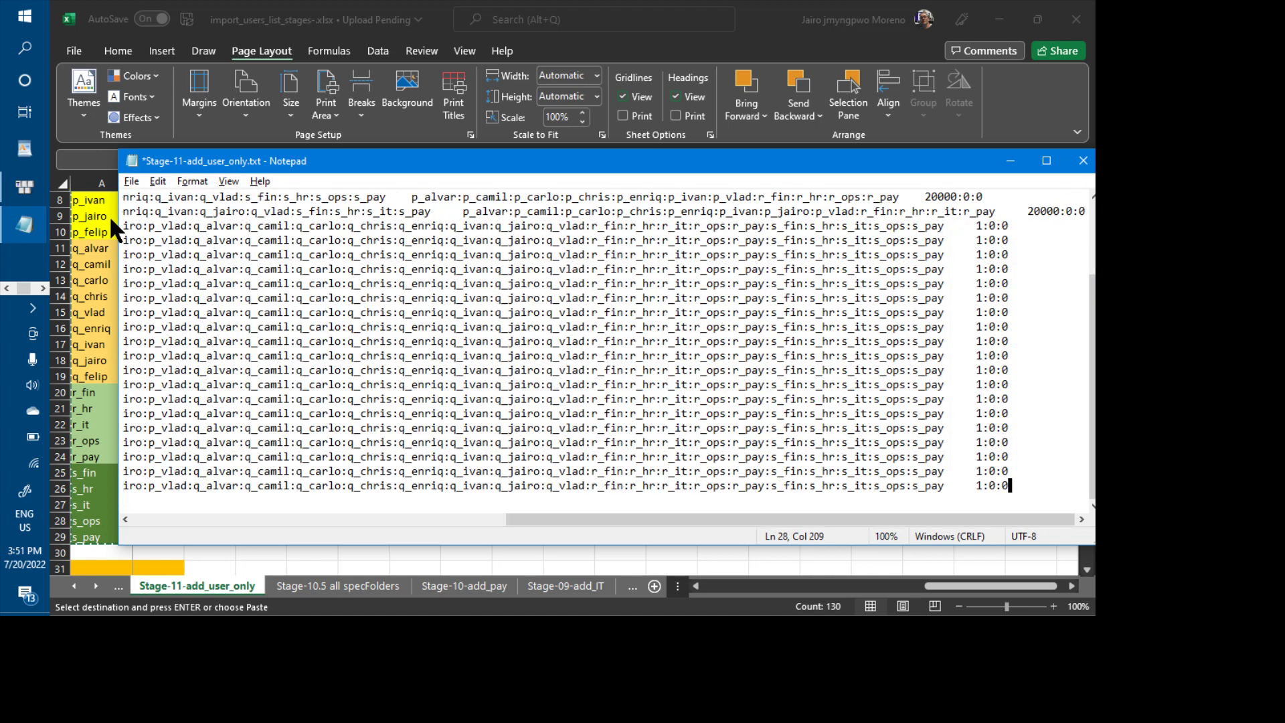
key("Return")
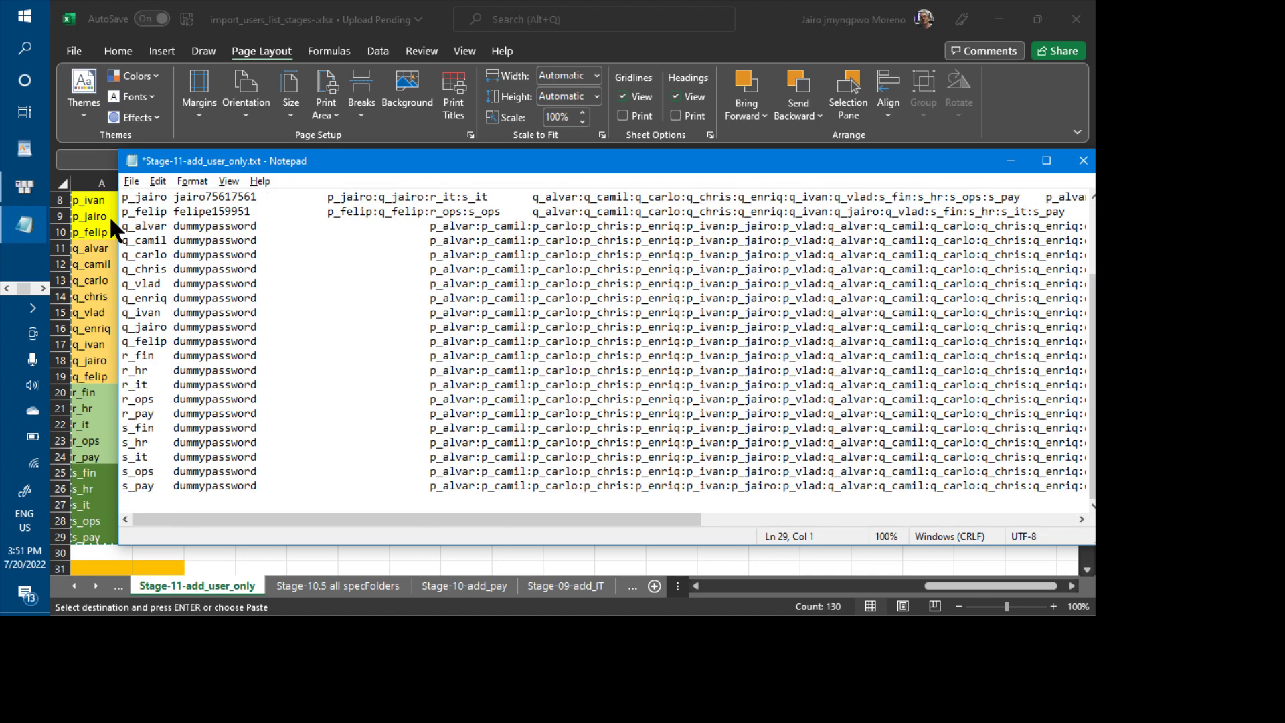
key("BackSpace")
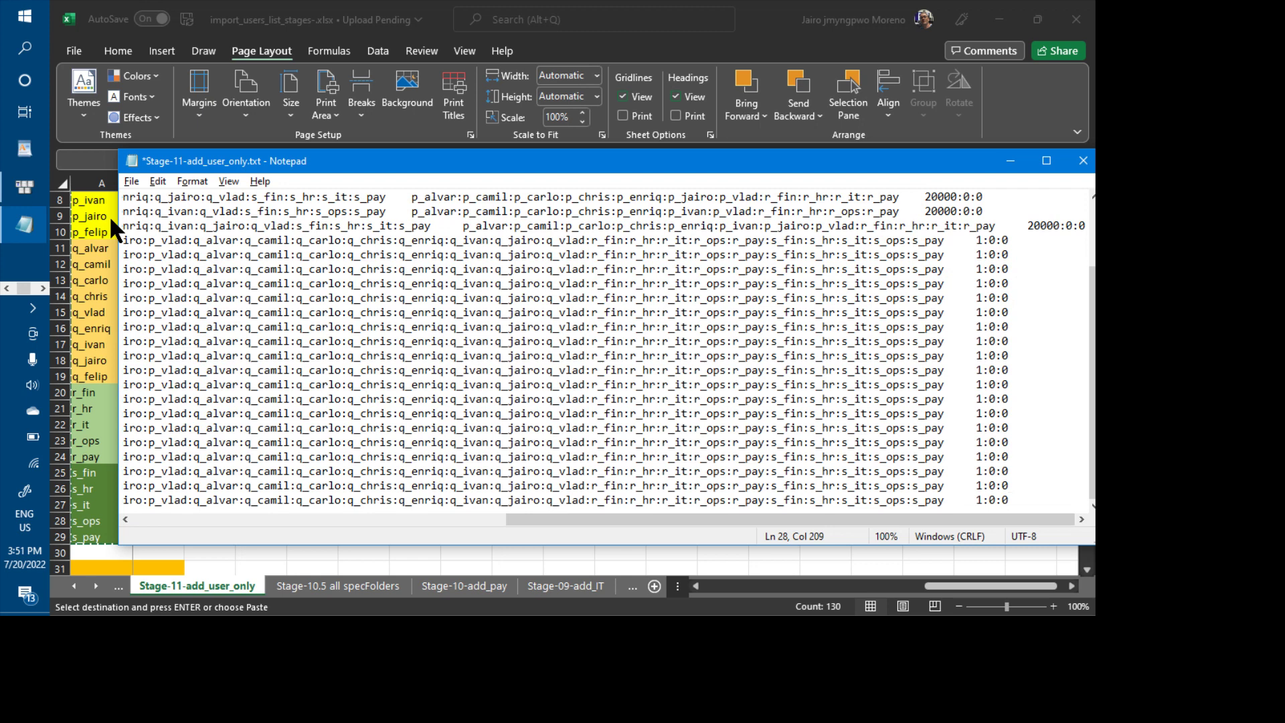
key("ctrl+s")
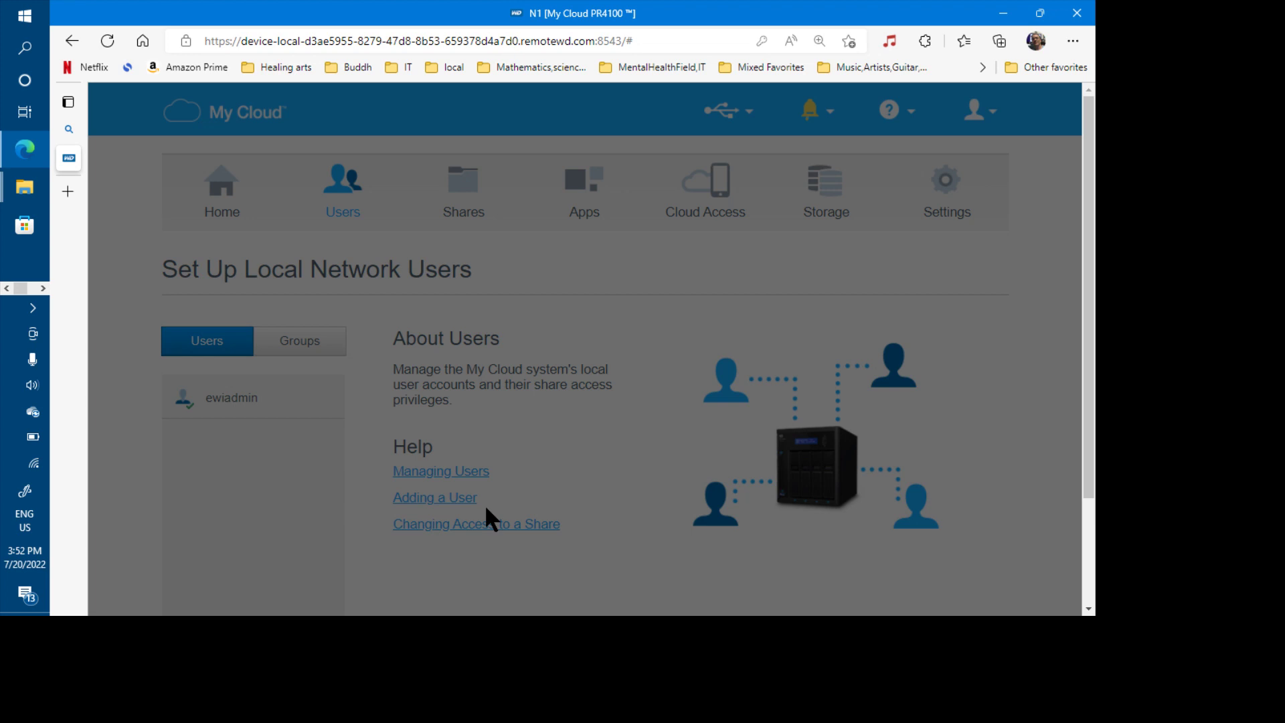
- On the My Cloud local network users page in the browser, start adding multiple users with the Import Users option
scroll(401, 535, "down", 2)
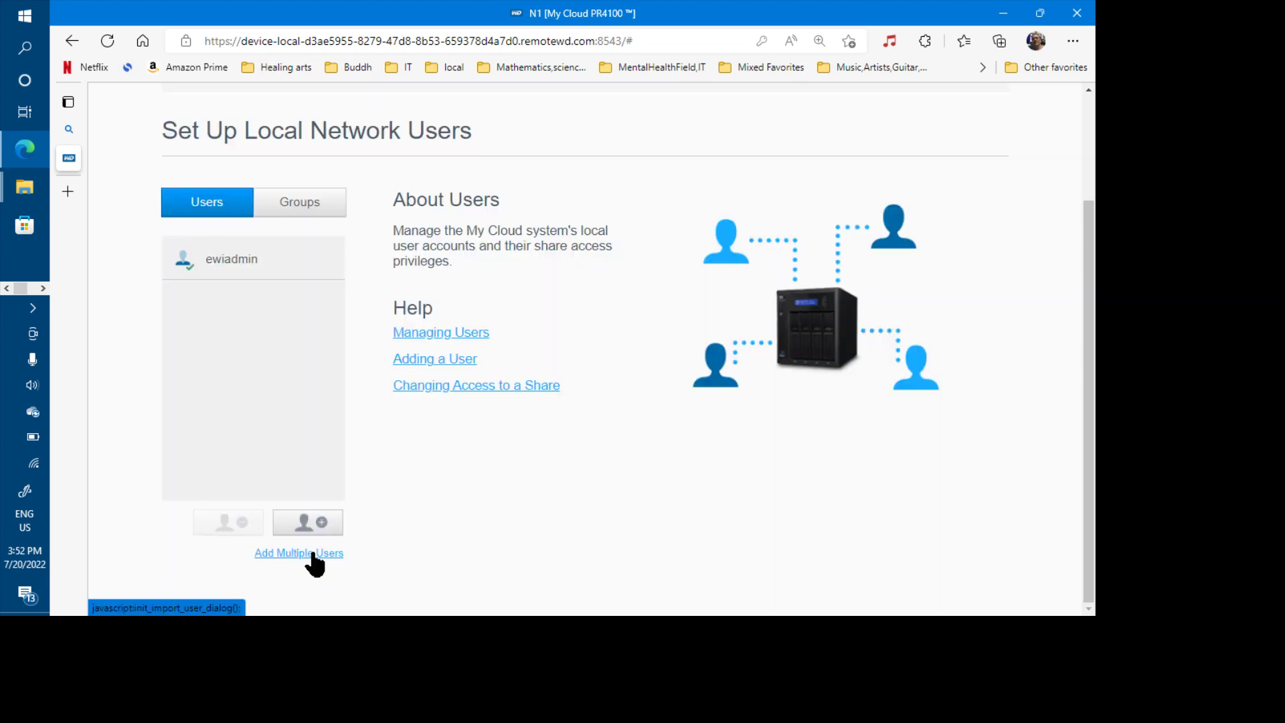
left_click(311, 552)
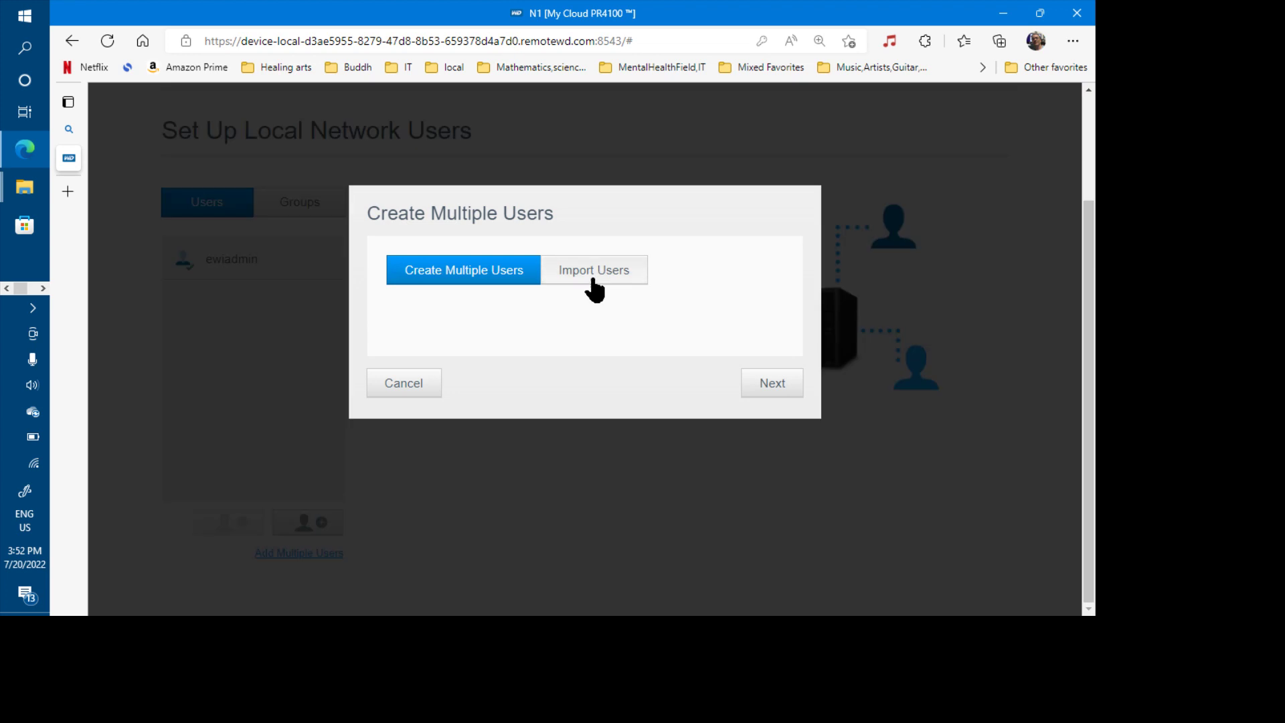
left_click(593, 281)
left_click(768, 383)
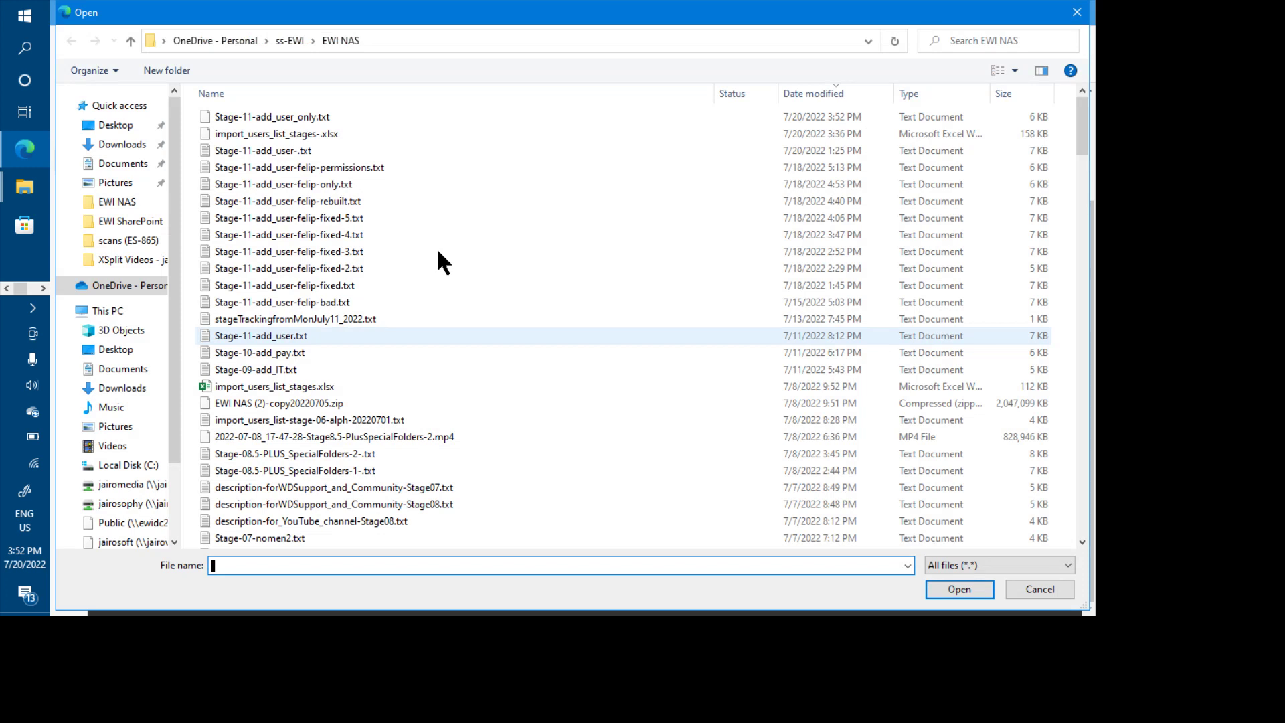
- Load Stage-11-add_user_only.txt from the EWI NAS folder as the user list and continue to the import preview
key("shift+Tab")
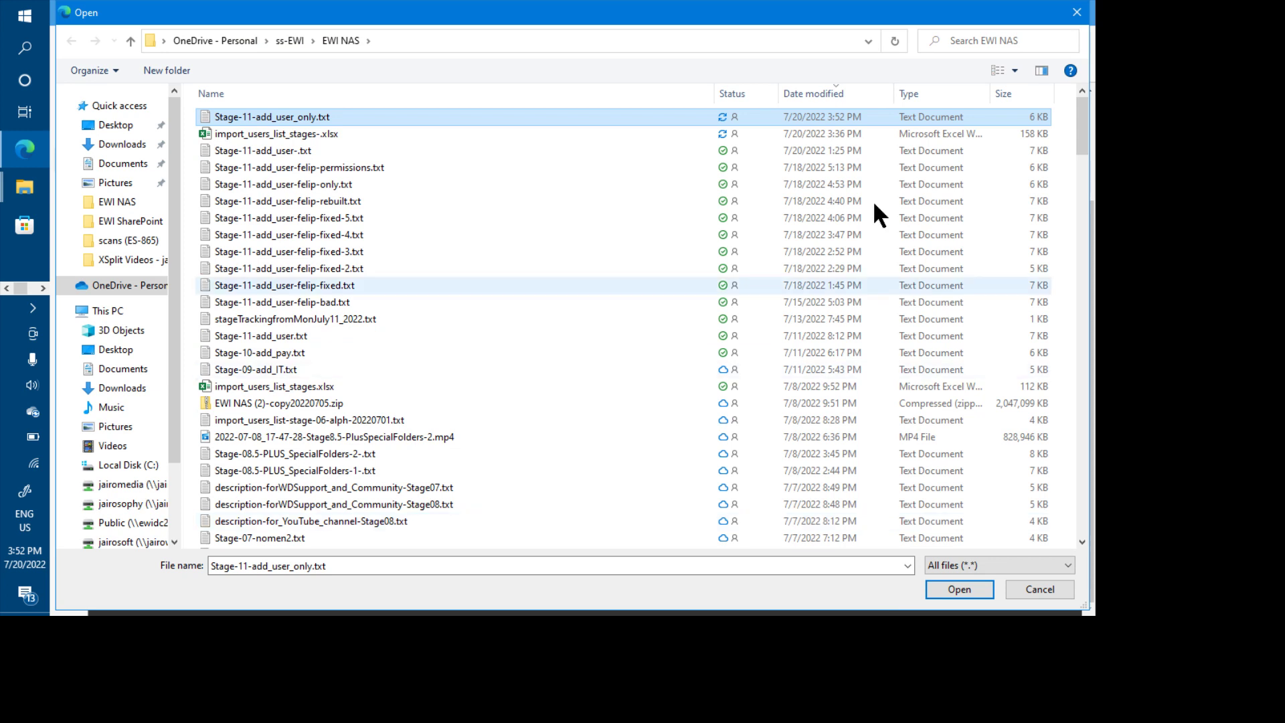
left_click(954, 590)
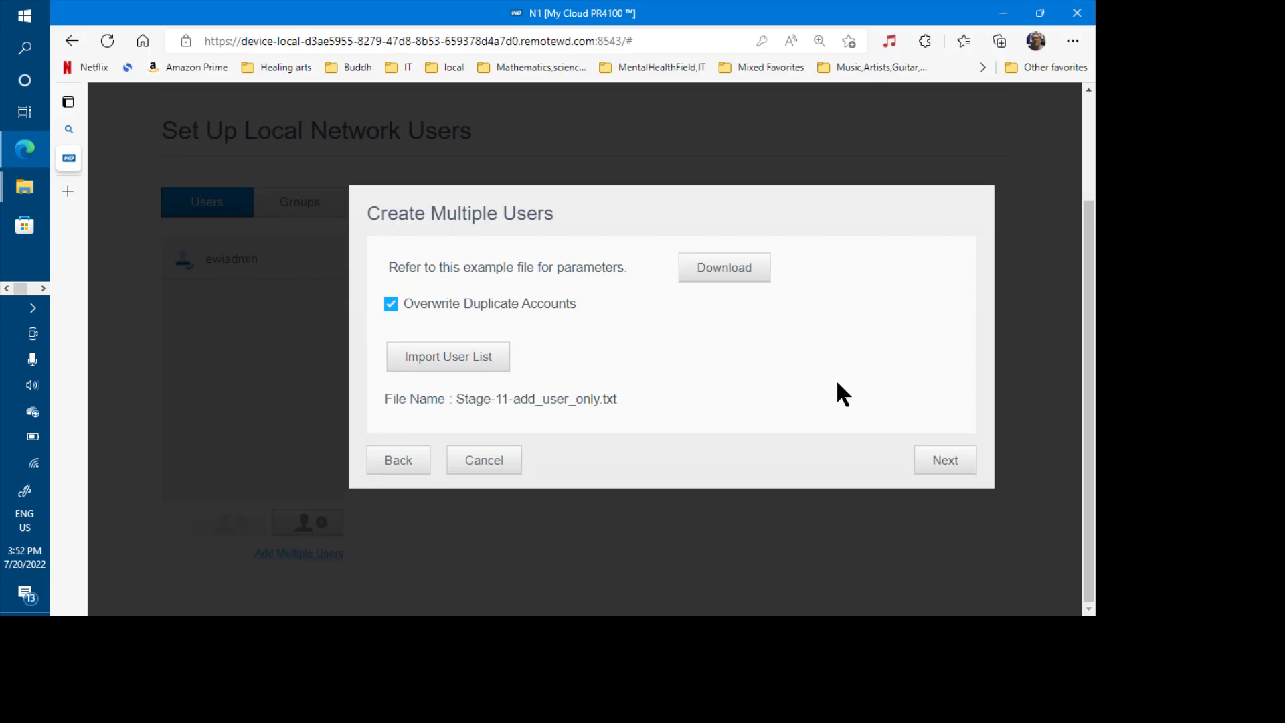
left_click(937, 462)
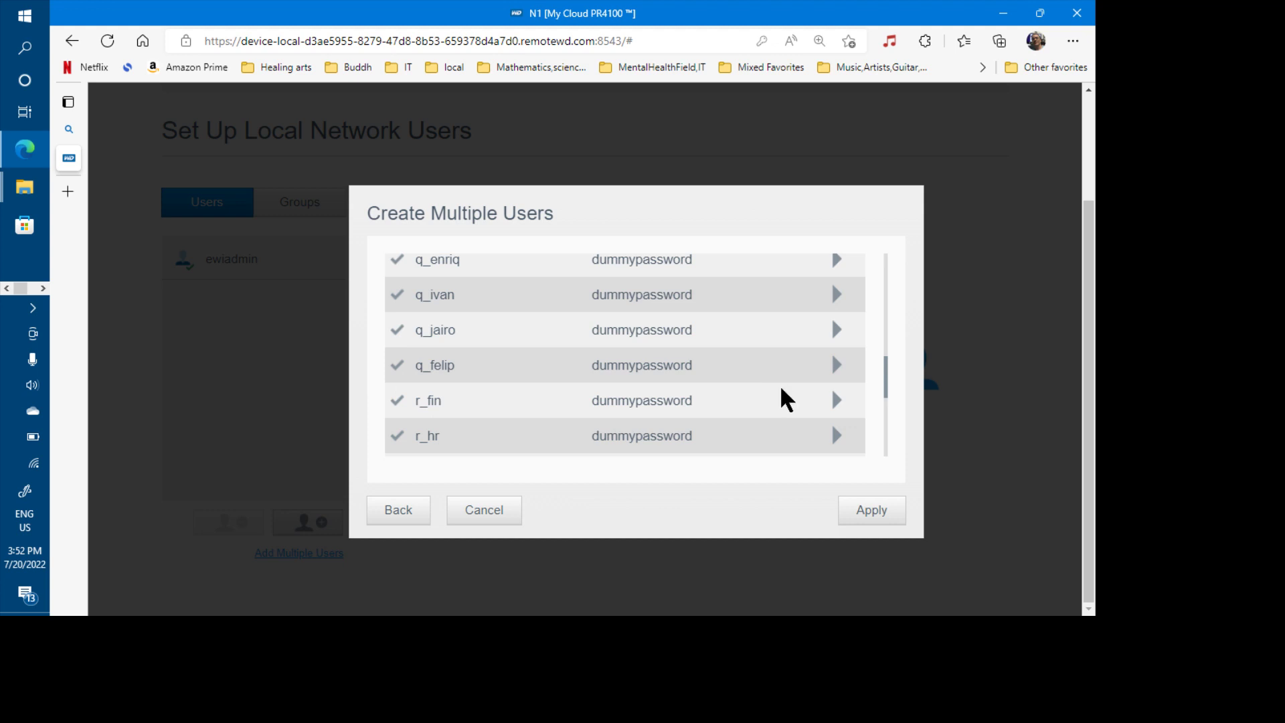
- Review the p_ accounts at the start of the import preview list
scroll(780, 388, "up", 10)
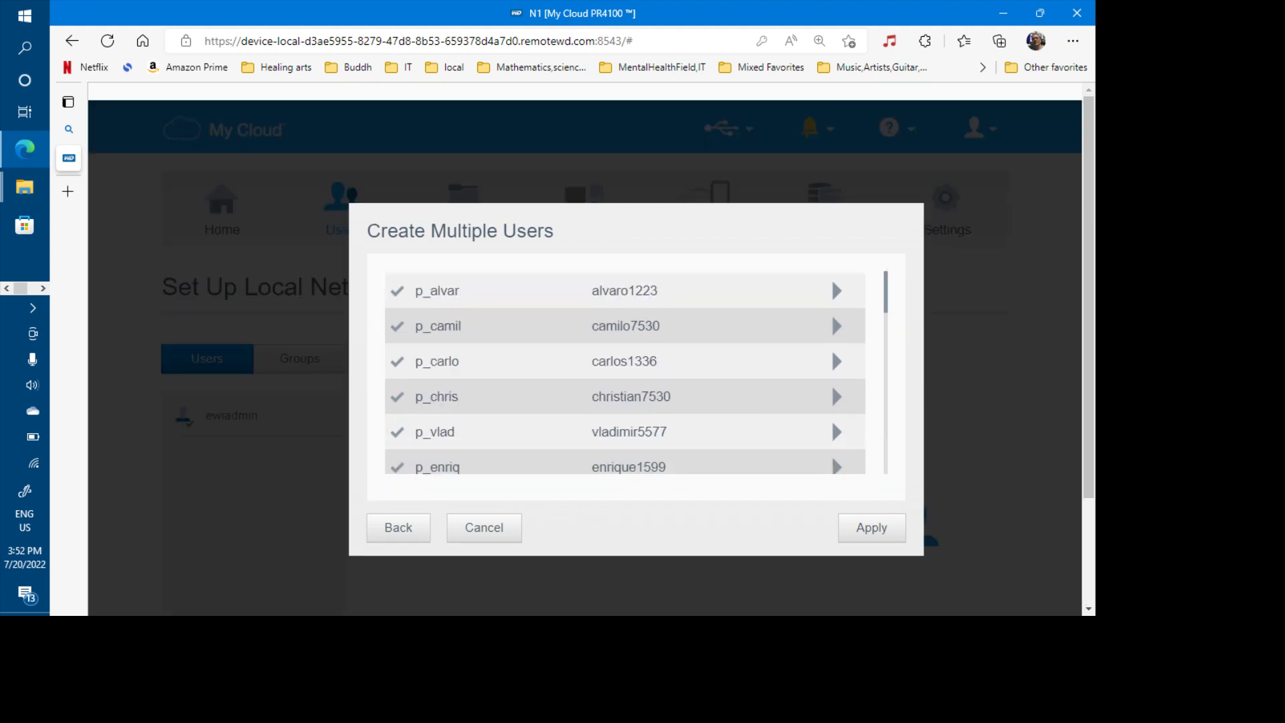
scroll(516, 307, "down", 1)
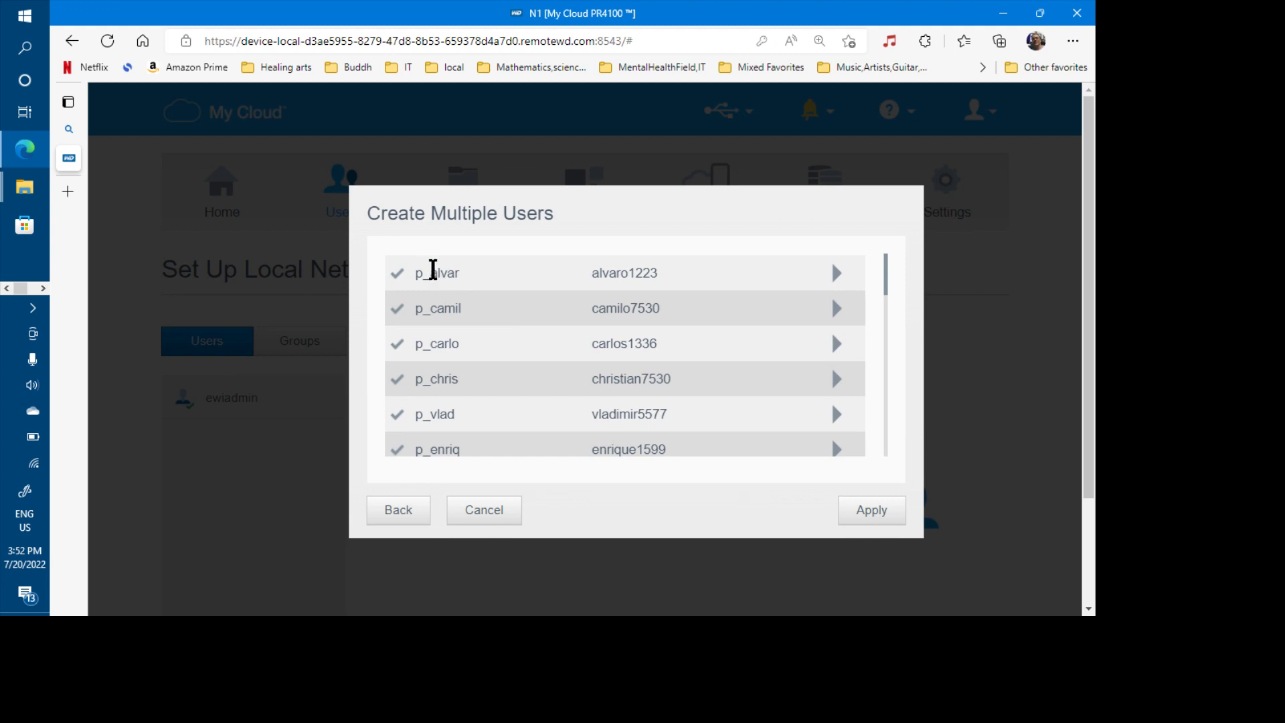
left_click_drag(430, 270, 476, 278)
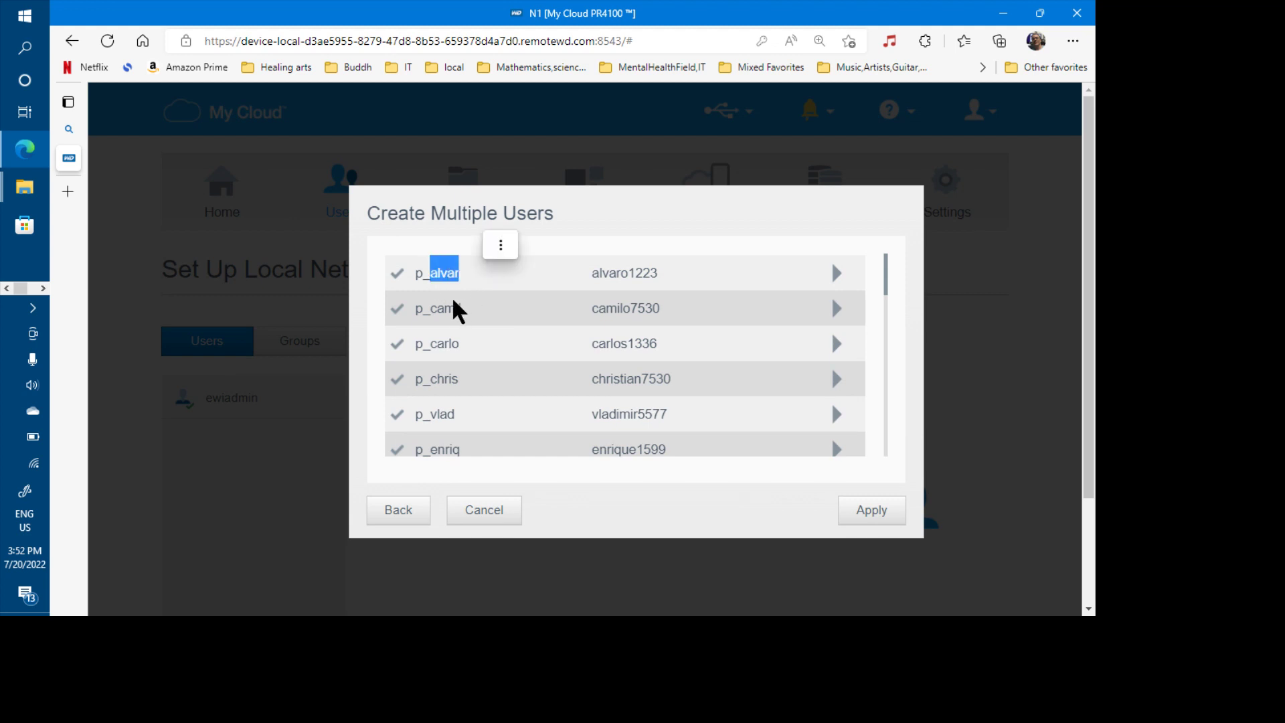
left_click(442, 326)
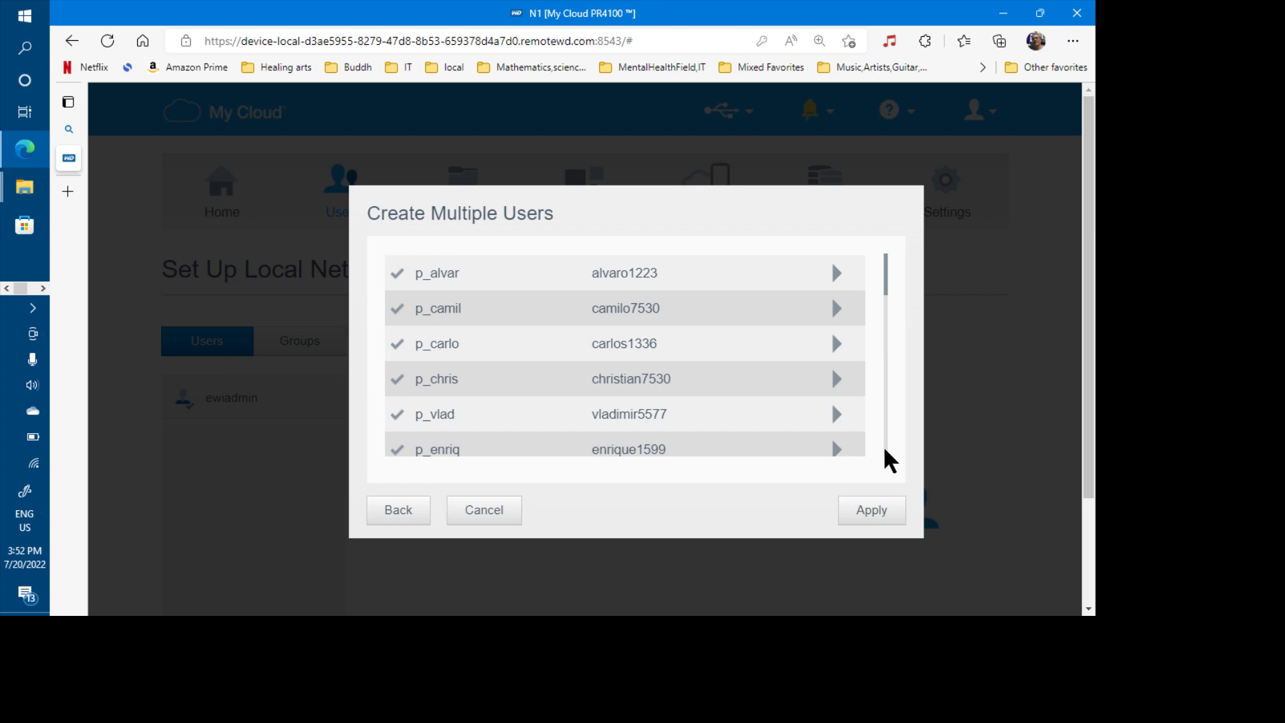
scroll(886, 452, "down", 3)
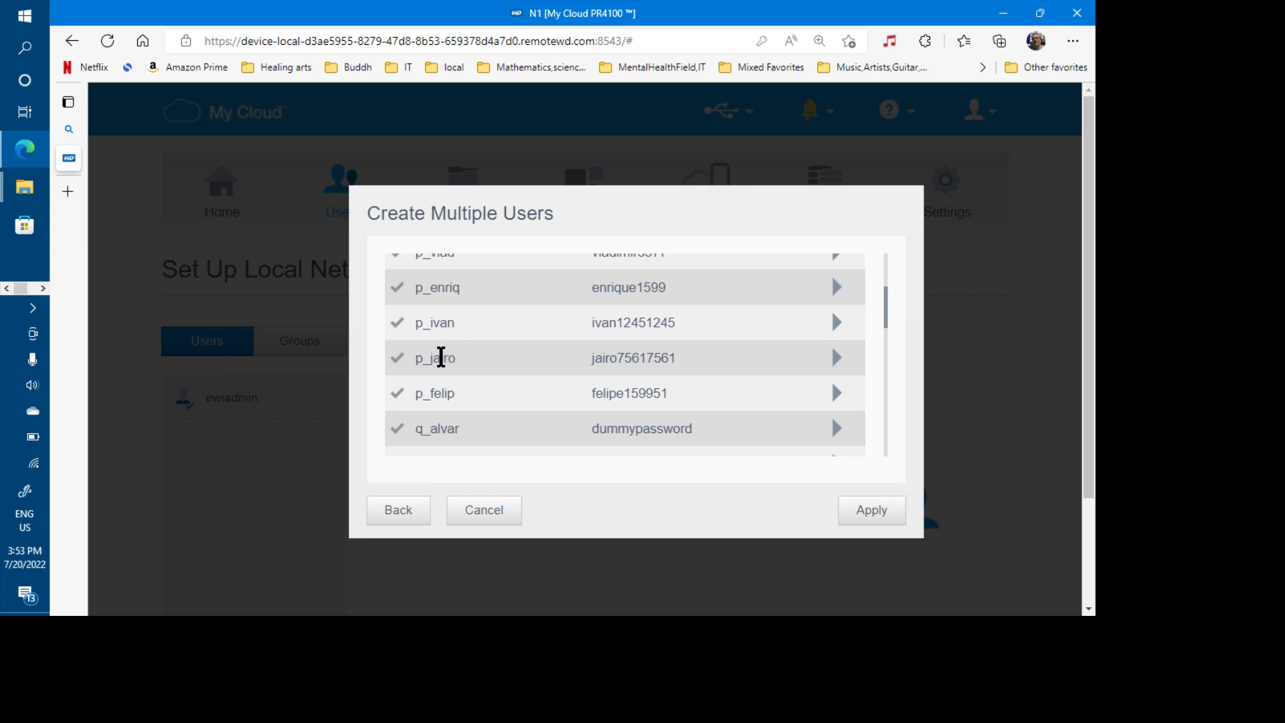
scroll(511, 358, "up", 4)
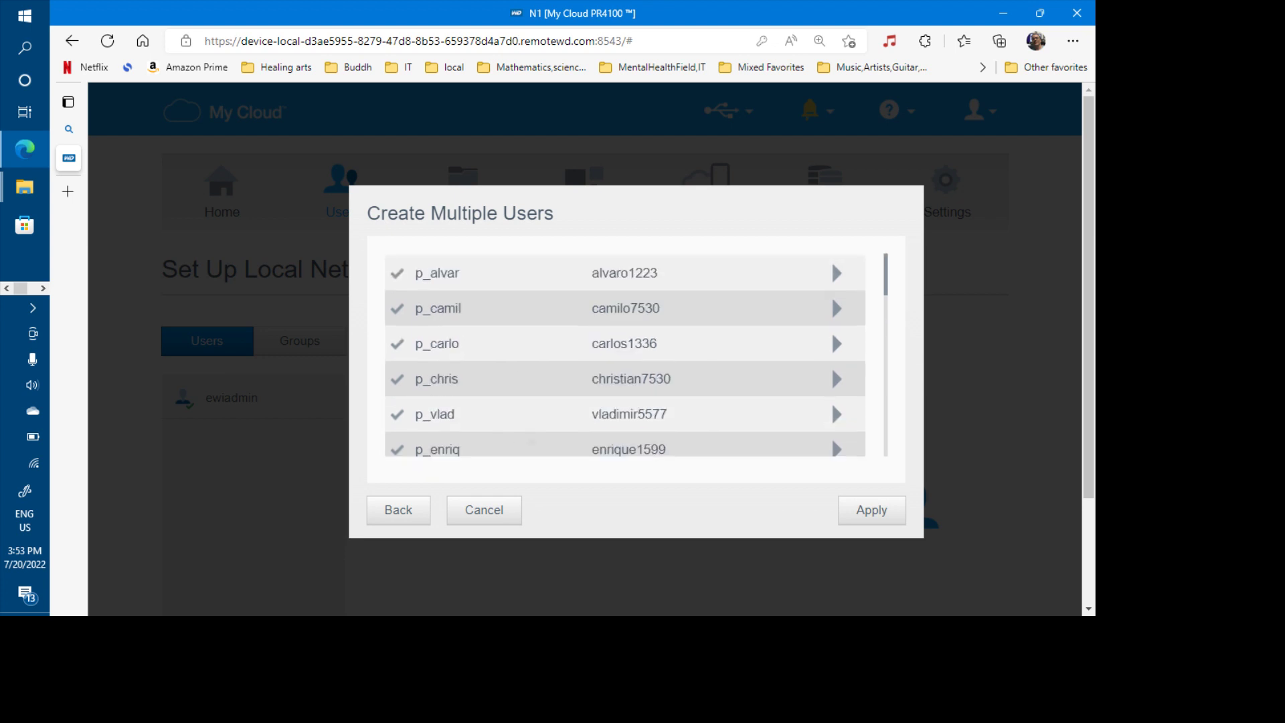
scroll(831, 401, "down", 1)
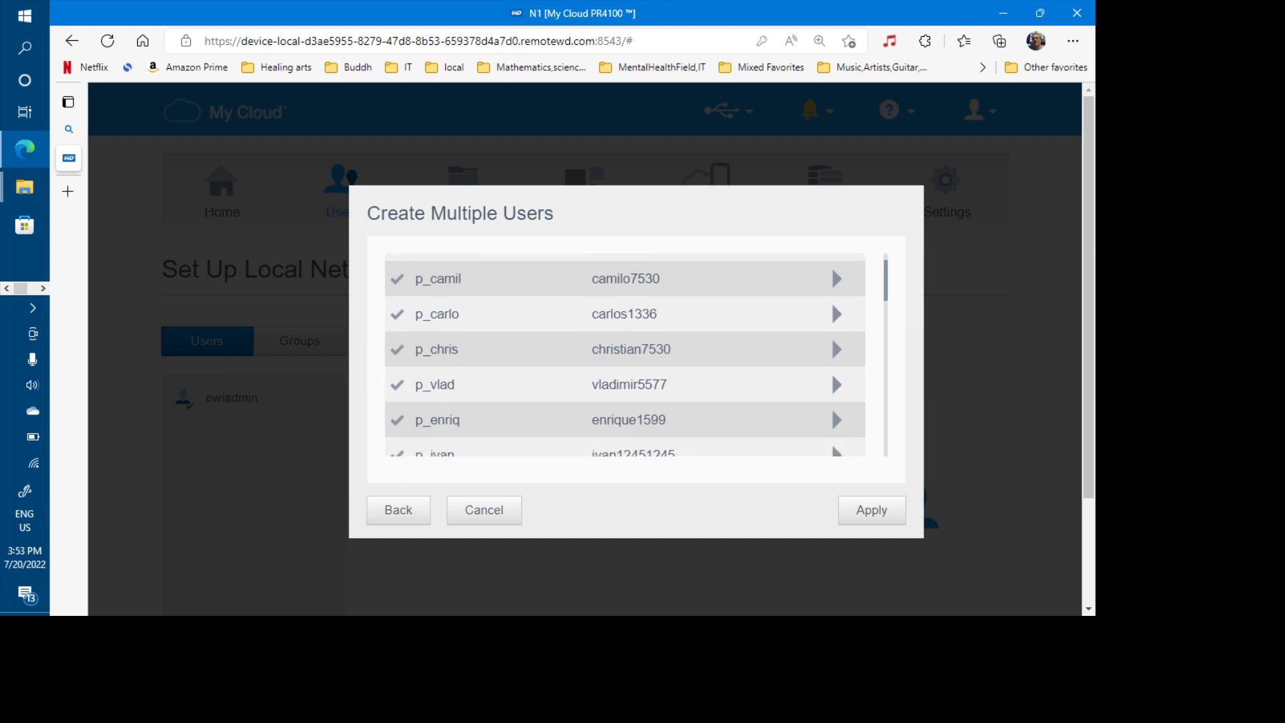
scroll(831, 336, "up", 2)
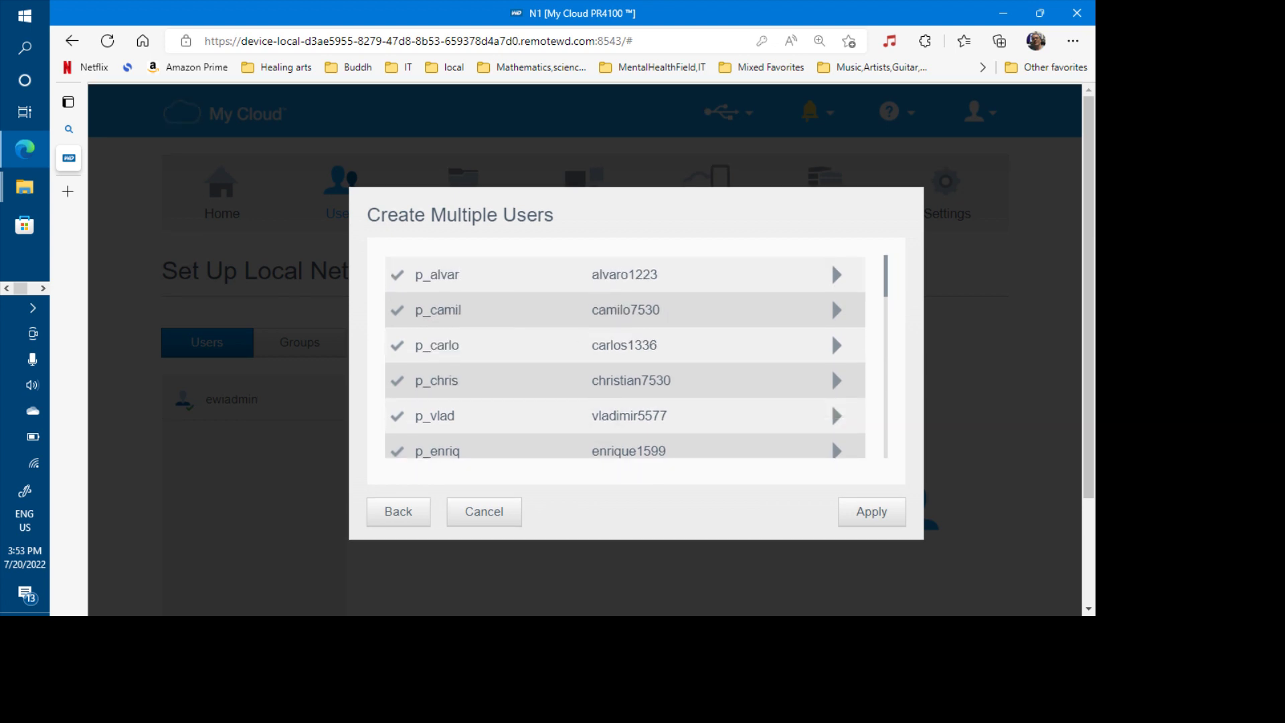
scroll(625, 356, "down", 5)
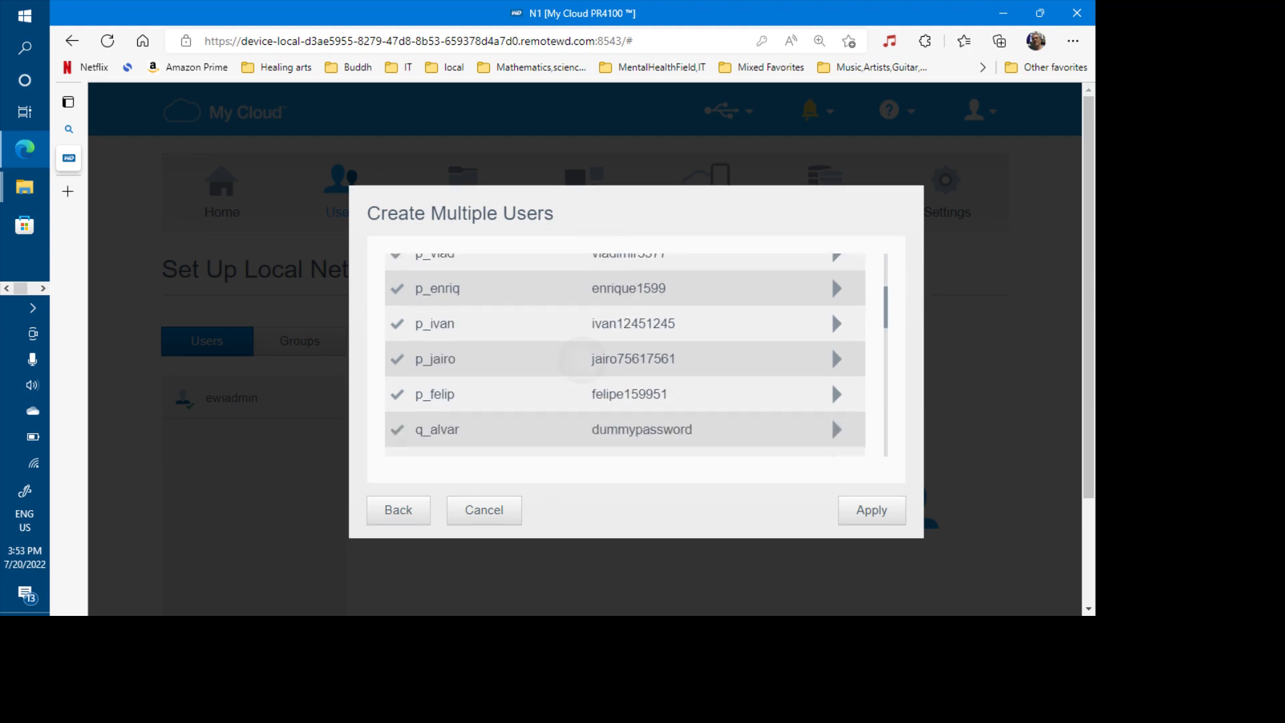
- Check the q_, r_ and s_ accounts through the end of the preview list and apply the user import
scroll(625, 354, "down", 3)
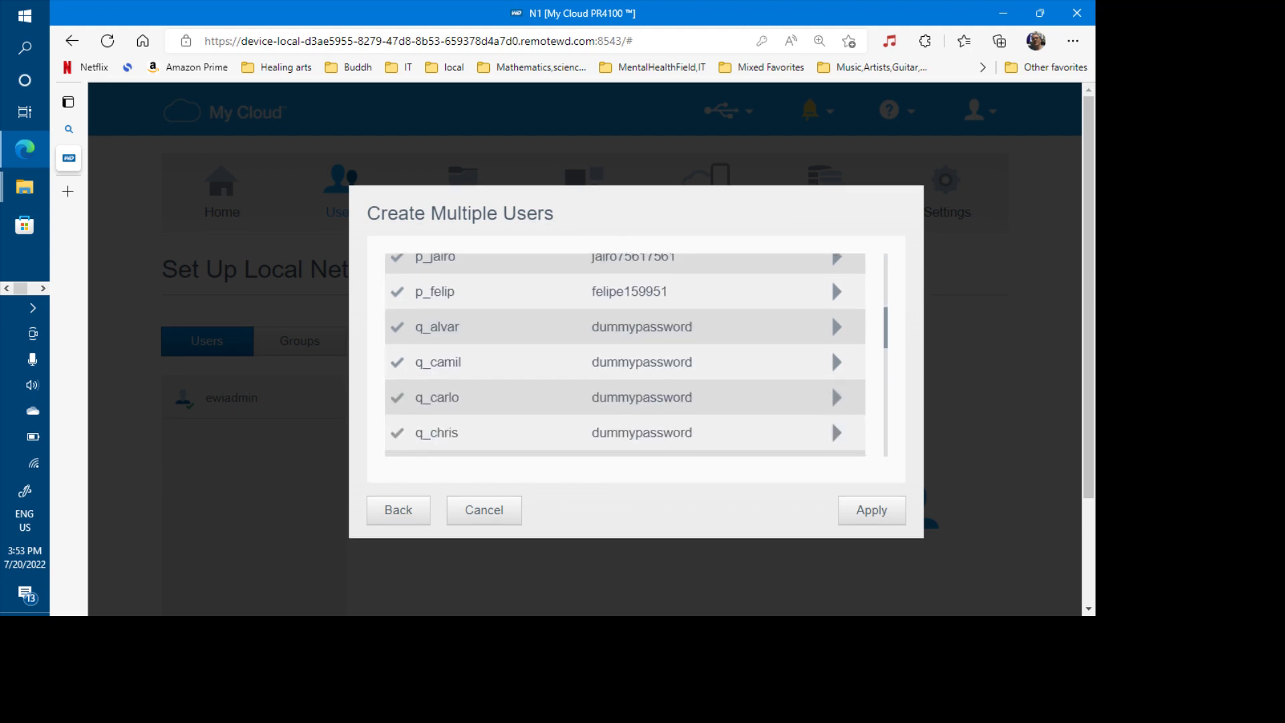
scroll(625, 354, "down", 1)
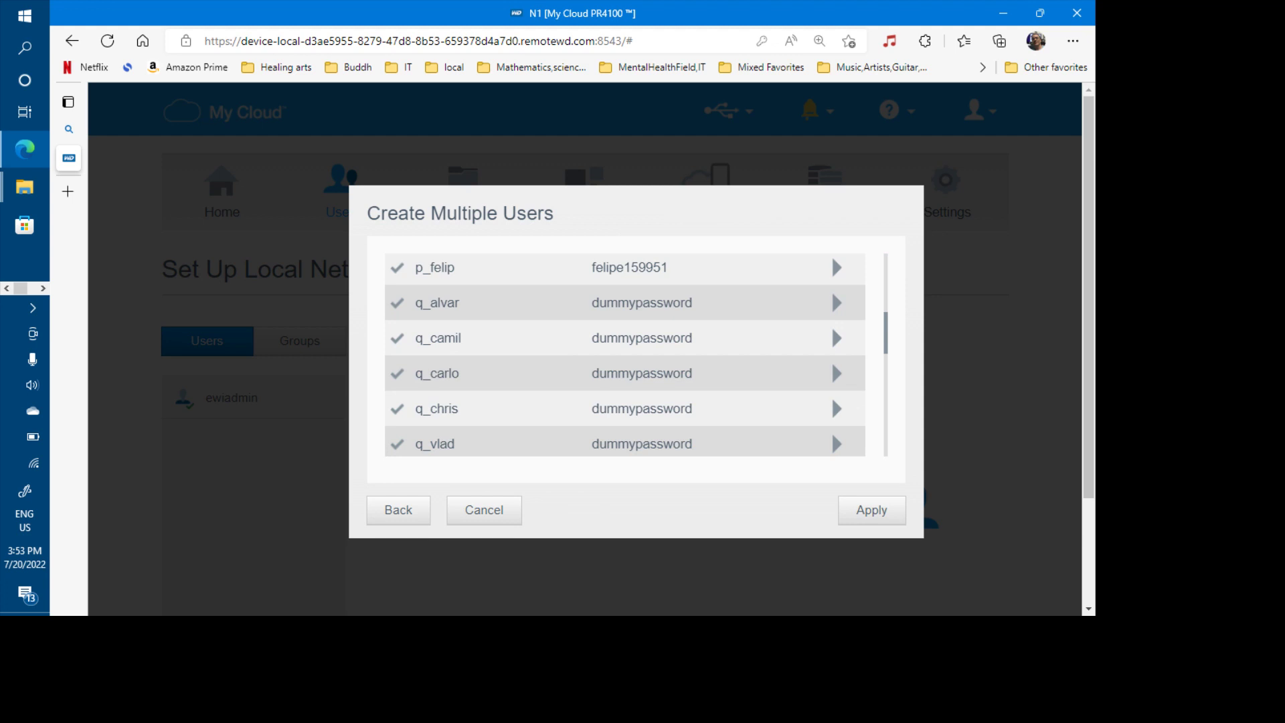
scroll(831, 354, "down", 5)
scroll(625, 355, "down", 2)
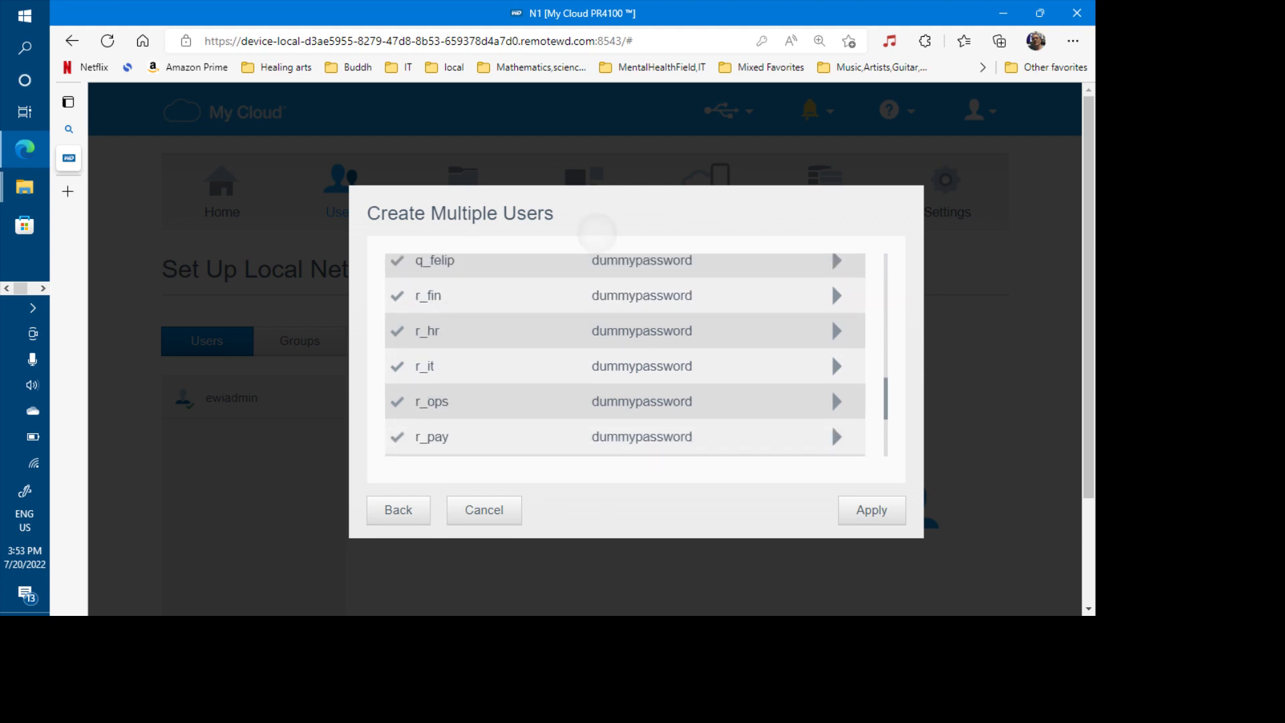
scroll(831, 355, "down", 2)
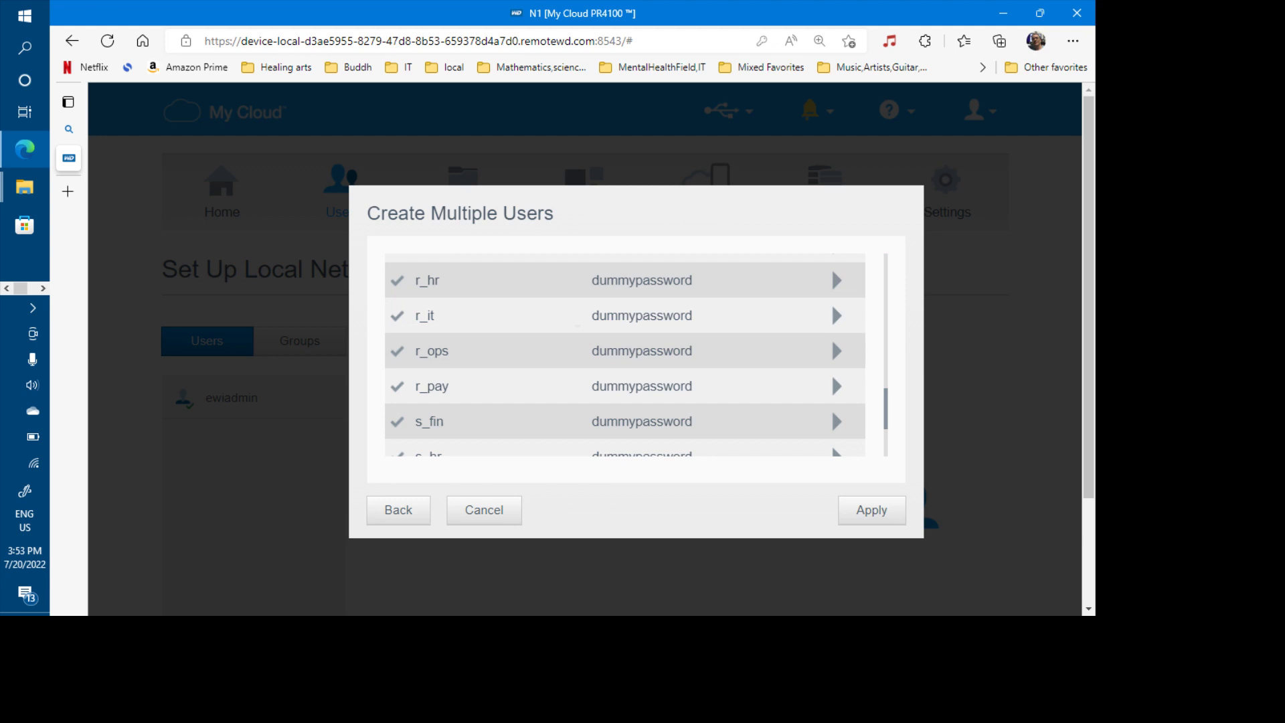
scroll(831, 268, "down", 4)
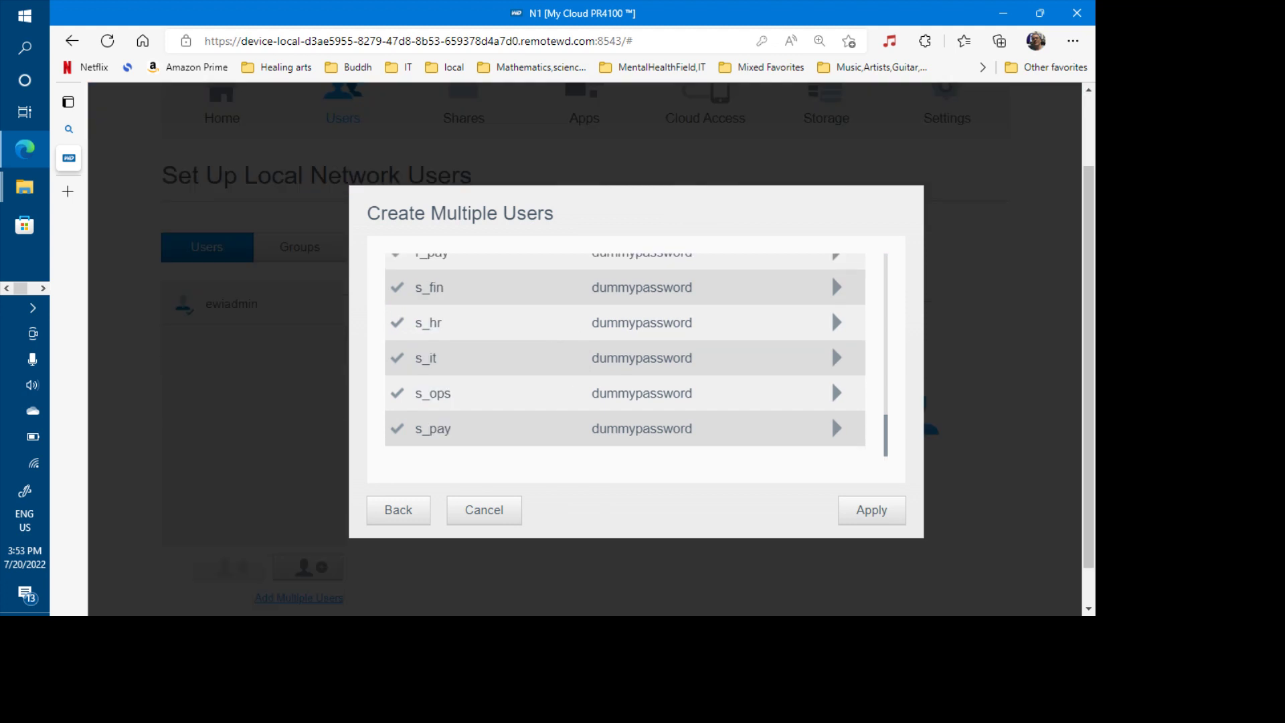
left_click(862, 523)
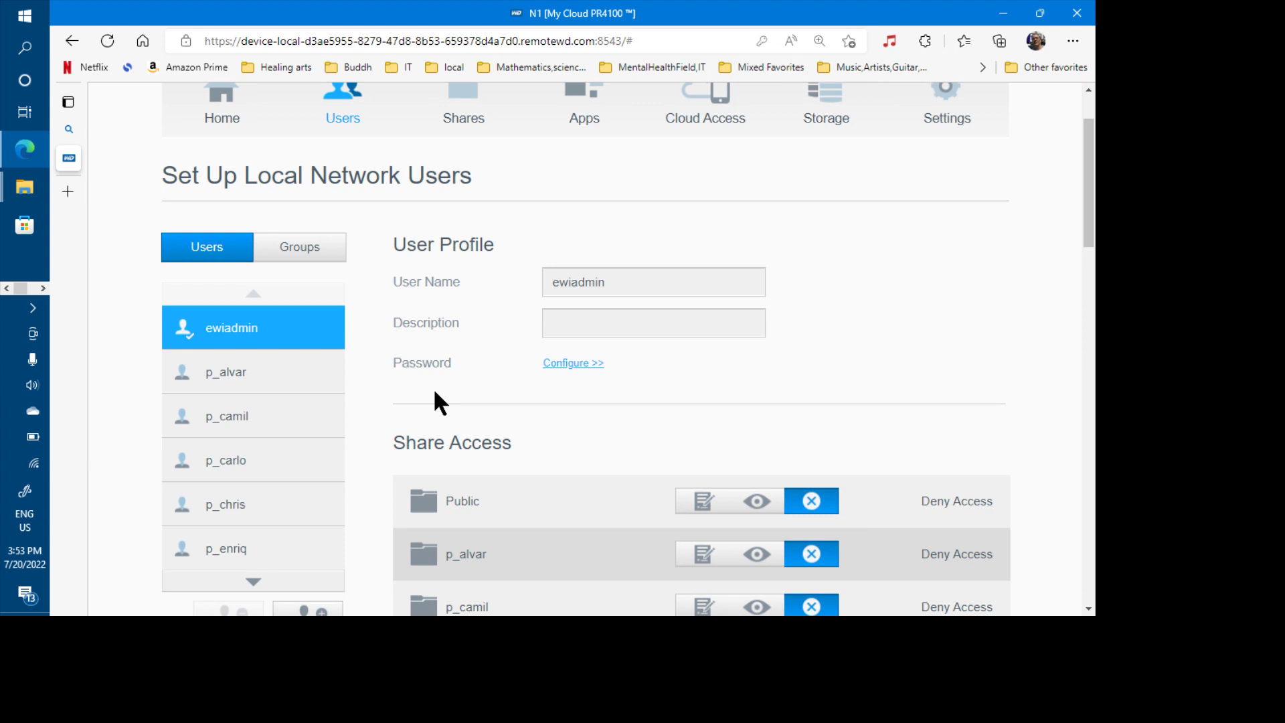
- Examine the share access settings of the first imported p_ user across all shares
scroll(432, 388, "down", 5)
scroll(703, 347, "down", 8)
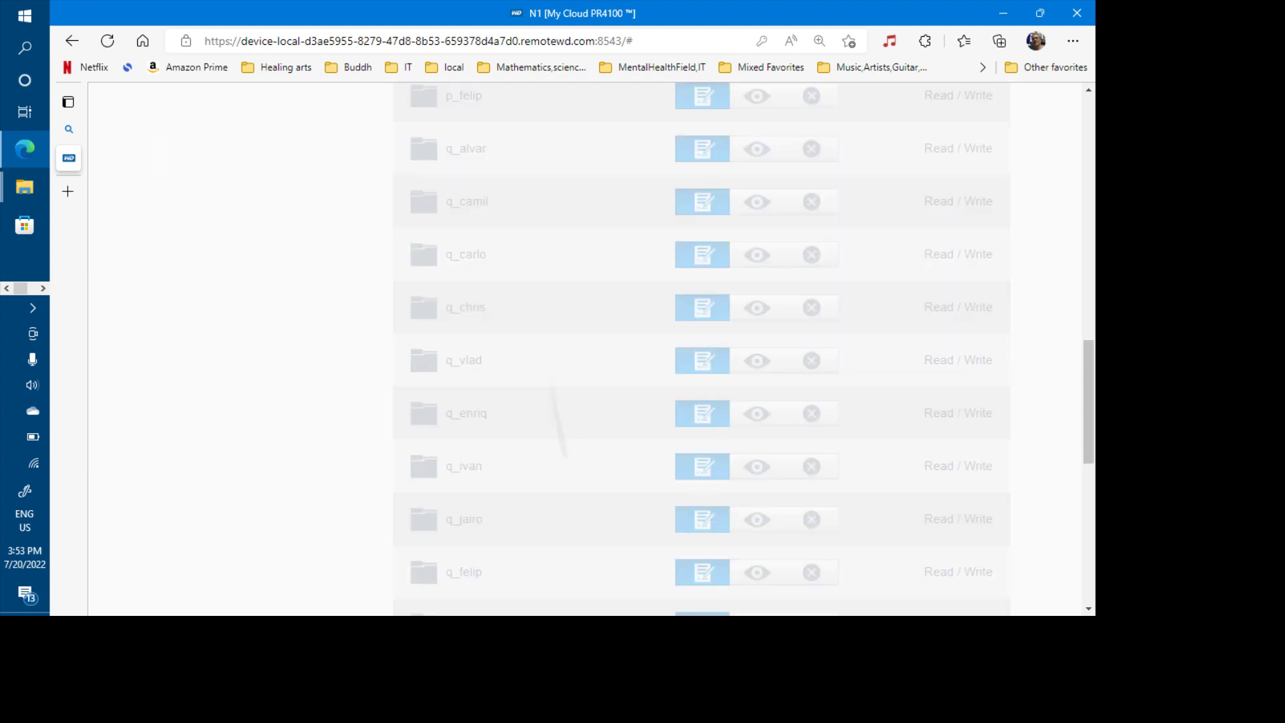
scroll(703, 348, "up", 7)
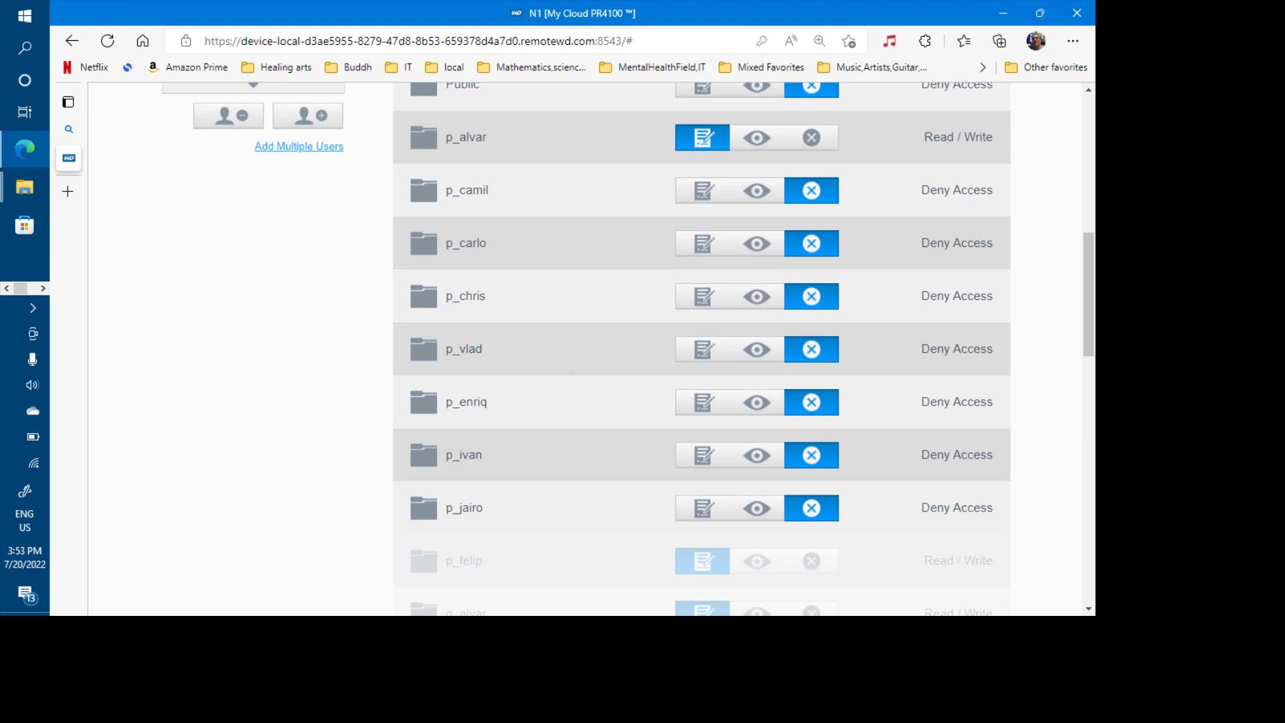
scroll(256, 329, "up", 6)
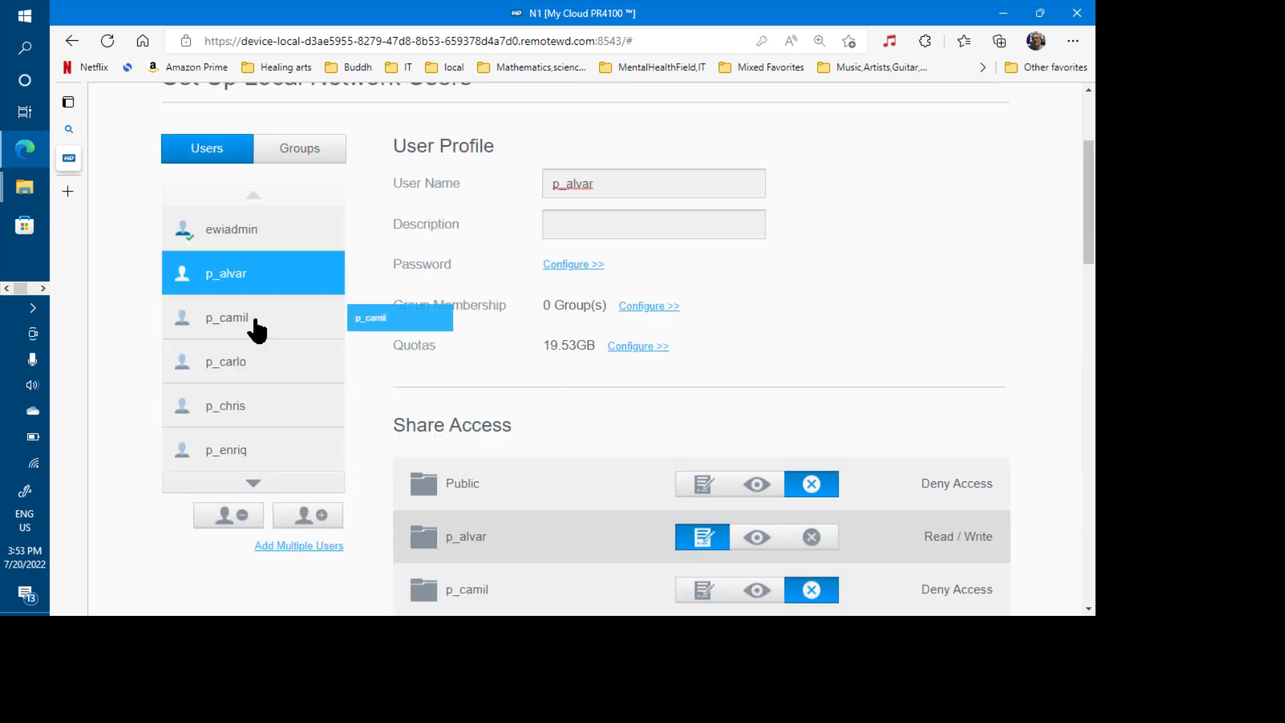
- Examine the profiles, quotas and share access of the second, third and fourth imported p_ users
left_click(255, 319)
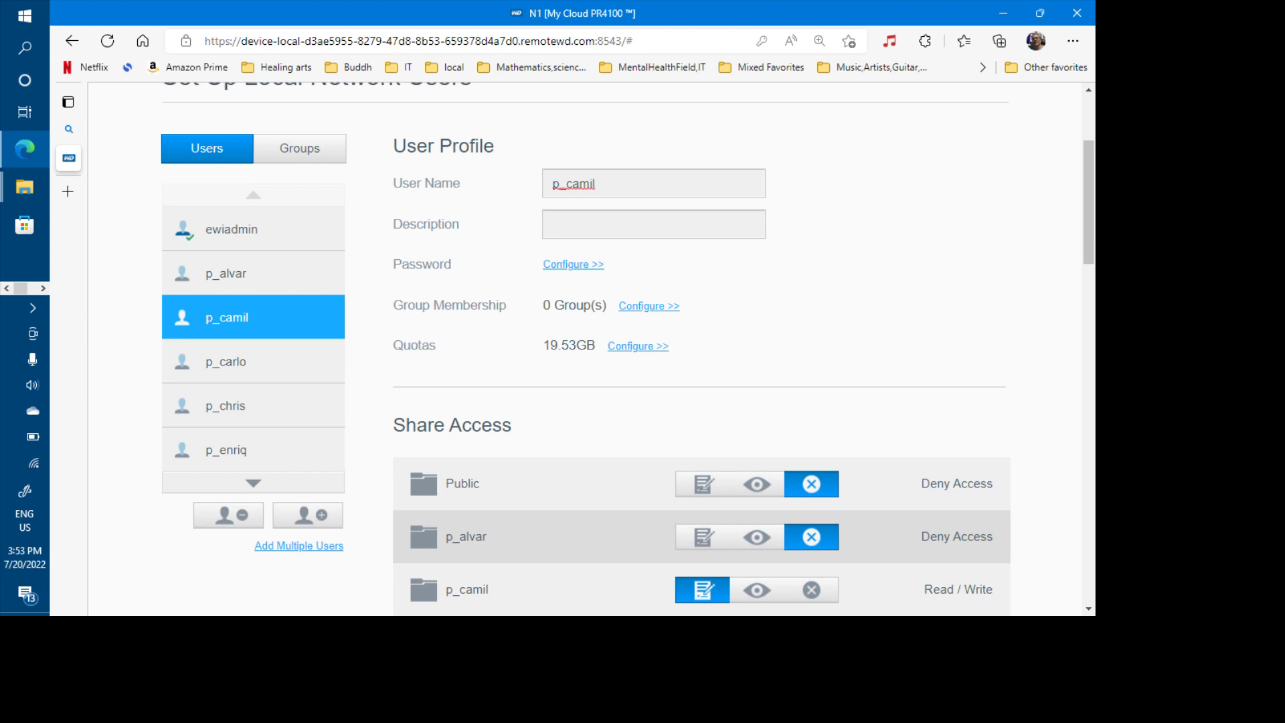
scroll(361, 315, "down", 1)
left_click(338, 297)
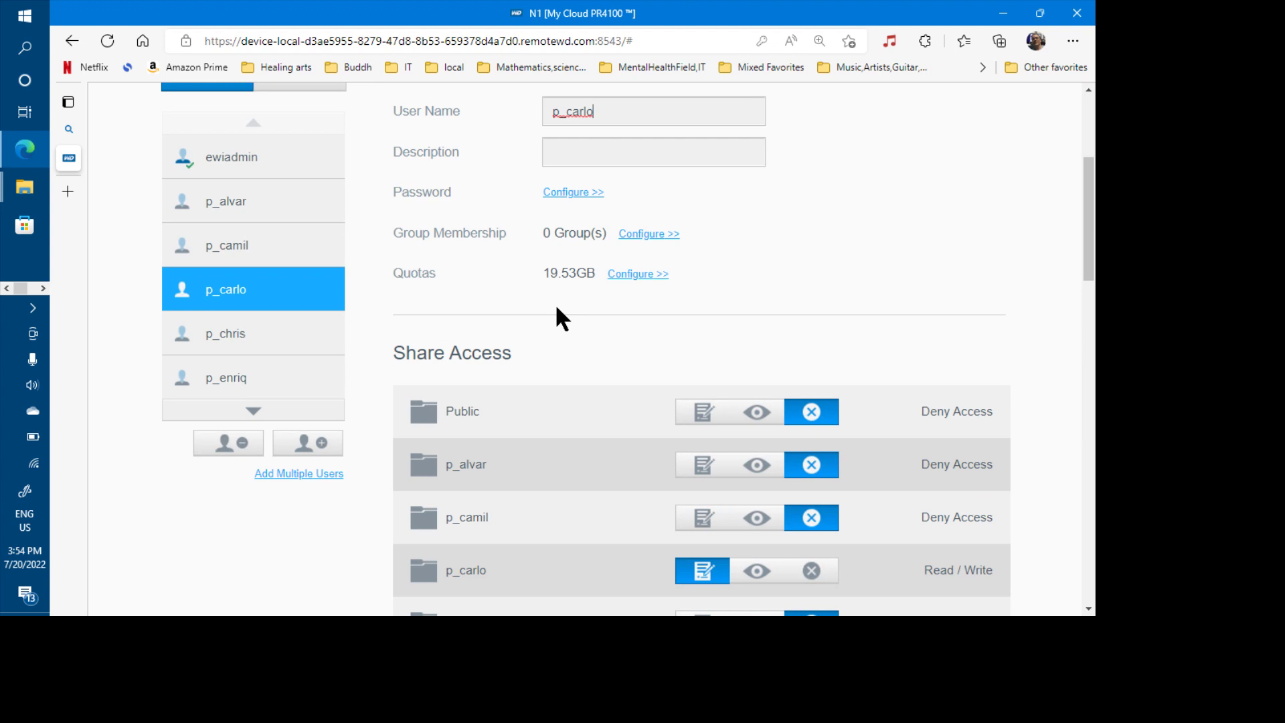
scroll(556, 309, "up", 2)
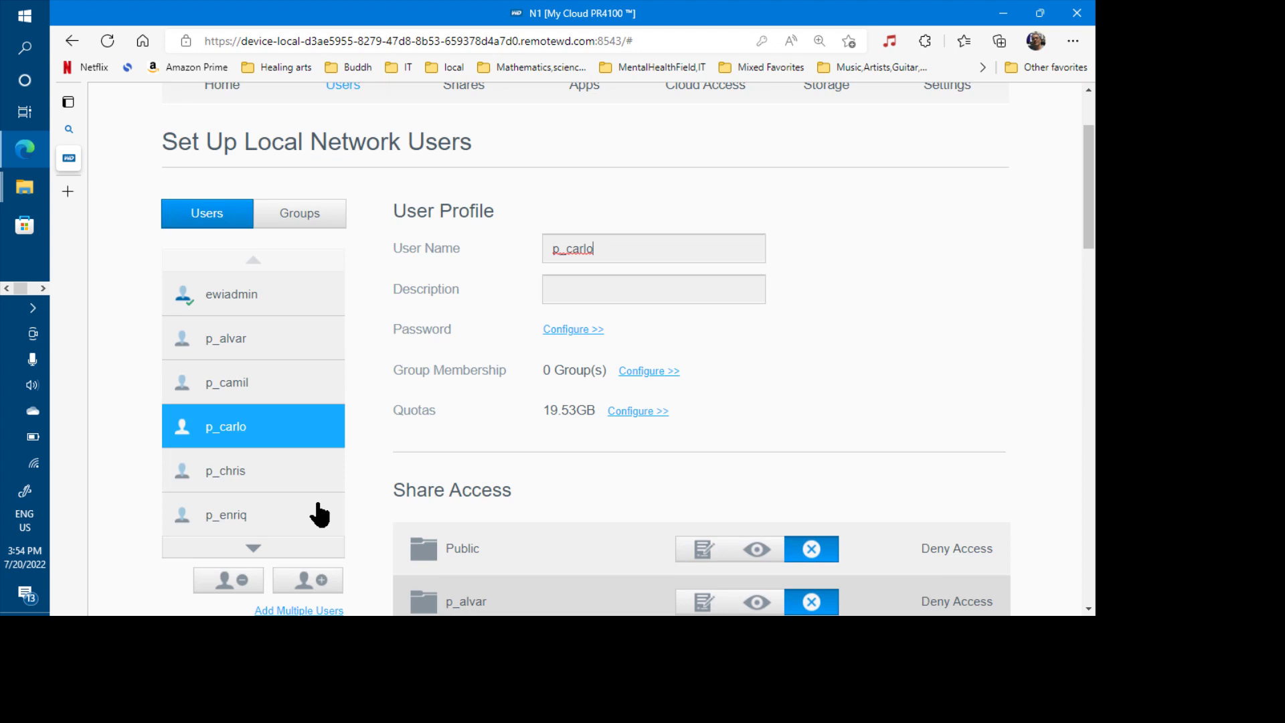
left_click(314, 471)
scroll(307, 444, "down", 2)
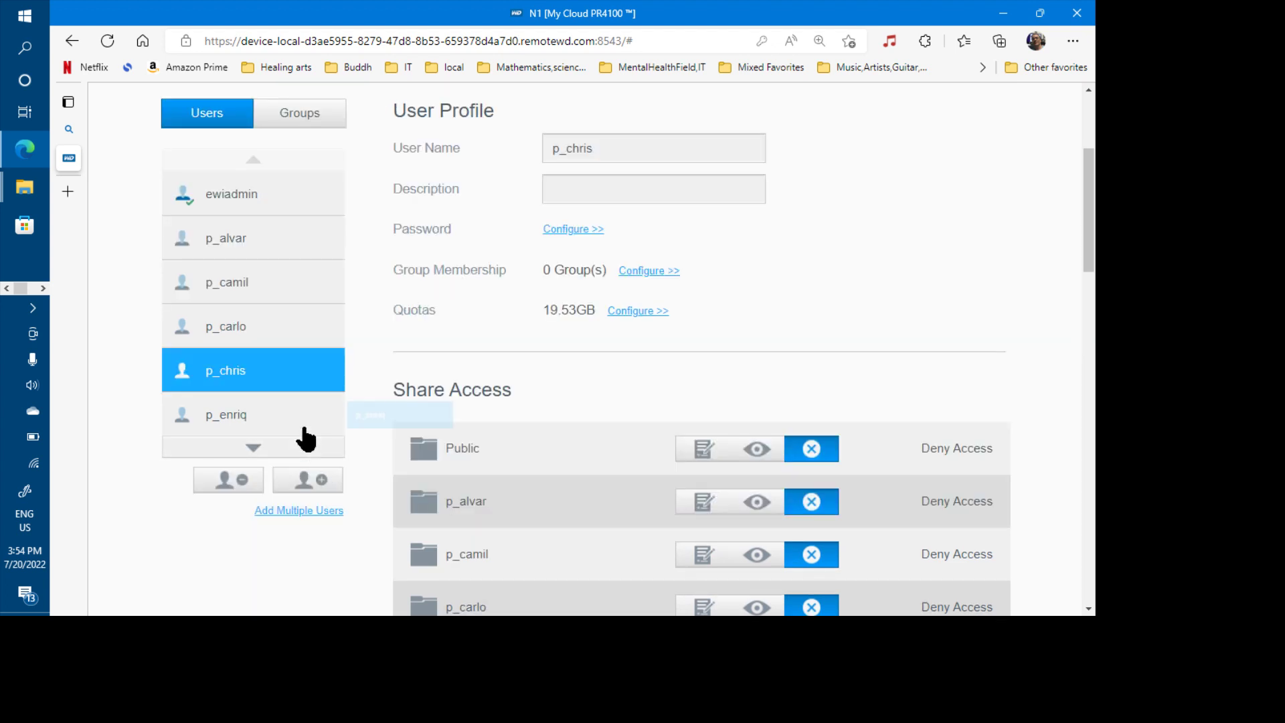
- Examine the profiles and share access of the fifth and sixth imported p_ users across all shares
left_click_drag(305, 428, 442, 408)
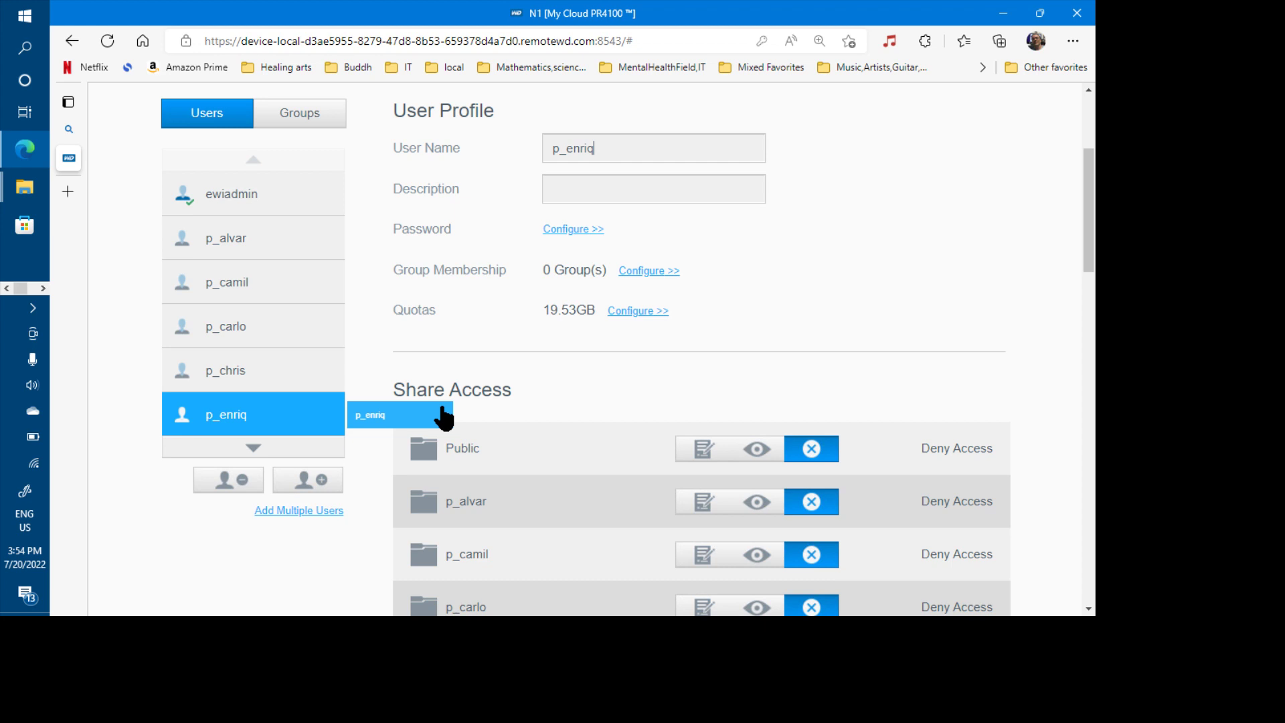
scroll(443, 415, "down", 4)
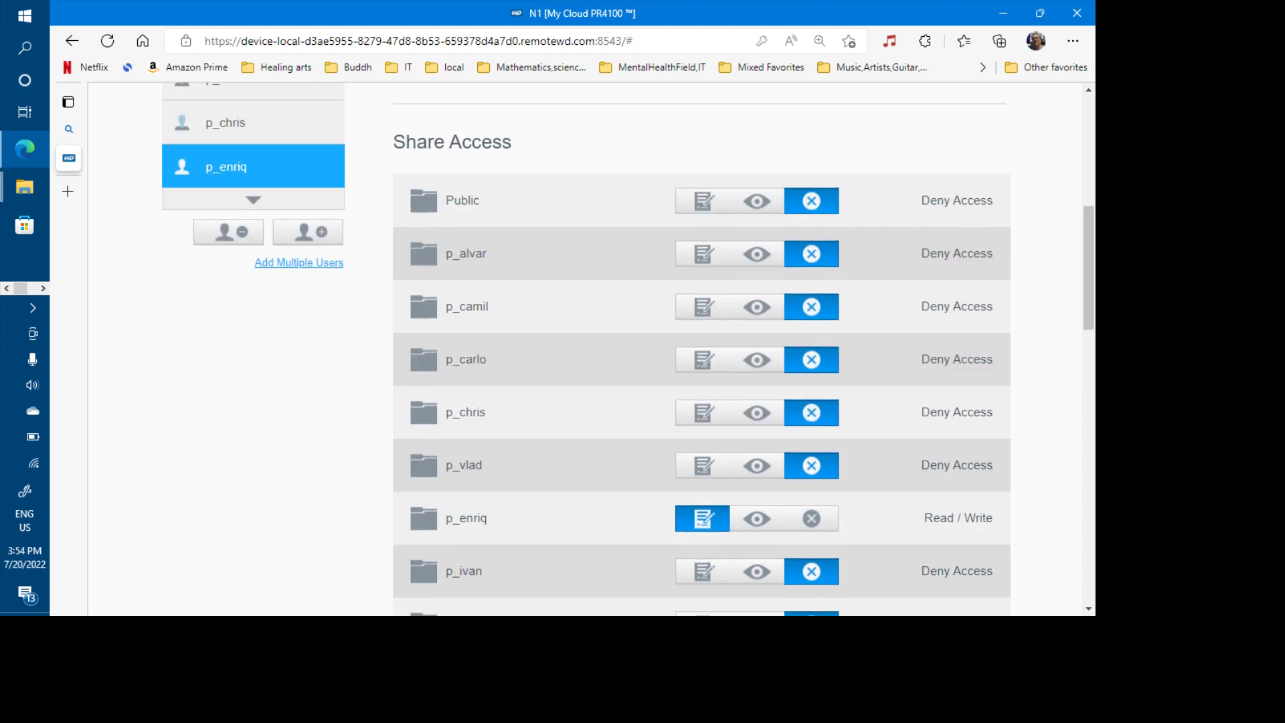
left_click(257, 201)
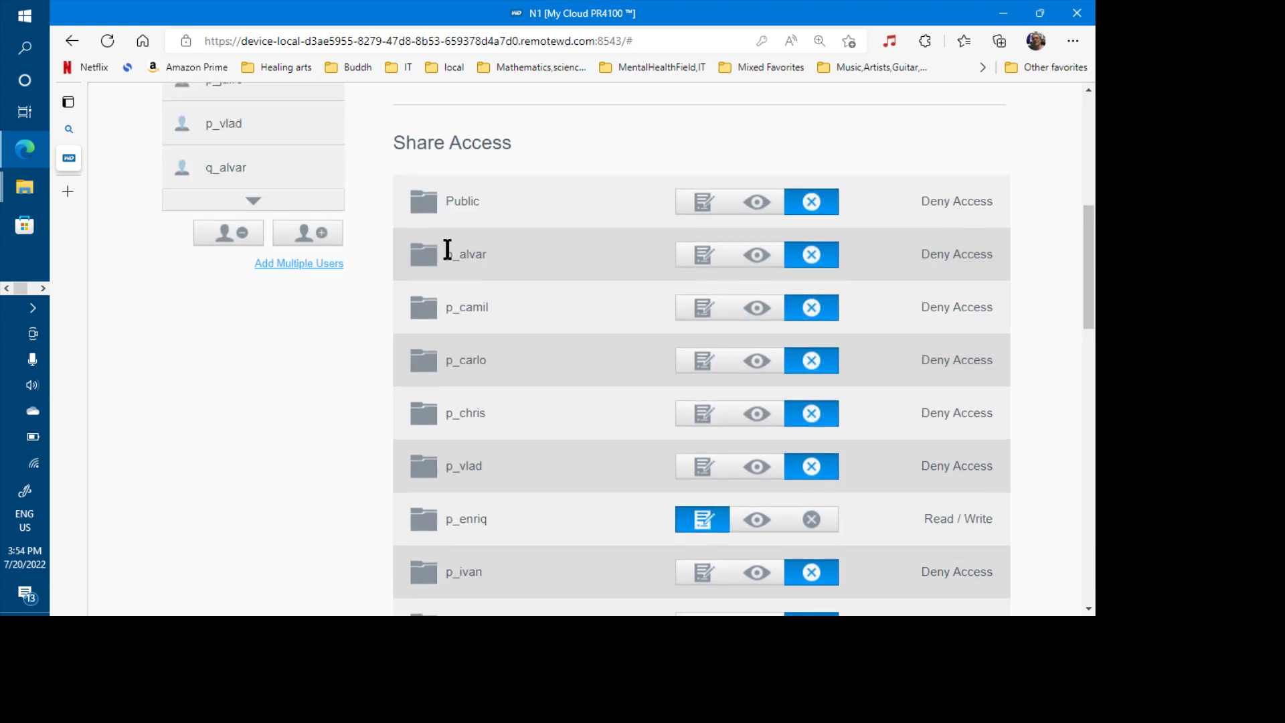
scroll(447, 249, "up", 4)
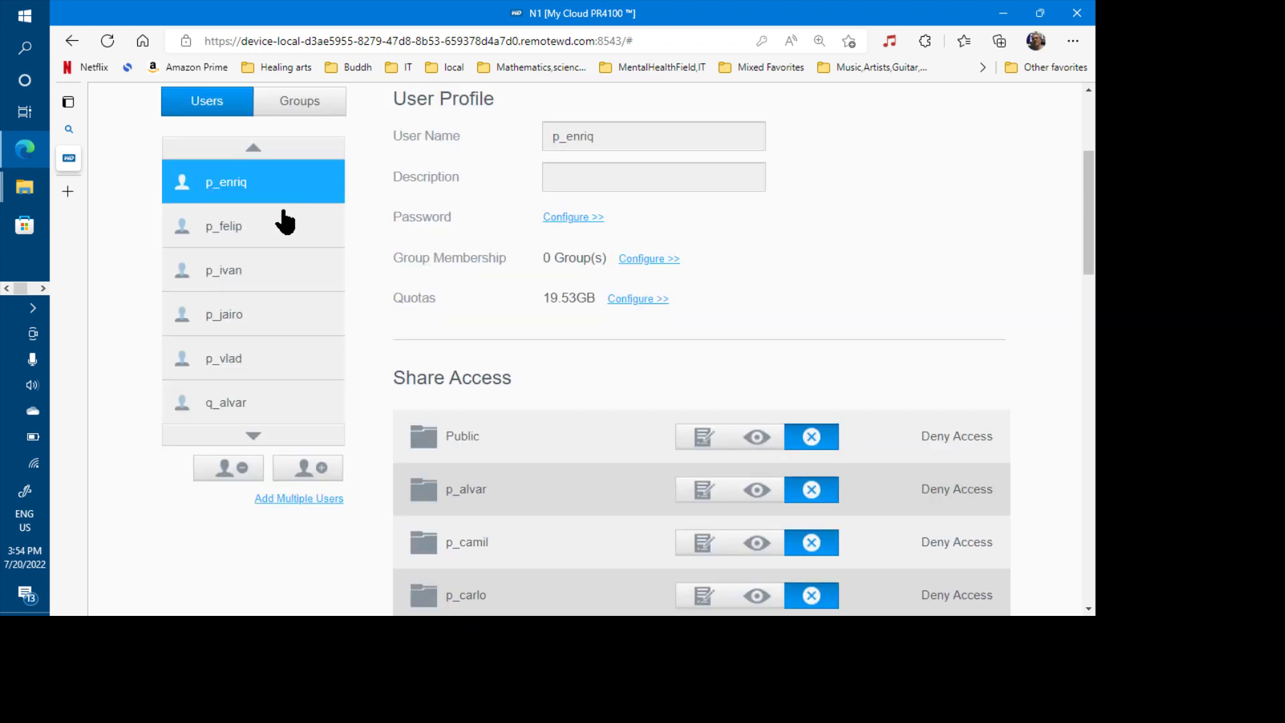
scroll(285, 223, "down", 8)
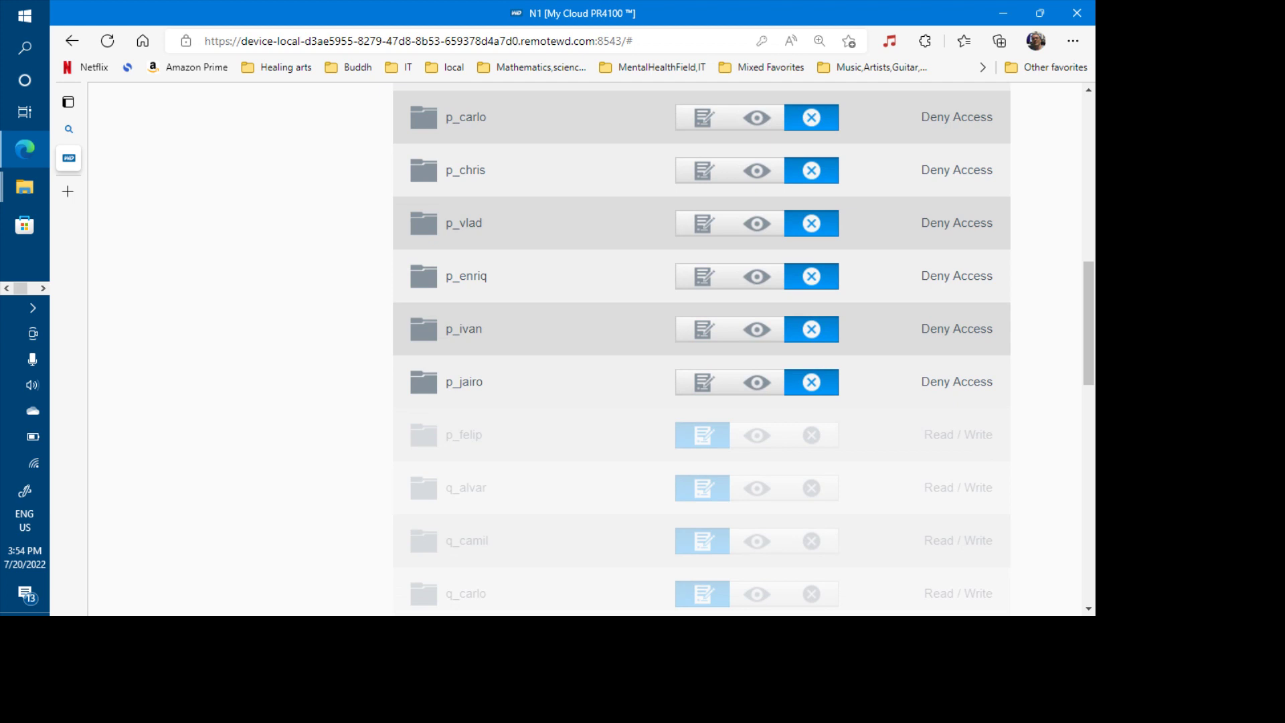
scroll(702, 348, "down", 7)
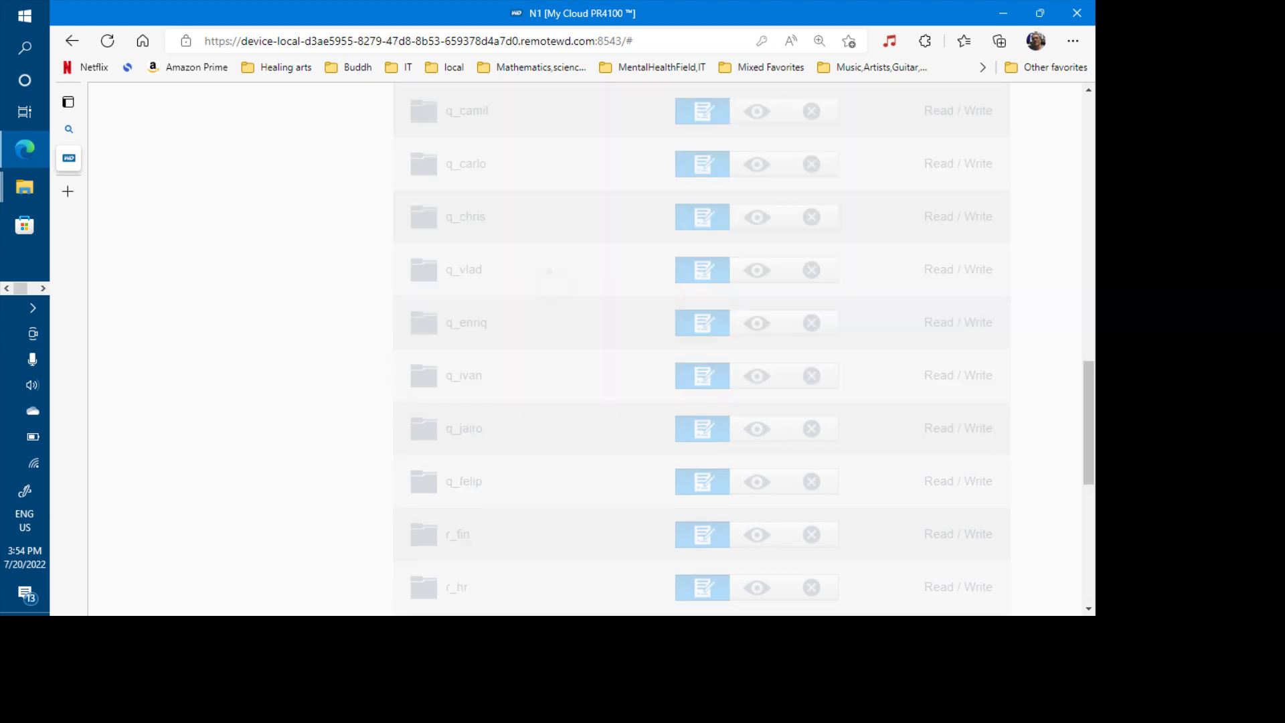
scroll(701, 348, "up", 8)
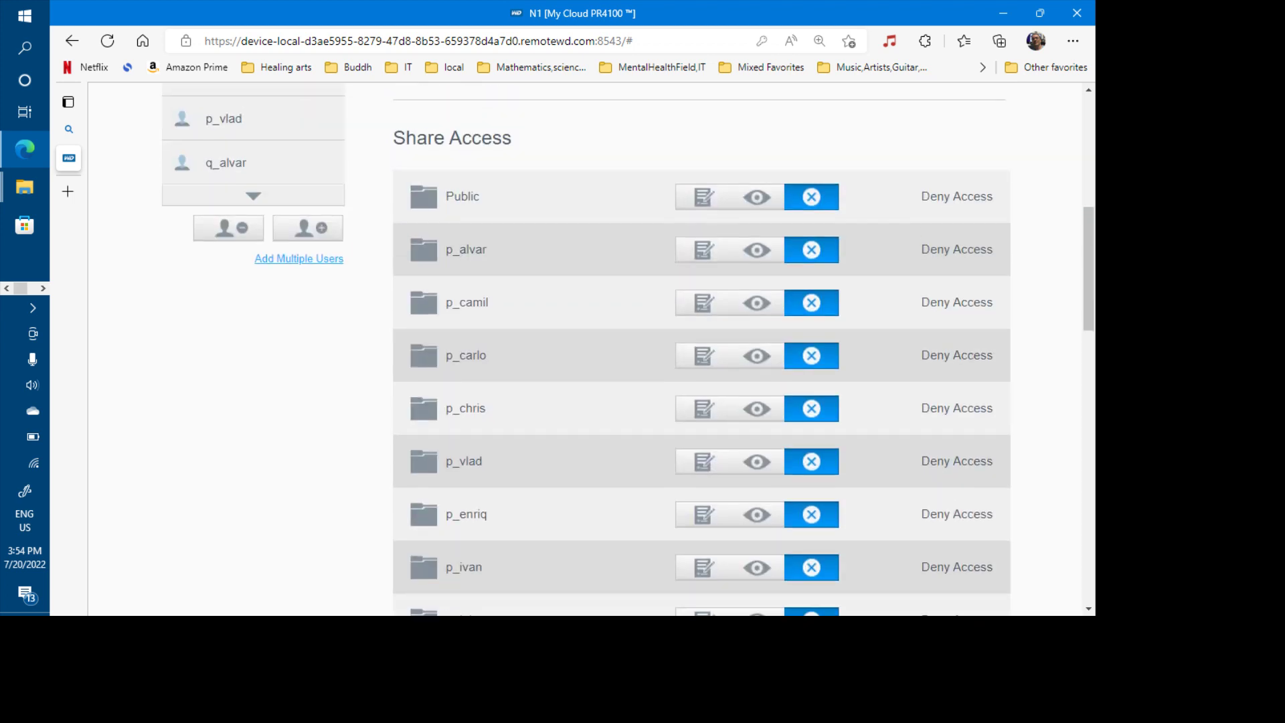
scroll(258, 211, "up", 3)
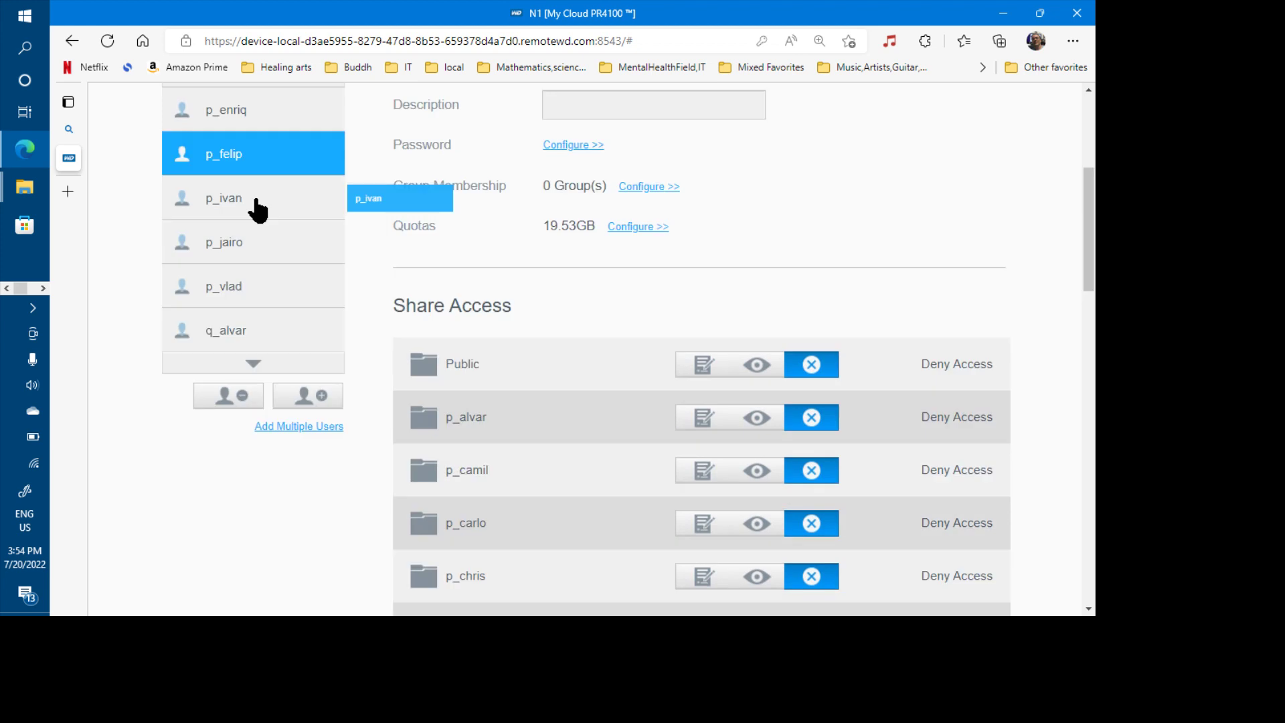
- Examine the profiles and share access of the seventh and eighth imported p_ users
left_click(257, 210)
scroll(258, 209, "down", 7)
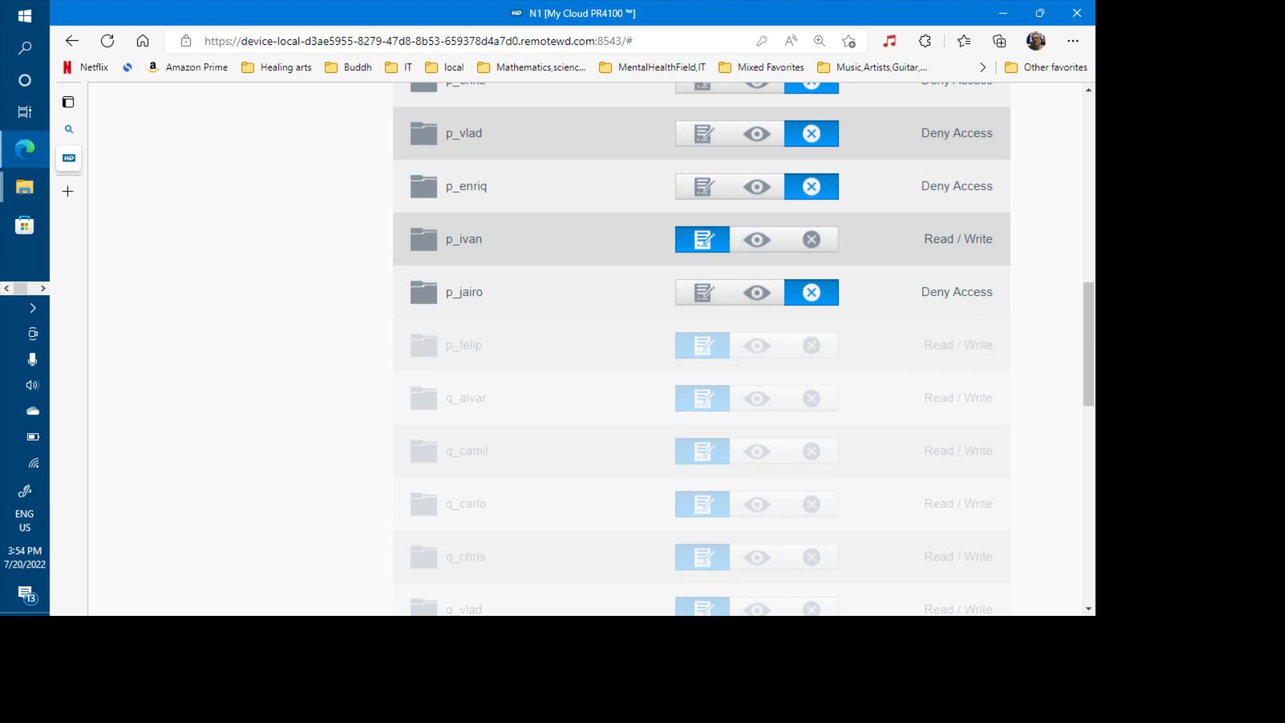
scroll(243, 131, "up", 8)
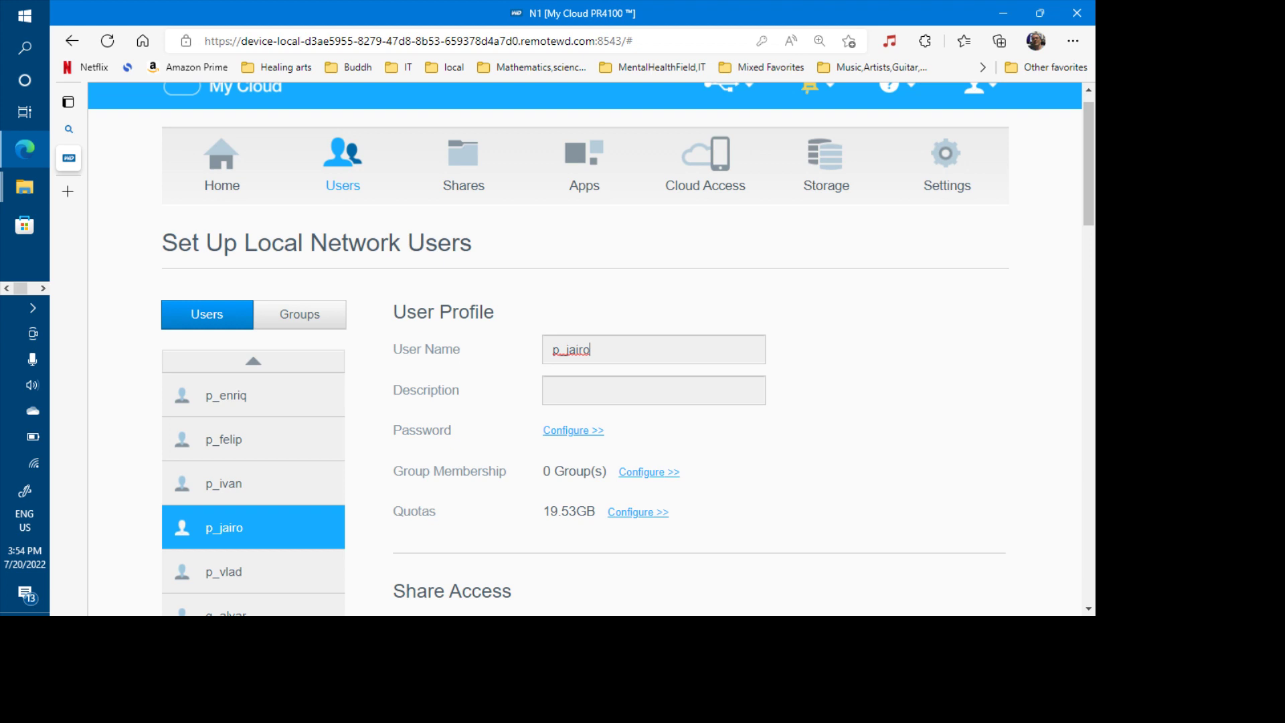
scroll(589, 348, "down", 8)
scroll(588, 348, "up", 2)
scroll(263, 435, "up", 3)
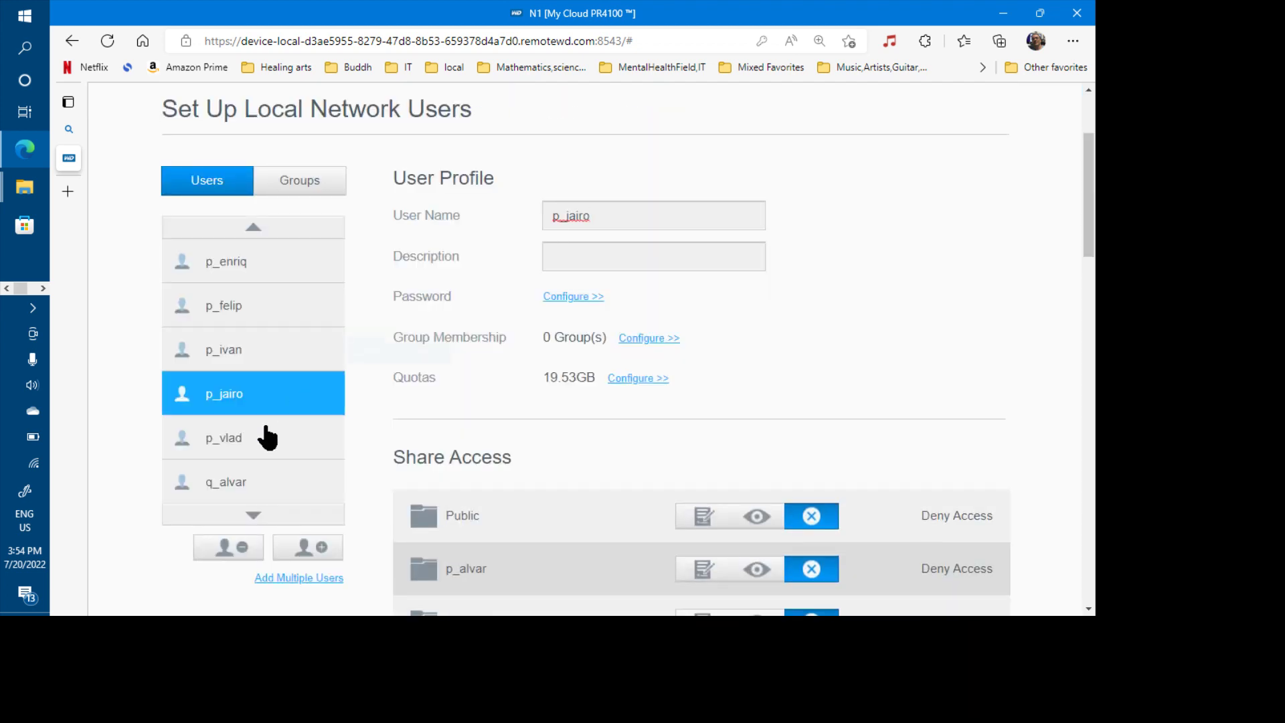
- Compare the quotas and share access of the last imported p_ user and the first q_ user
left_click(235, 453)
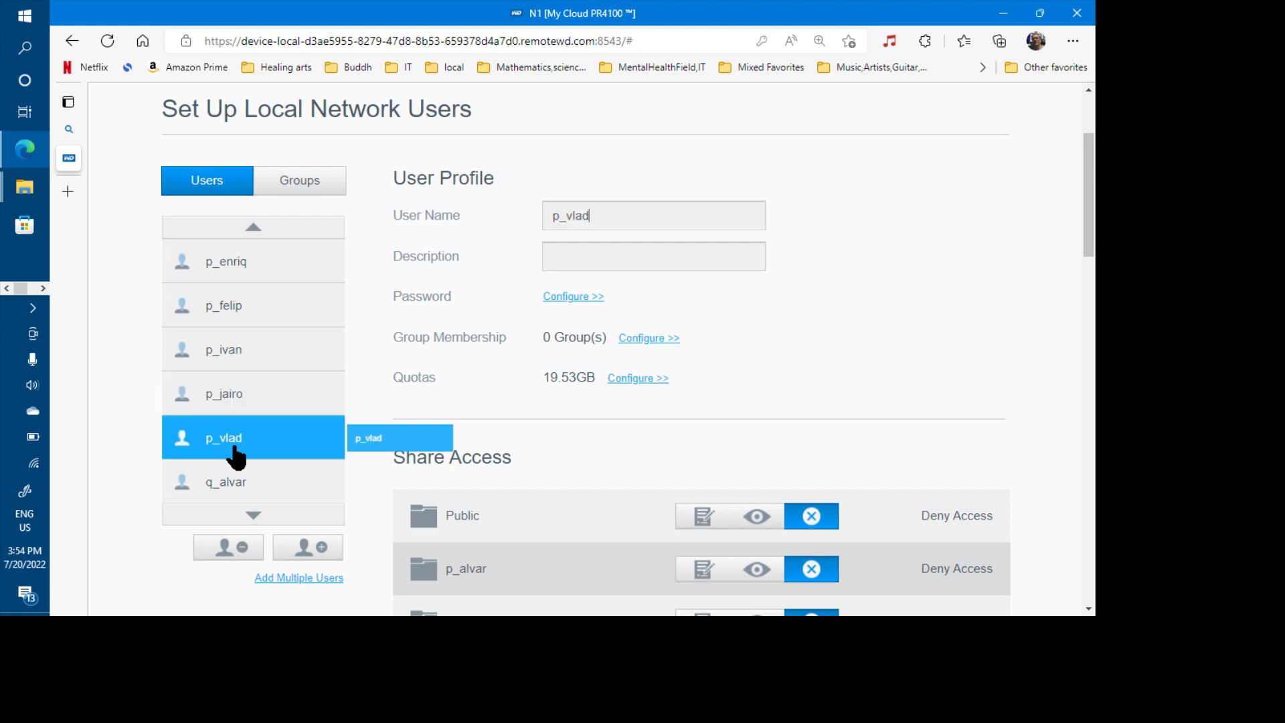
scroll(235, 457, "down", 2)
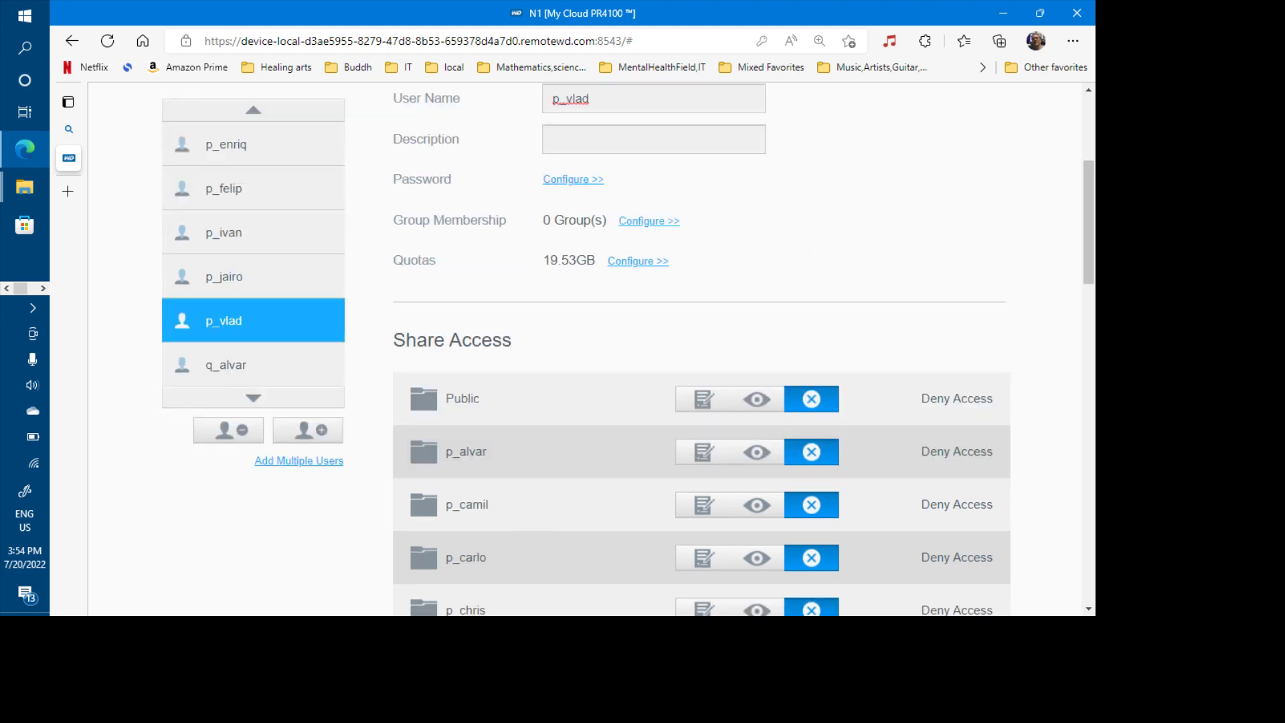
scroll(585, 348, "up", 2)
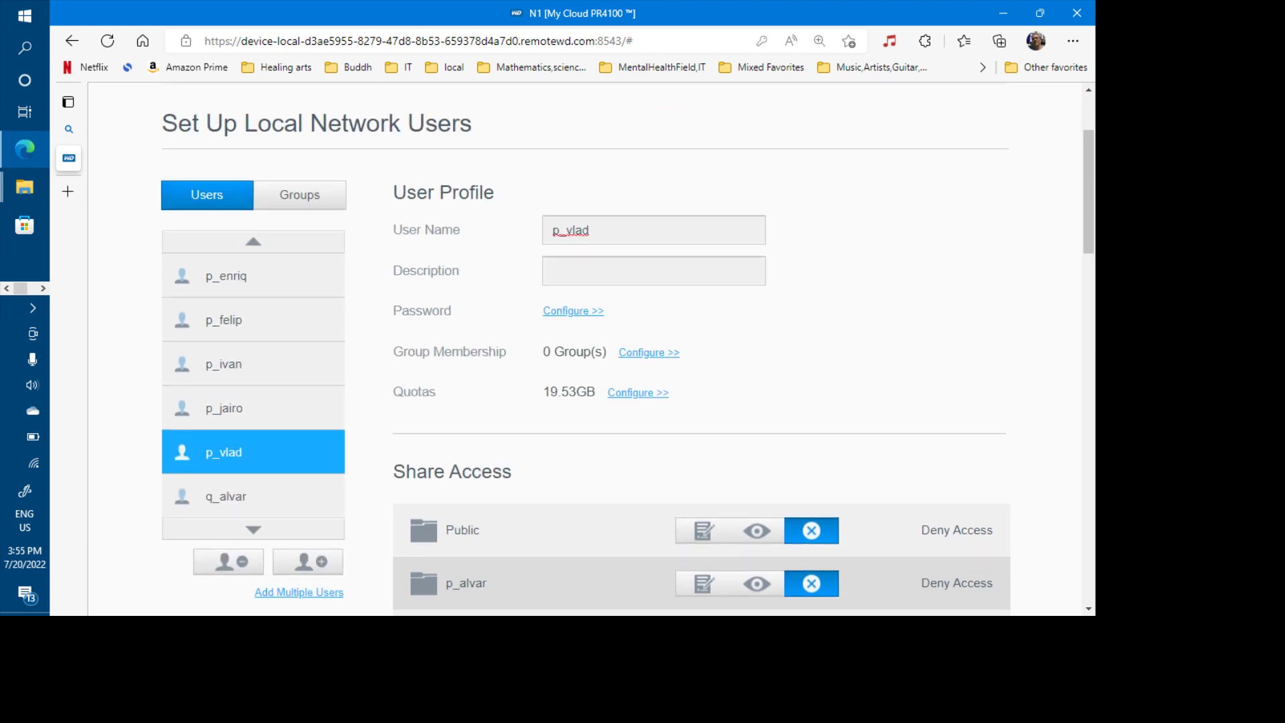
left_click(228, 496)
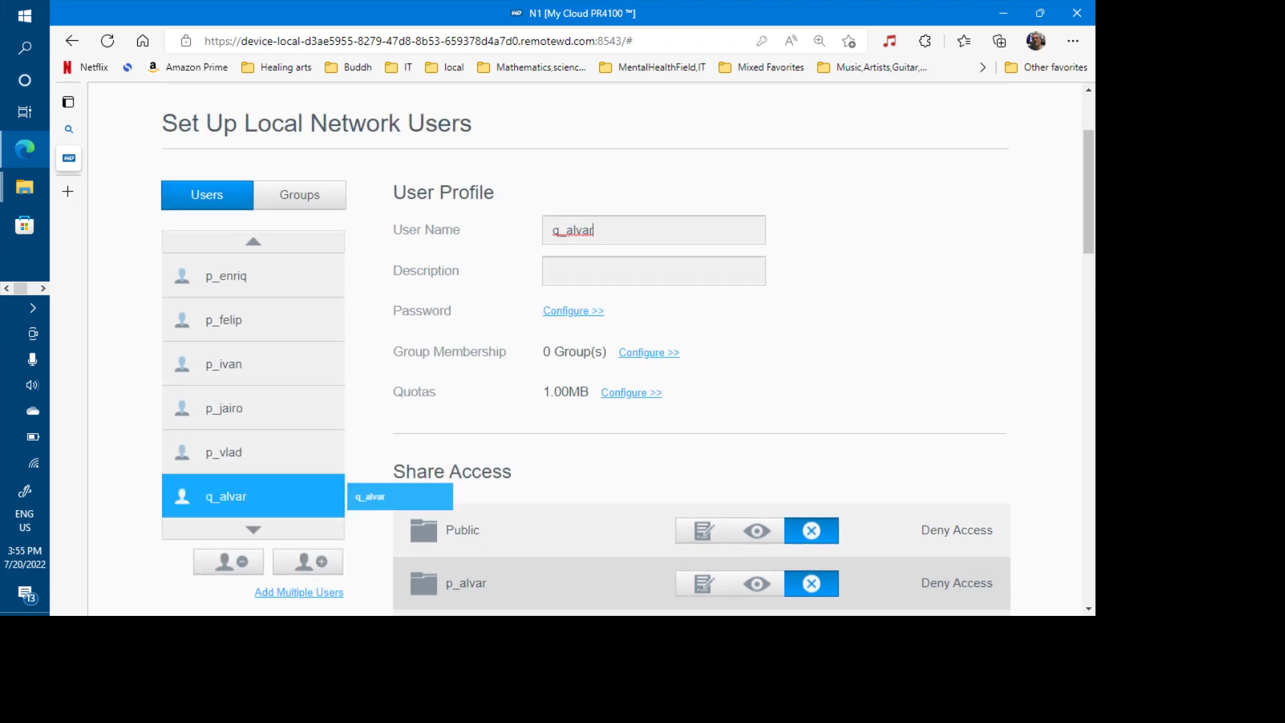
scroll(227, 495, "down", 2)
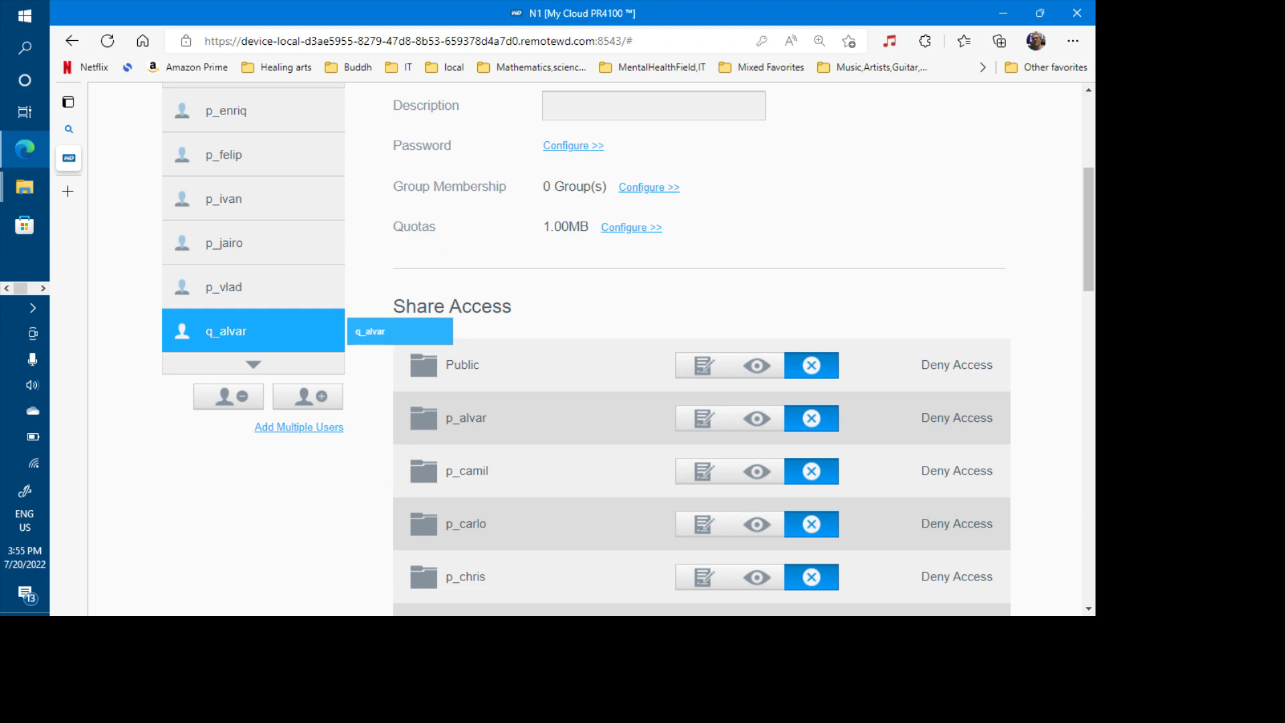
scroll(335, 332, "up", 2)
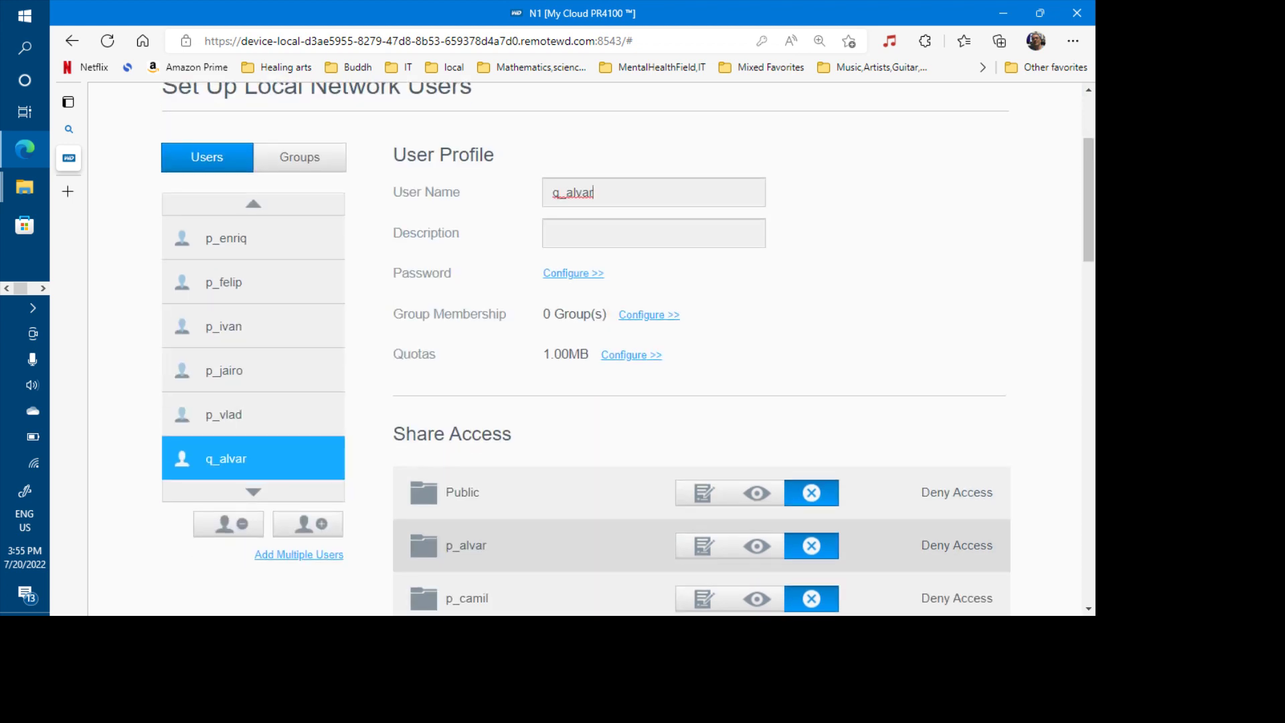
- Check the r_fin user's profile, quota and share access, past the q_ accounts in the user list
scroll(253, 348, "down", 5)
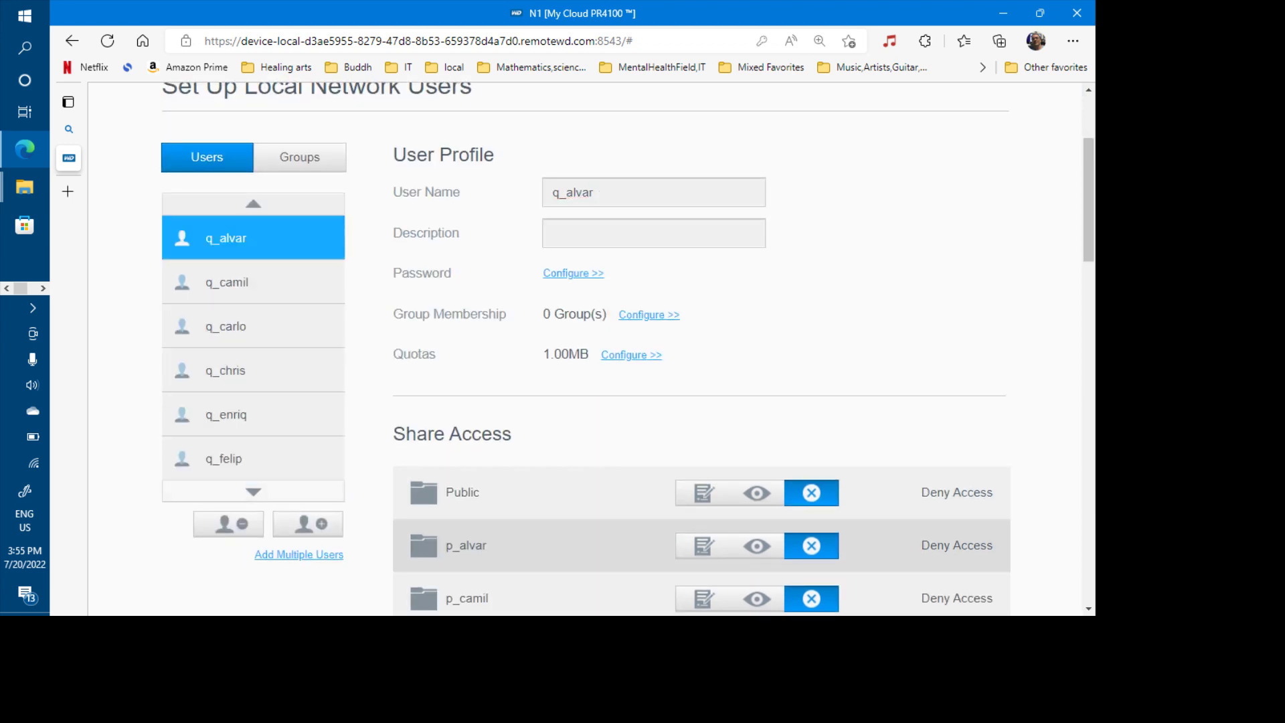
scroll(253, 348, "down", 5)
left_click(252, 414)
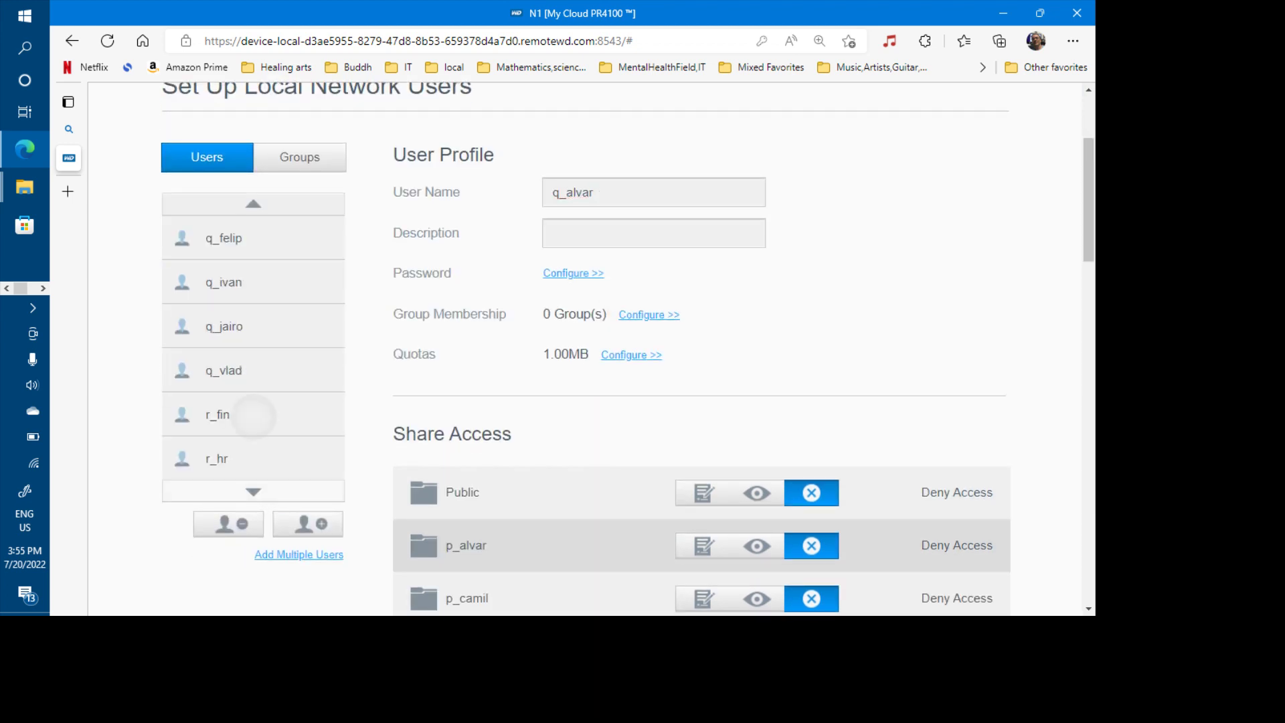
scroll(670, 402, "down", 2)
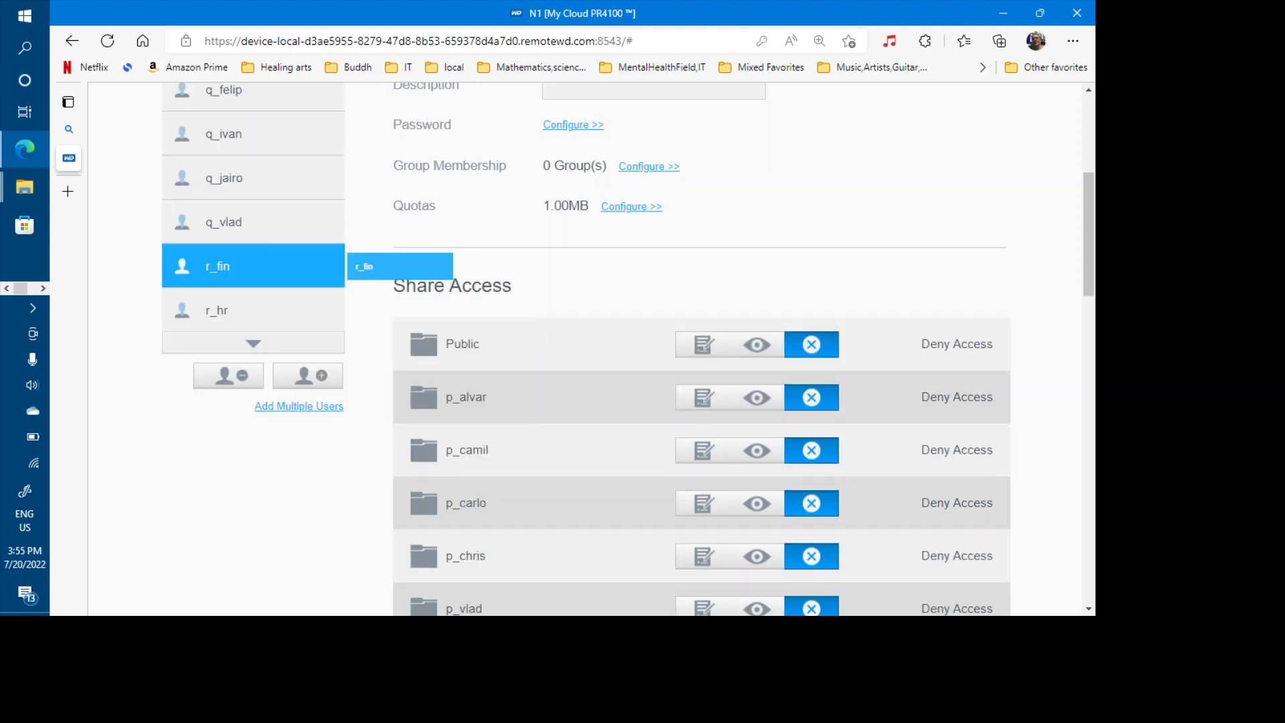
scroll(585, 348, "up", 5)
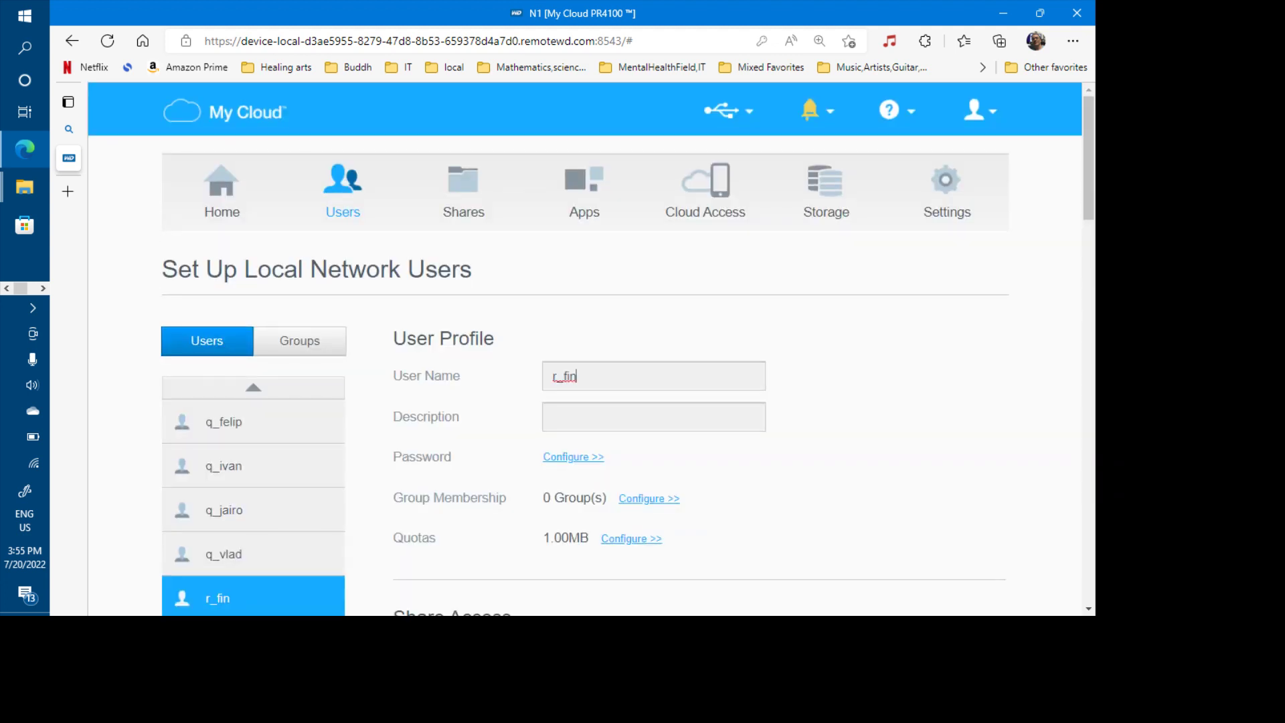
- Open the shares setup and examine the first p_ share's profile, share access and user access
left_click(463, 191)
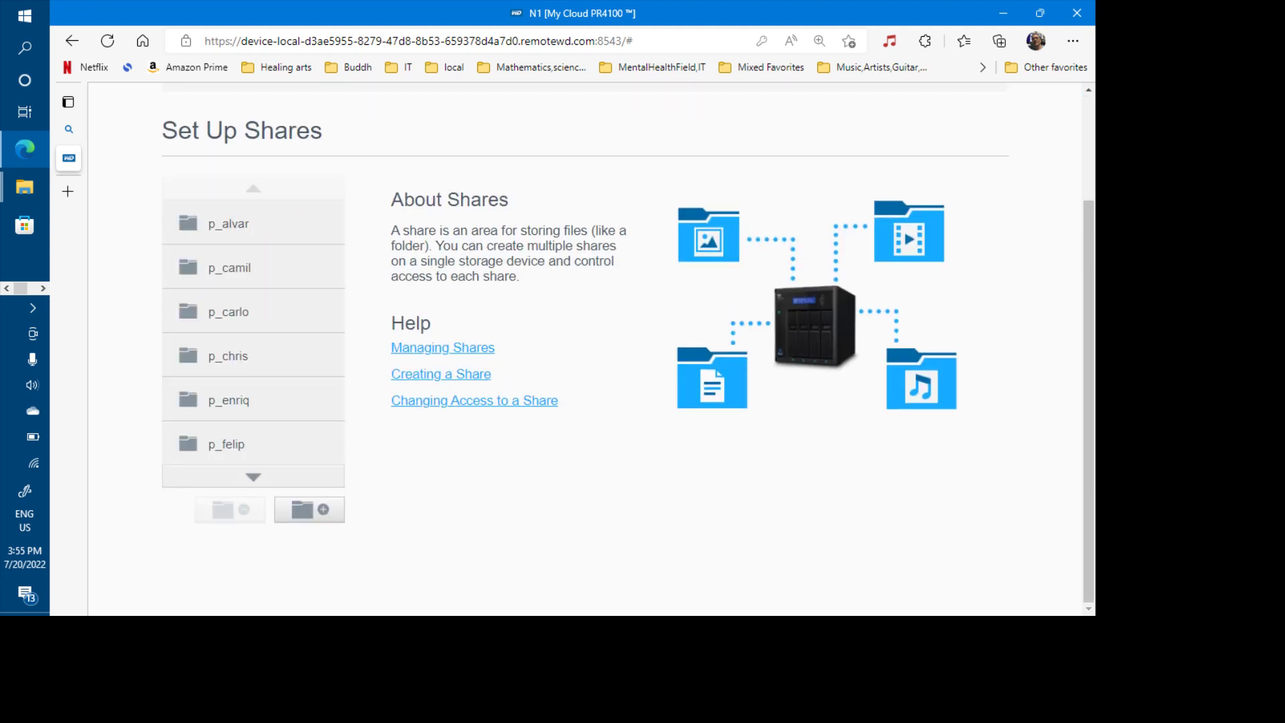
left_click(227, 222)
scroll(699, 341, "up", 5)
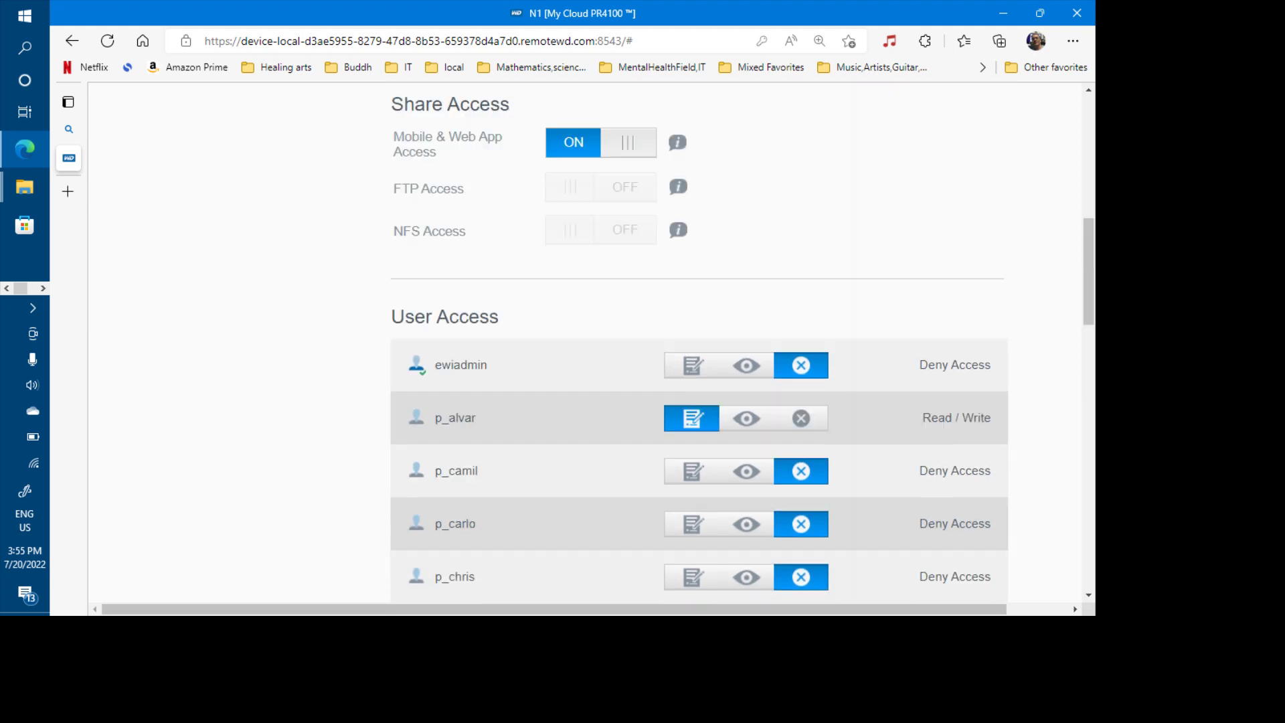
scroll(586, 342, "up", 5)
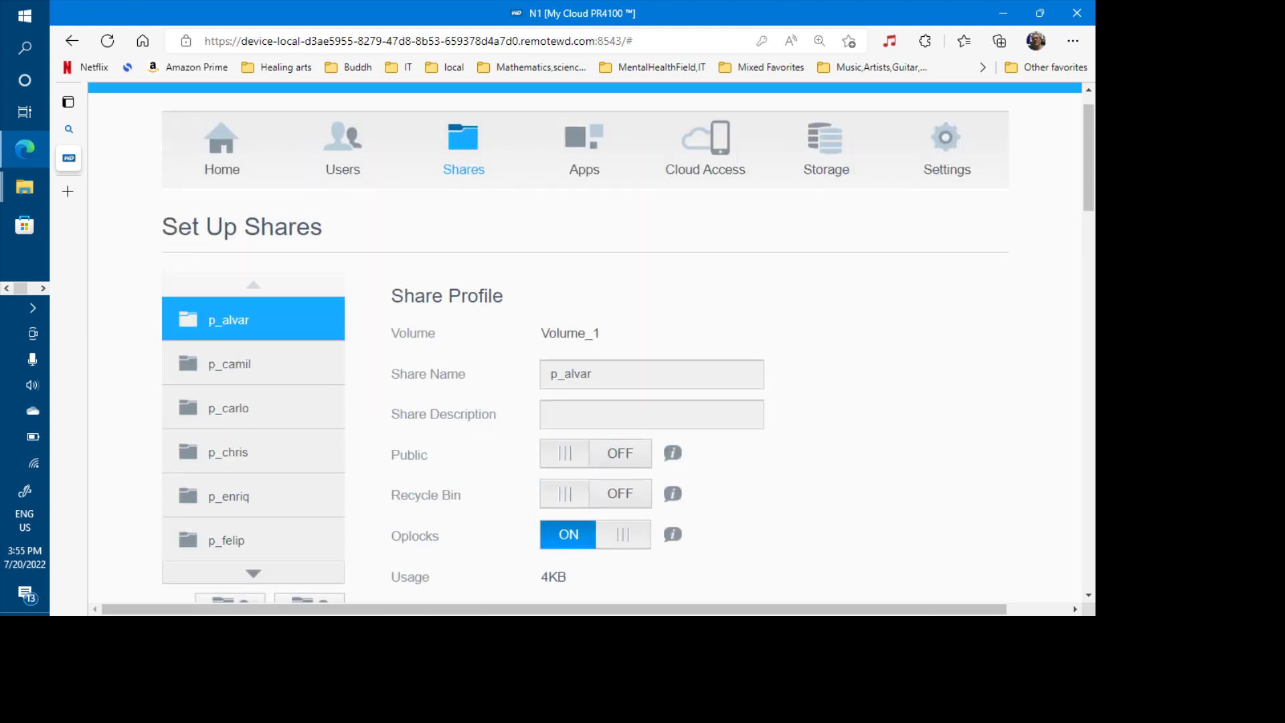
scroll(321, 374, "up", 1)
- Examine the second p_ share's profile settings and its access for every user, from the p_ through the s_ accounts
left_click(322, 401)
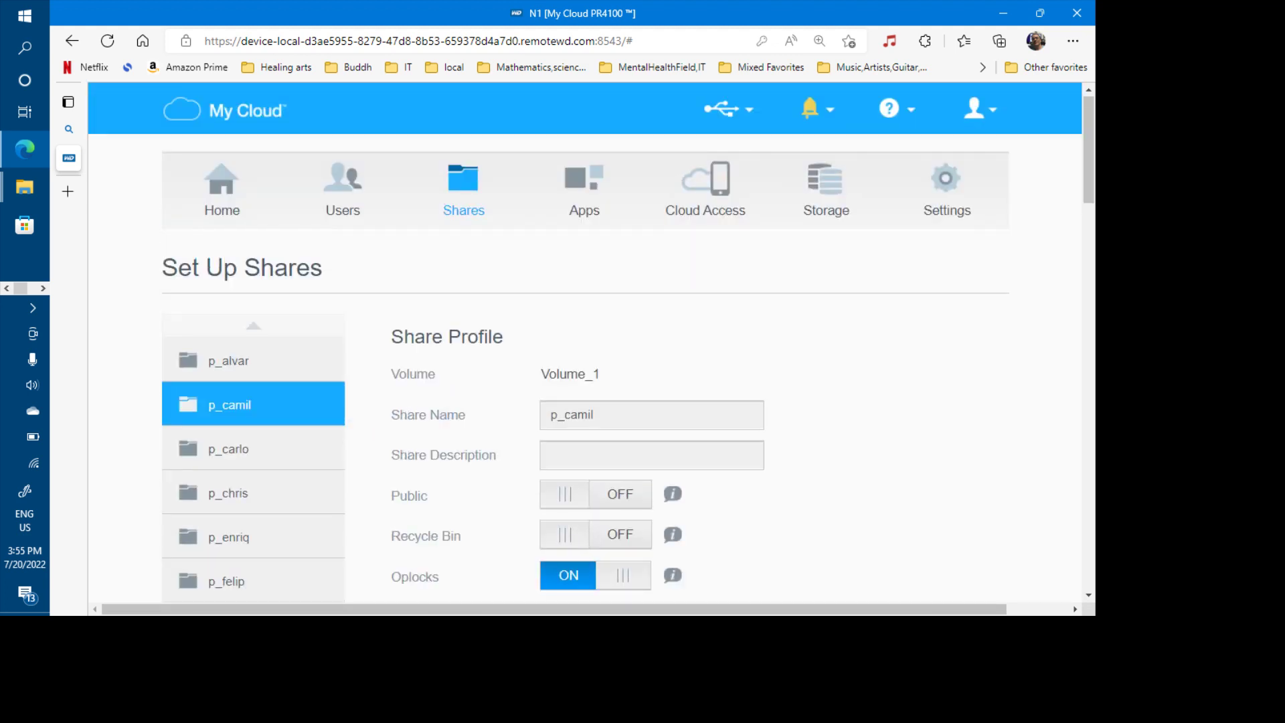
scroll(585, 341, "down", 10)
scroll(699, 342, "down", 15)
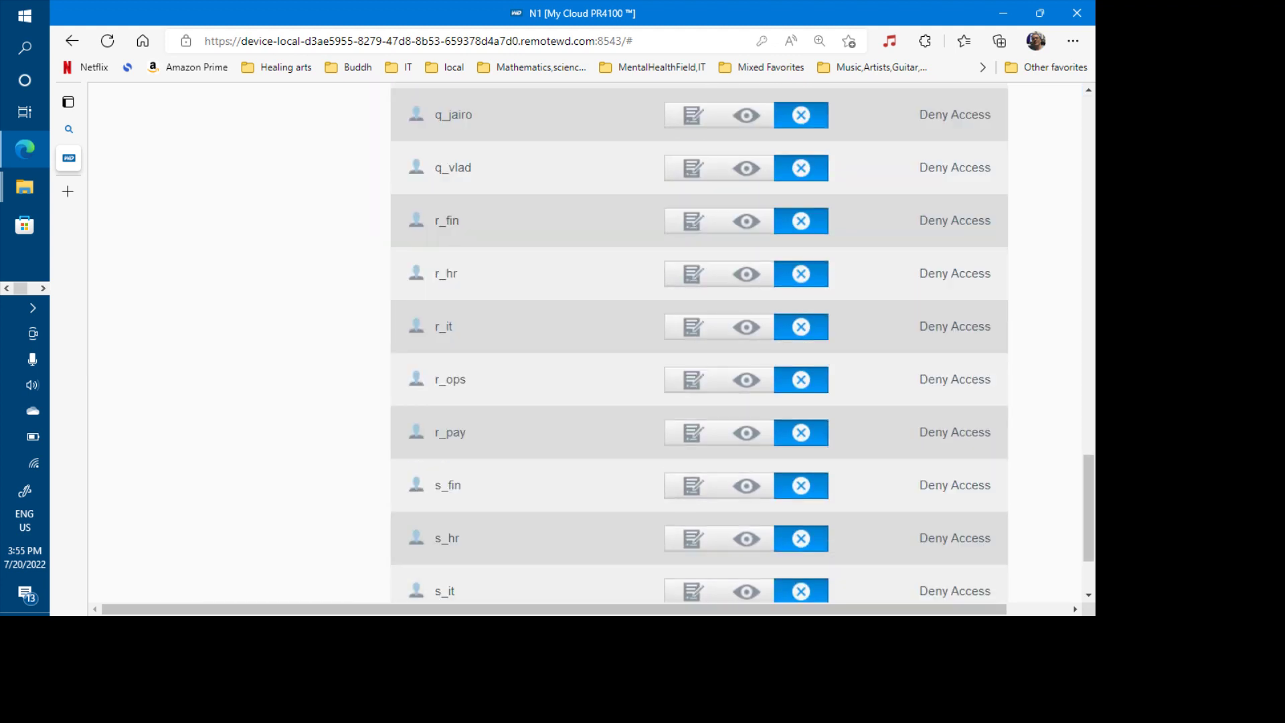
scroll(700, 341, "up", 15)
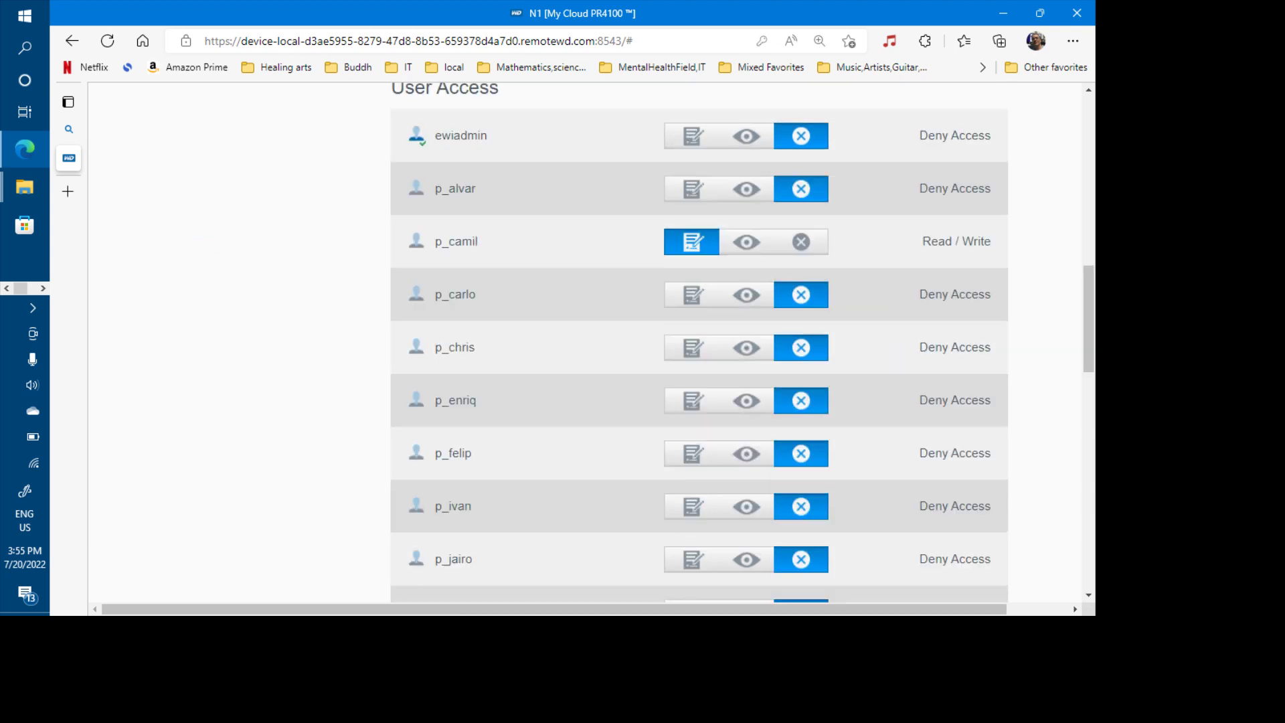
scroll(699, 341, "up", 3)
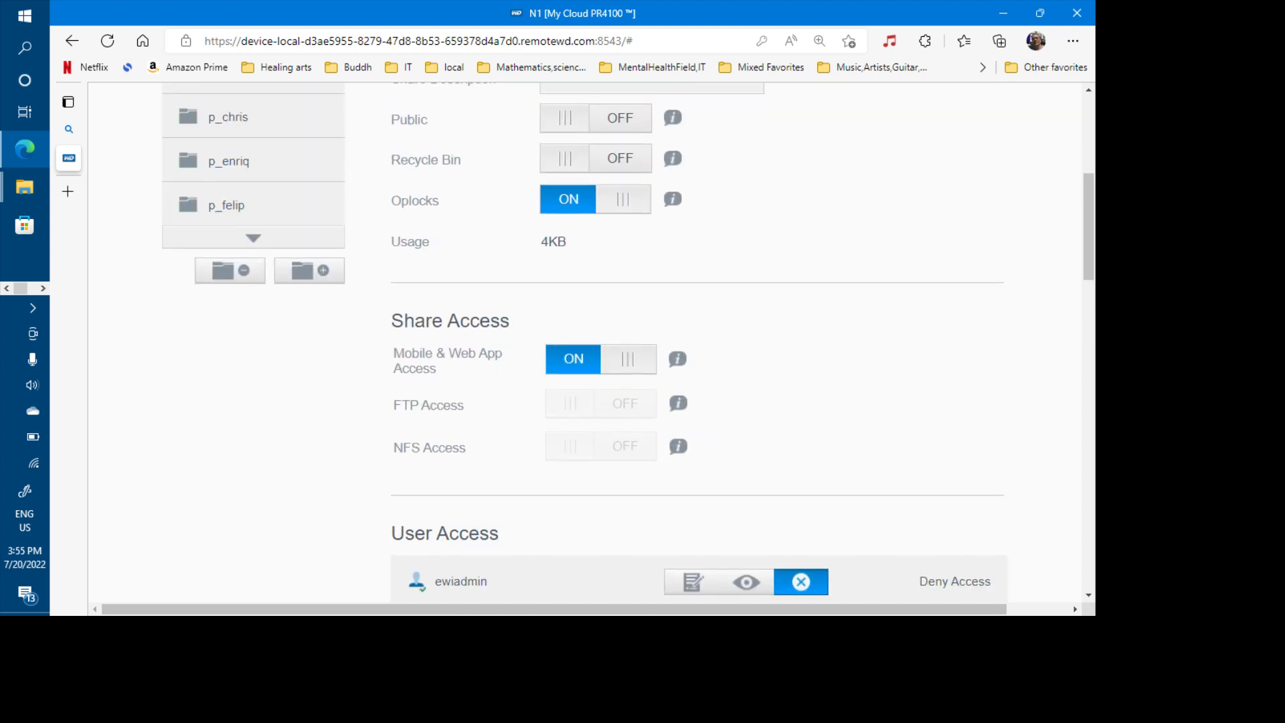
scroll(699, 341, "up", 2)
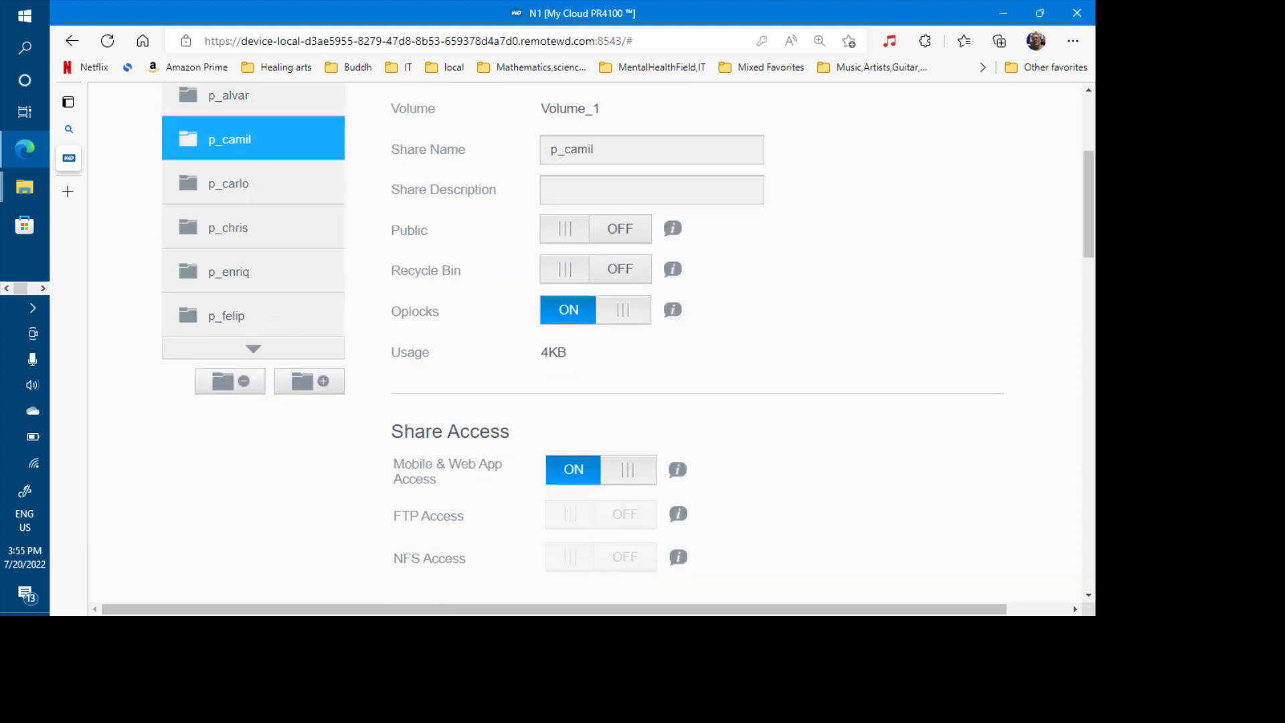
- Examine the first q_ share's profile and user access, and continue through the share list to the r_ shares
left_click(253, 348)
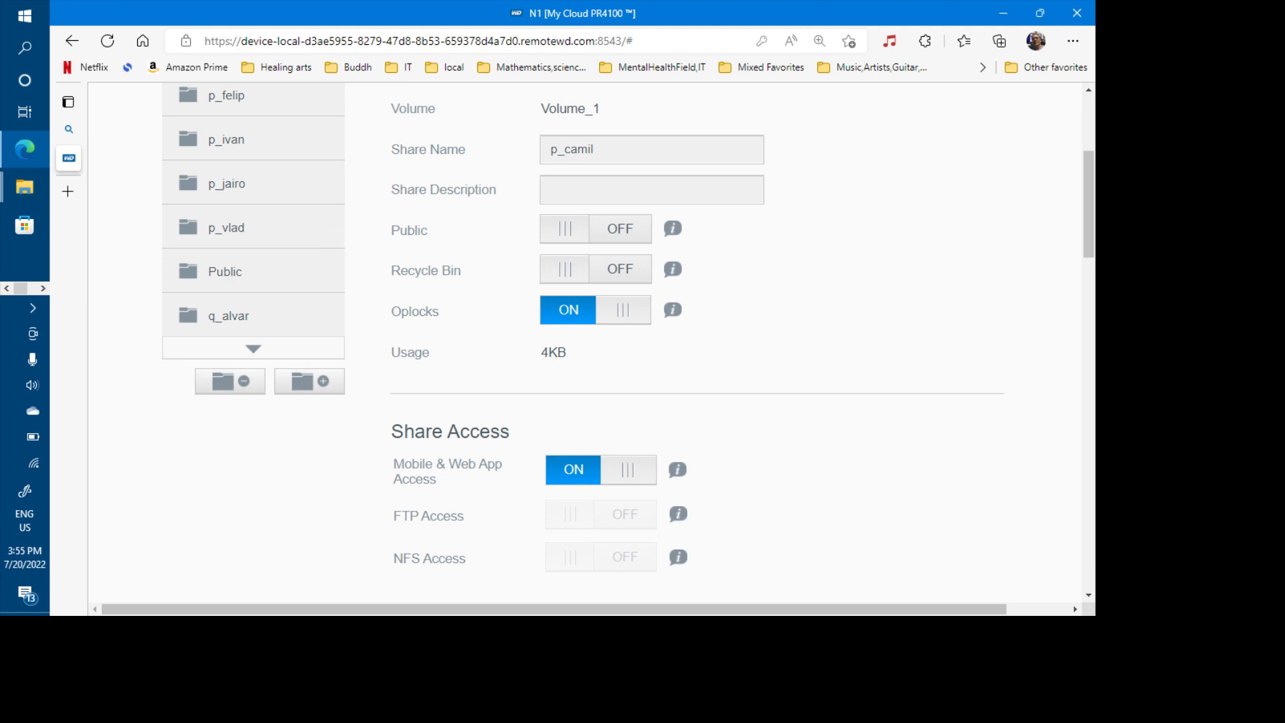
left_click(253, 315)
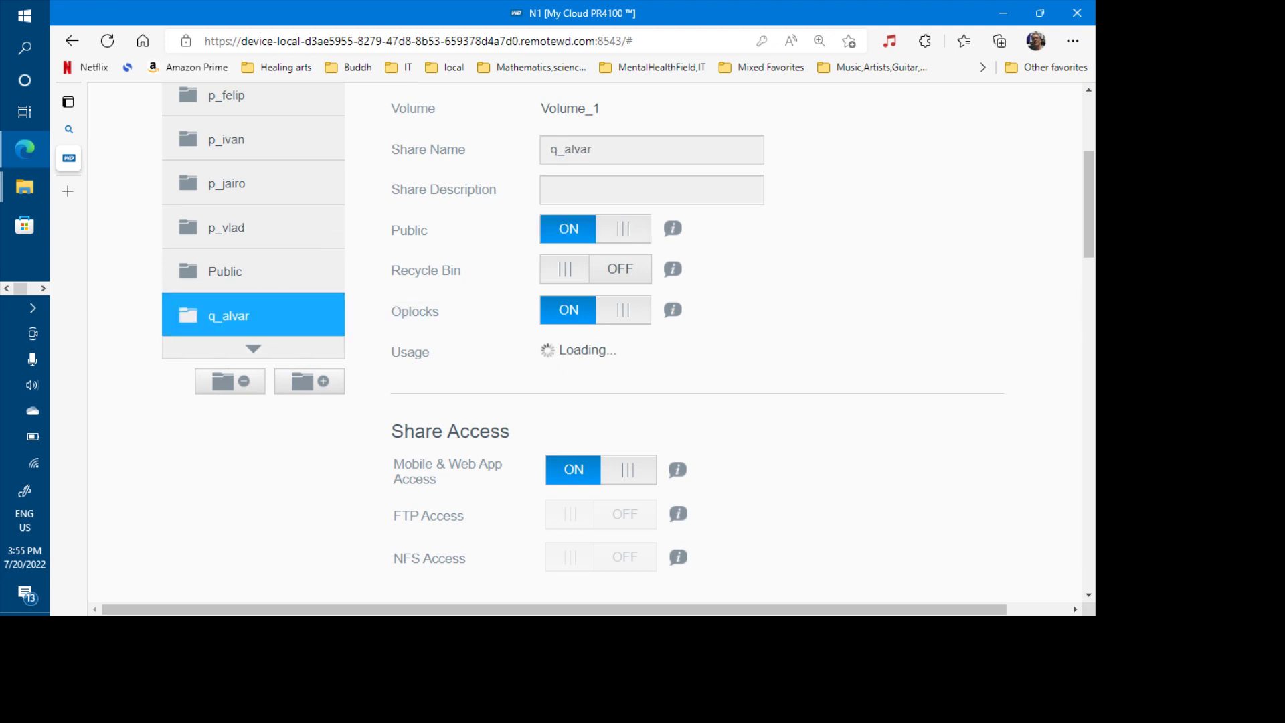
scroll(699, 341, "down", 7)
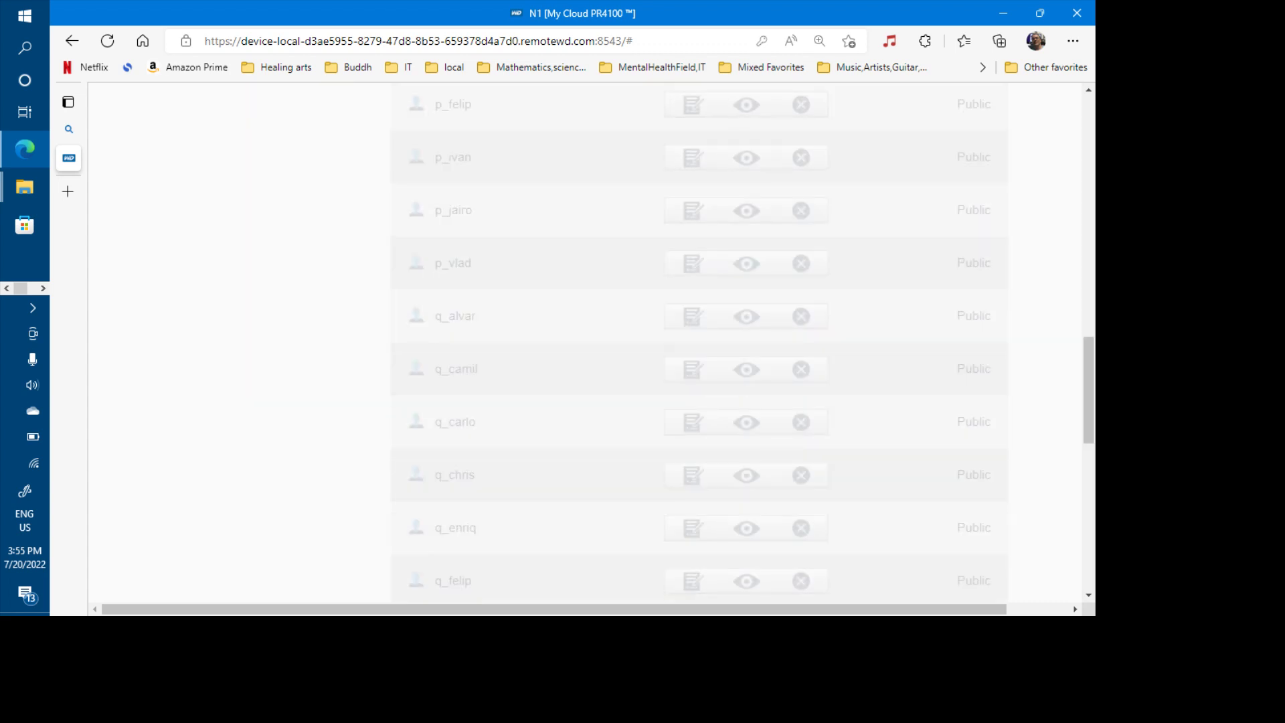
scroll(520, 512, "up", 7)
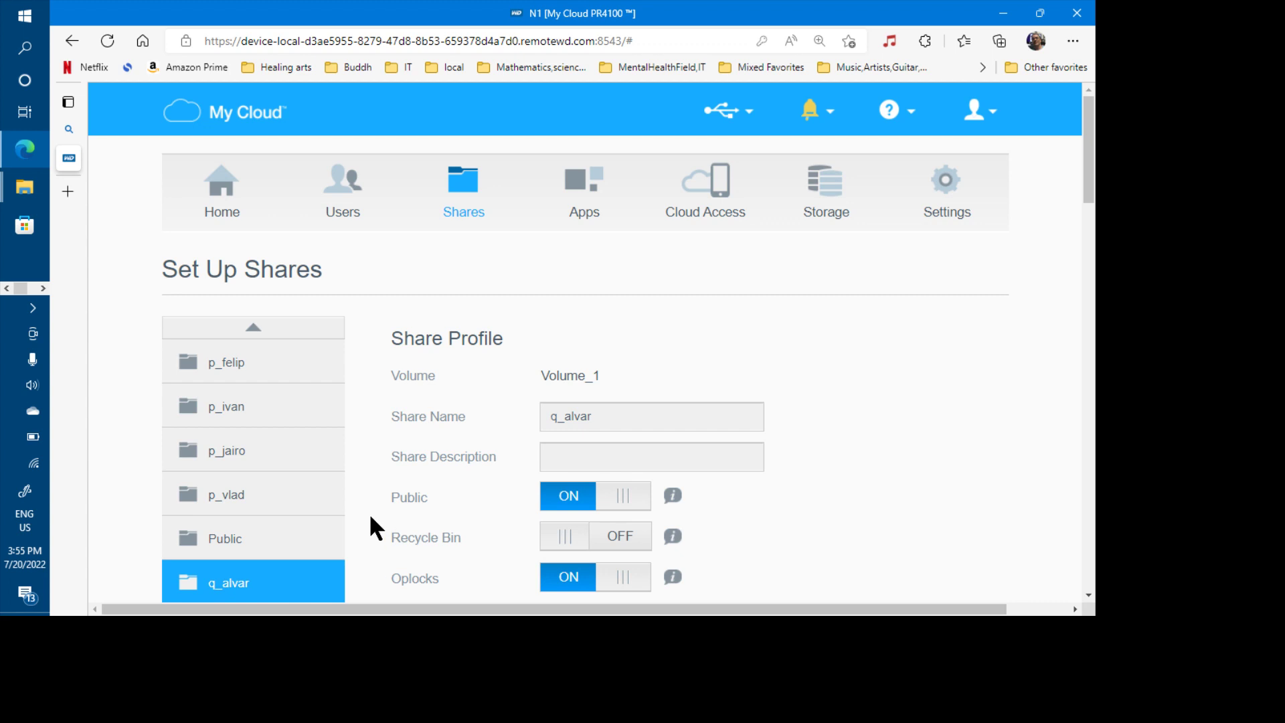
scroll(368, 513, "down", 3)
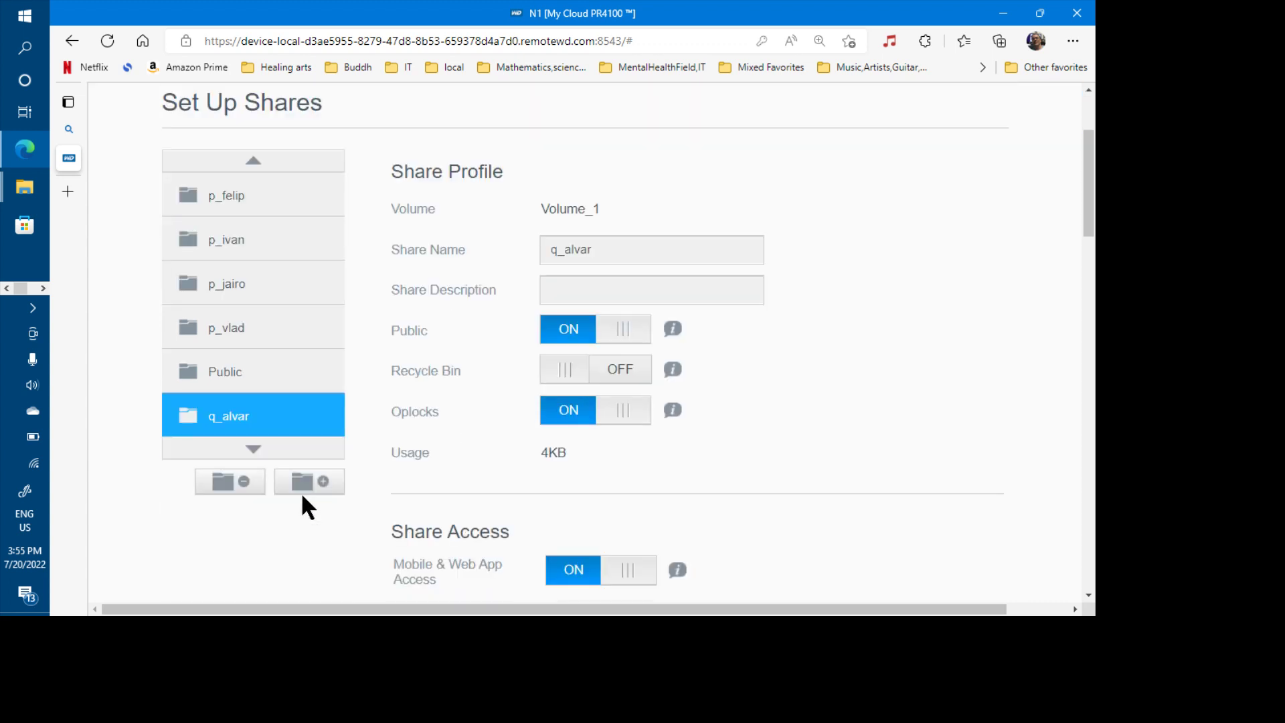
left_click(252, 450)
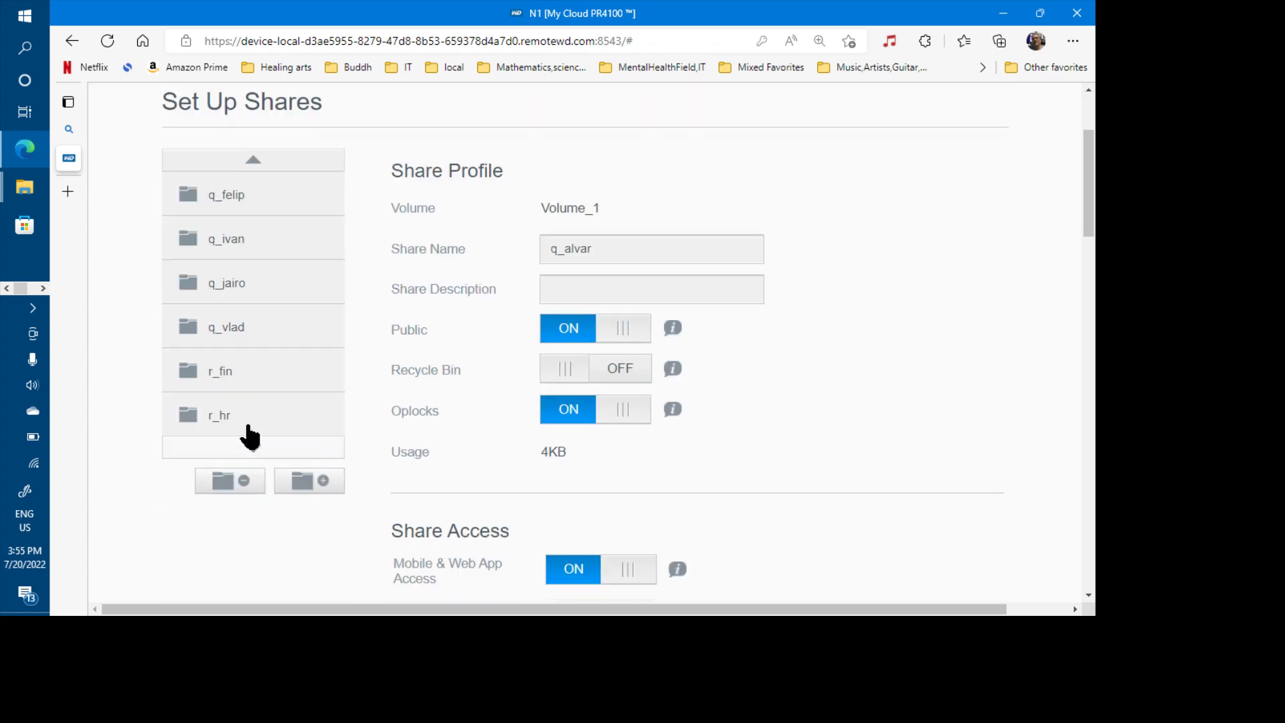
- Examine the r_fin share's profile, share access and user access, and open the s_fin share's profile
left_click(234, 377)
scroll(438, 480, "down", 8)
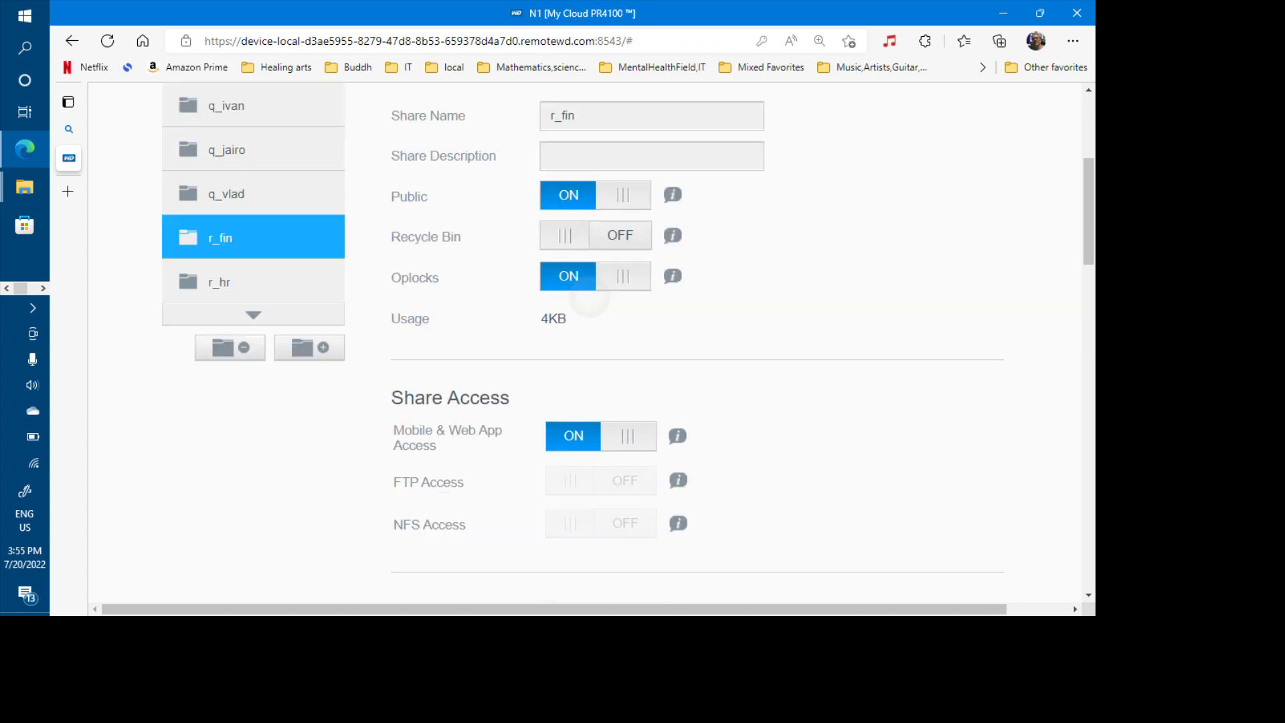
scroll(576, 341, "up", 4)
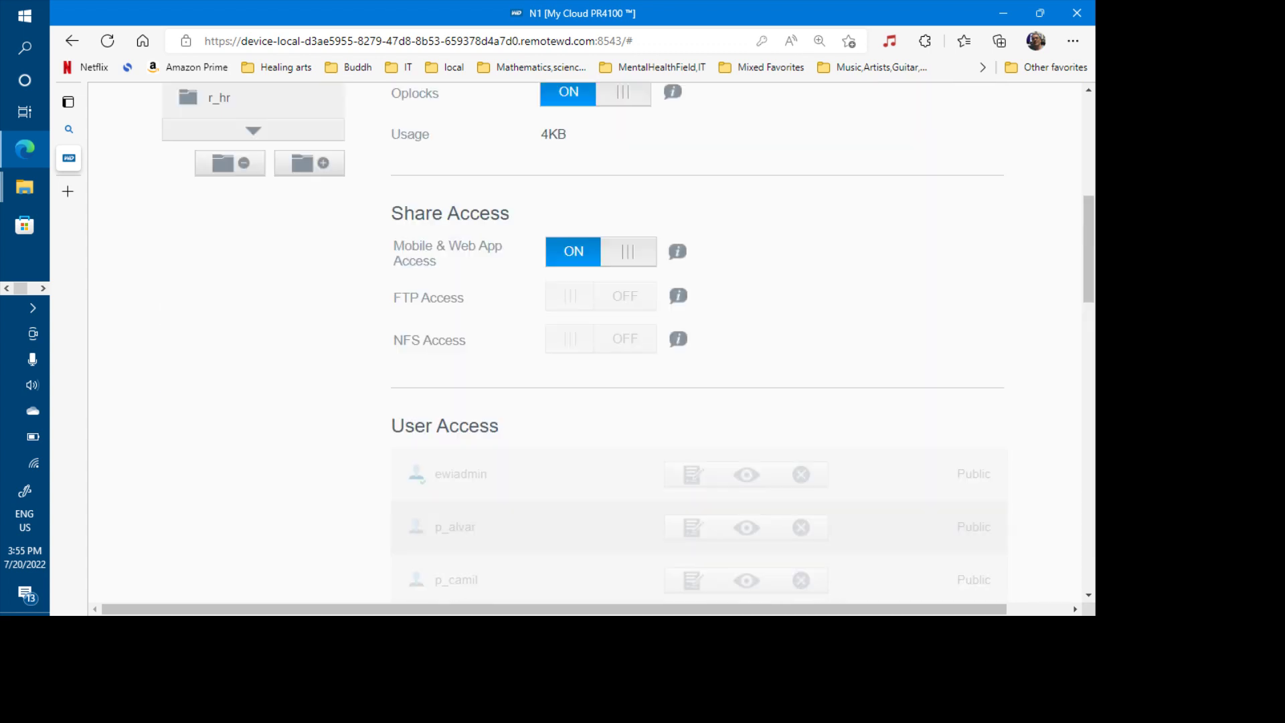
scroll(249, 468, "up", 6)
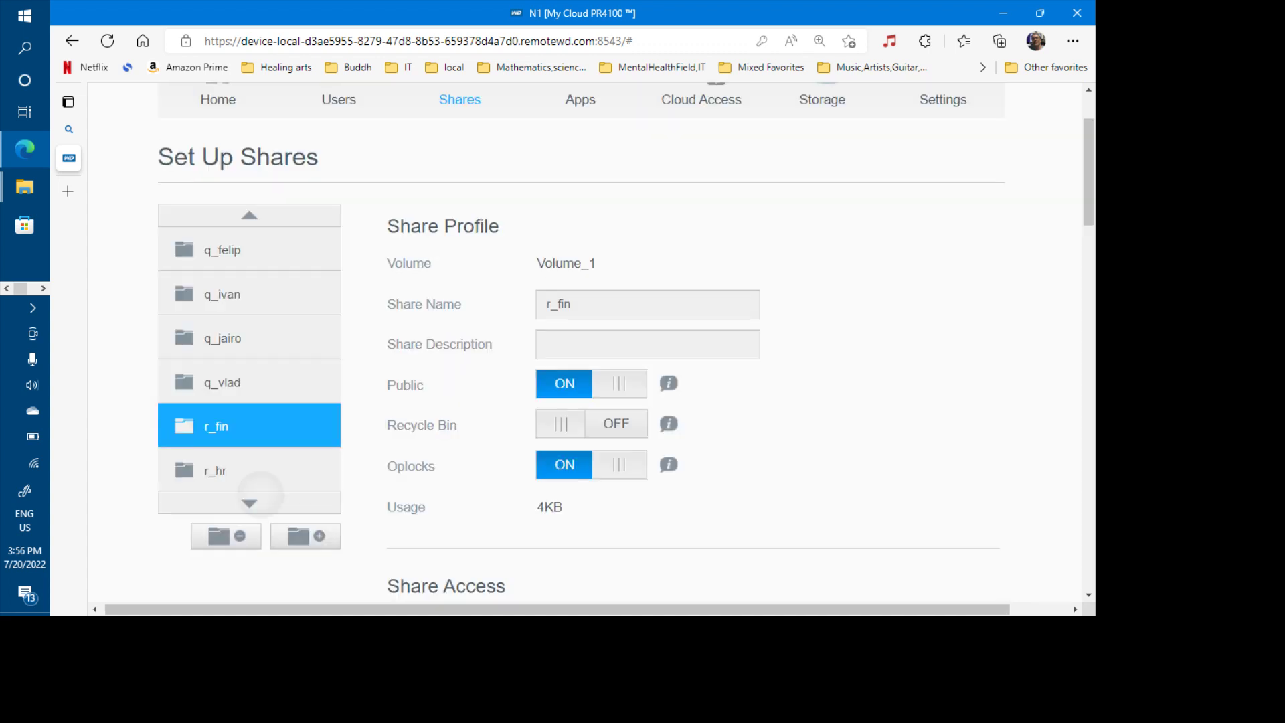
left_click(249, 503)
left_click(258, 428)
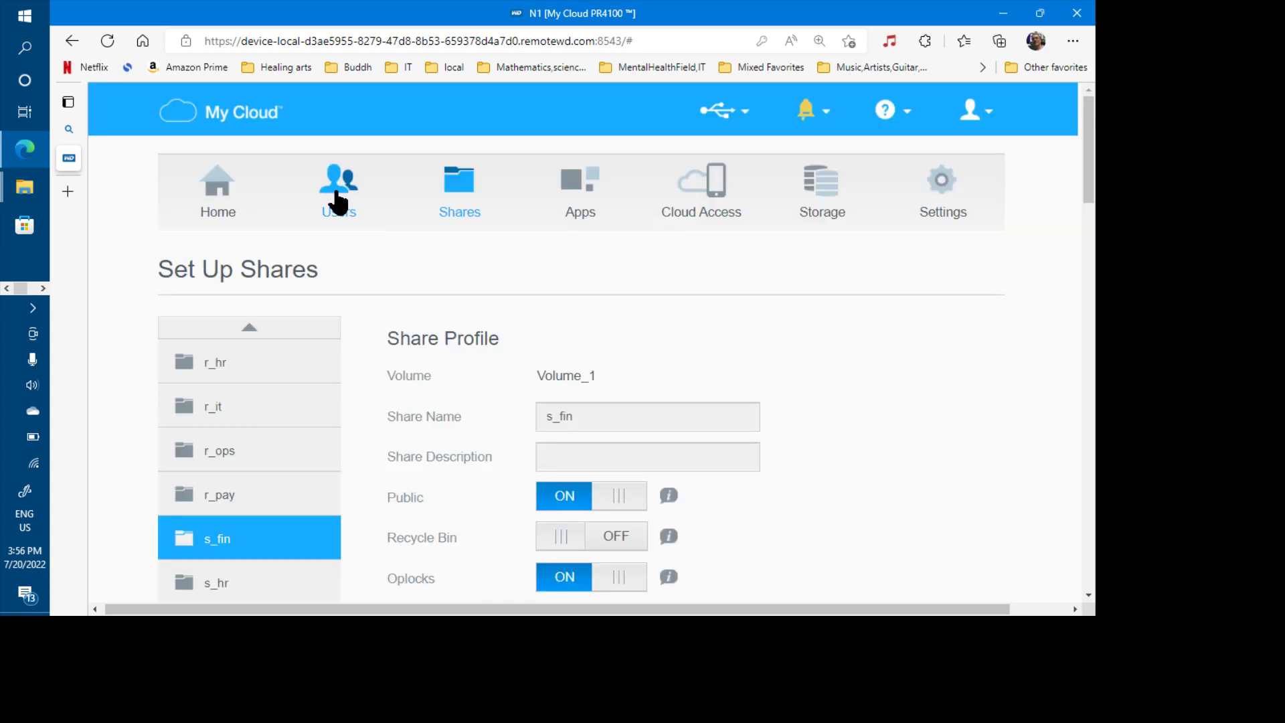
- Open the local network users setup and begin adding multiple users with the Import Users method
left_click(338, 201)
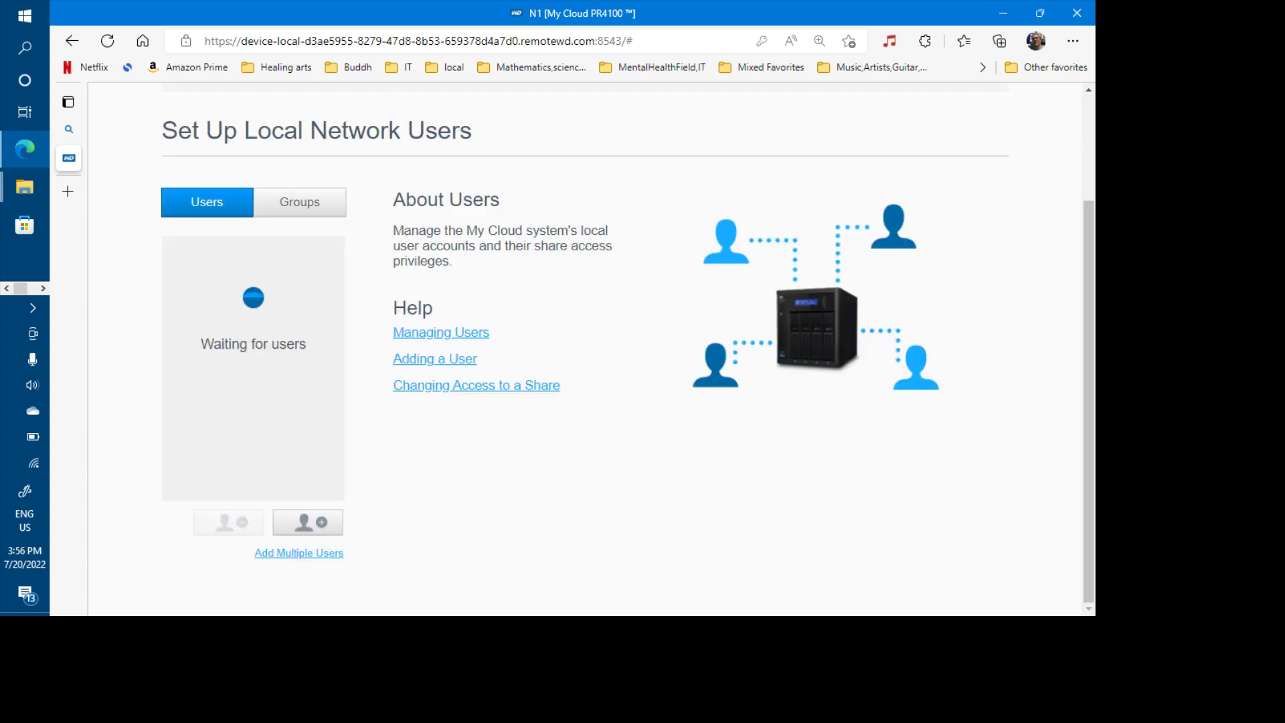
left_click(309, 565)
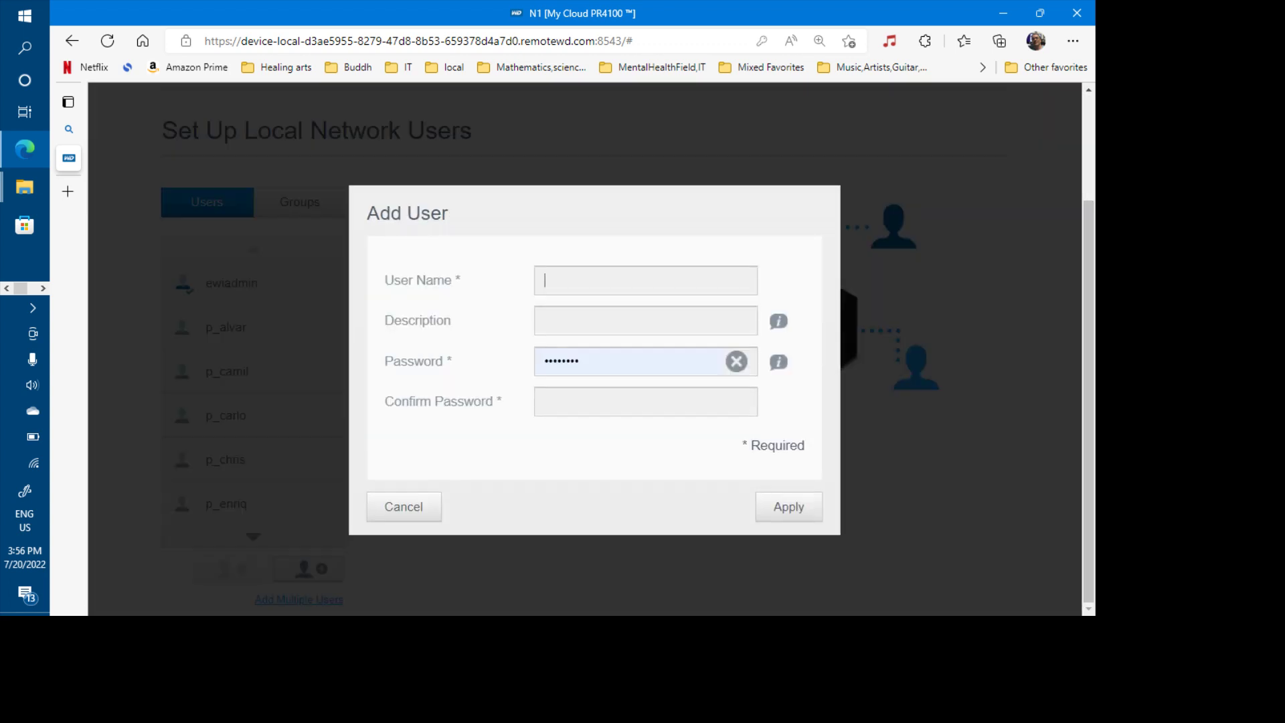
left_click(404, 496)
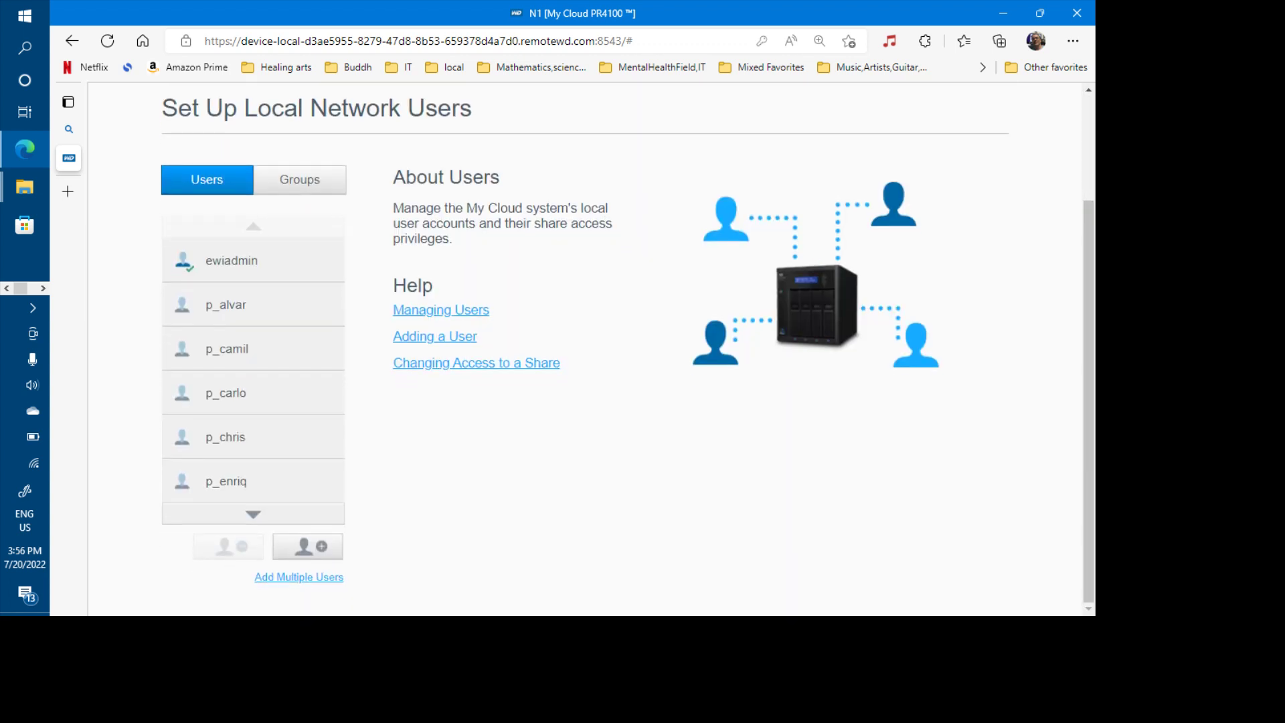
left_click(299, 599)
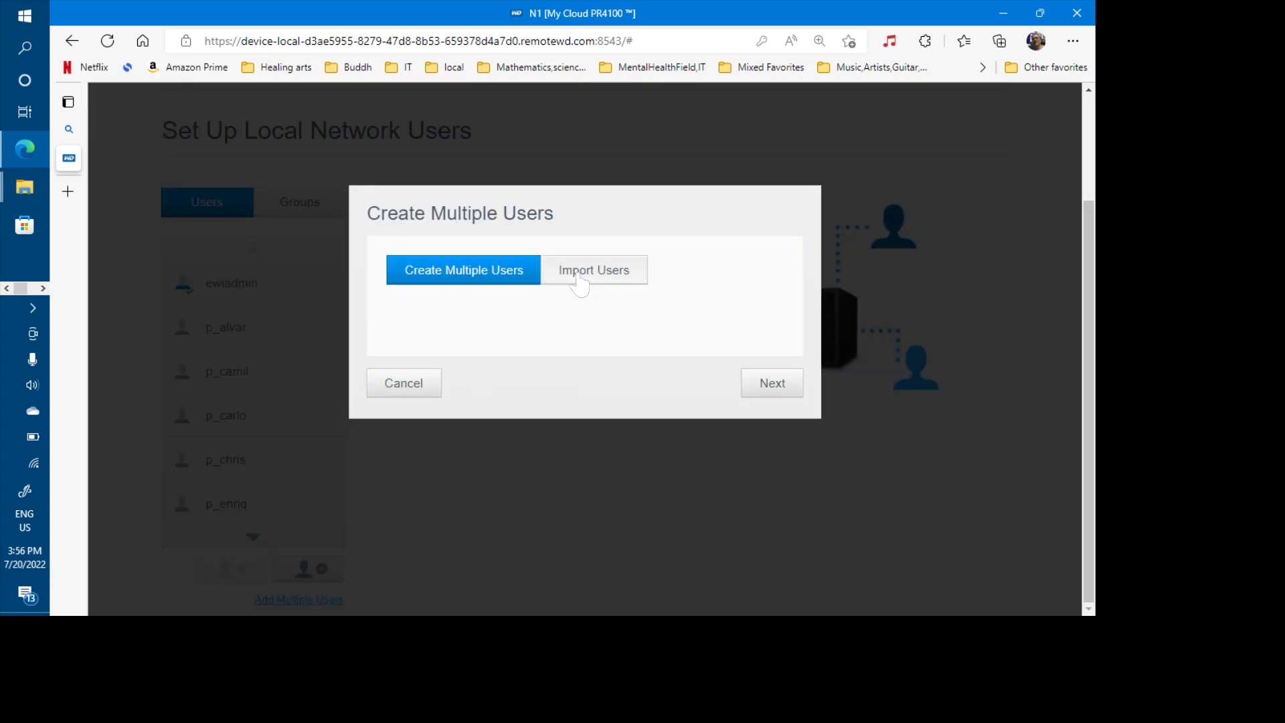
left_click(577, 275)
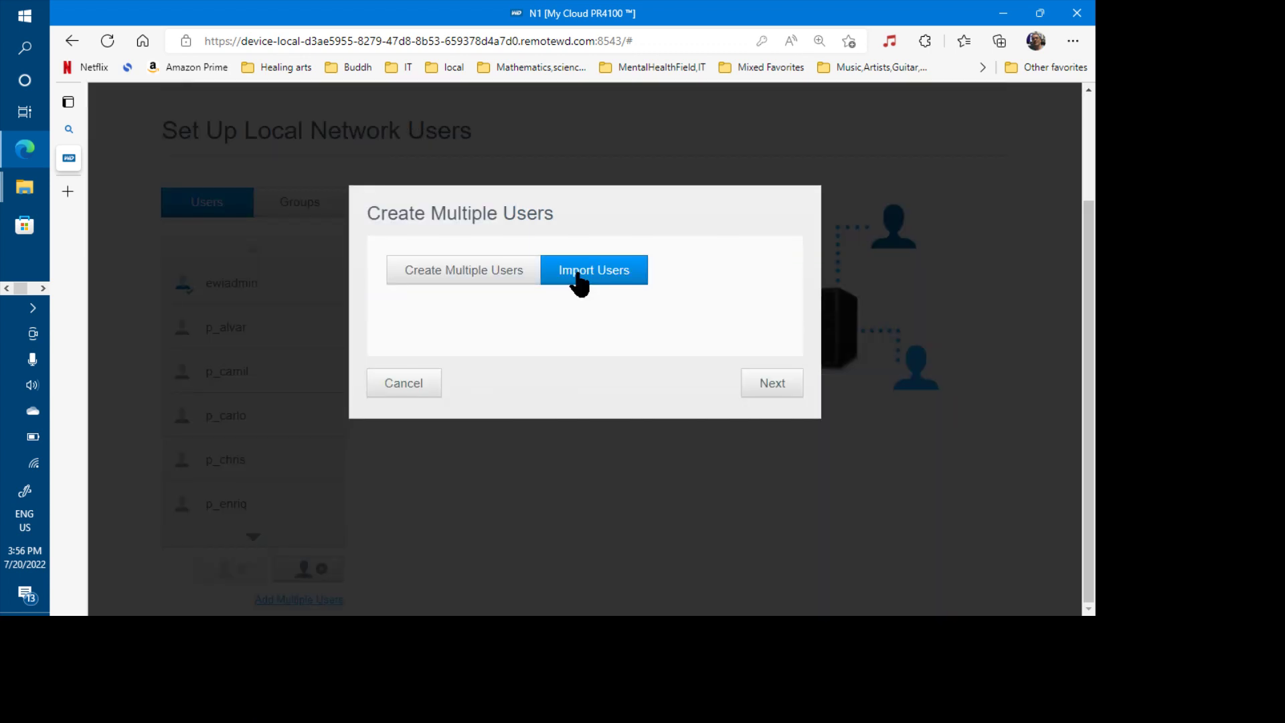
left_click(768, 387)
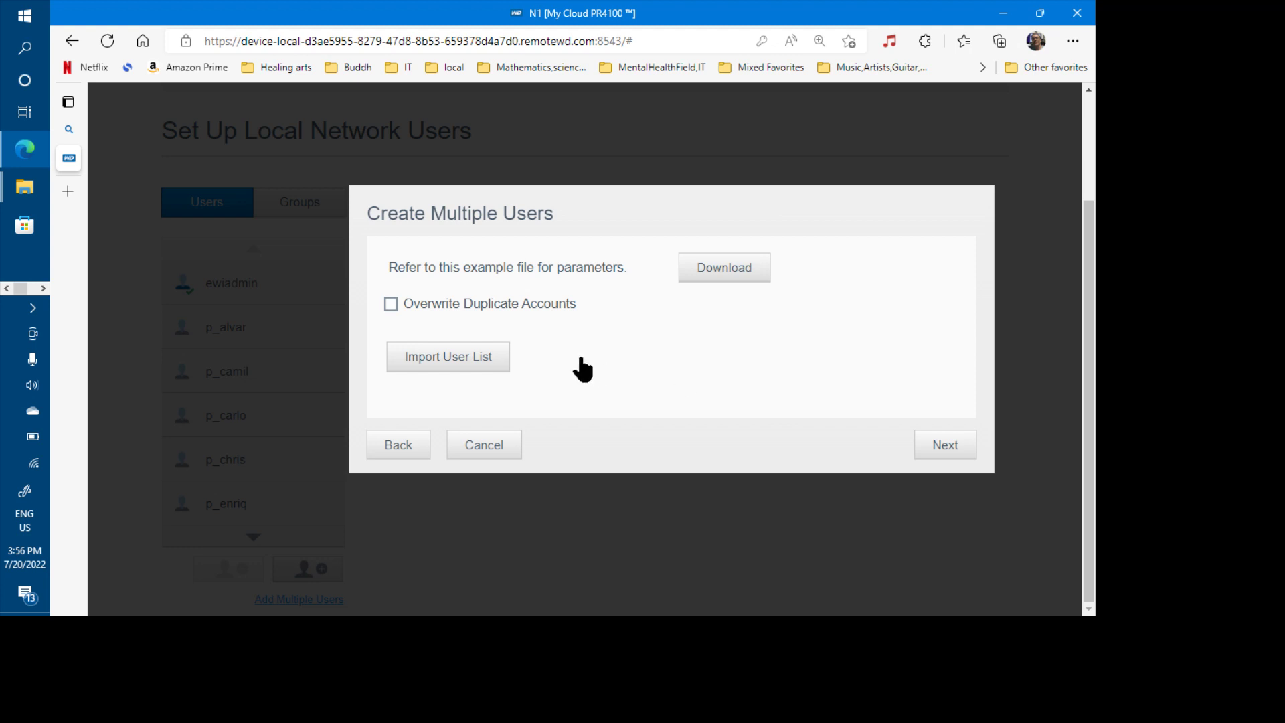
- Enable Overwrite Duplicate Accounts and load Stage-11-add_user_only.txt from the EWI NAS folder as the user list
left_click(395, 302)
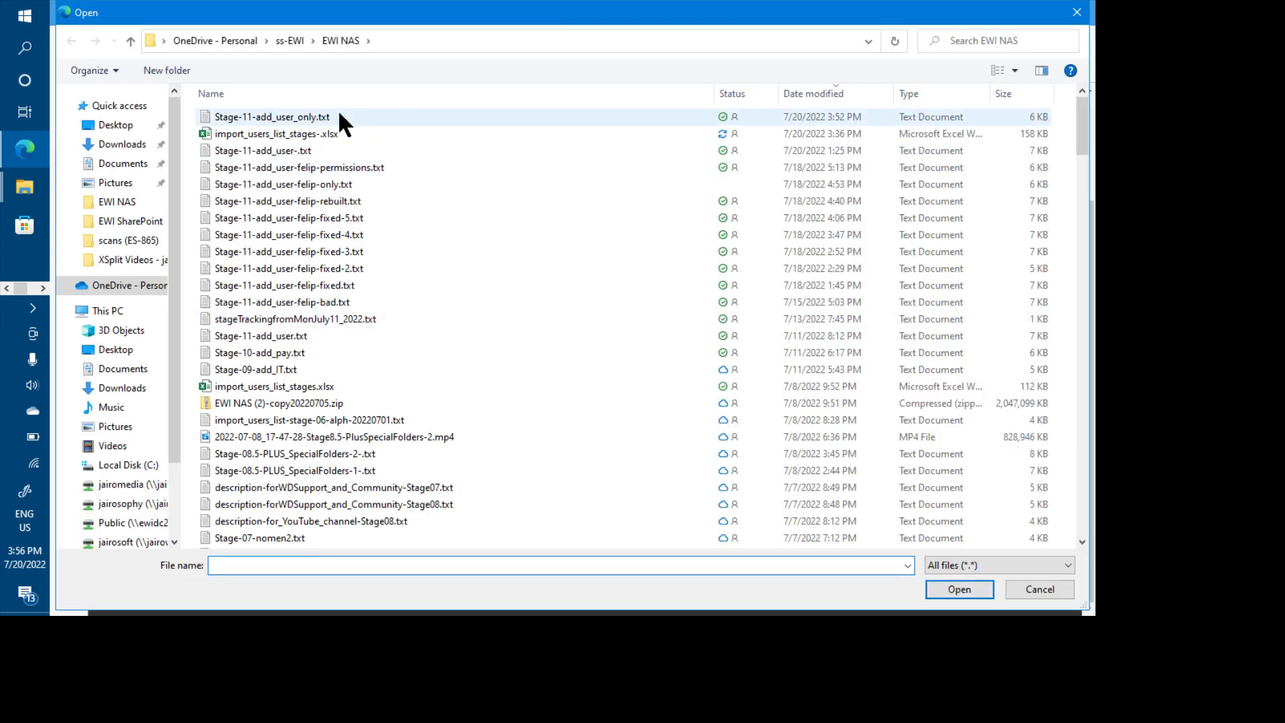
left_click(338, 115)
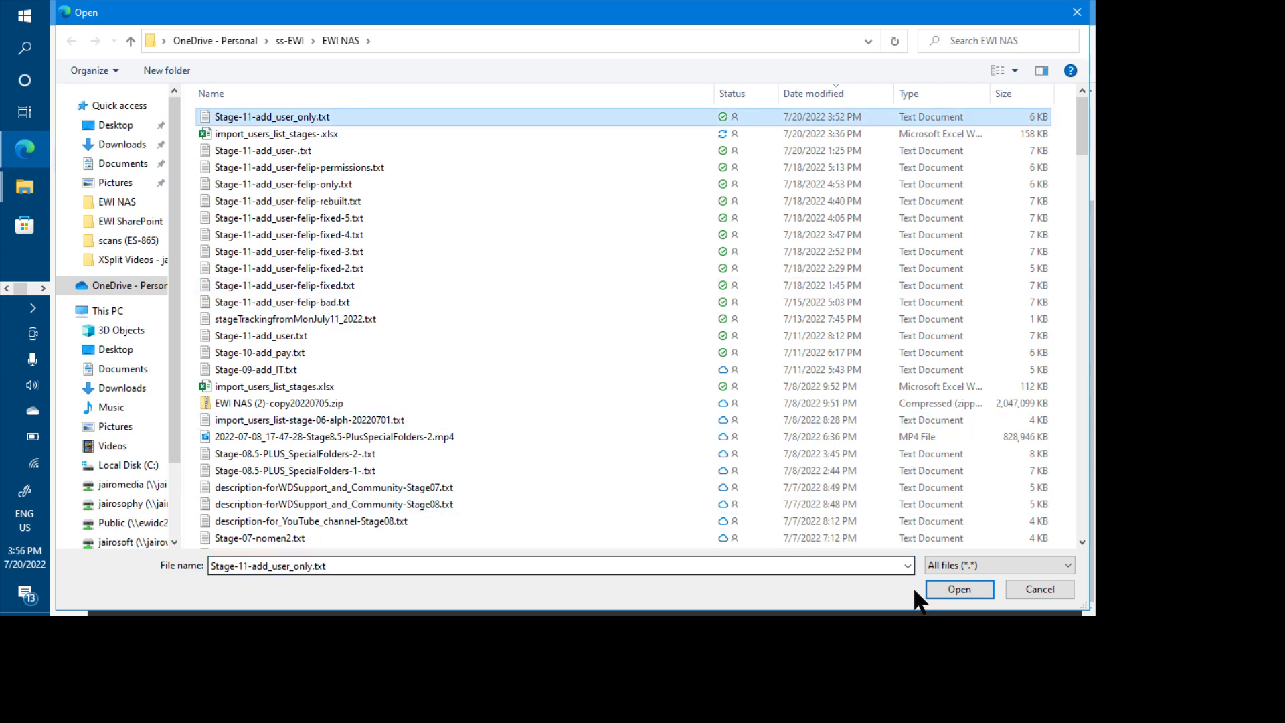
left_click(933, 589)
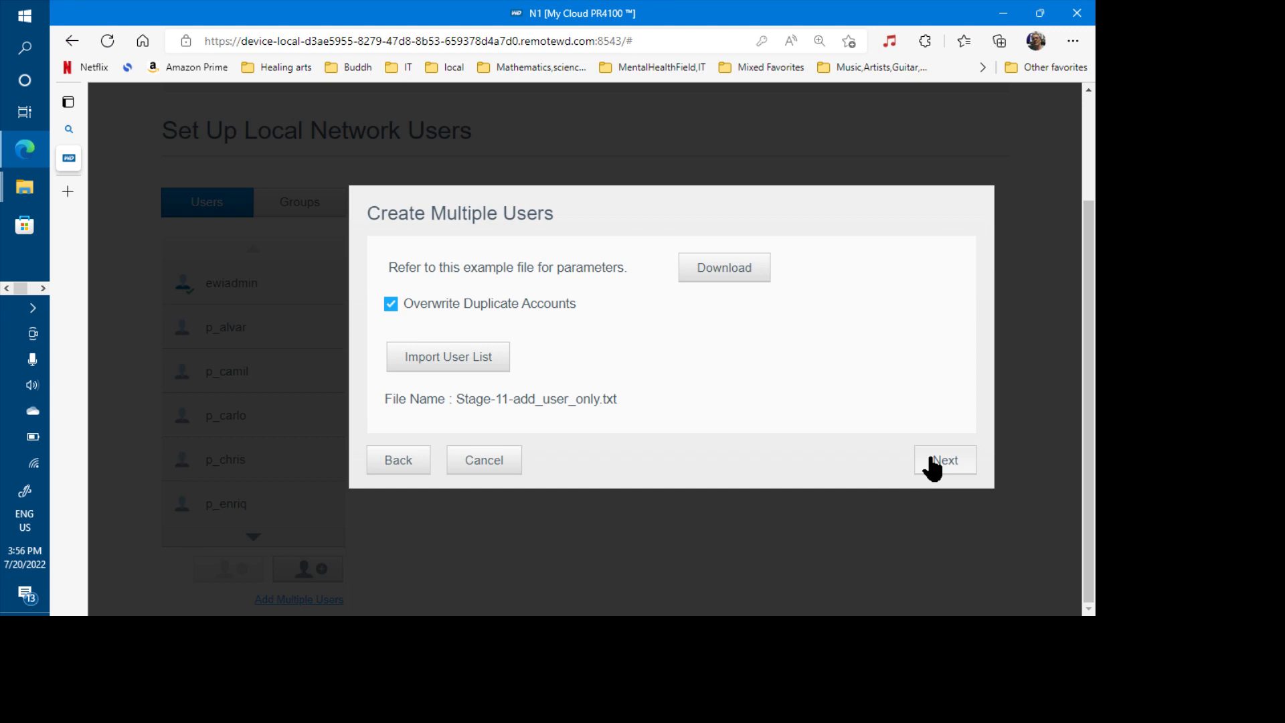
- Review the users in the import list through the s_ accounts and apply the import
left_click(932, 468)
scroll(625, 355, "down", 5)
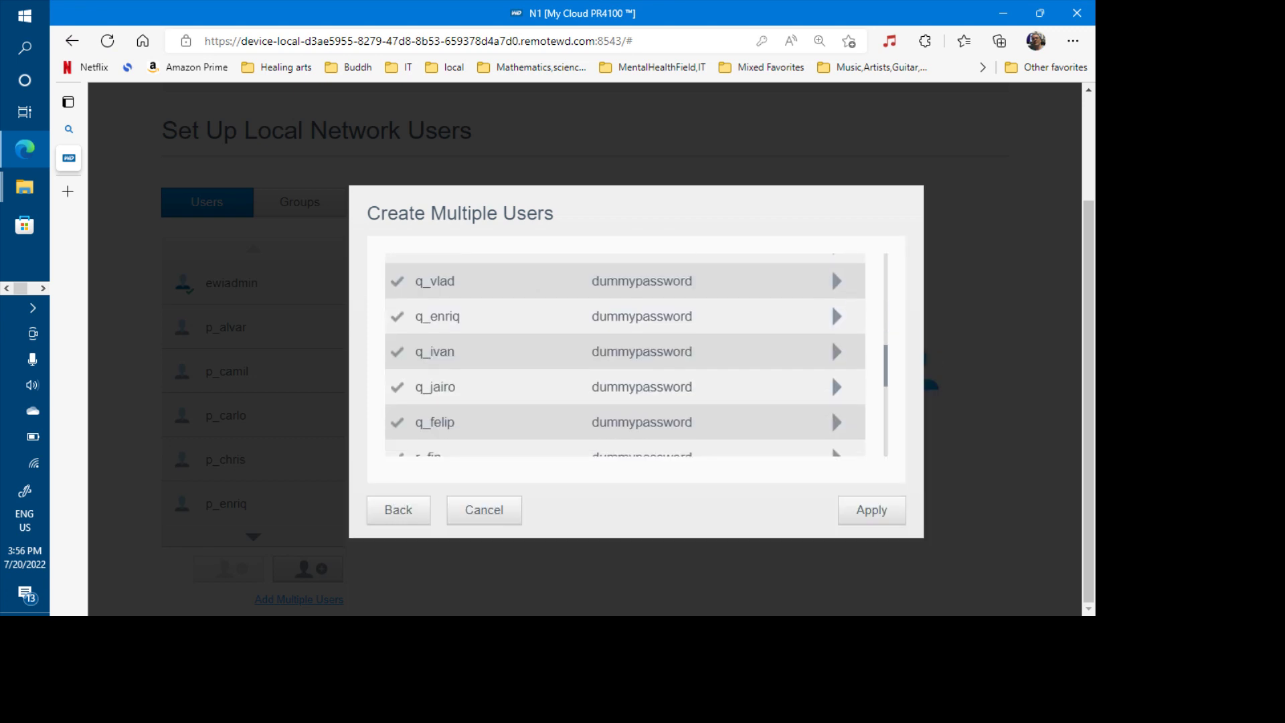
scroll(831, 335, "down", 6)
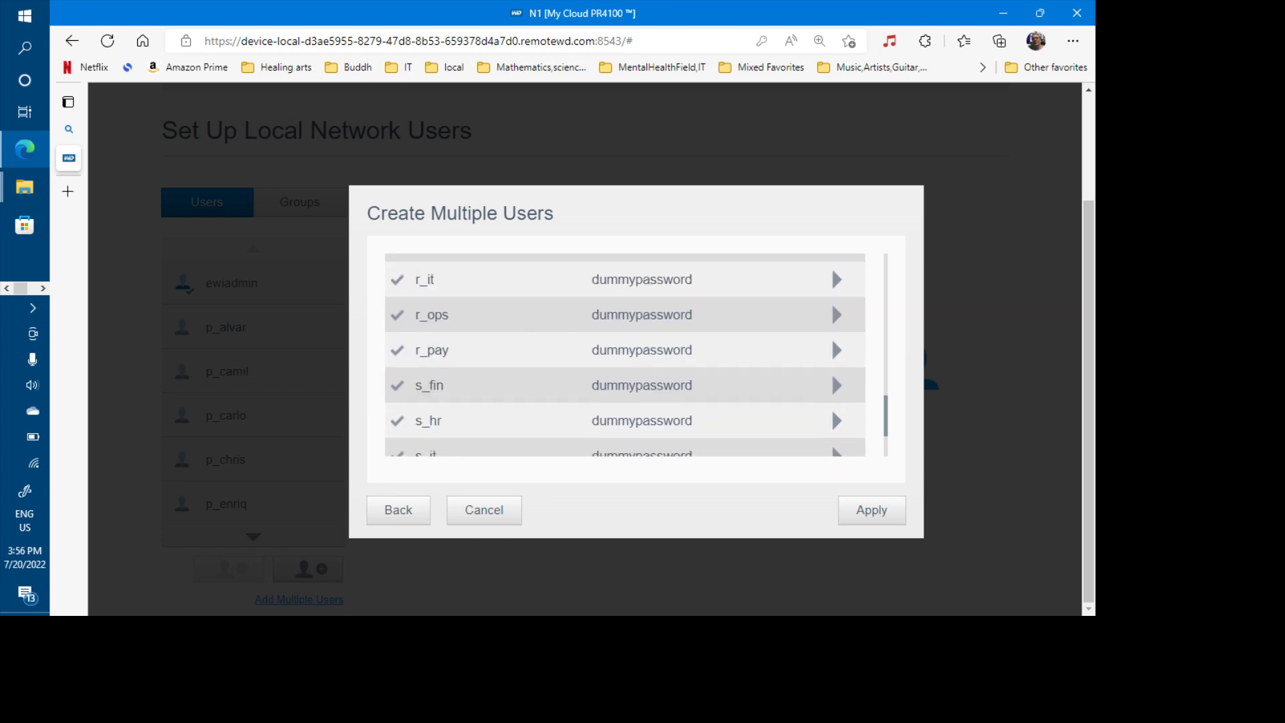
scroll(831, 268, "down", 2)
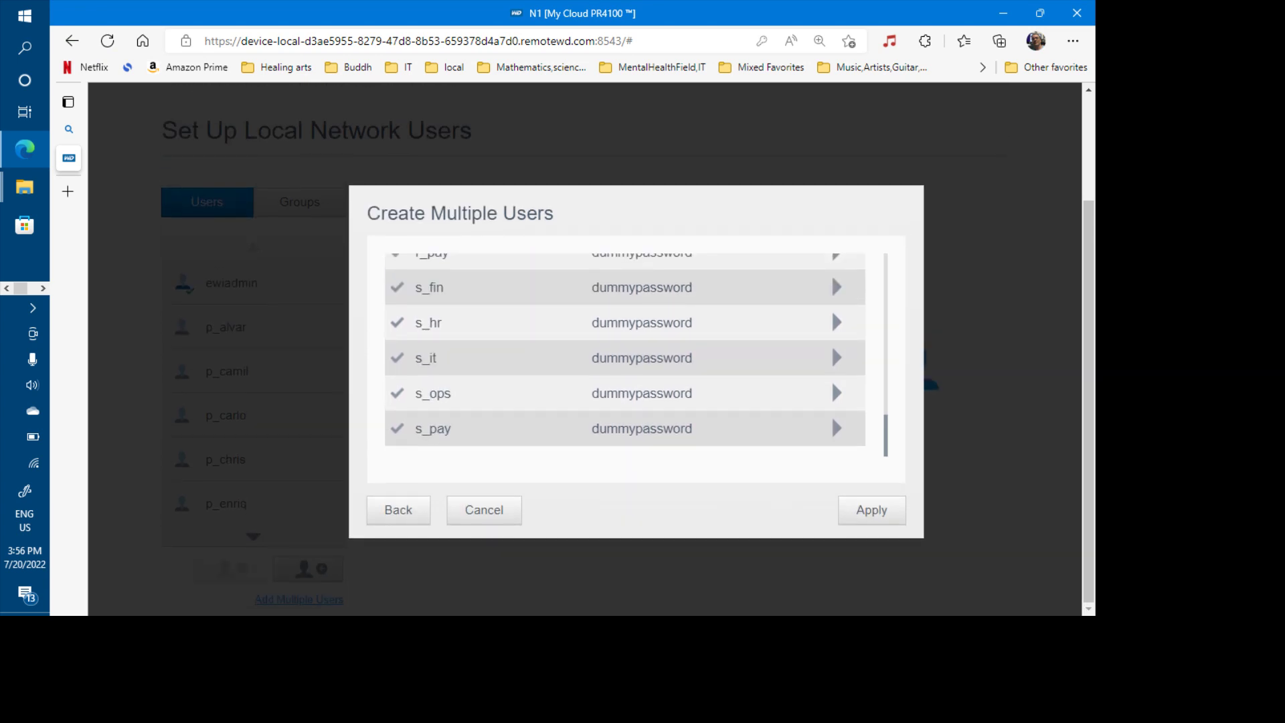
key("Return")
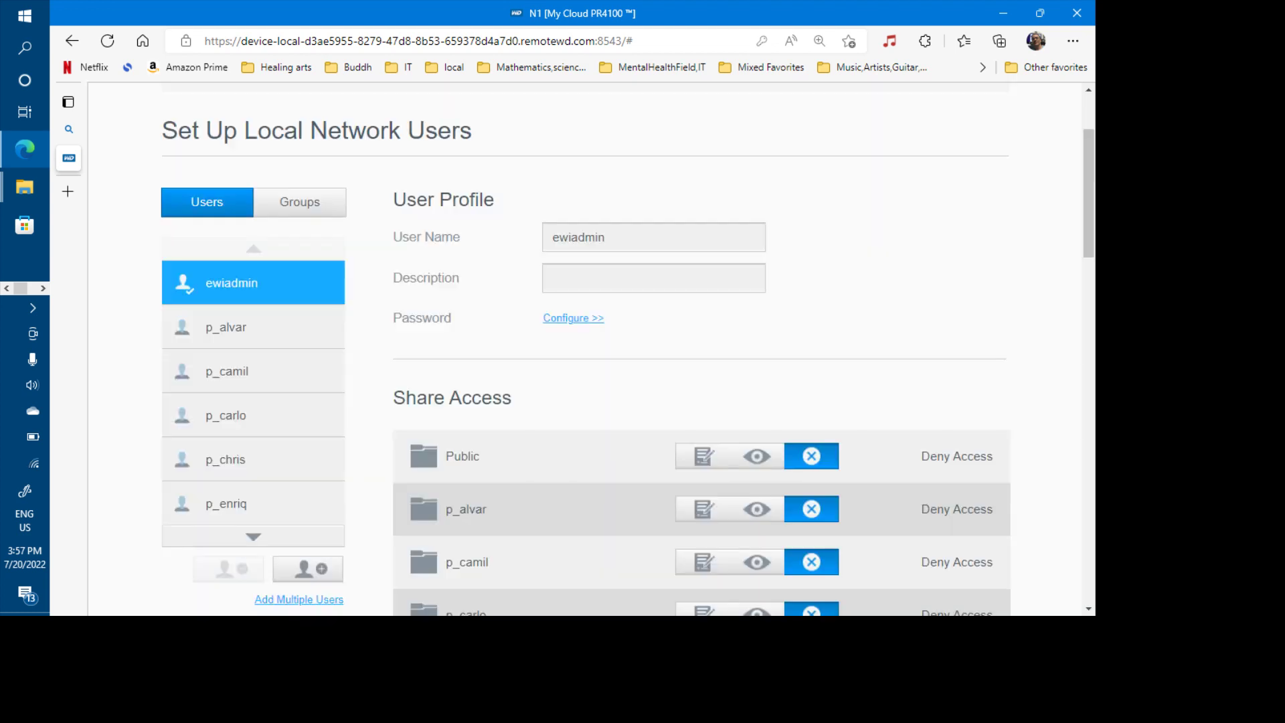
- Examine the first p_ user's profile, quota and access to the p_, q_, r_ and s_ shares
scroll(588, 348, "down", 3)
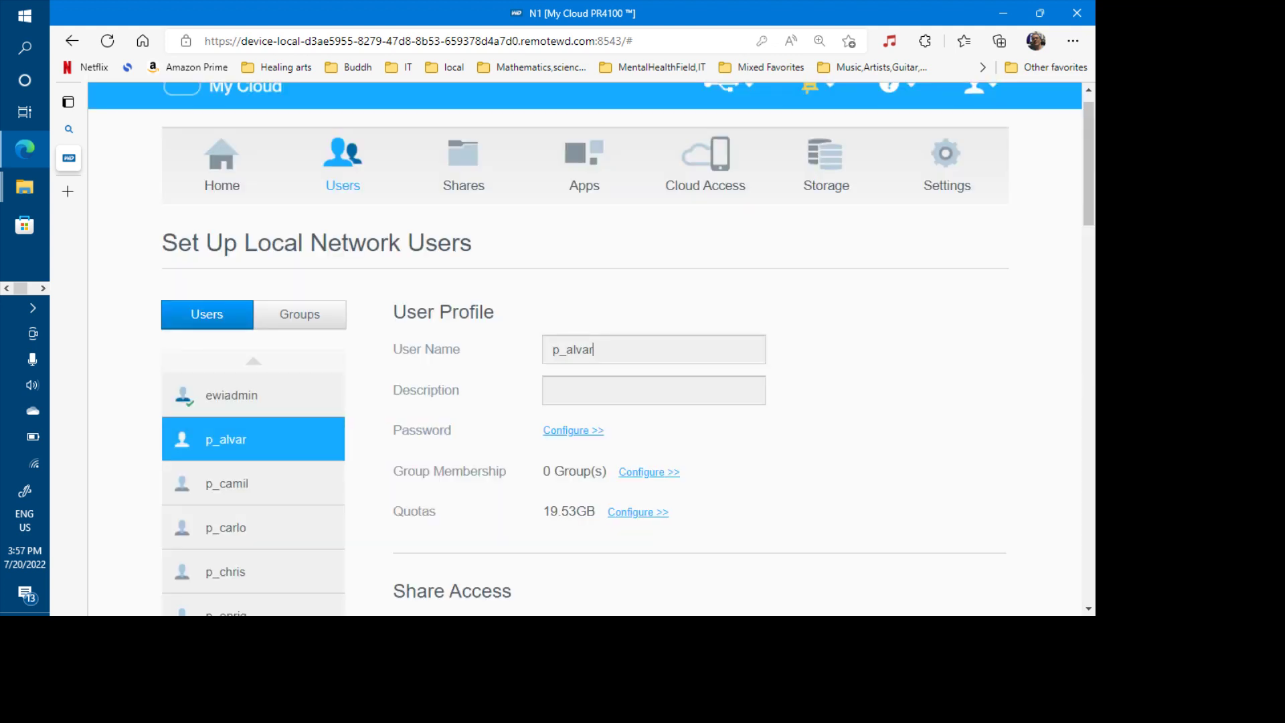
left_click_drag(327, 494, 349, 483)
scroll(589, 348, "down", 10)
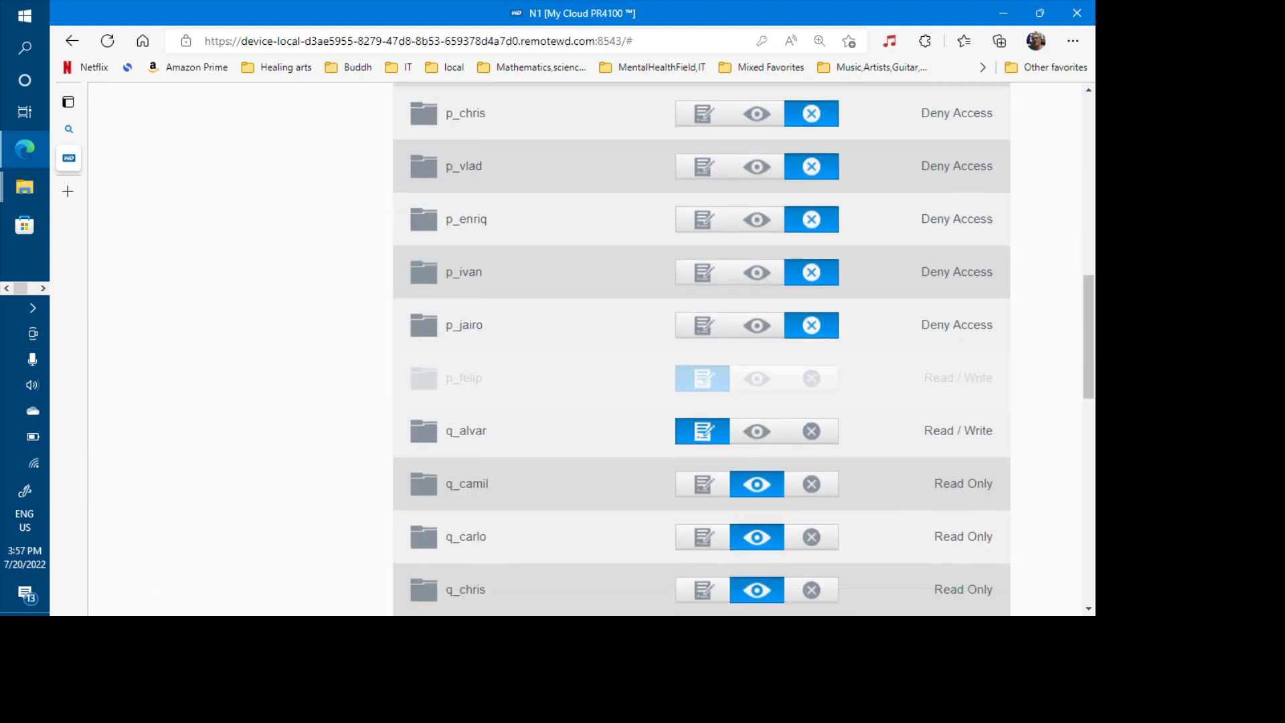
scroll(701, 348, "down", 10)
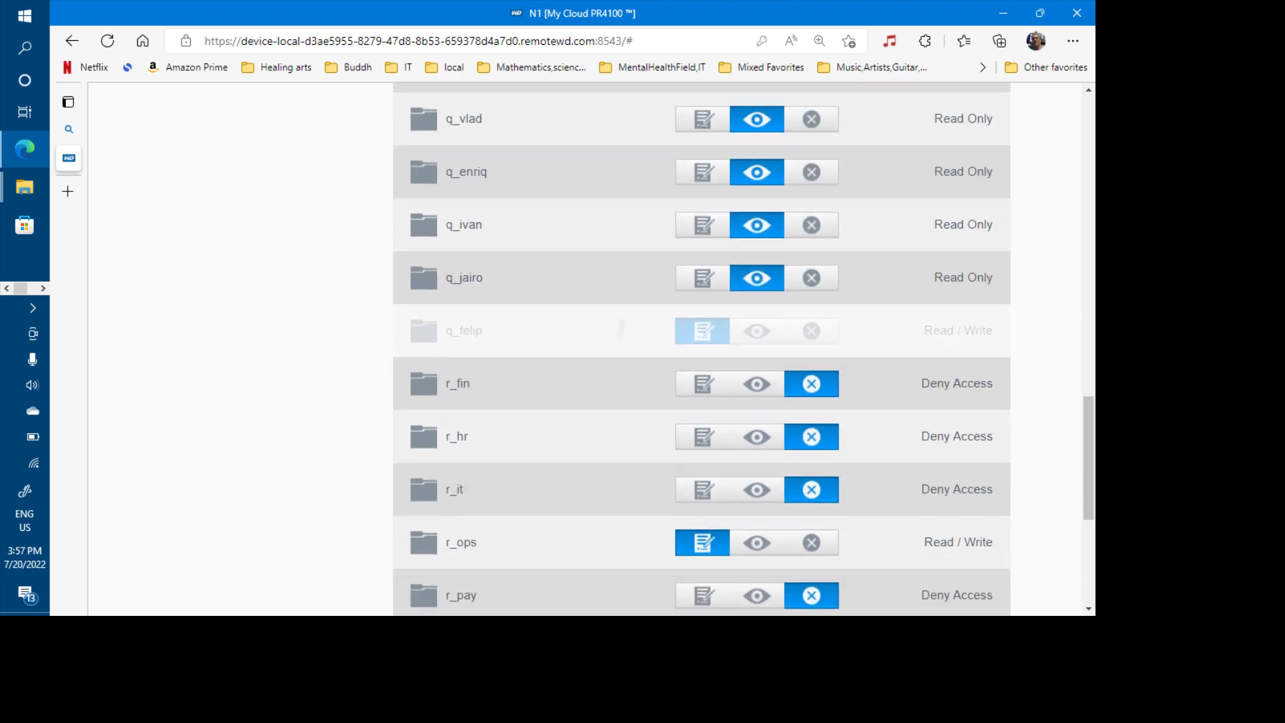
scroll(701, 348, "up", 1)
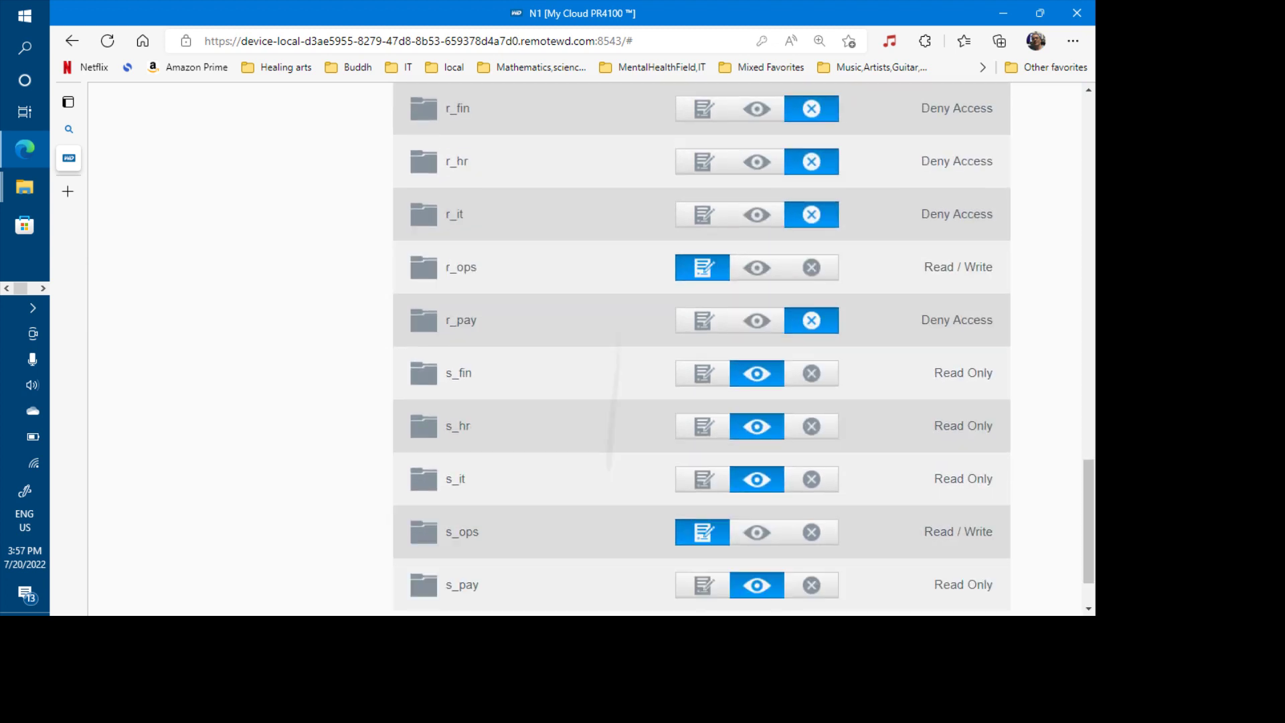
scroll(701, 348, "up", 5)
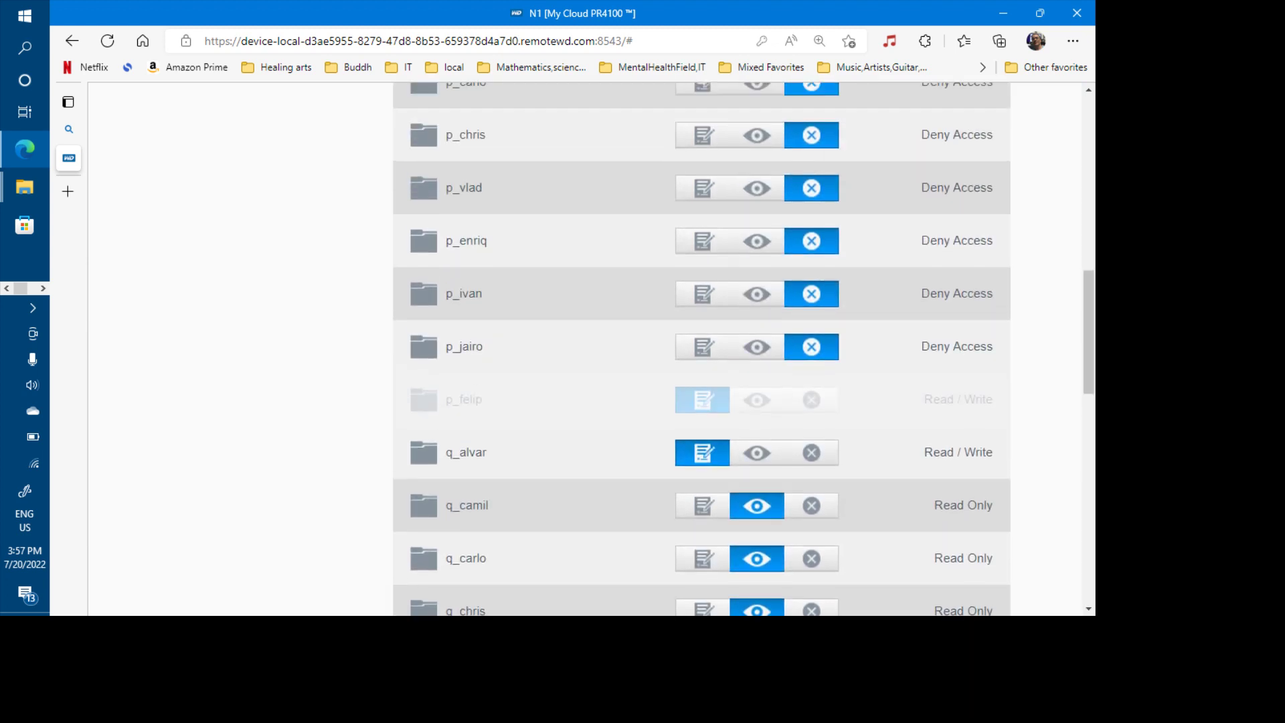
scroll(702, 348, "down", 4)
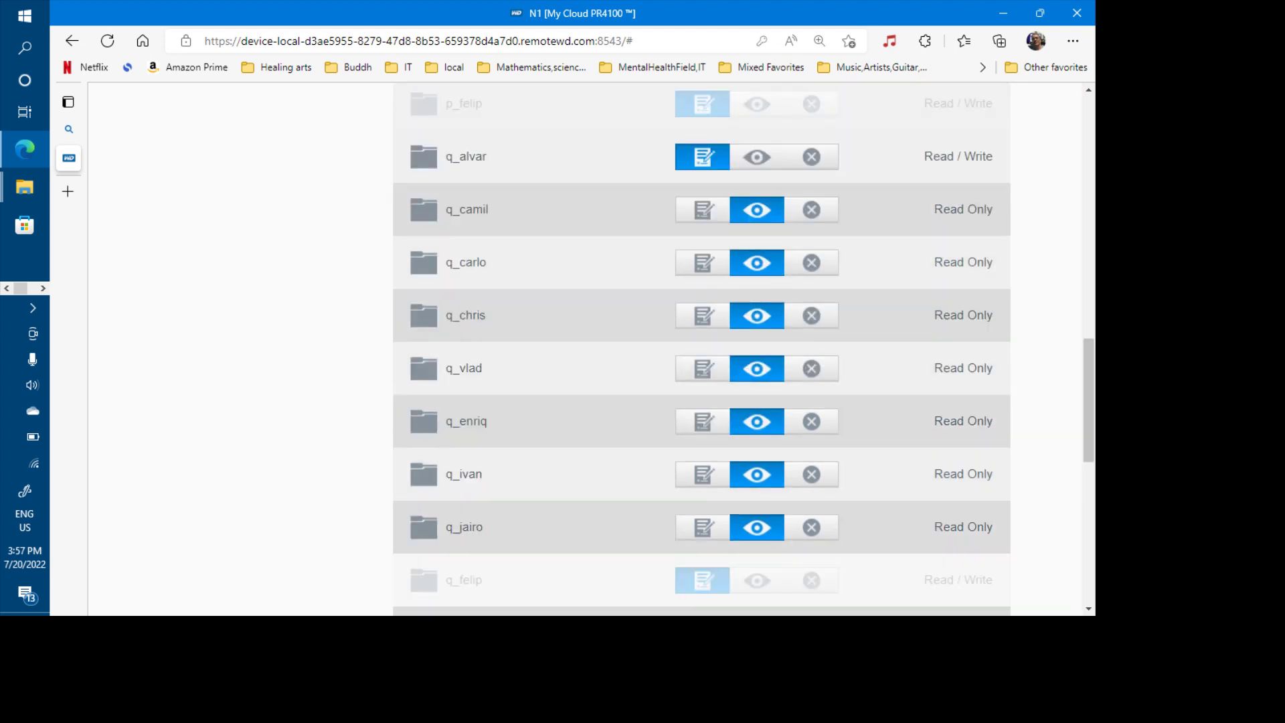
- Check the second p_ user's profile and share access, and the third p_ user's profile and quota
scroll(701, 348, "up", 5)
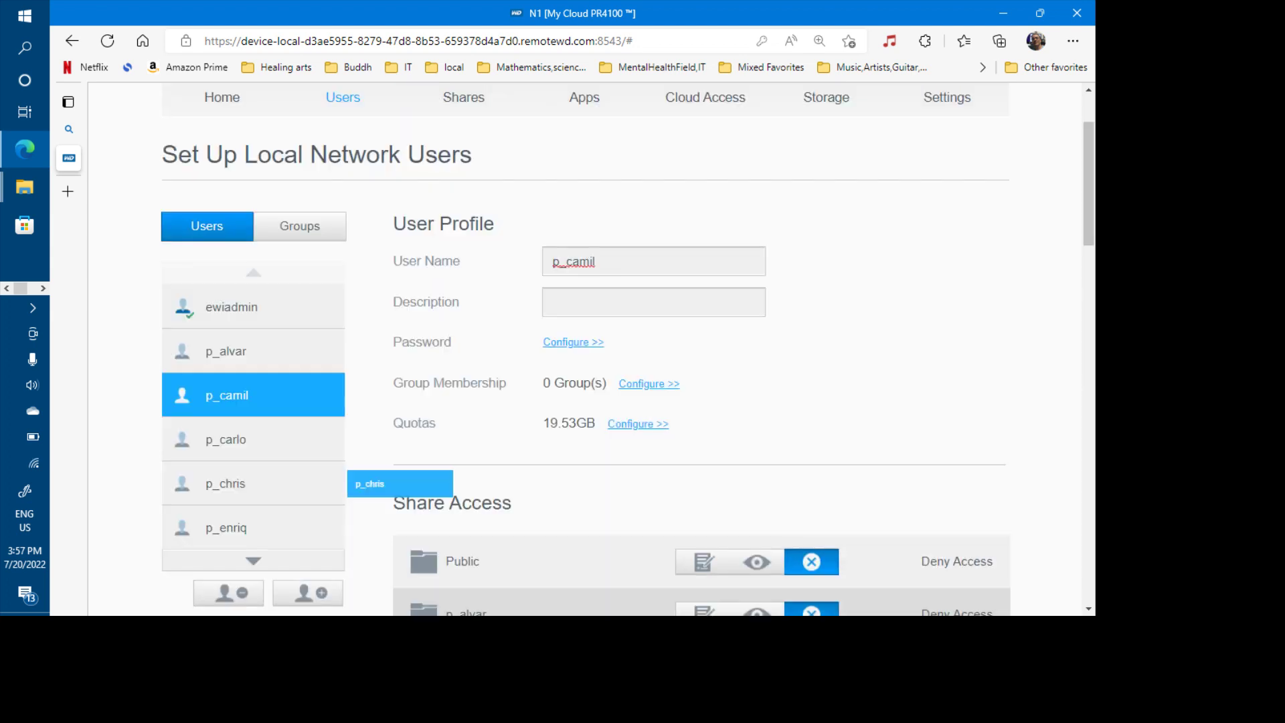
scroll(701, 348, "down", 9)
scroll(701, 348, "down", 12)
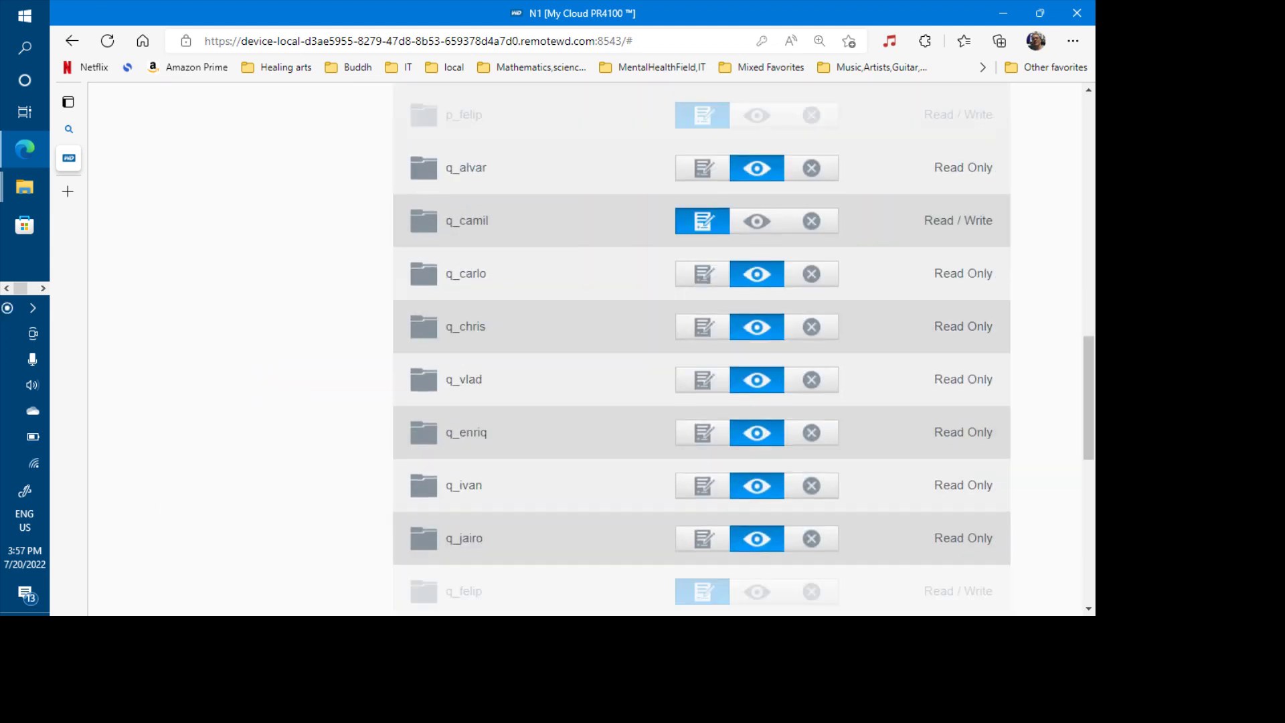
scroll(512, 279, "up", 18)
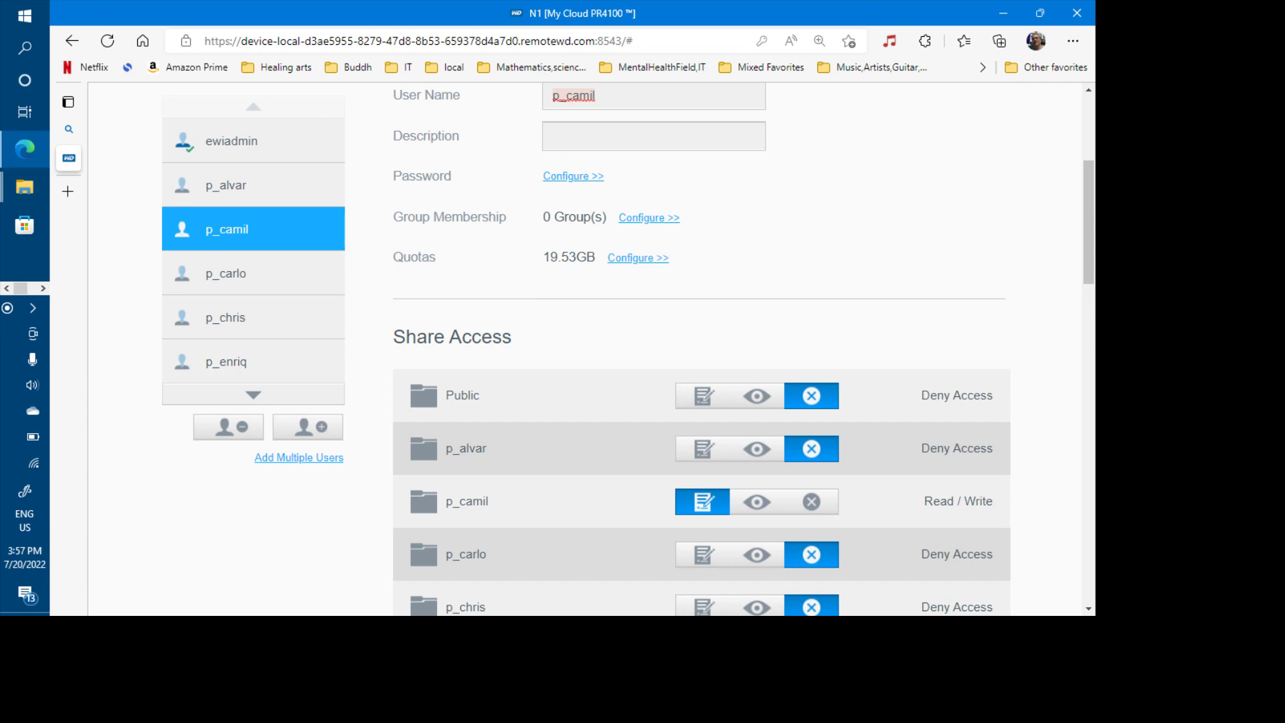
left_click(253, 273)
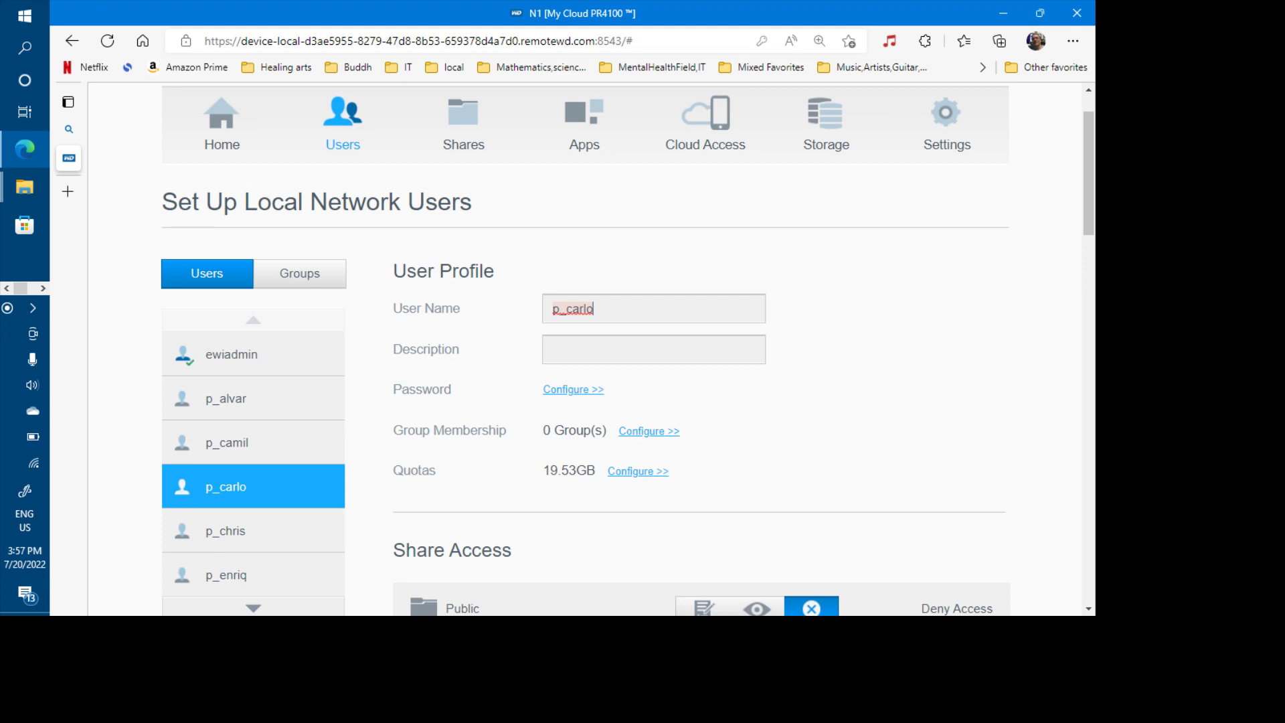
scroll(244, 306, "down", 3)
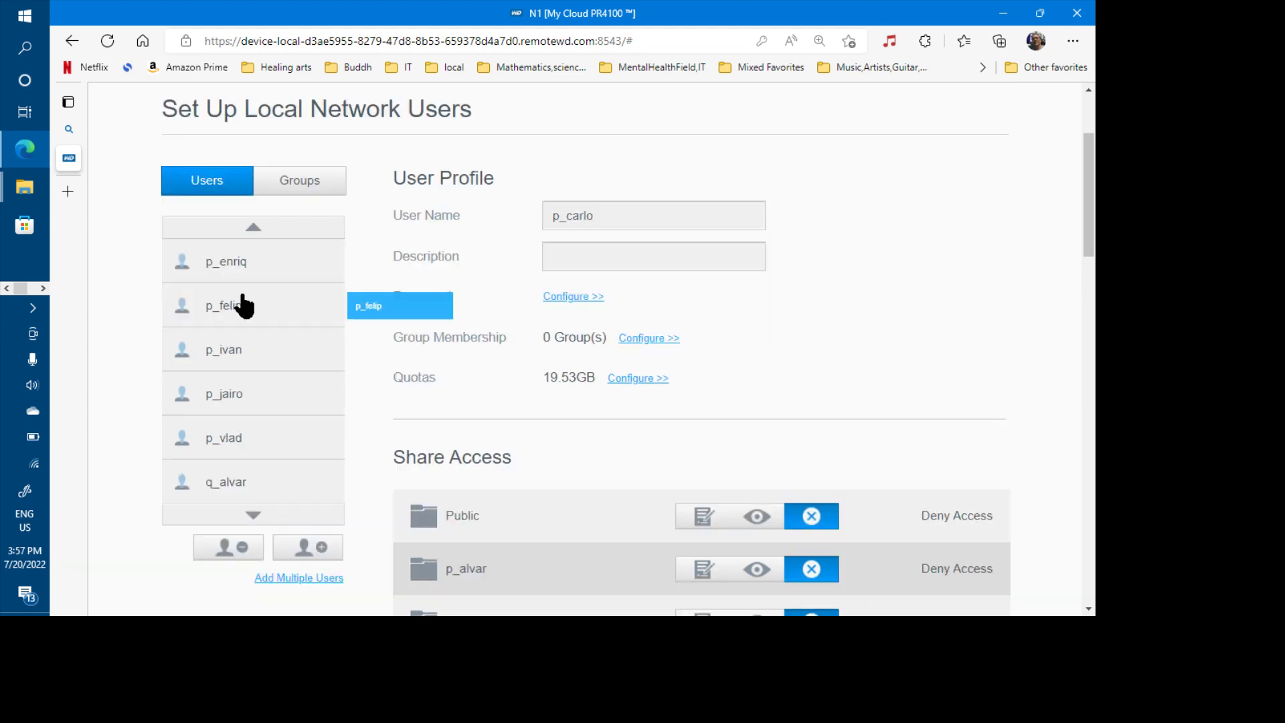
- Examine the sixth p_ user's access to every share, from Public and the p_ shares down to the s_ shares
left_click(244, 306)
scroll(244, 306, "down", 10)
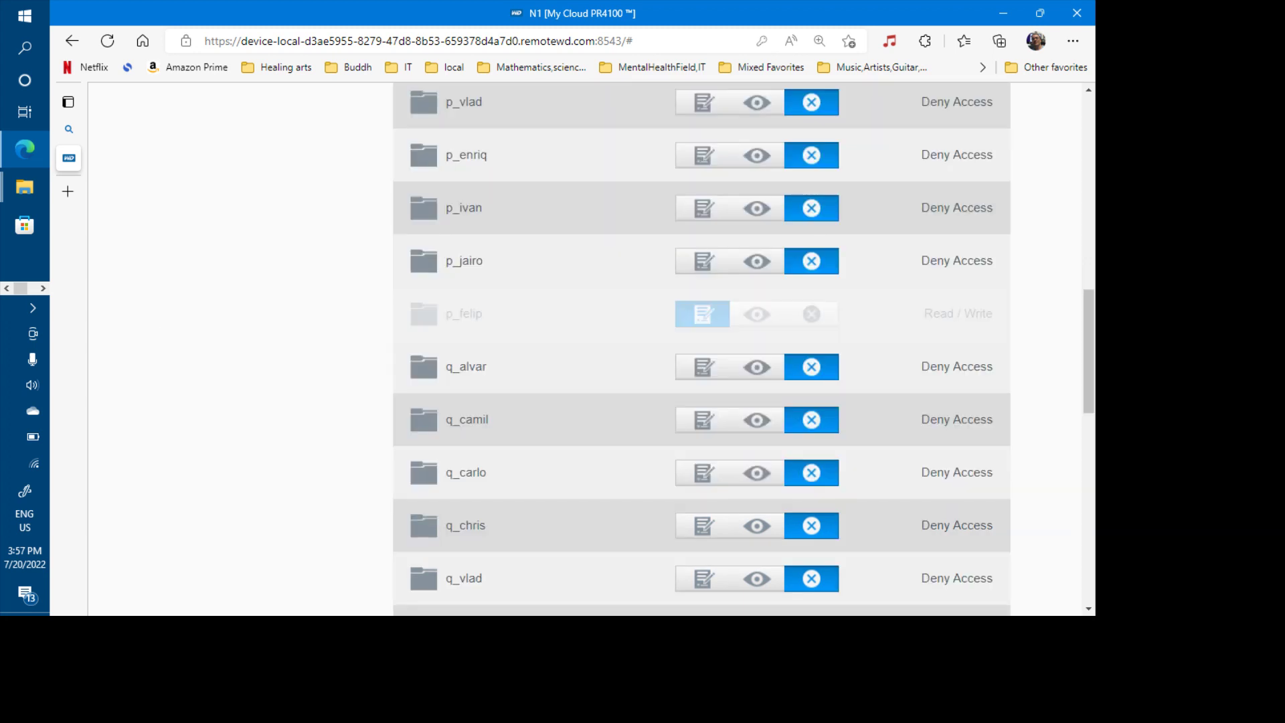
scroll(701, 348, "down", 10)
scroll(701, 348, "up", 15)
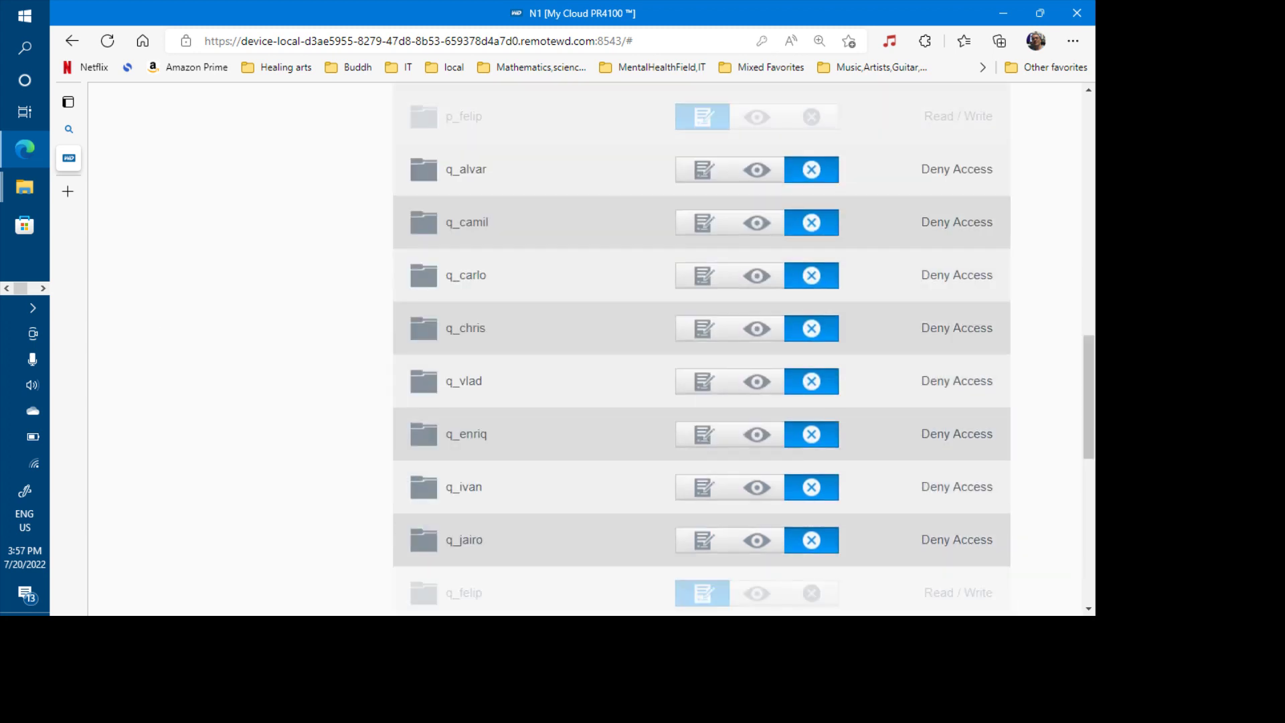
scroll(701, 348, "down", 2)
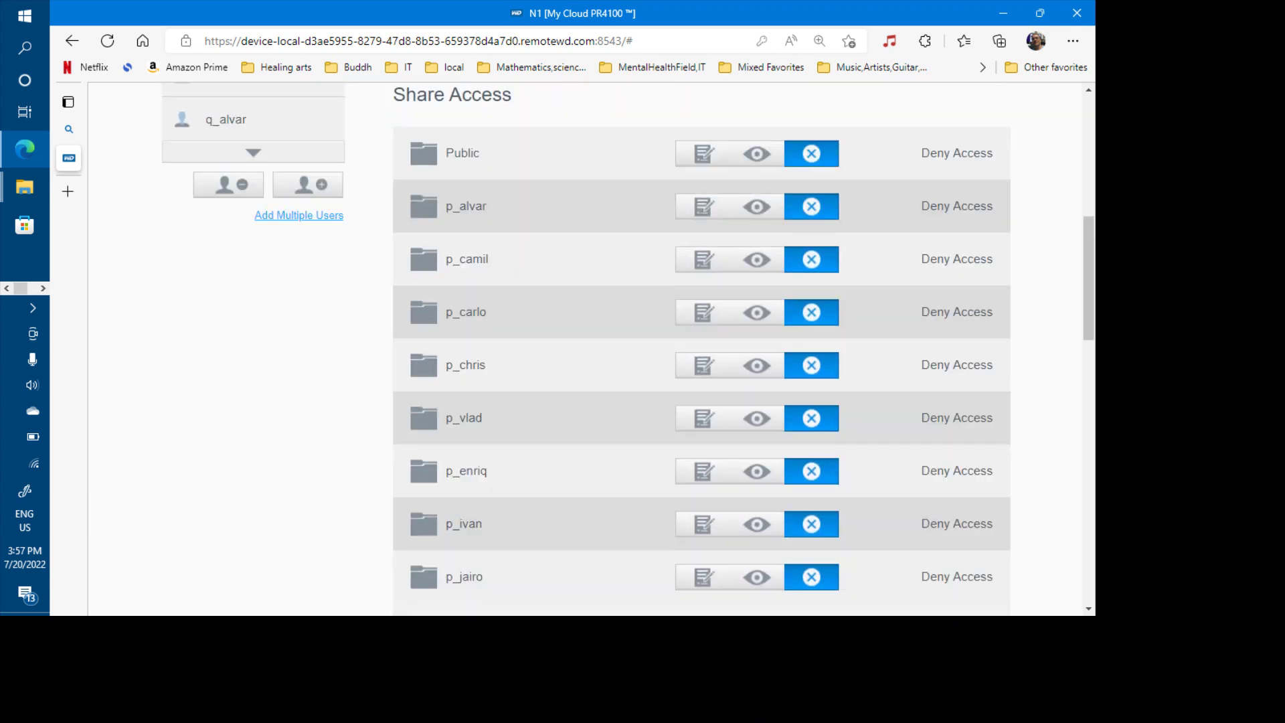
scroll(701, 347, "down", 3)
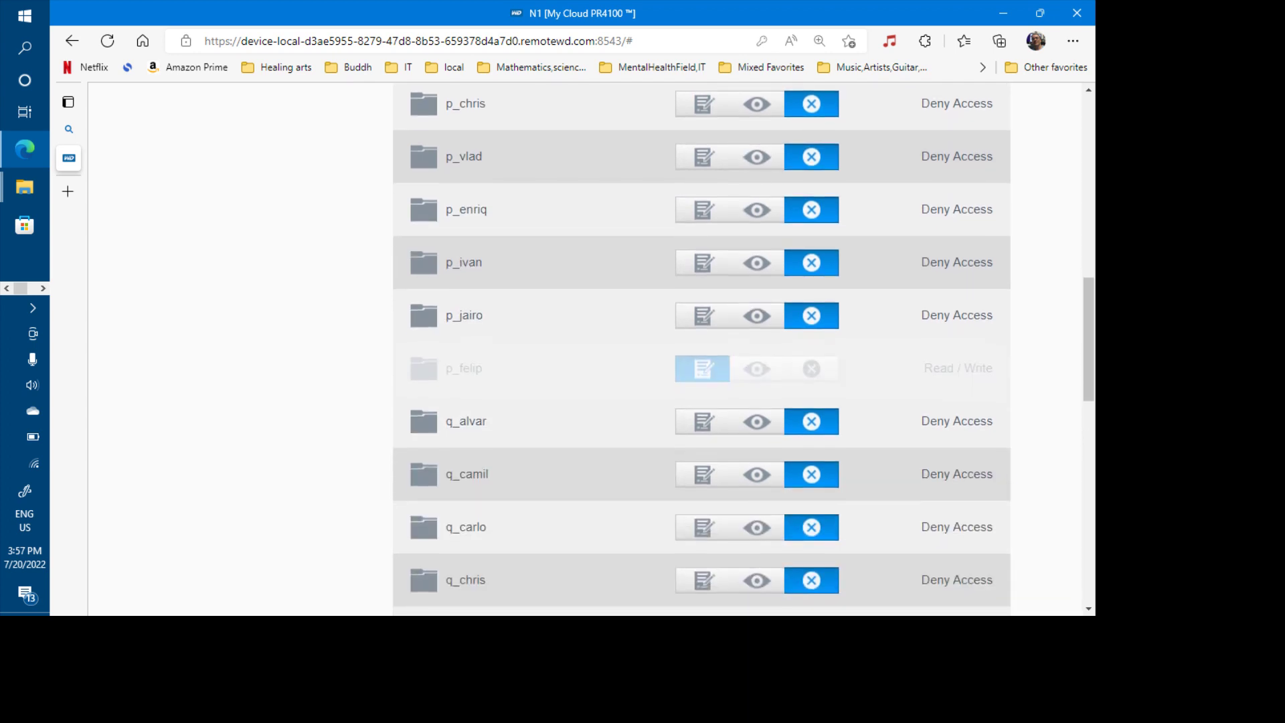
scroll(701, 348, "up", 3)
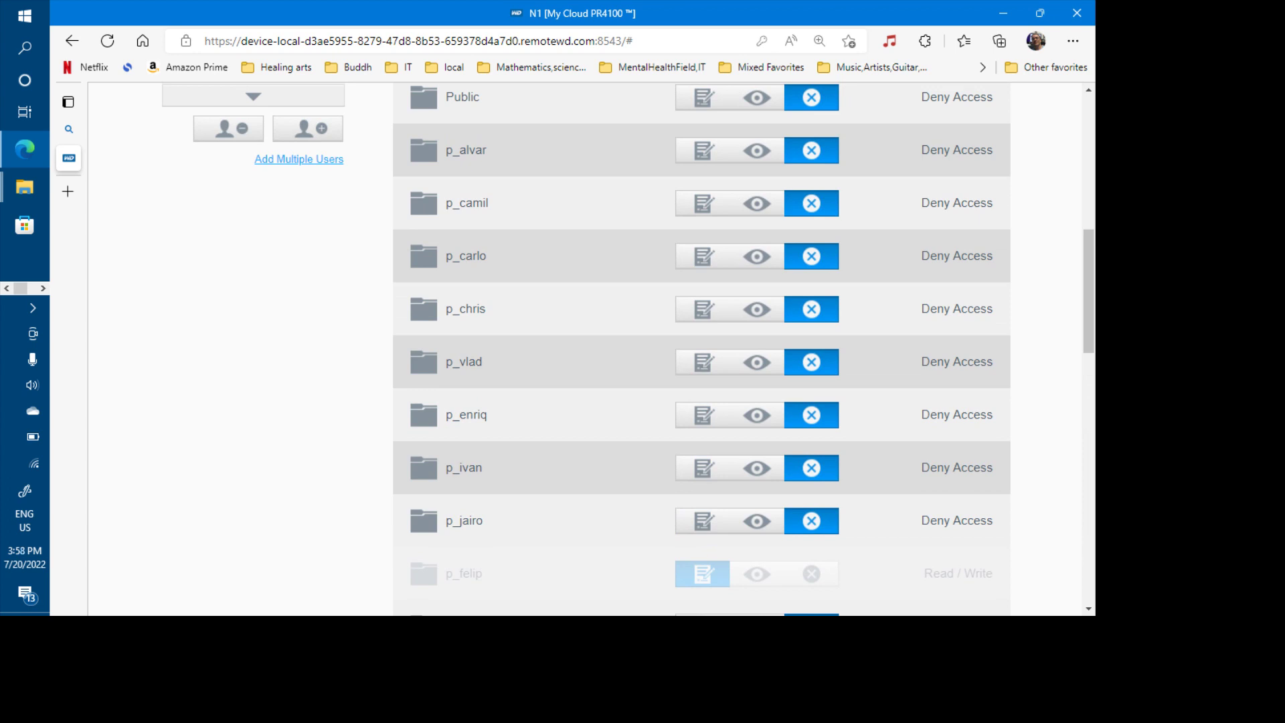
scroll(701, 348, "down", 1)
scroll(701, 348, "down", 6)
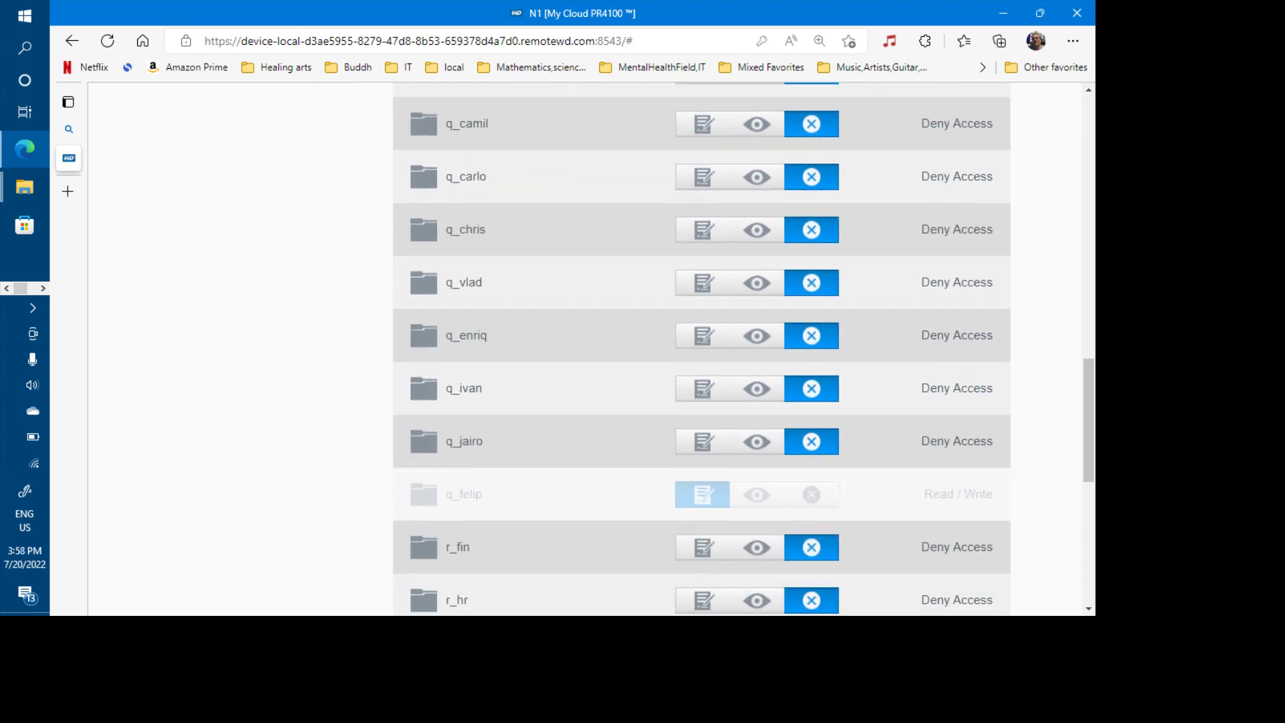
scroll(701, 347, "down", 3)
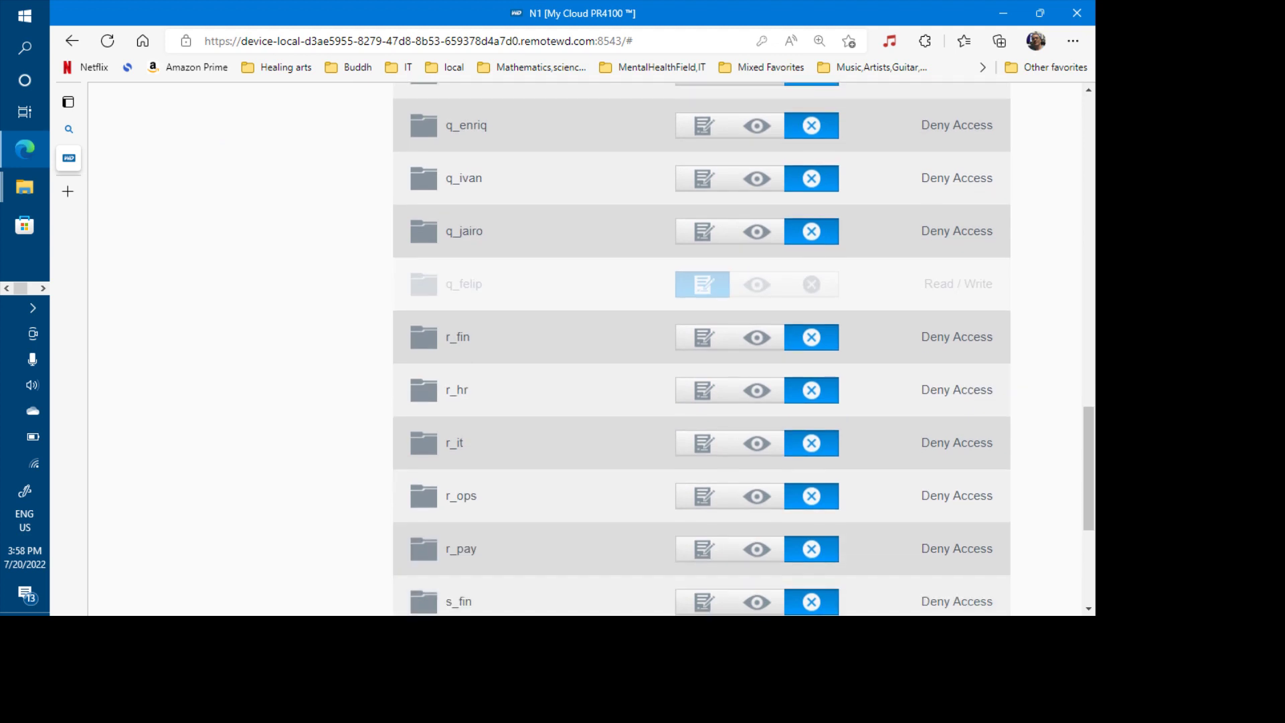
- Recheck the sixth p_ user's access to the p_, q_, r_ and s_ shares
scroll(701, 348, "up", 5)
scroll(701, 348, "down", 1)
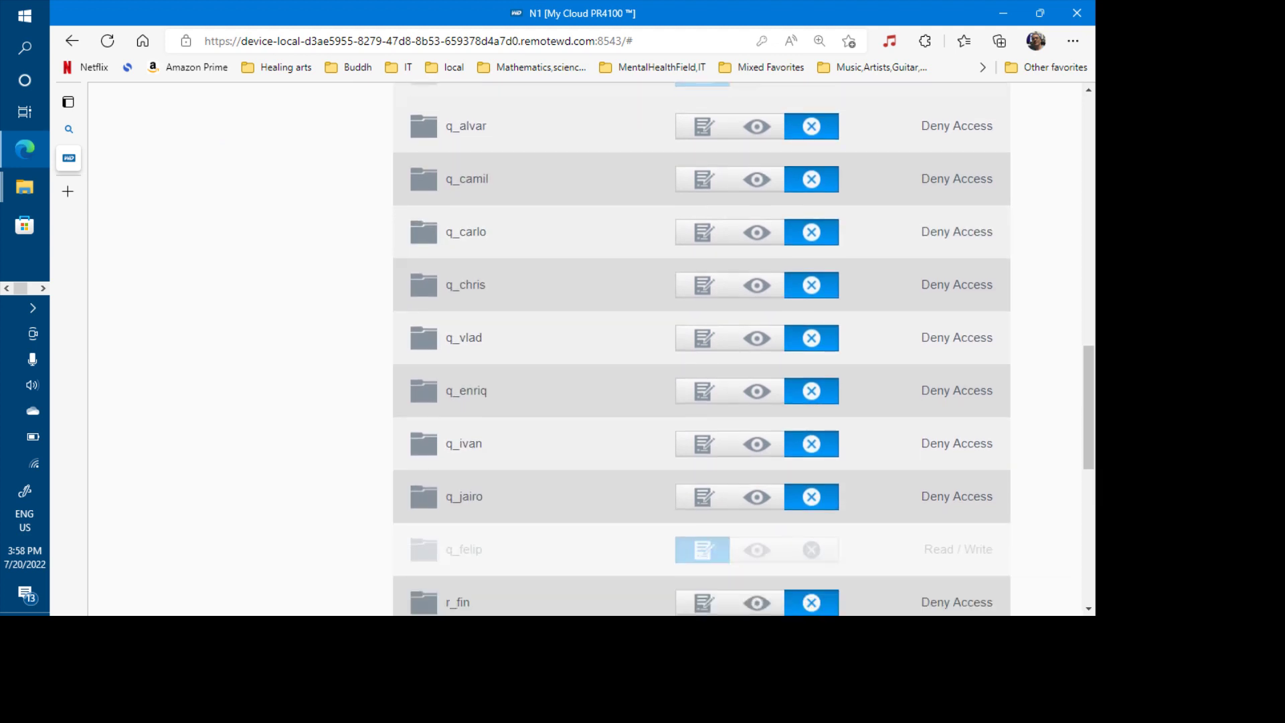
scroll(702, 348, "down", 1)
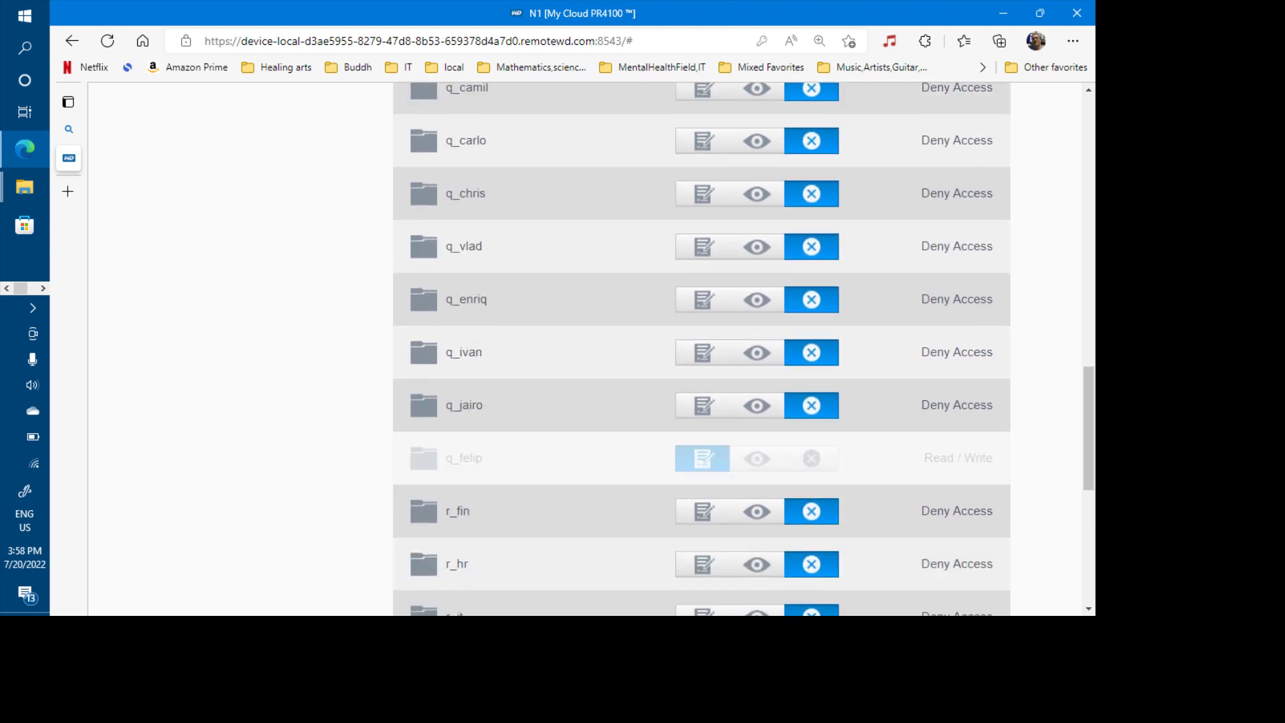
scroll(701, 348, "up", 2)
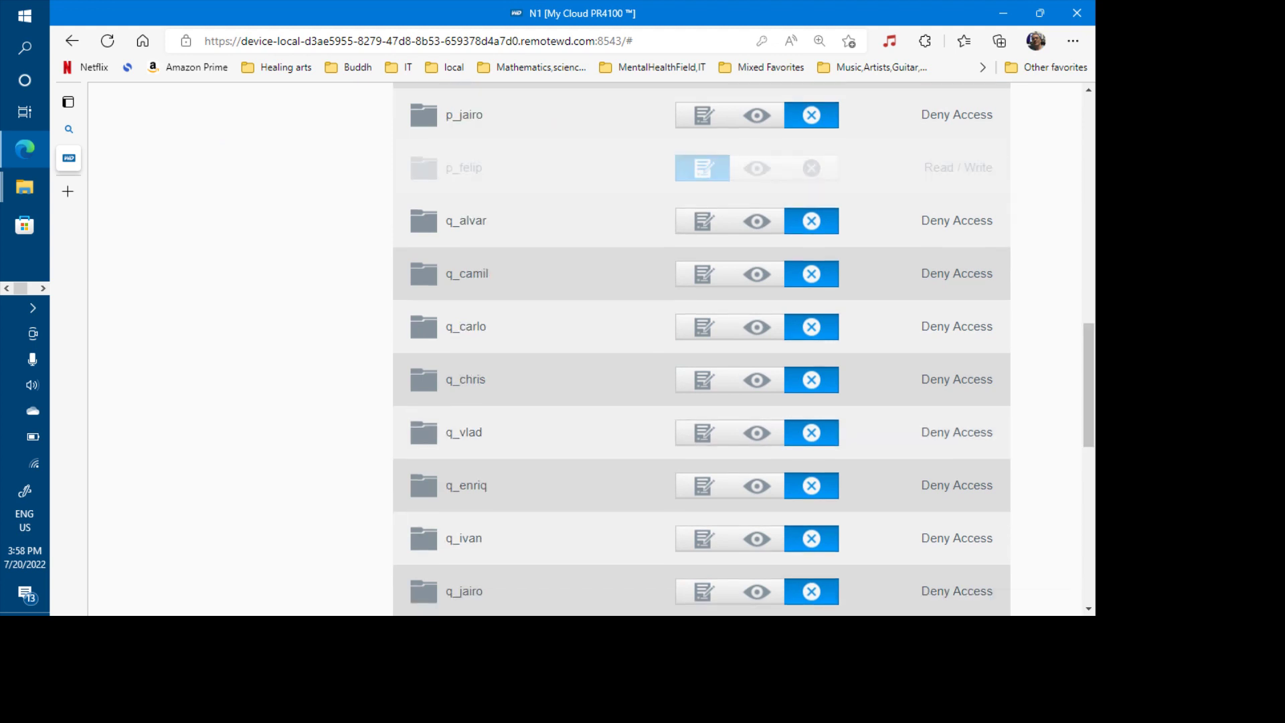
scroll(701, 347, "down", 7)
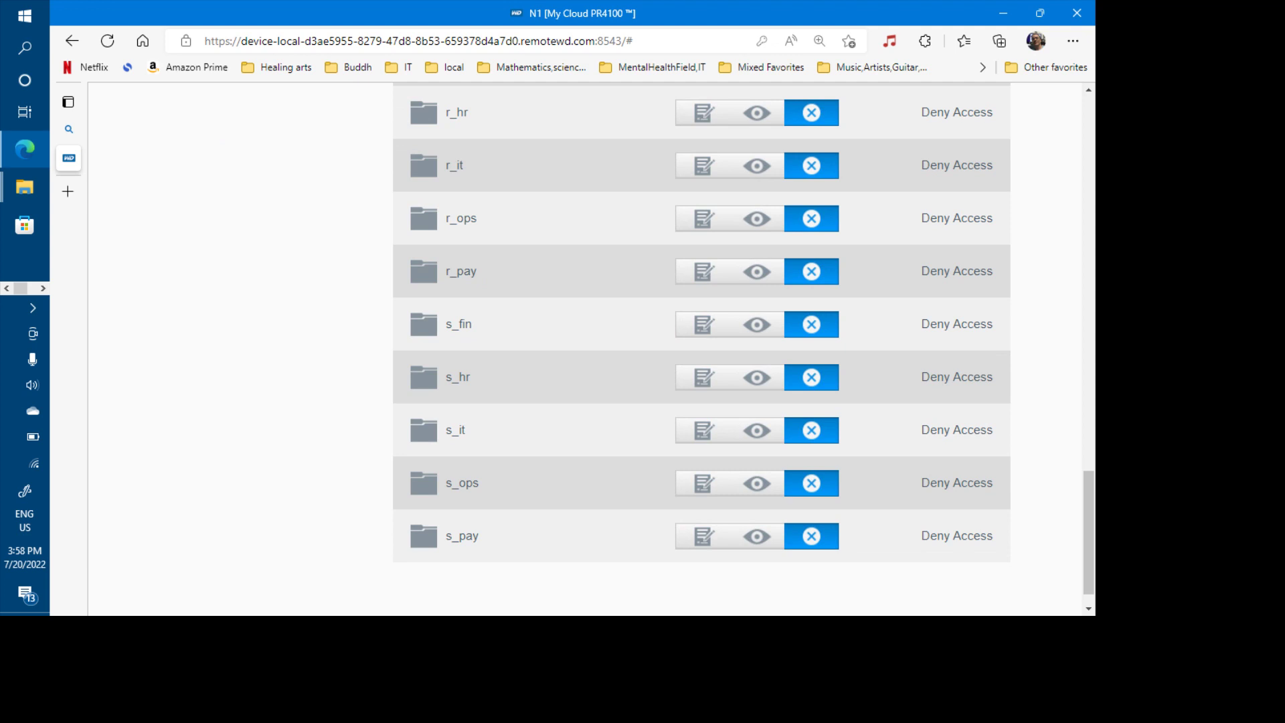
scroll(701, 347, "down", 1)
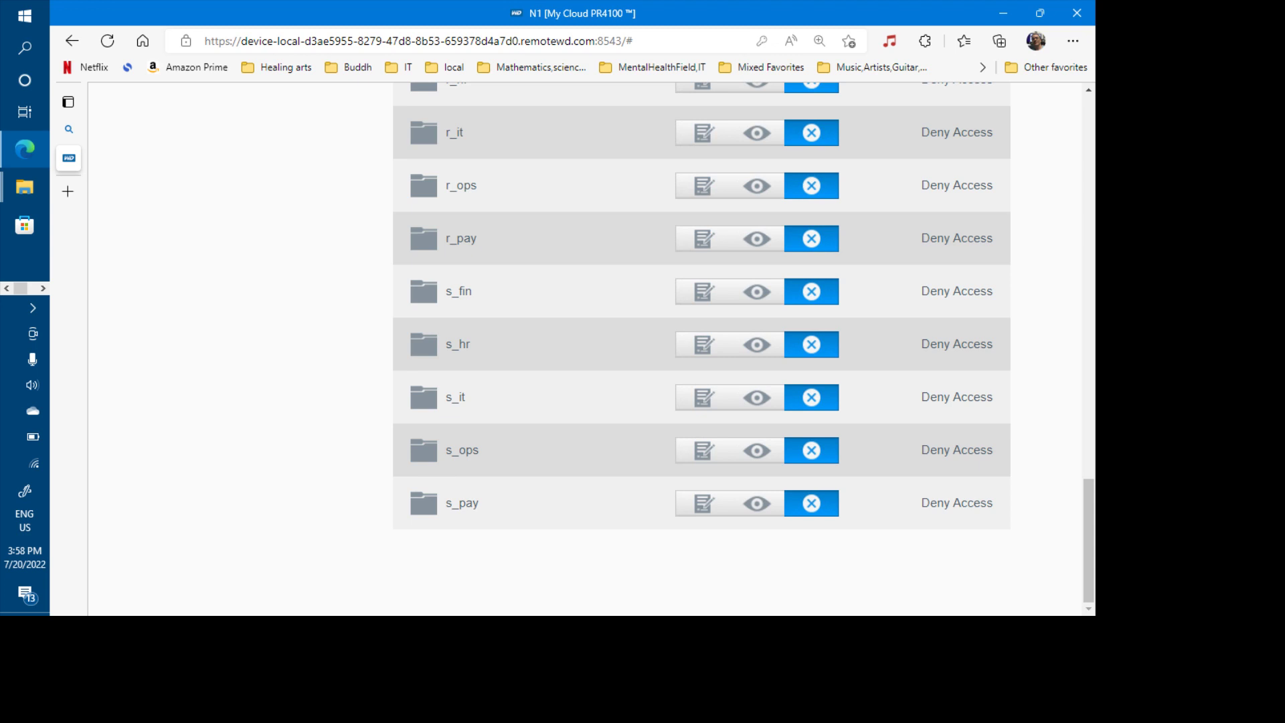
scroll(701, 342, "up", 1)
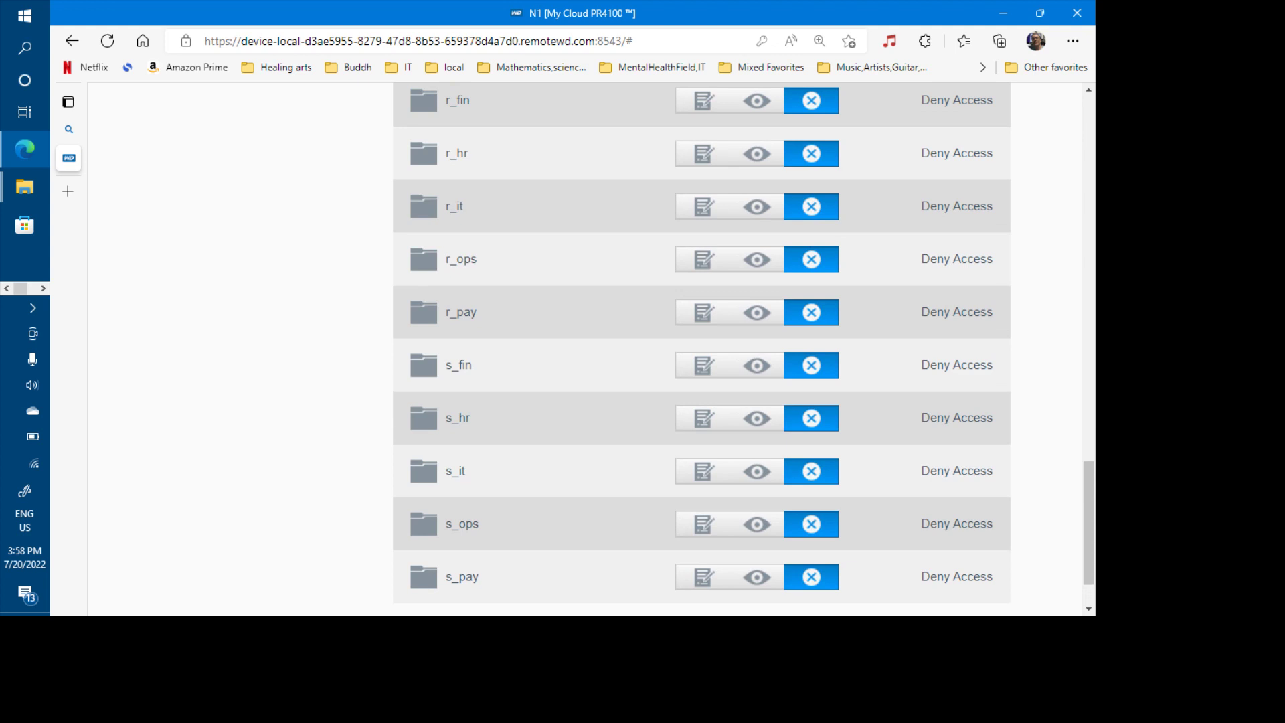
scroll(592, 353, "up", 10)
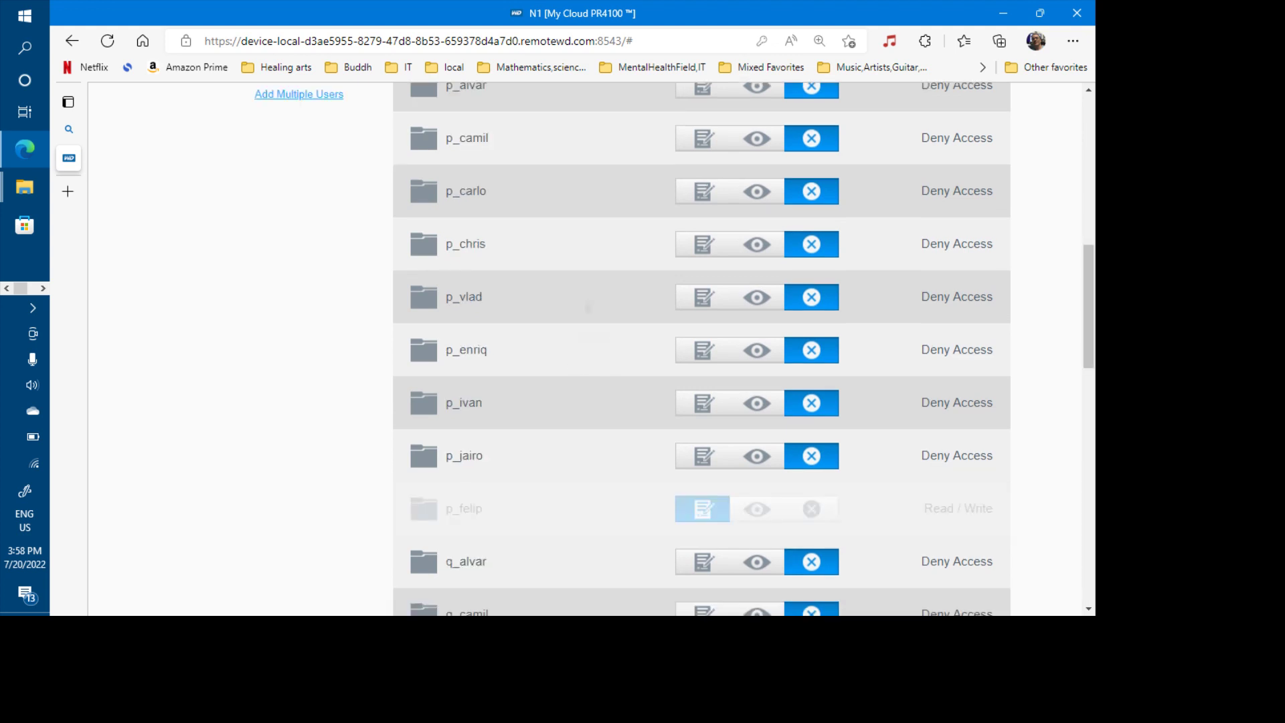
- Open the sixth p_ share in the share setup and check its profile and user access
scroll(588, 307, "up", 10)
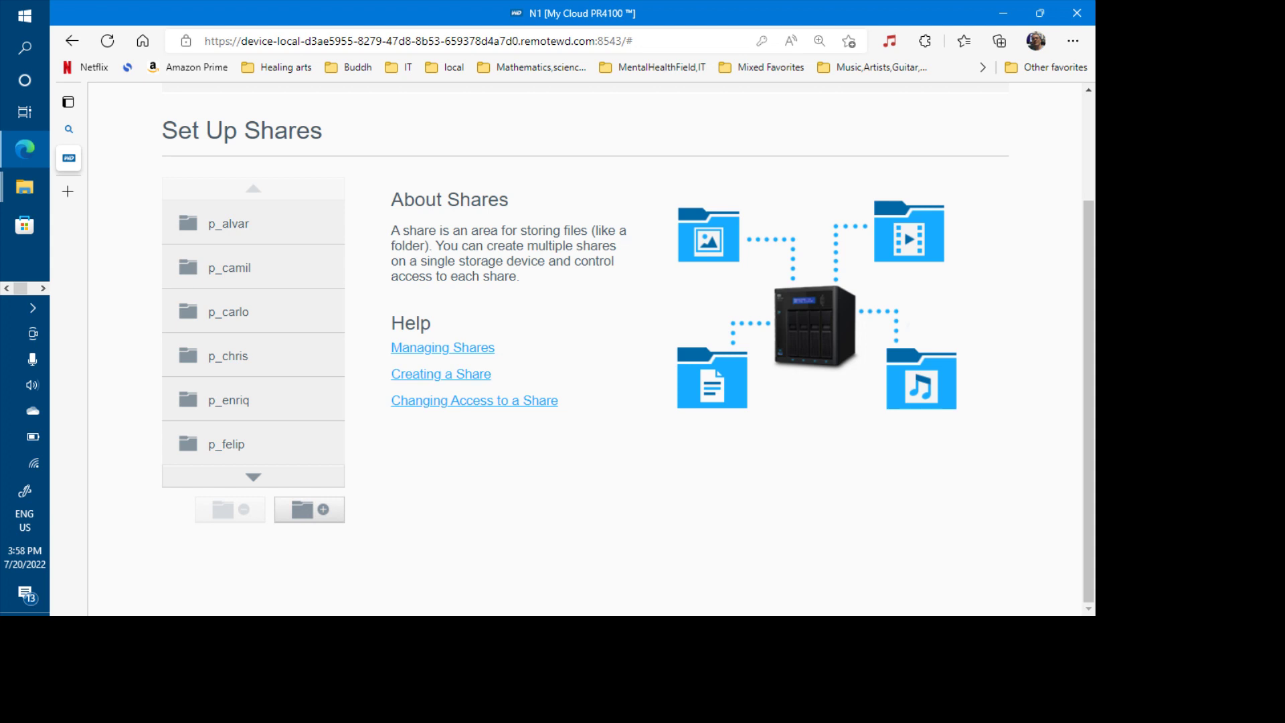
left_click(228, 443)
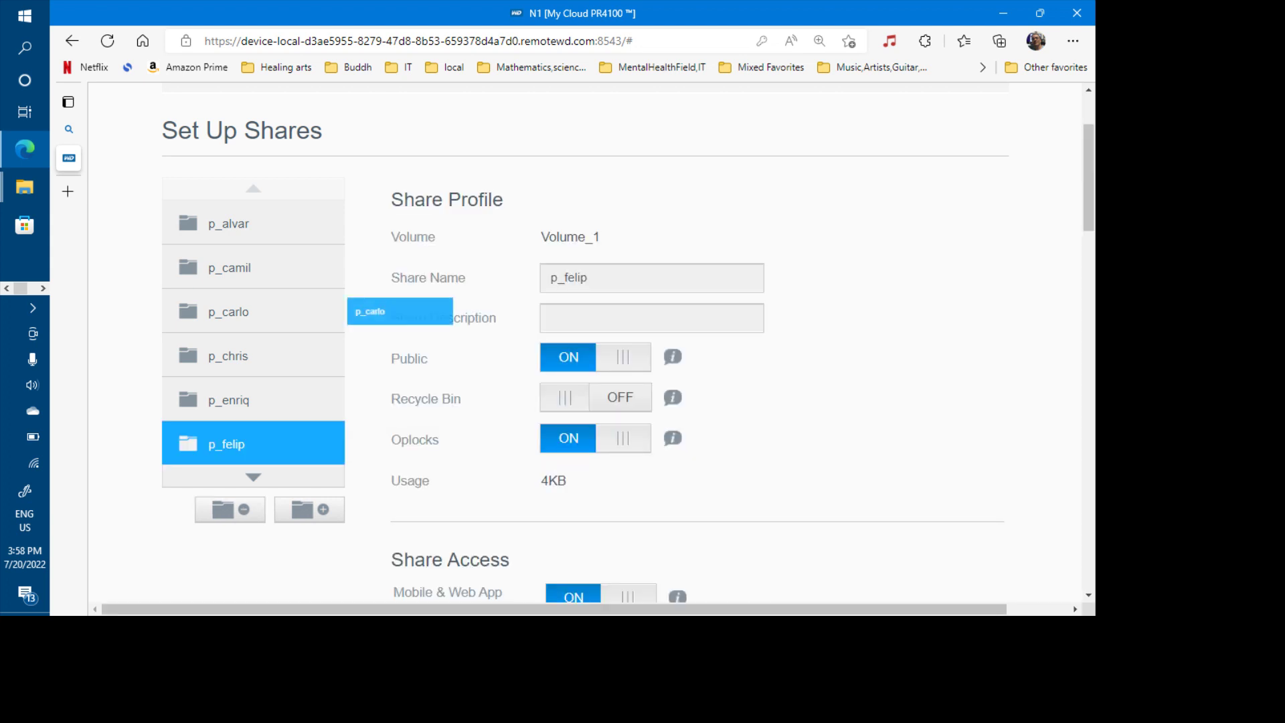
scroll(253, 333, "down", 3)
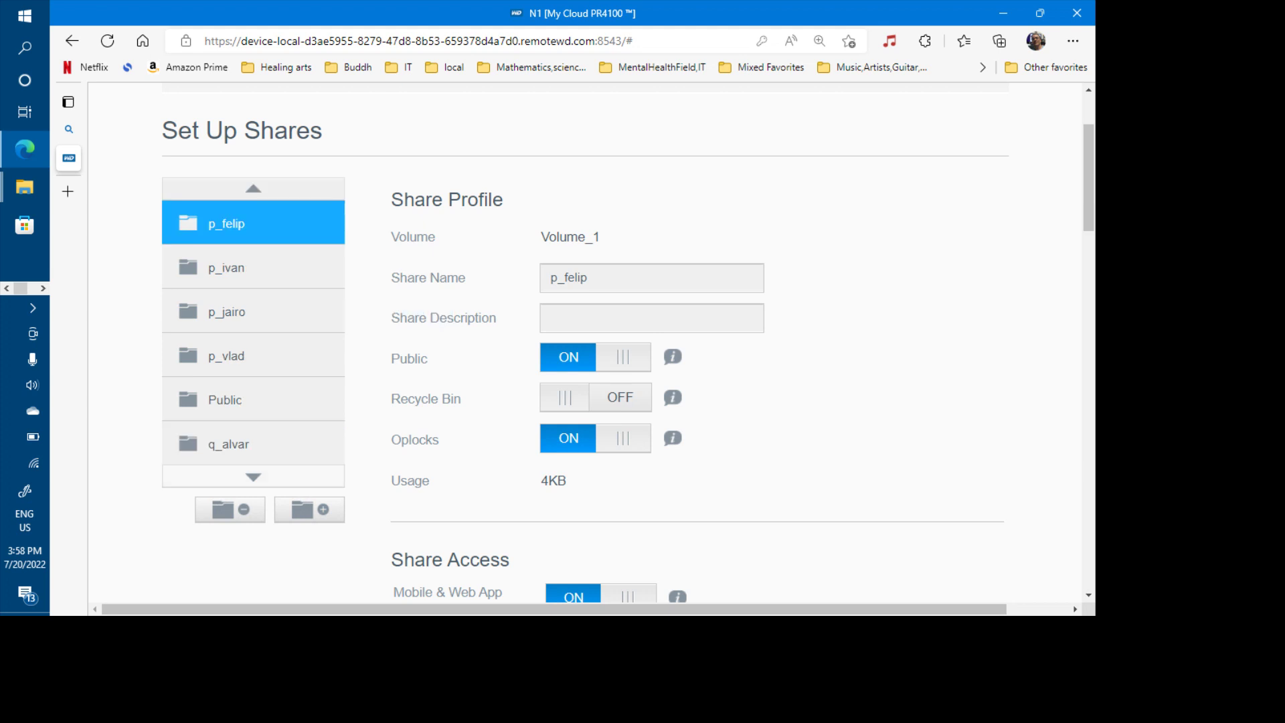
scroll(253, 332, "down", 1)
scroll(252, 281, "down", 3)
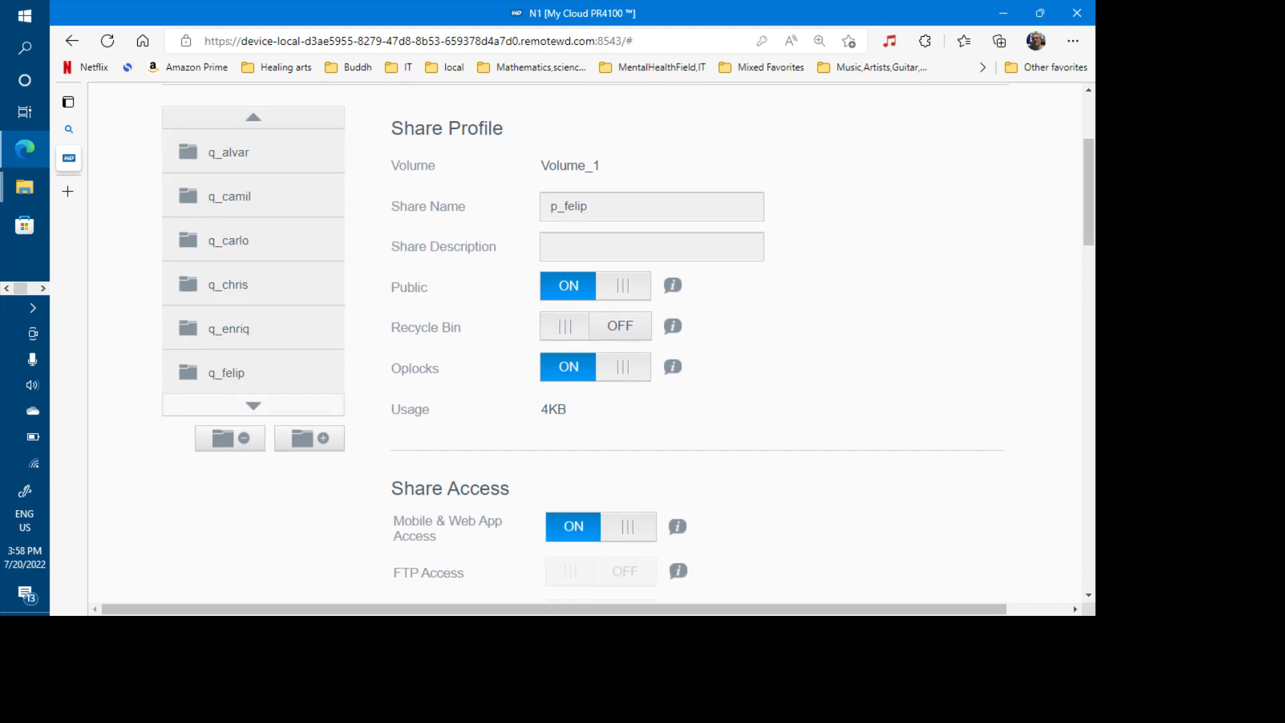
scroll(582, 341, "down", 10)
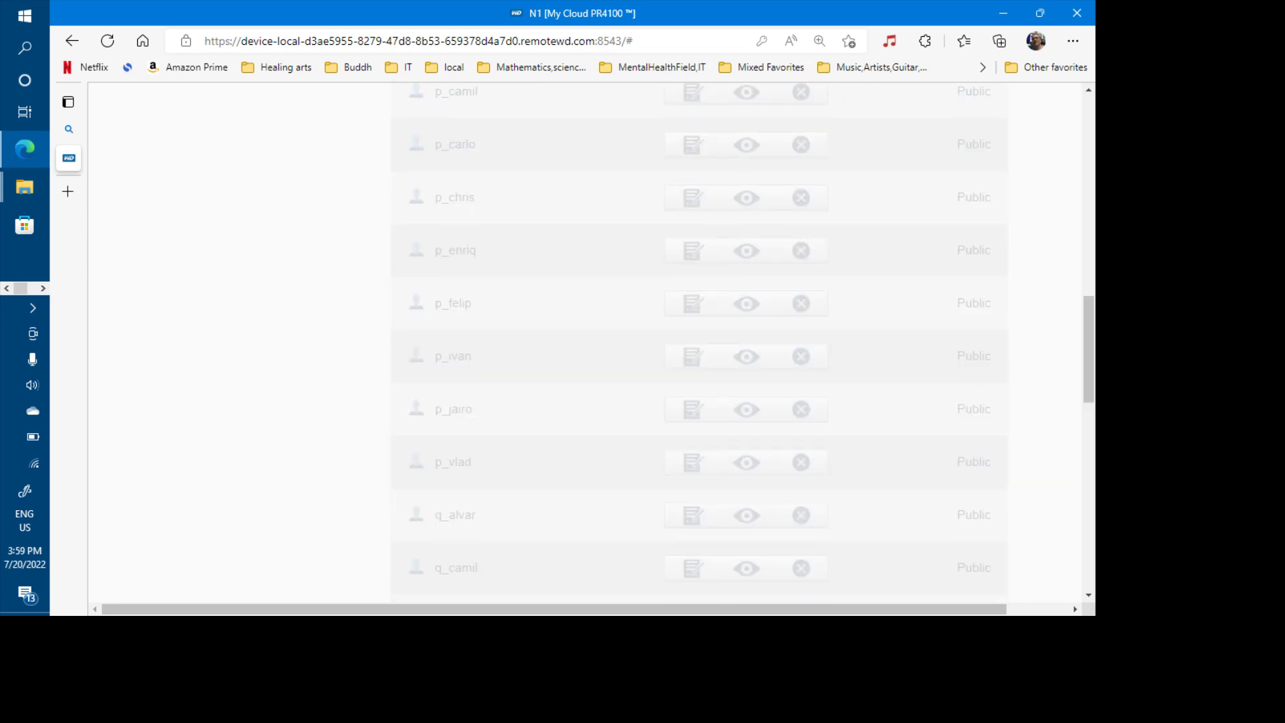
- Open the sixth q_ share and check its Public setting, share access and user access
scroll(582, 341, "up", 10)
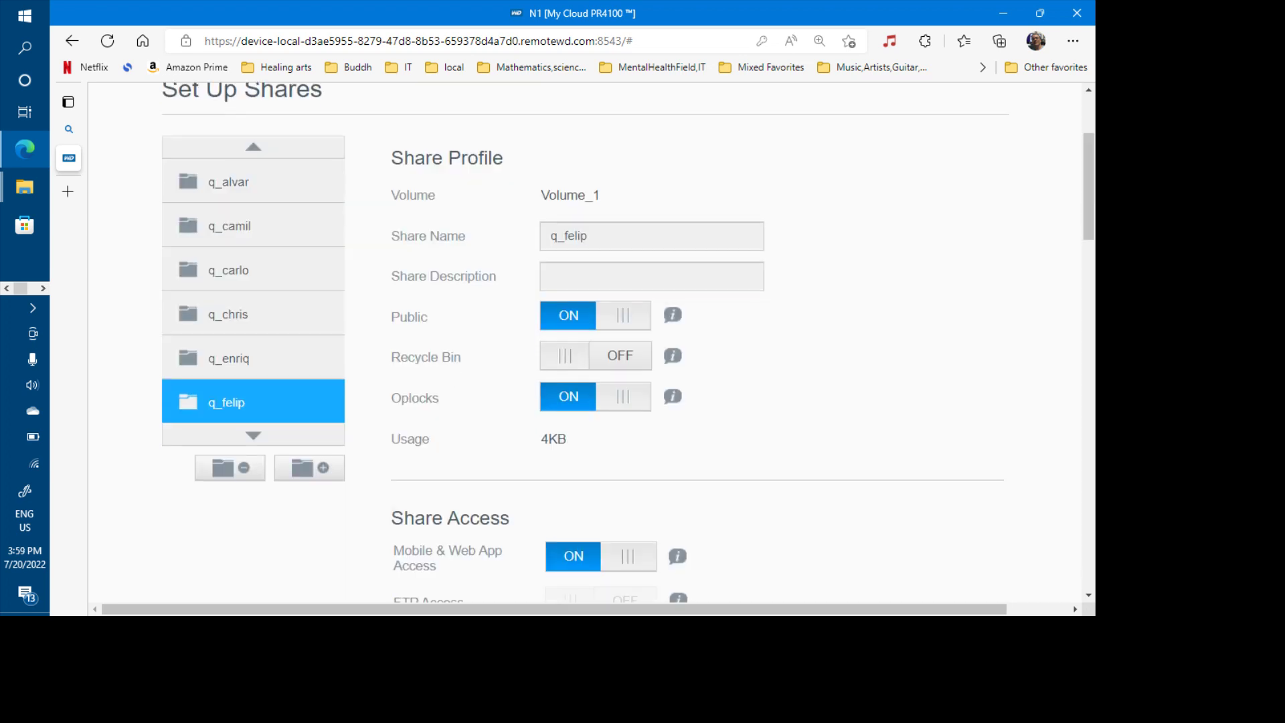
scroll(582, 341, "down", 1)
scroll(582, 341, "down", 6)
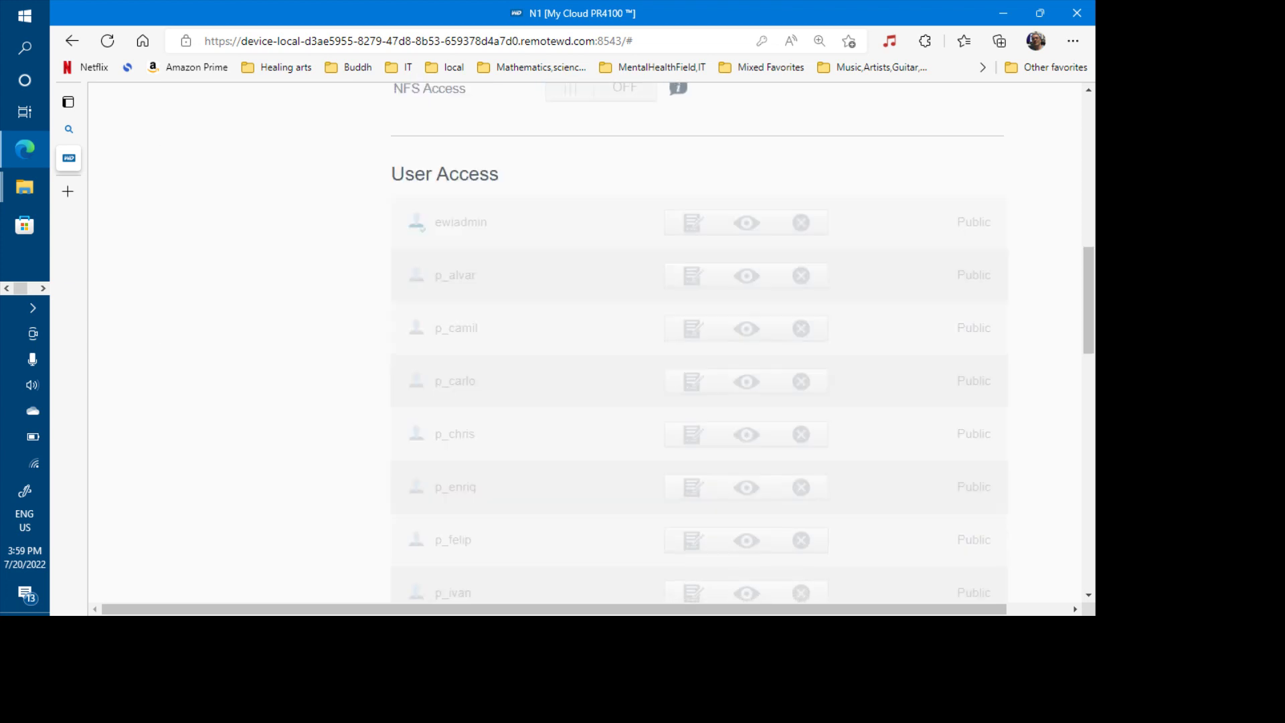
scroll(582, 341, "up", 6)
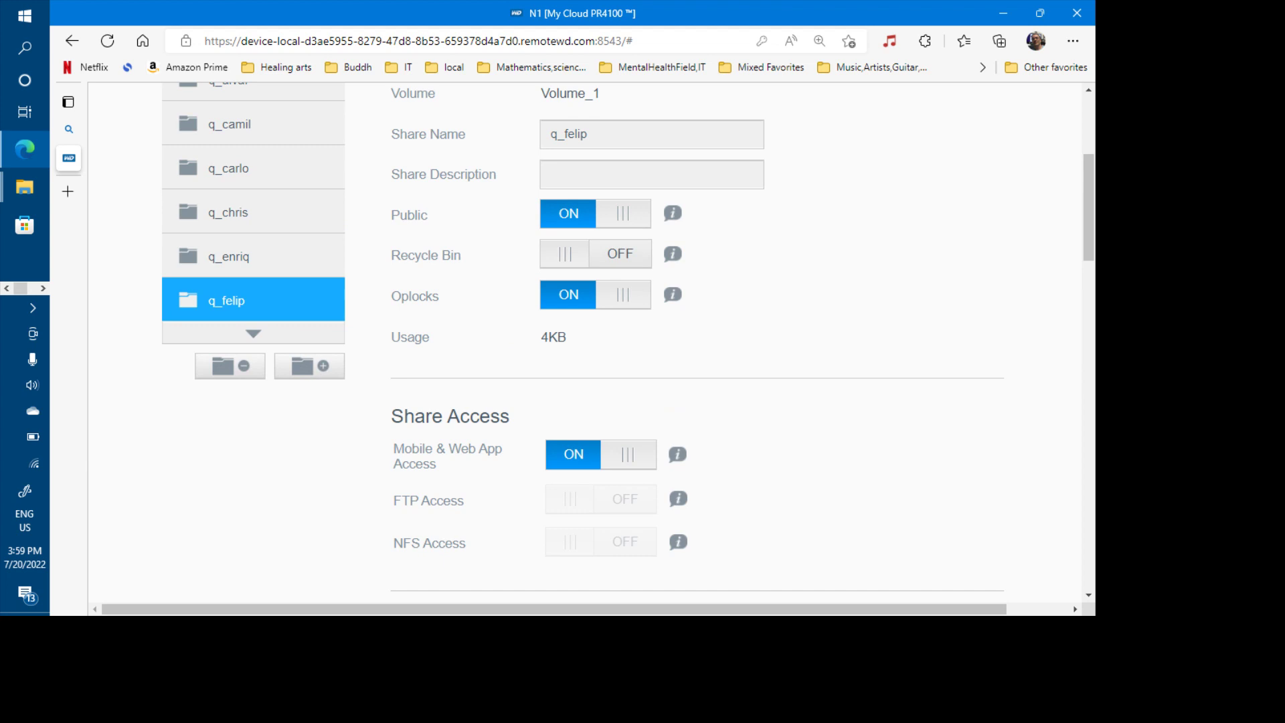
- Open the fifth q_ share and examine its access for the administrator, p_ and q_ users
scroll(699, 342, "down", 10)
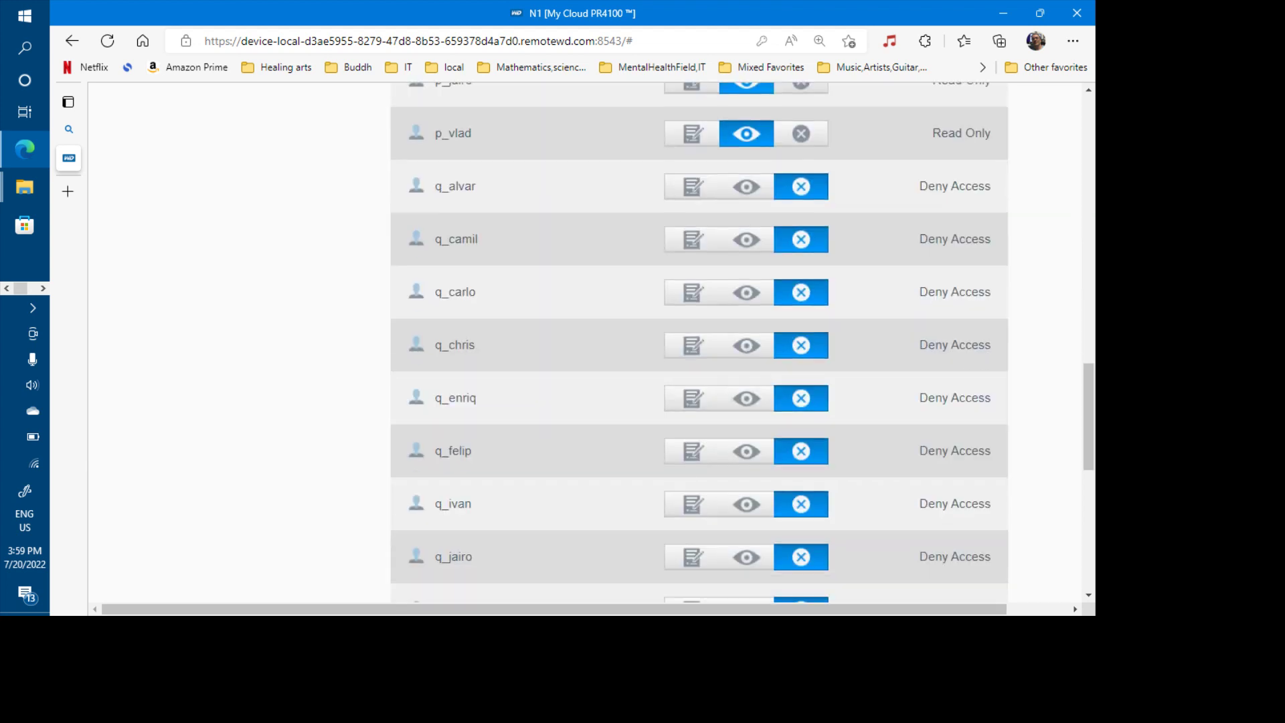
scroll(699, 342, "up", 5)
scroll(699, 342, "up", 1)
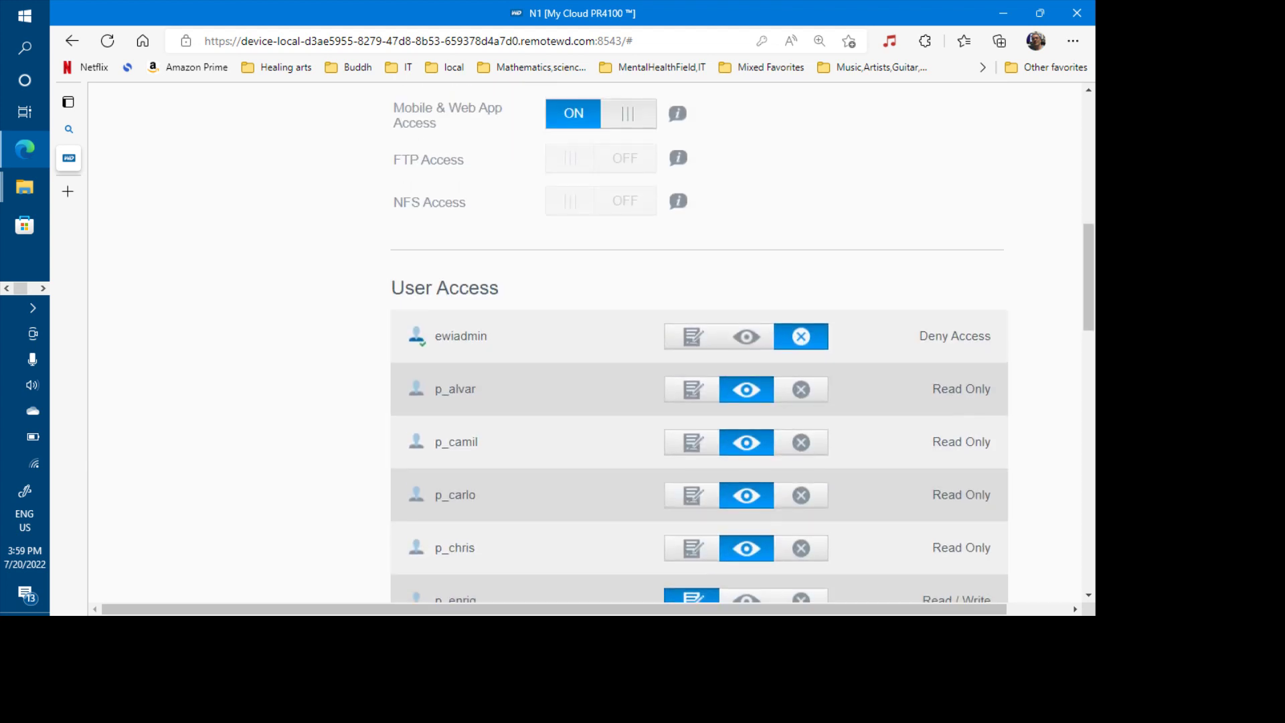
scroll(698, 342, "up", 9)
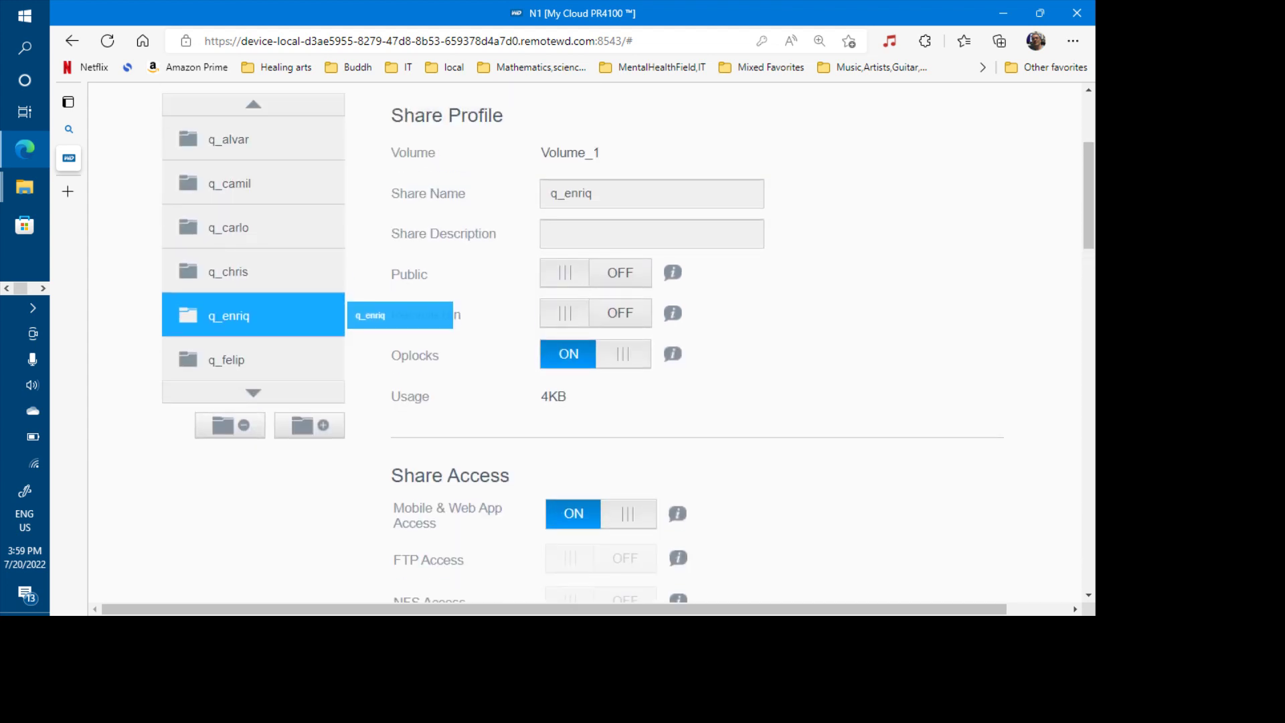
- Examine the fifth q_ share's Public, Recycle Bin and Oplocks settings and its mobile, FTP and NFS access
scroll(590, 346, "up", 5)
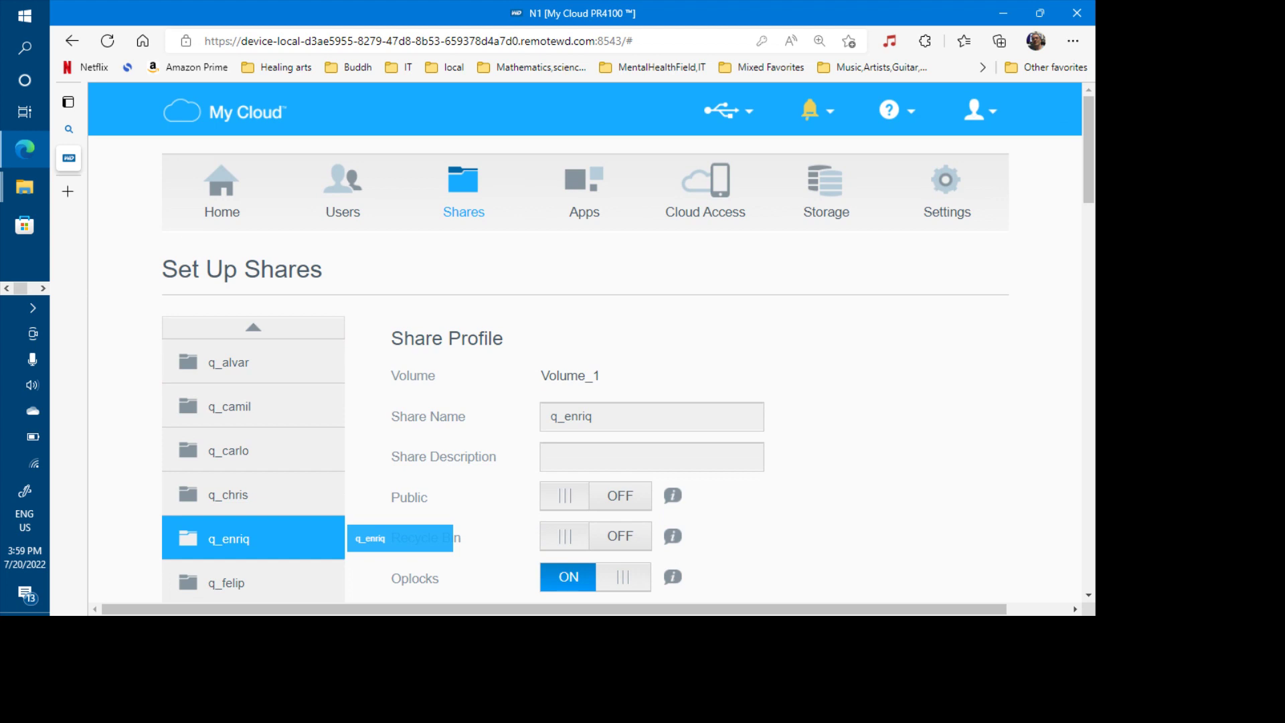
scroll(589, 346, "down", 2)
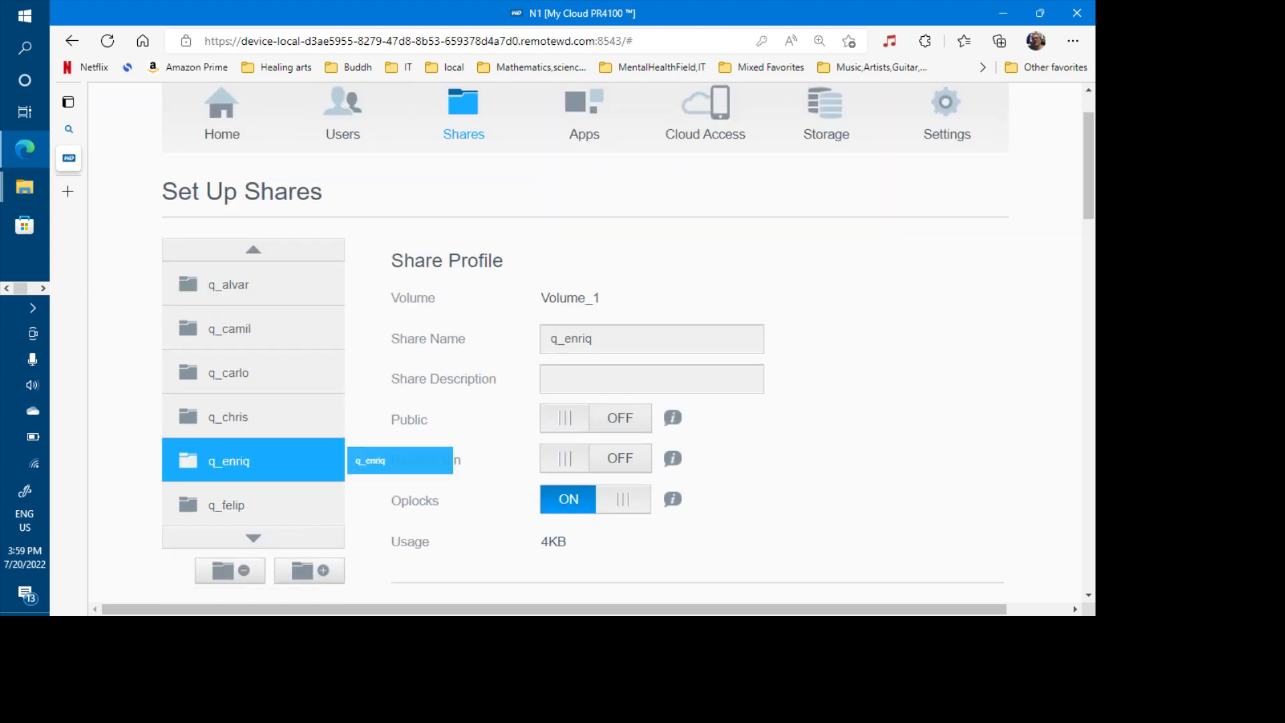
scroll(588, 346, "down", 1)
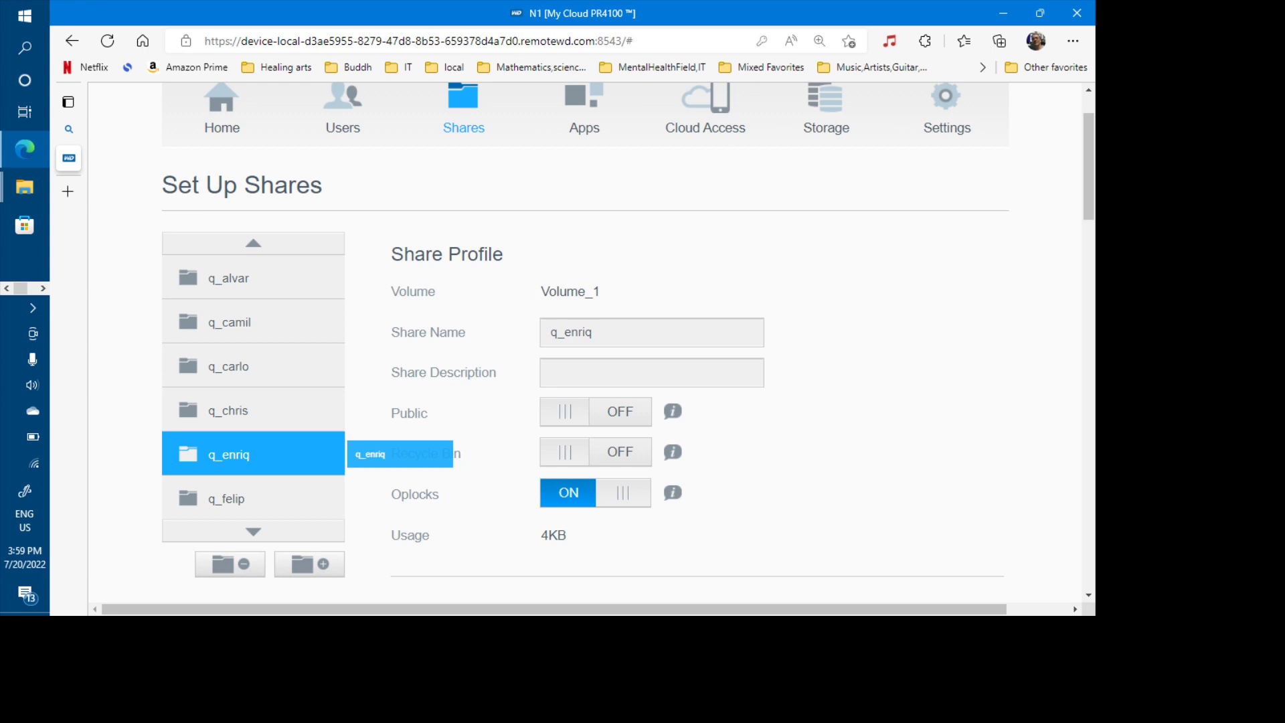
scroll(582, 341, "down", 3)
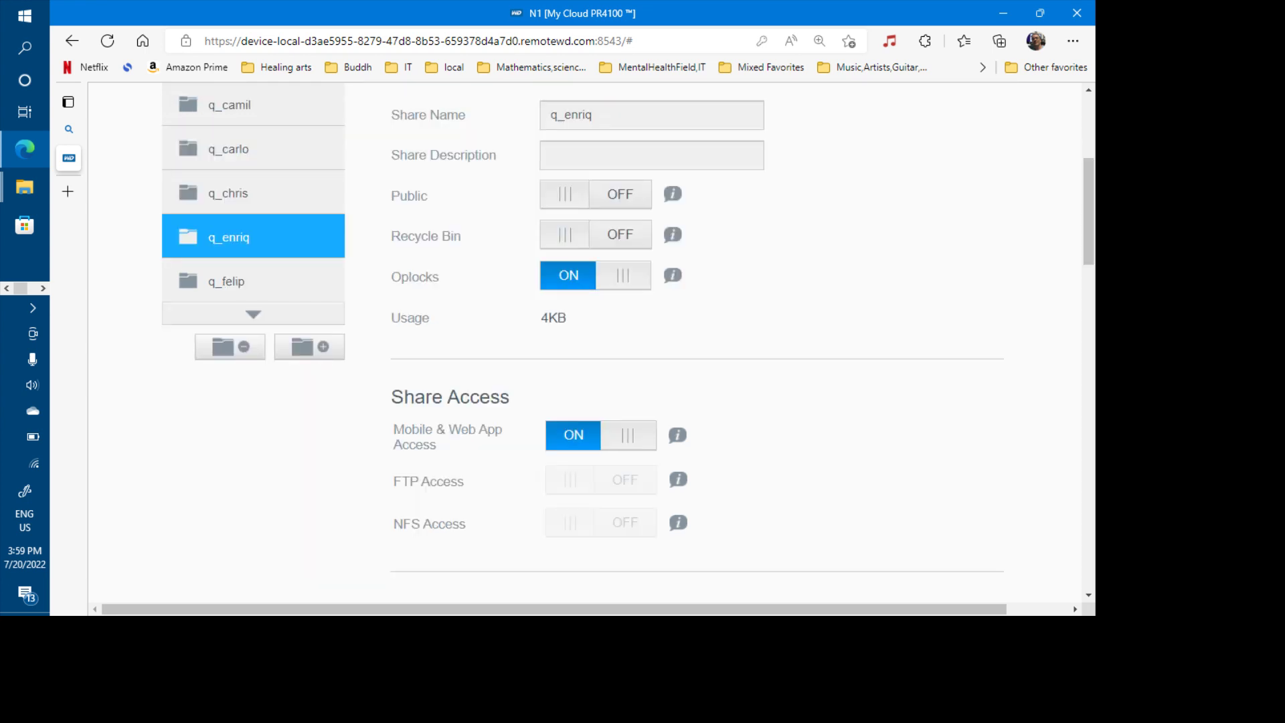
scroll(627, 338, "up", 1)
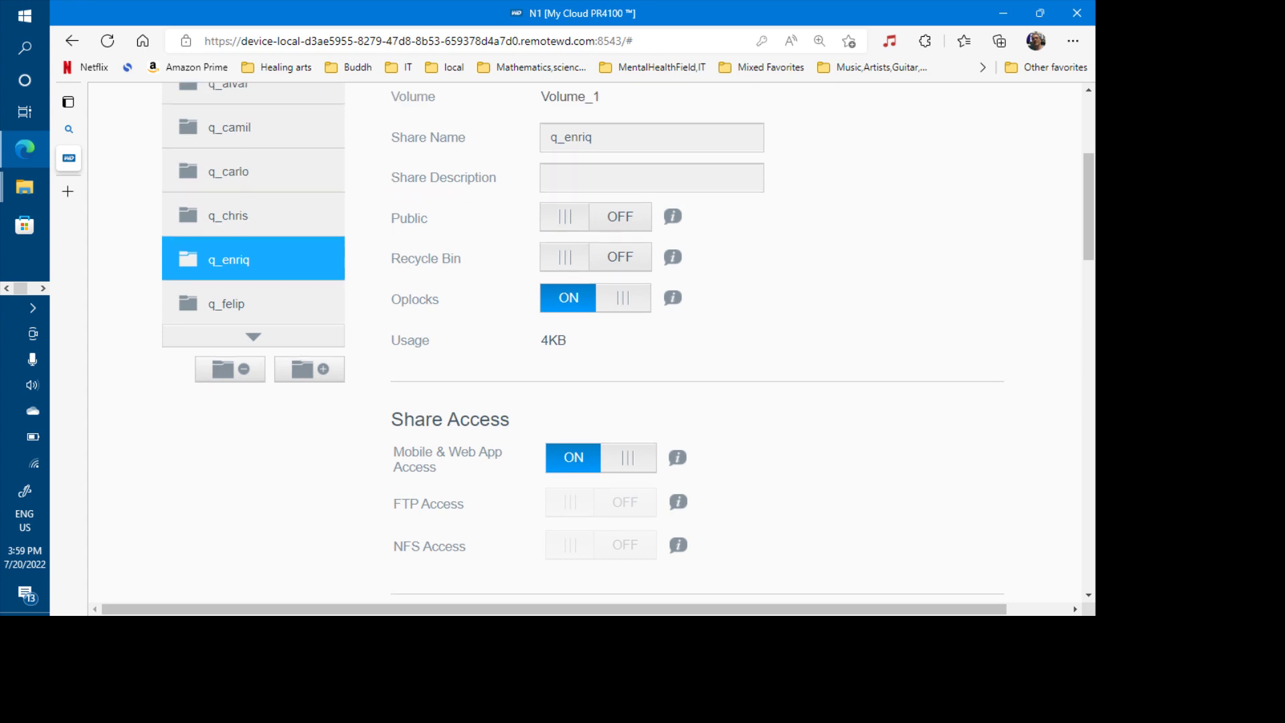
scroll(582, 338, "up", 3)
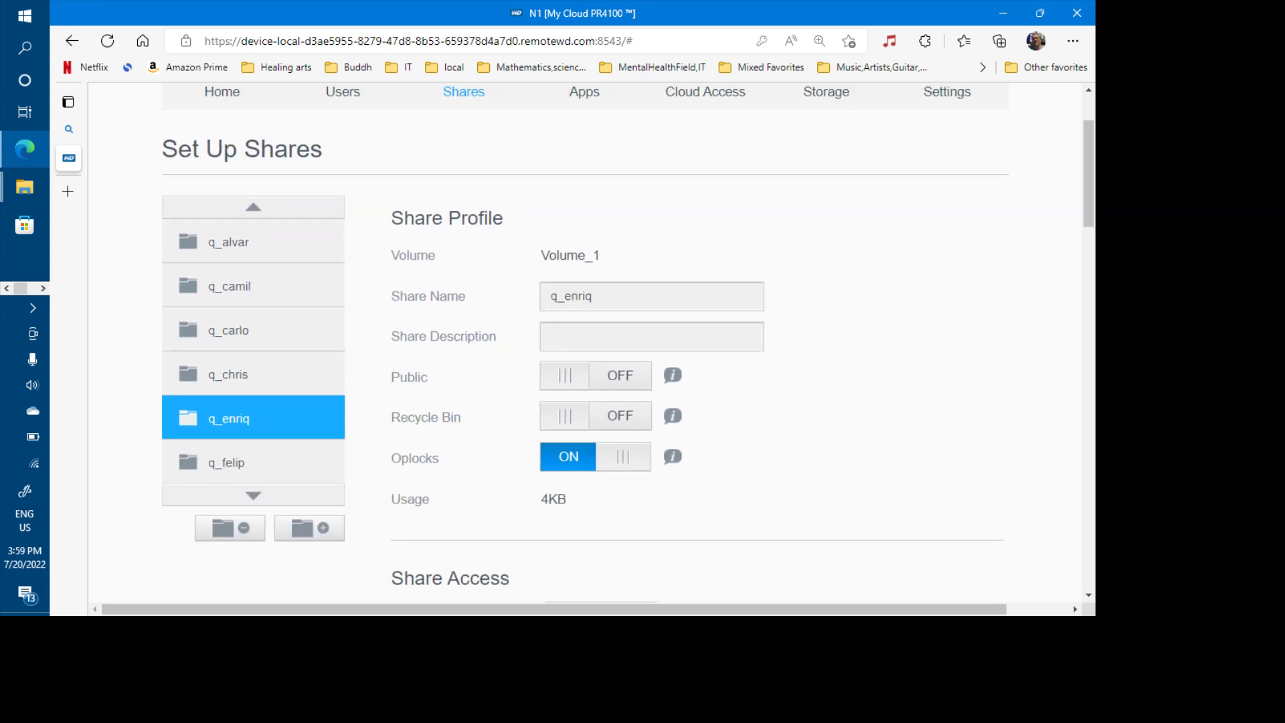
scroll(582, 338, "up", 2)
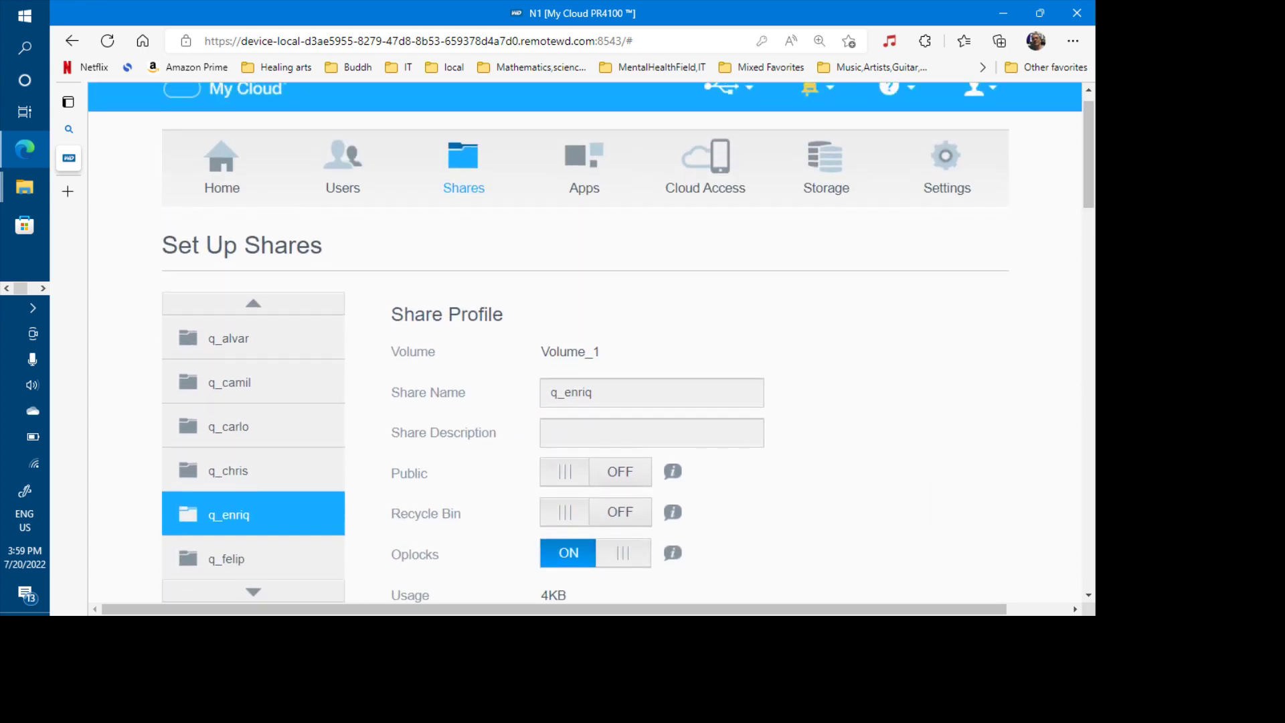
scroll(582, 338, "up", 1)
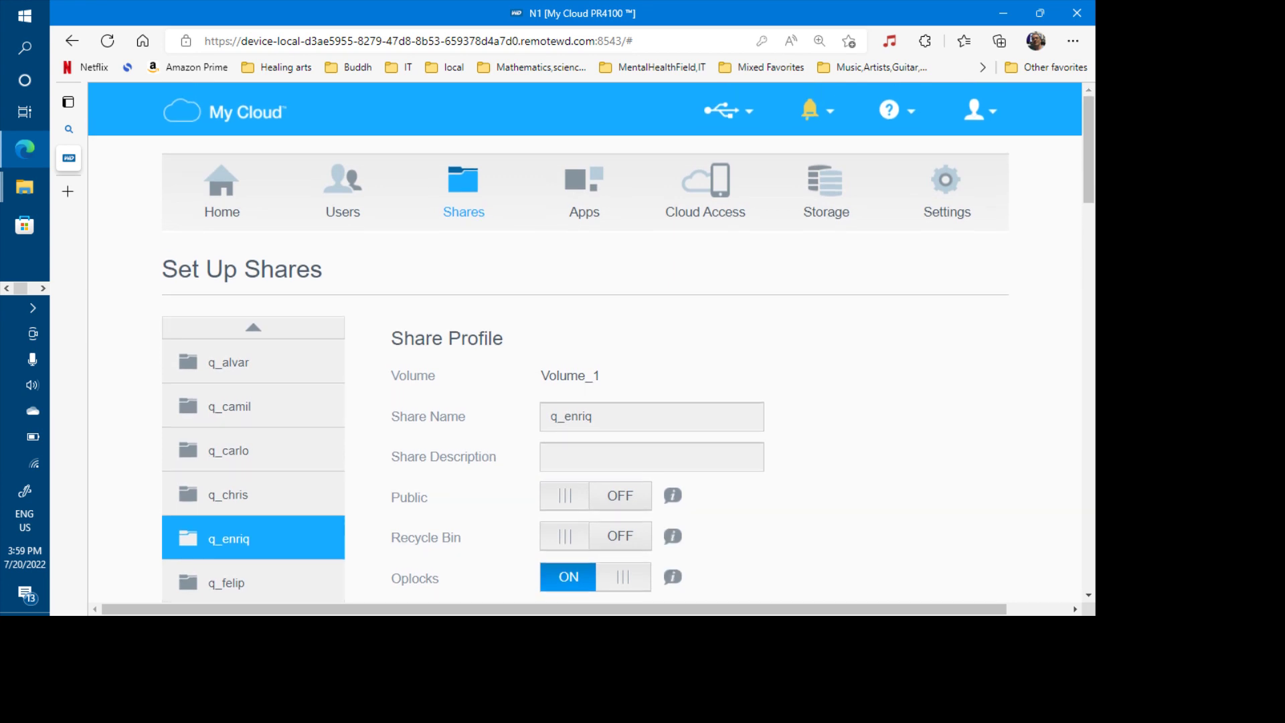
scroll(582, 338, "down", 2)
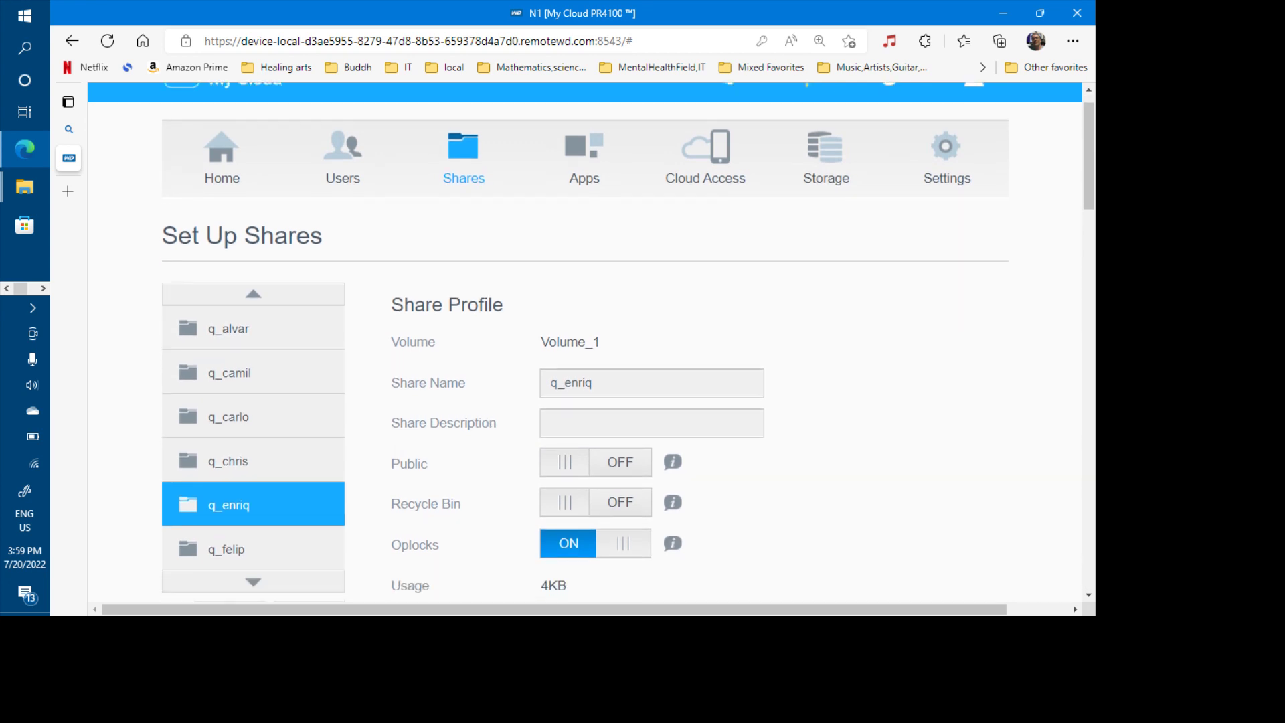
scroll(582, 338, "down", 2)
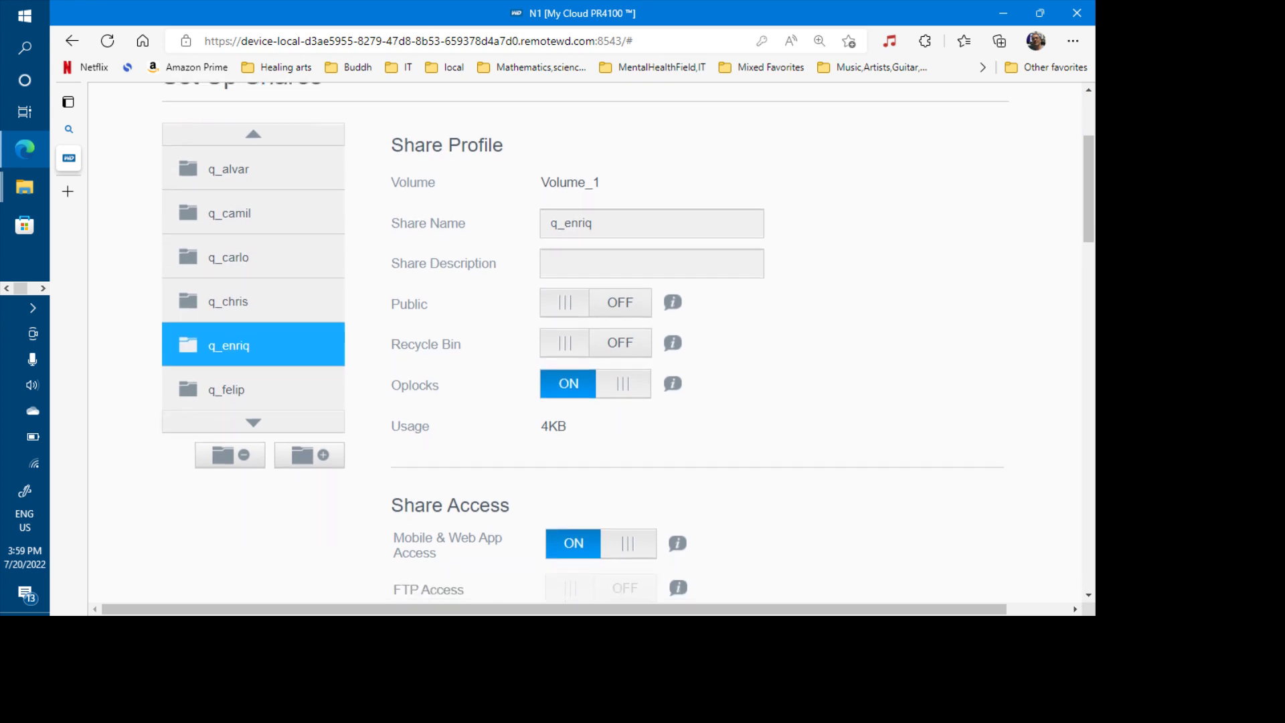
scroll(582, 344, "up", 1)
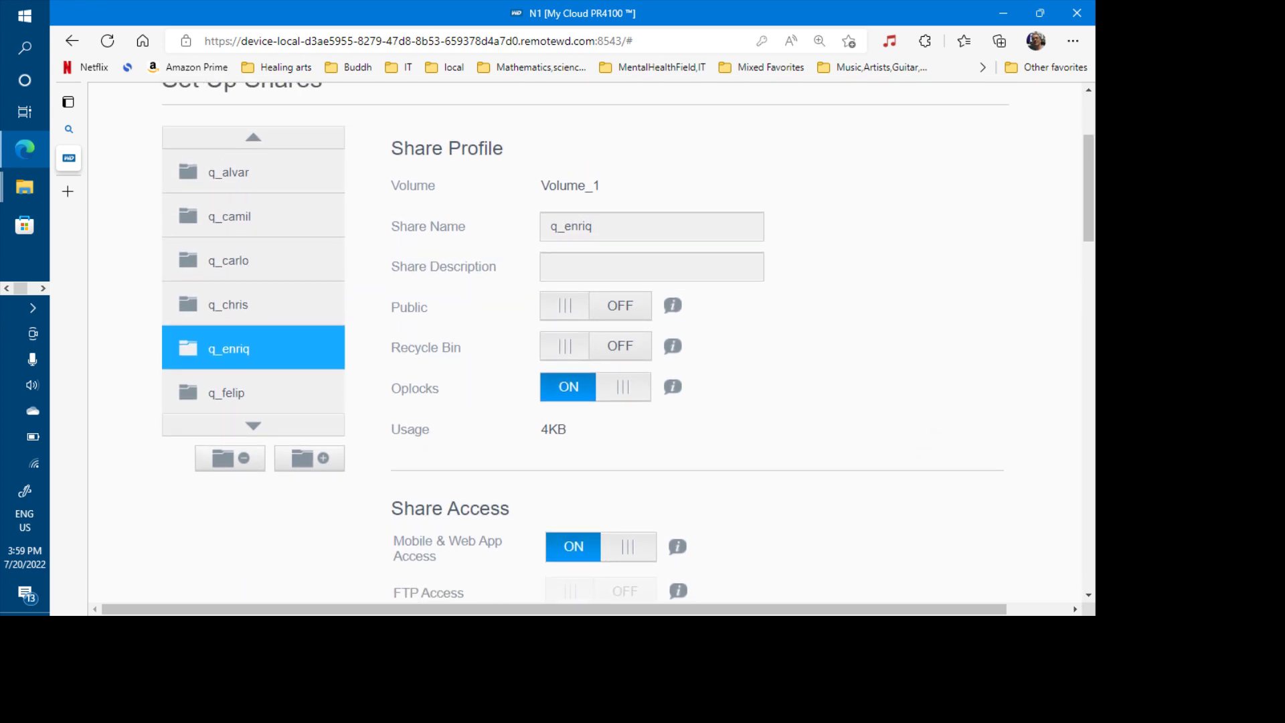
scroll(582, 345, "up", 2)
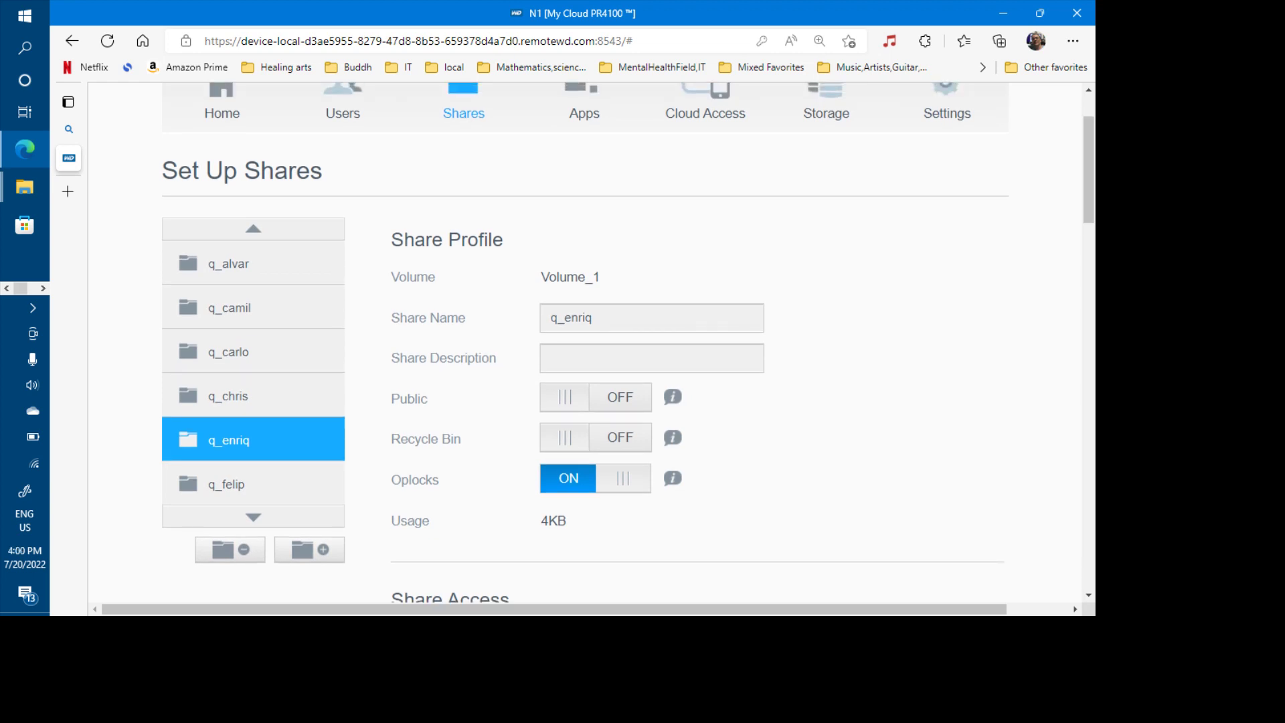
scroll(627, 342, "up", 3)
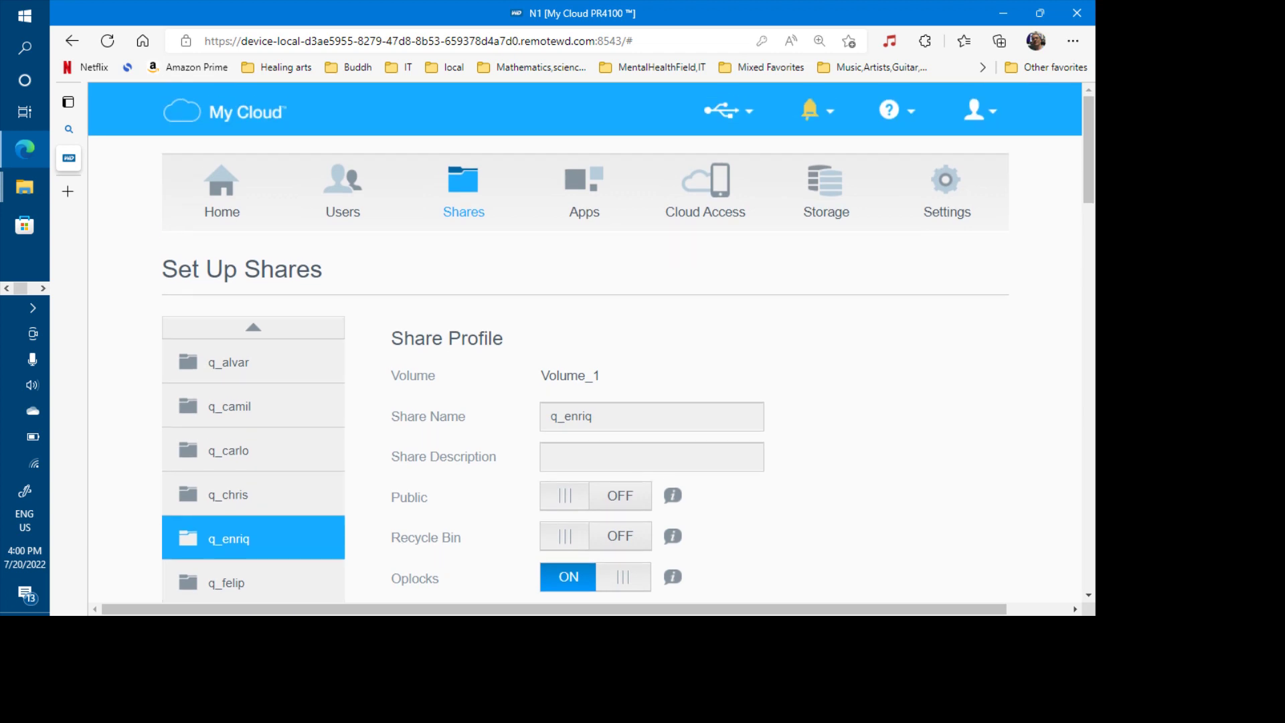
scroll(626, 342, "down", 5)
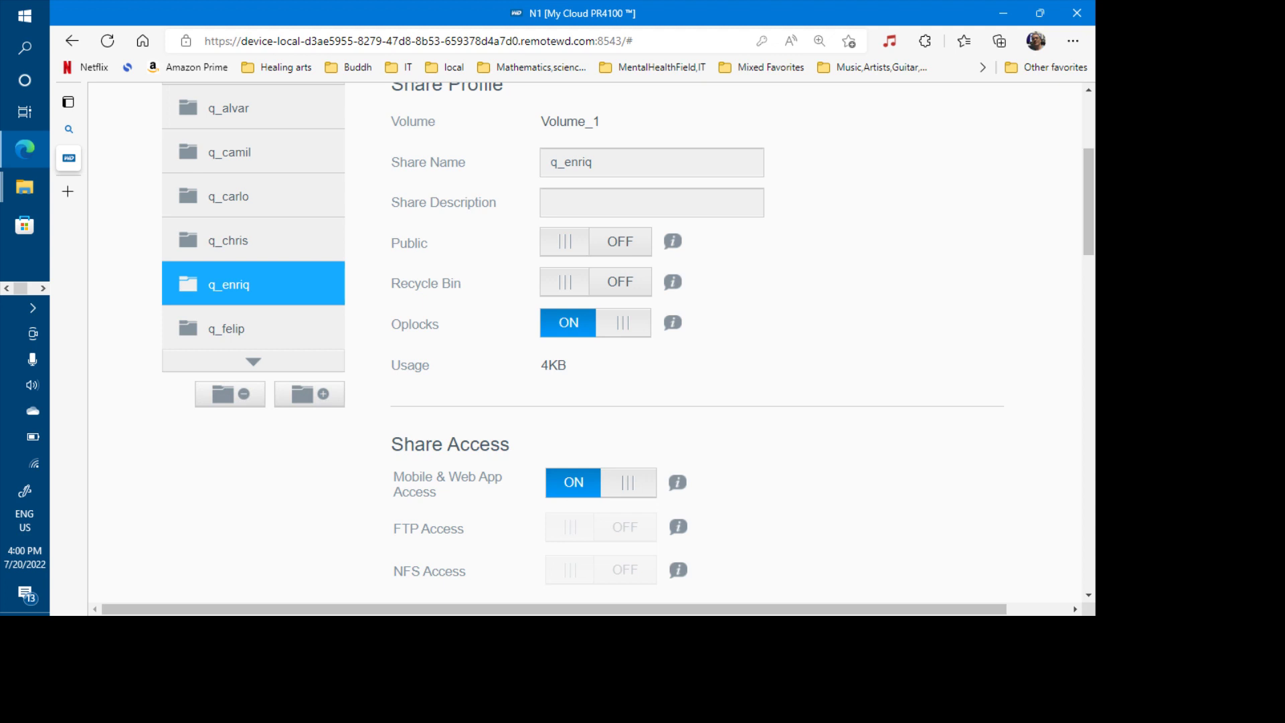
- Switch to the import_users_list_stages-.xlsx workbook in Excel and view the Stage-11-add_user_only sheet and its neighbouring Stage-11 sheet name
key("alt+Tab")
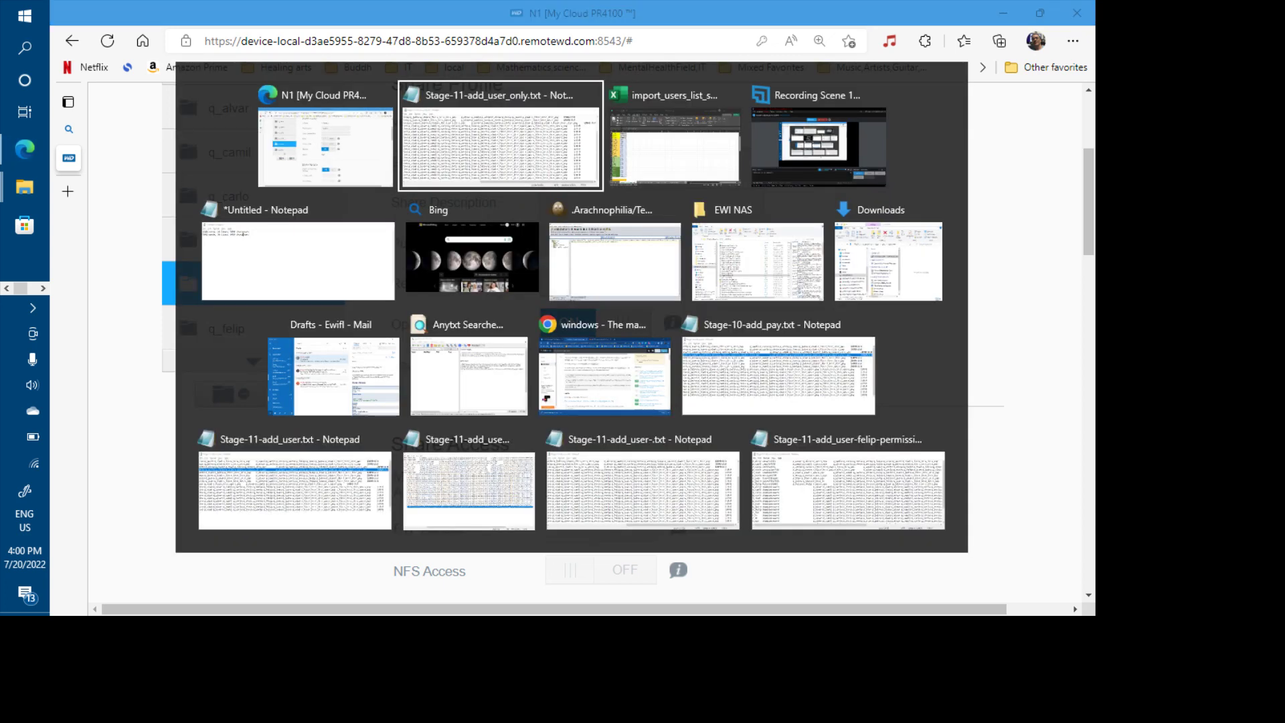
key("alt+Tab")
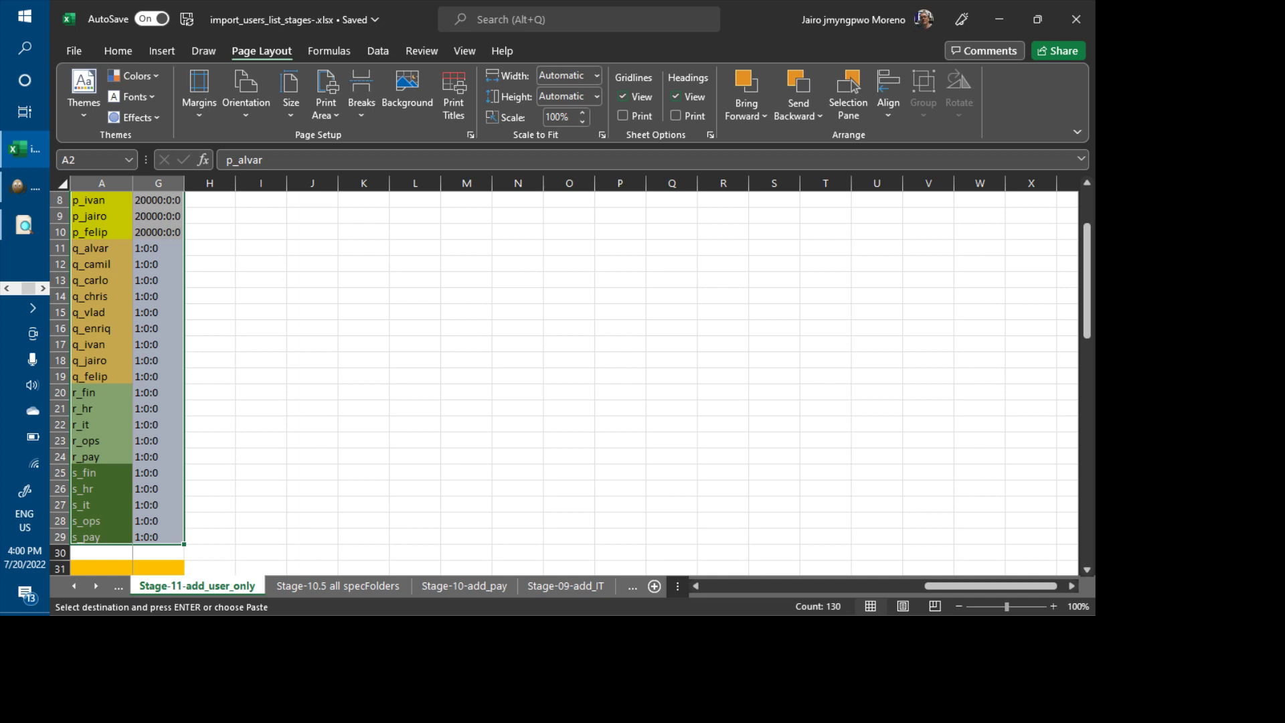
key("ctrl+v")
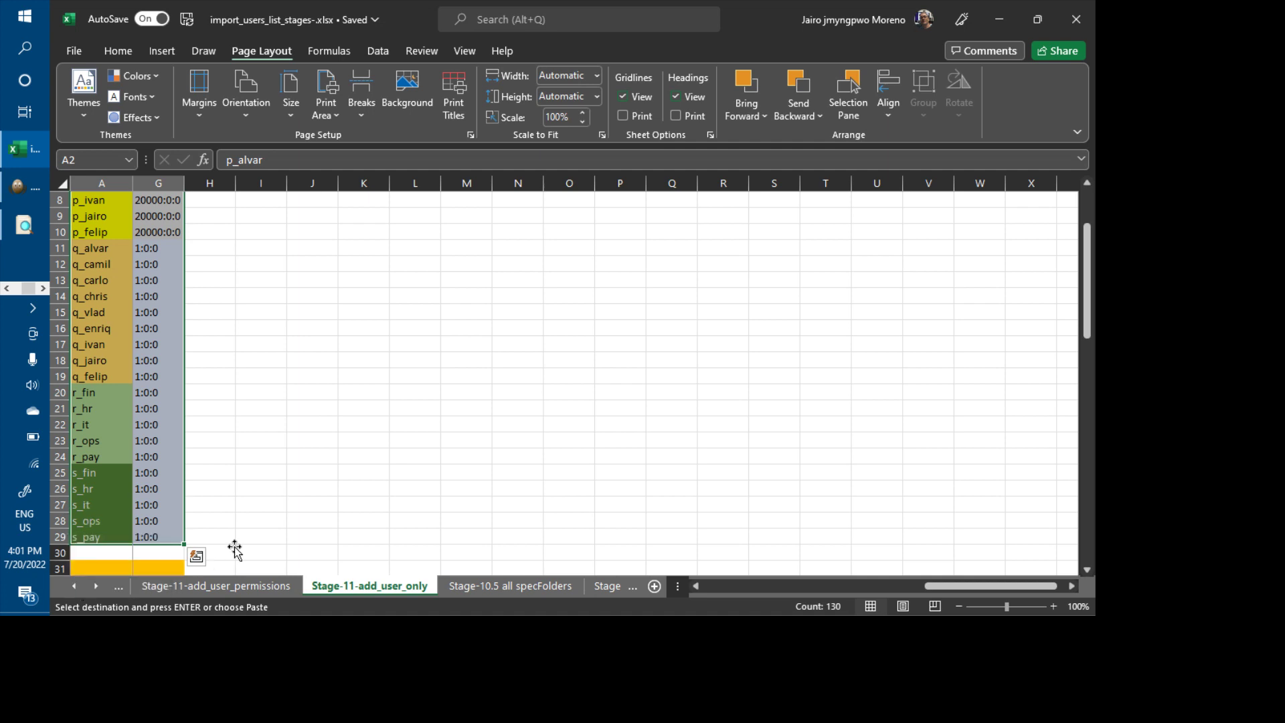
key("alt+Tab")
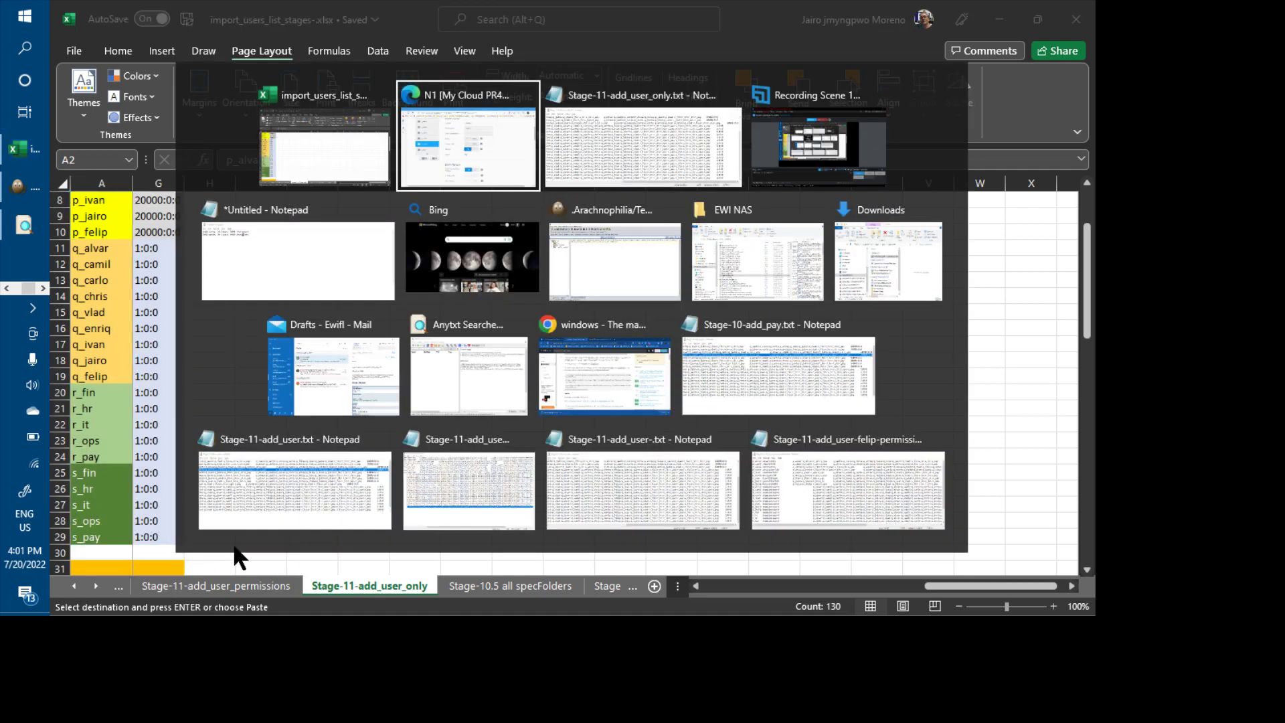
key("alt+Tab")
key("alt+Tab")
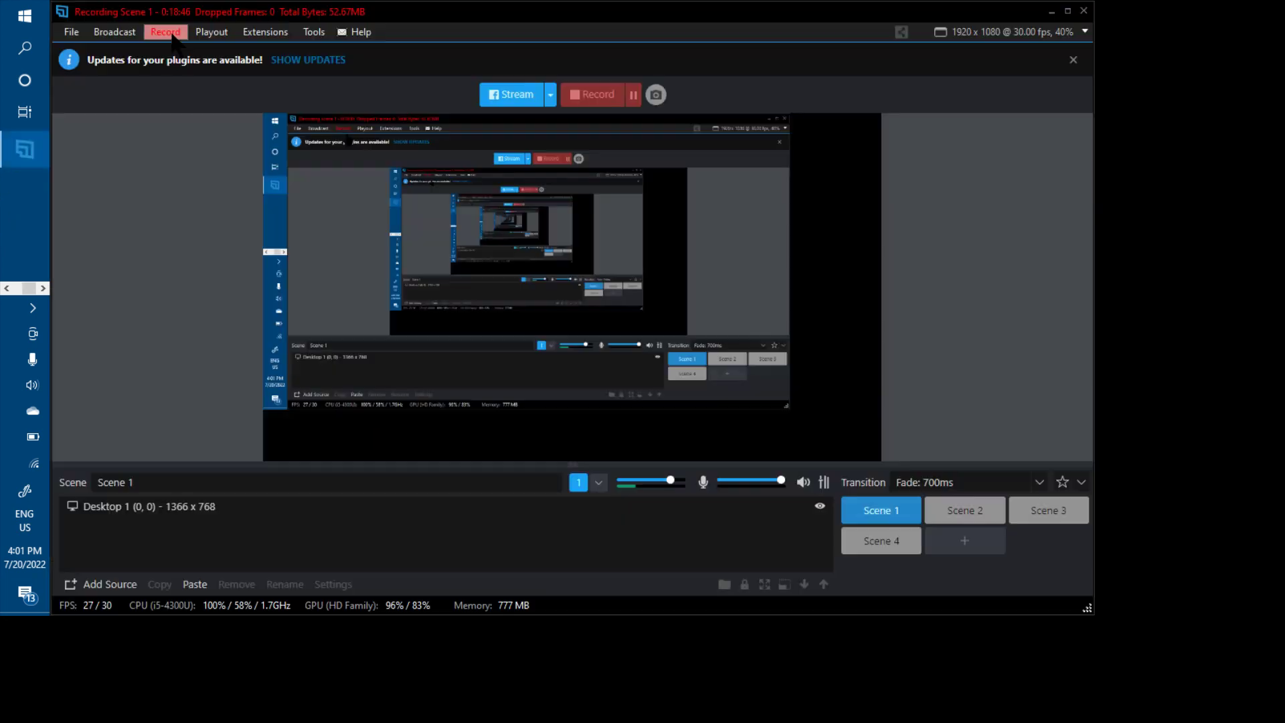